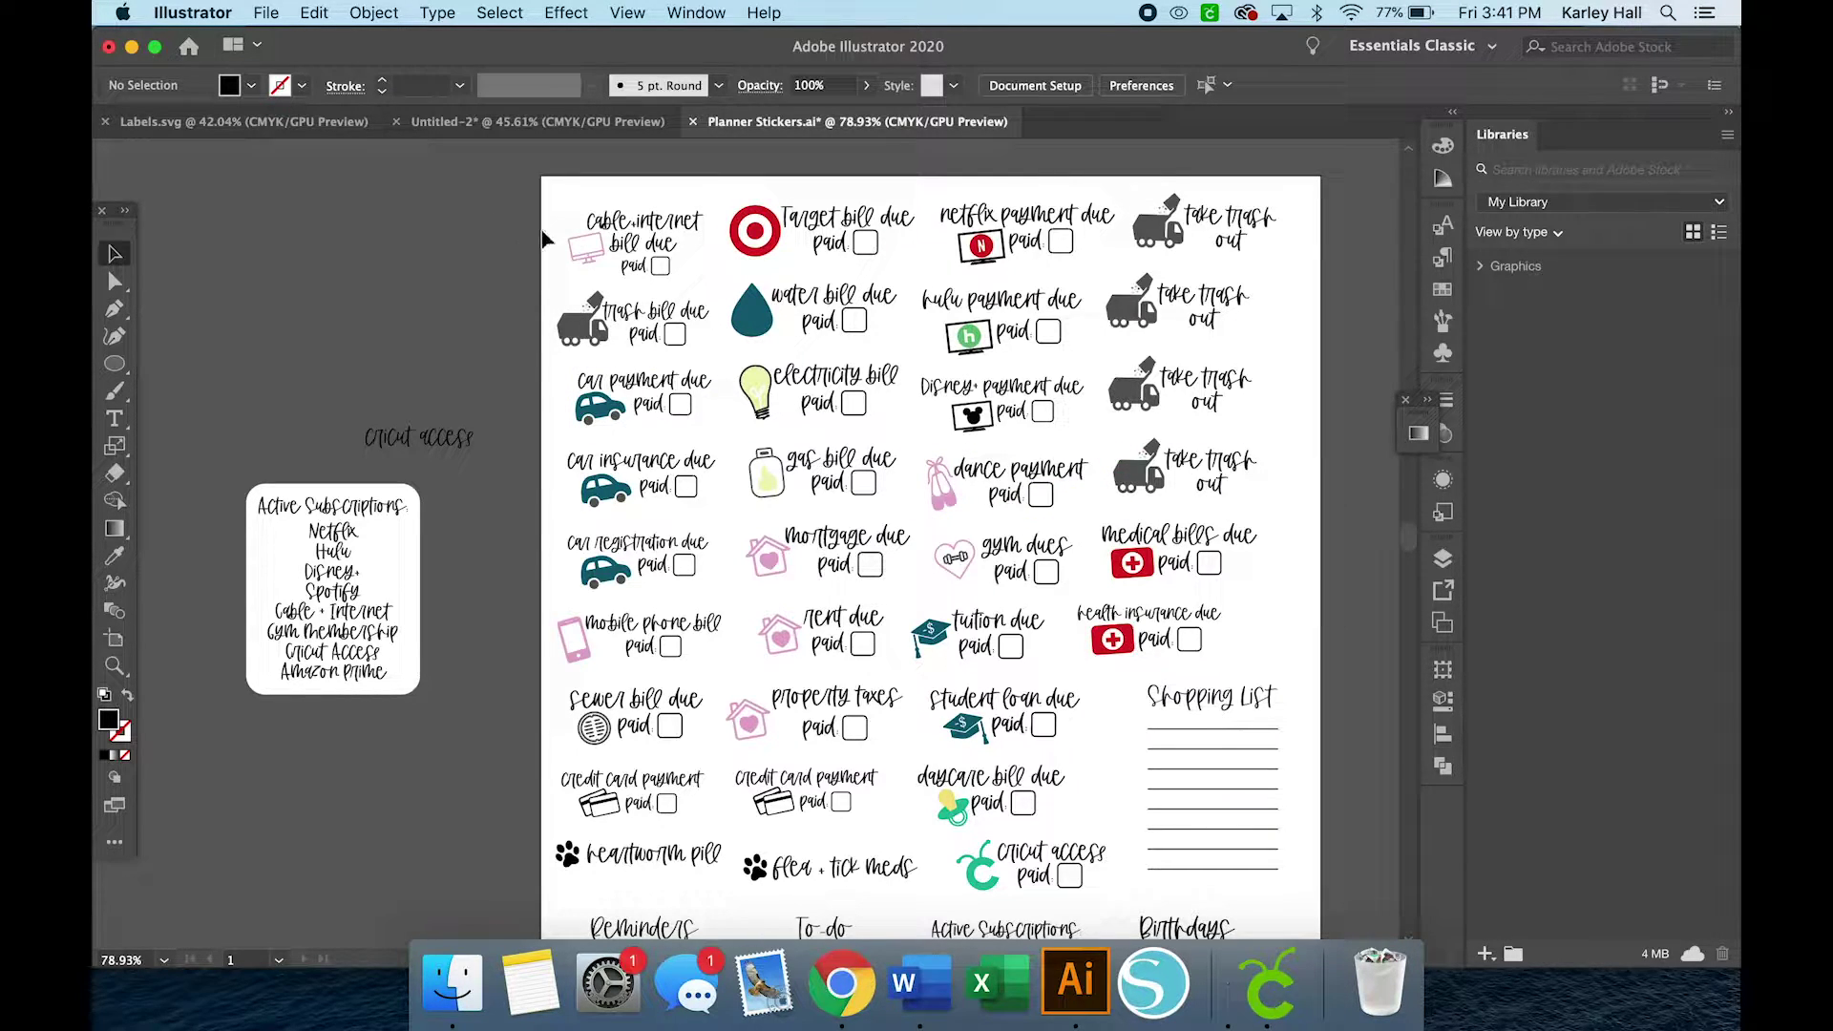
- Move the Cable/Internet sticker off the planner sheet onto the pasteboard
click(625, 246)
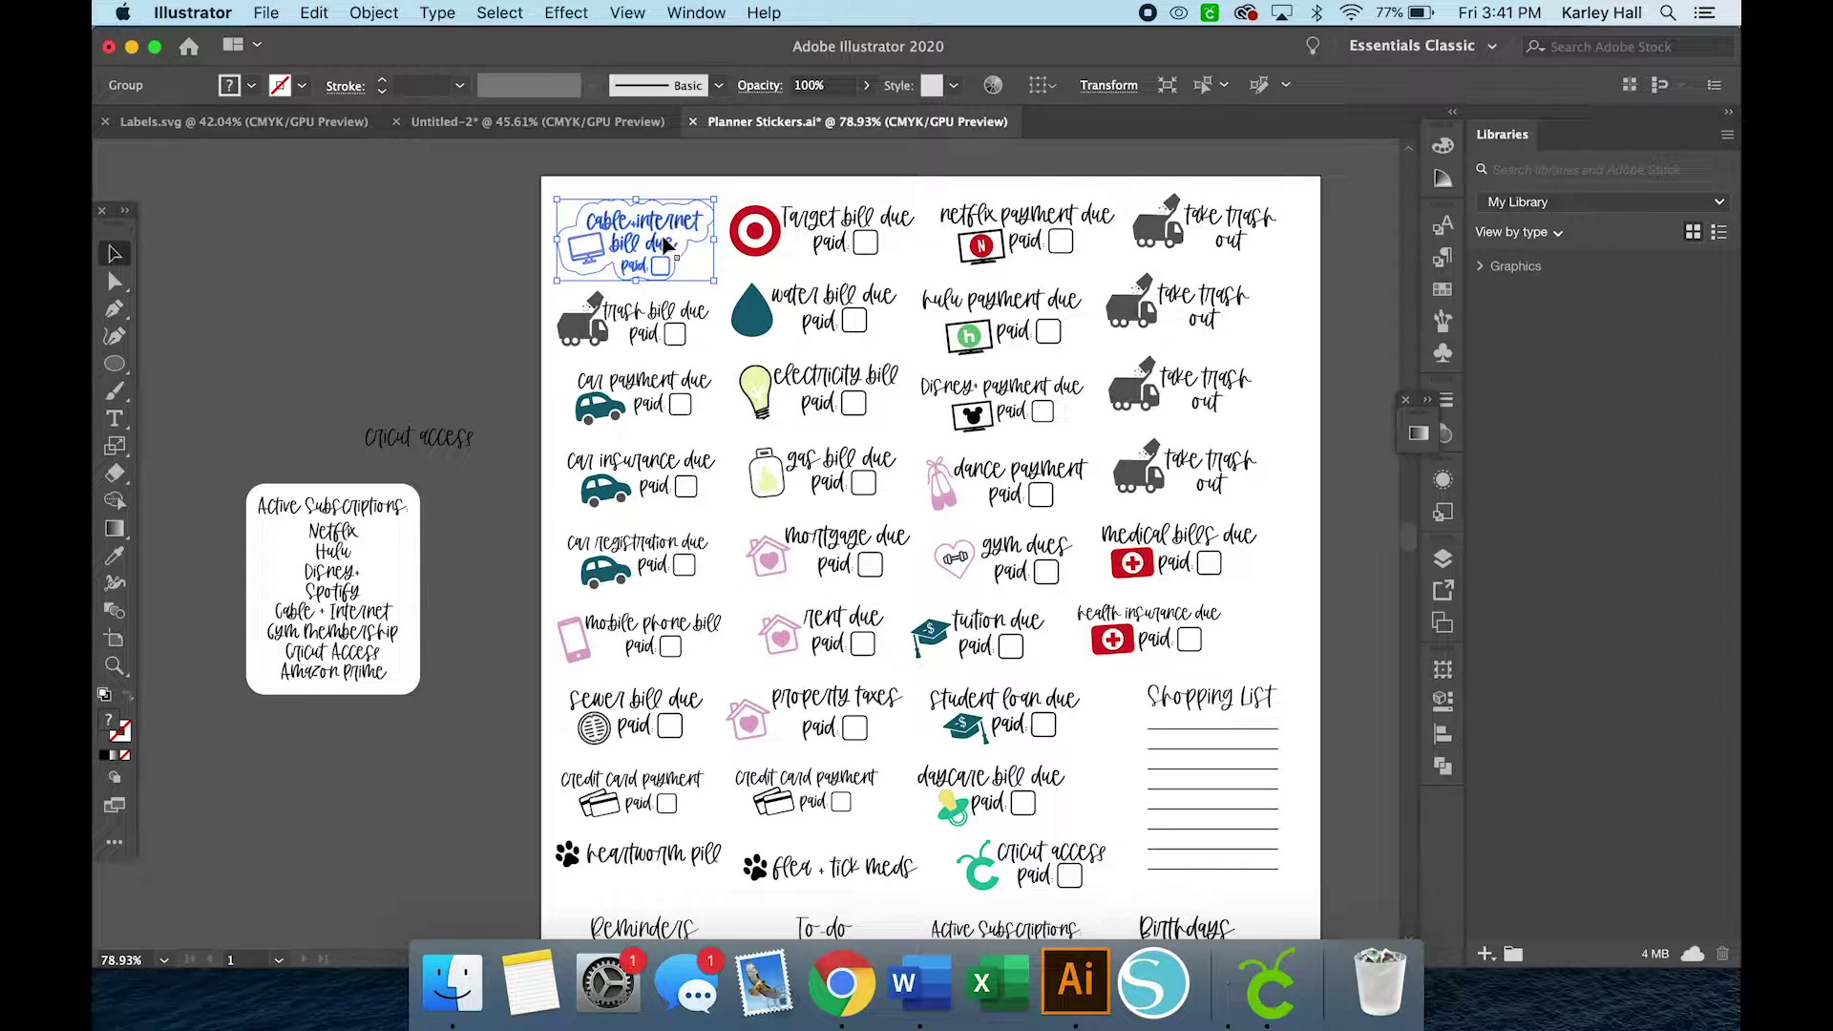
drag(666, 247, 496, 233)
click(325, 353)
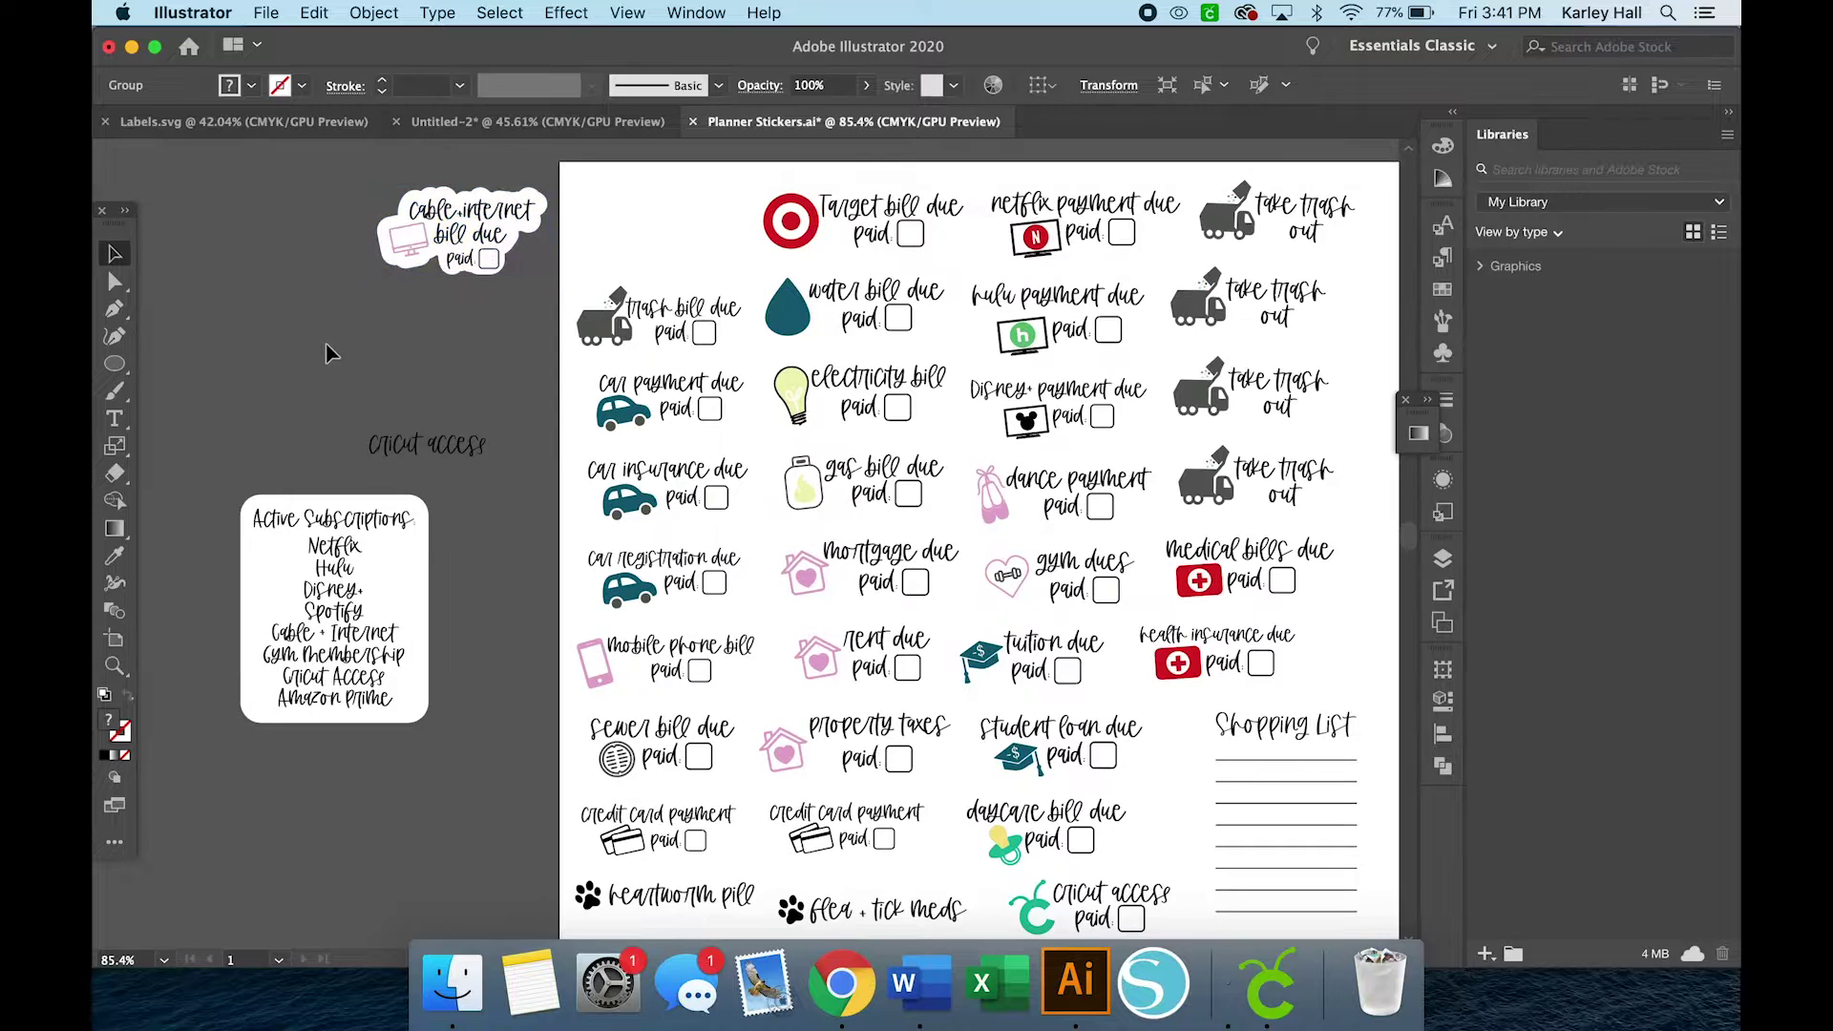
scroll(325, 354, up, 2)
scroll(326, 350, up, 4)
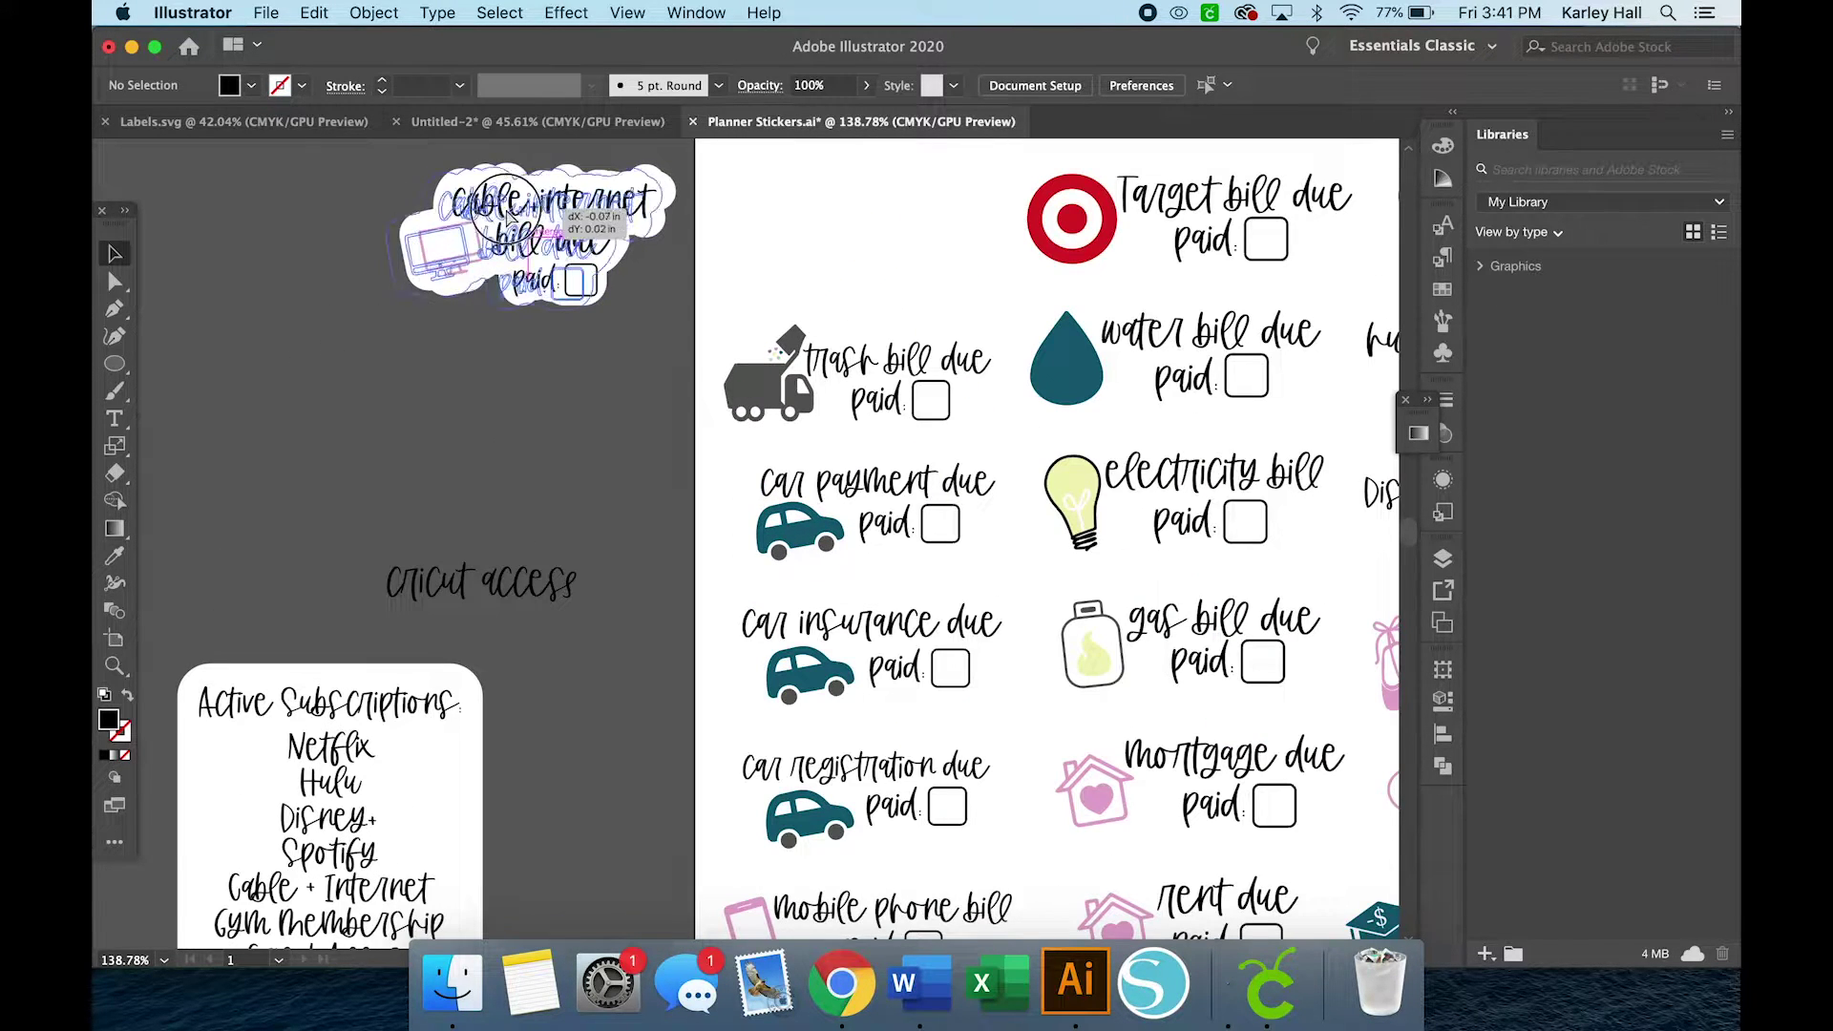
- Return the Cable/Internet sticker to the sheet's top-left and shift the Active Subscriptions card right
drag(511, 220, 475, 218)
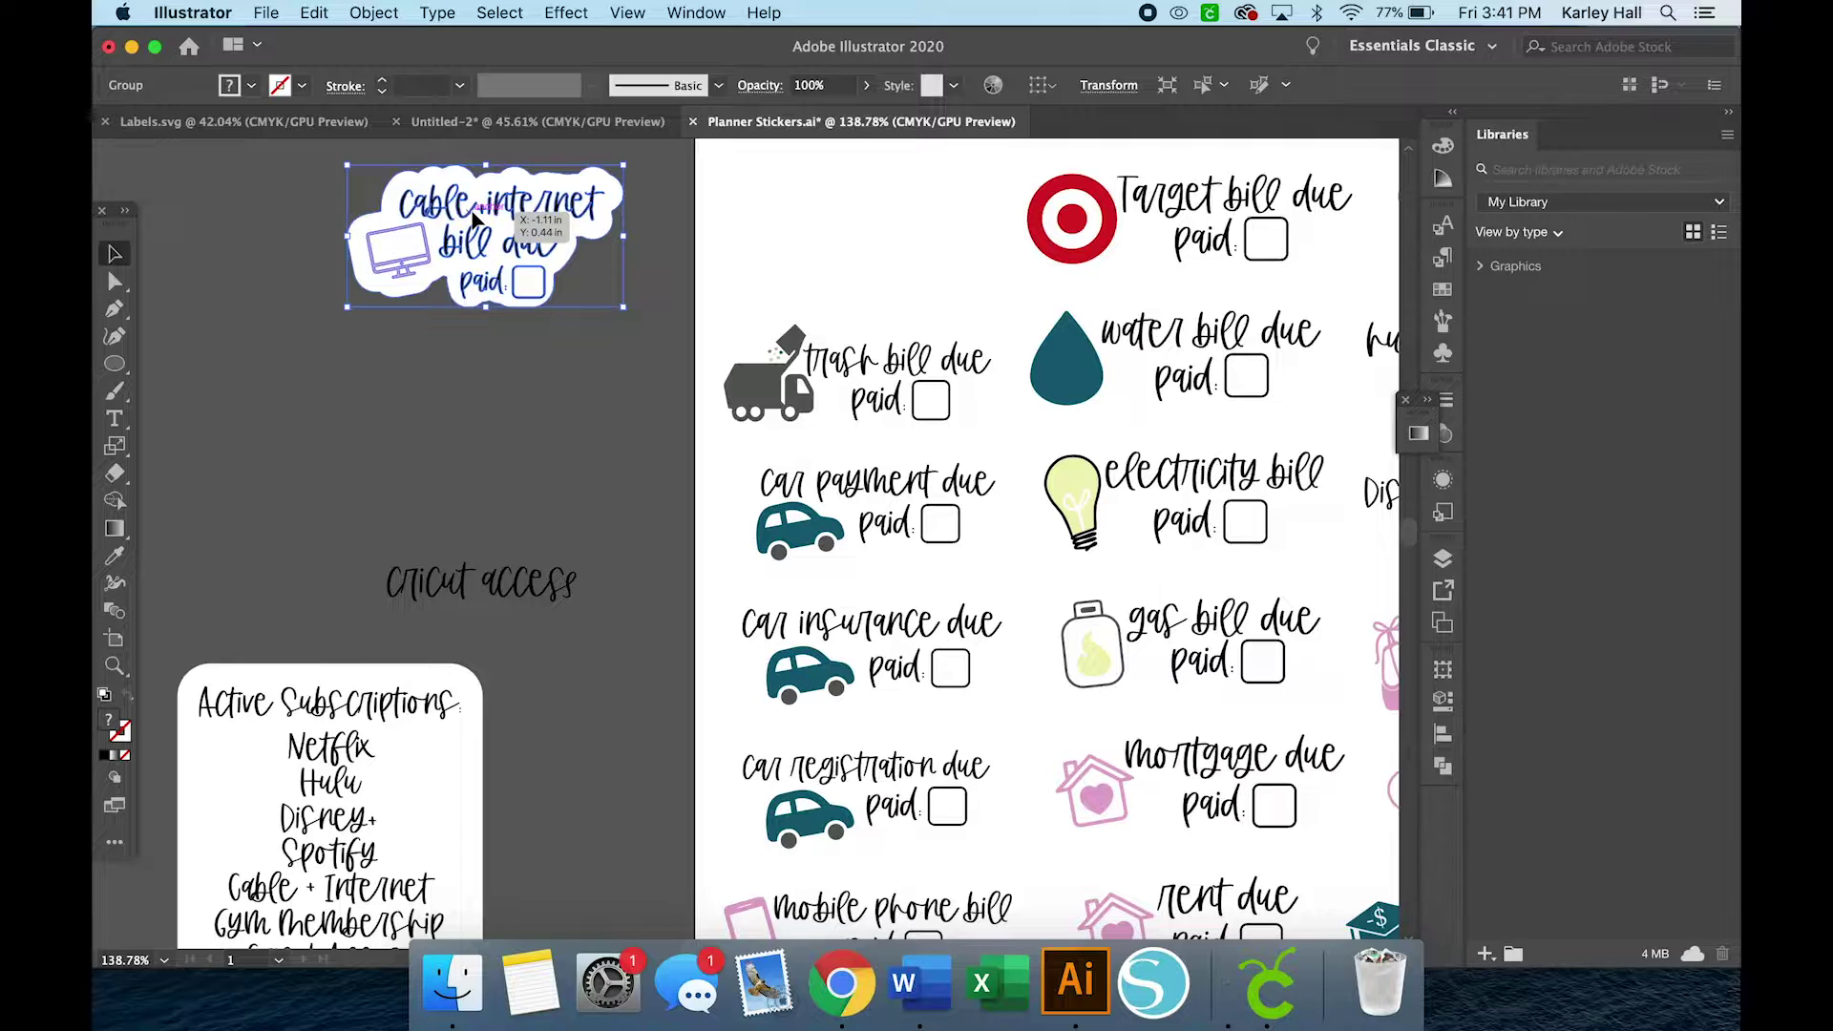
drag(474, 218, 834, 216)
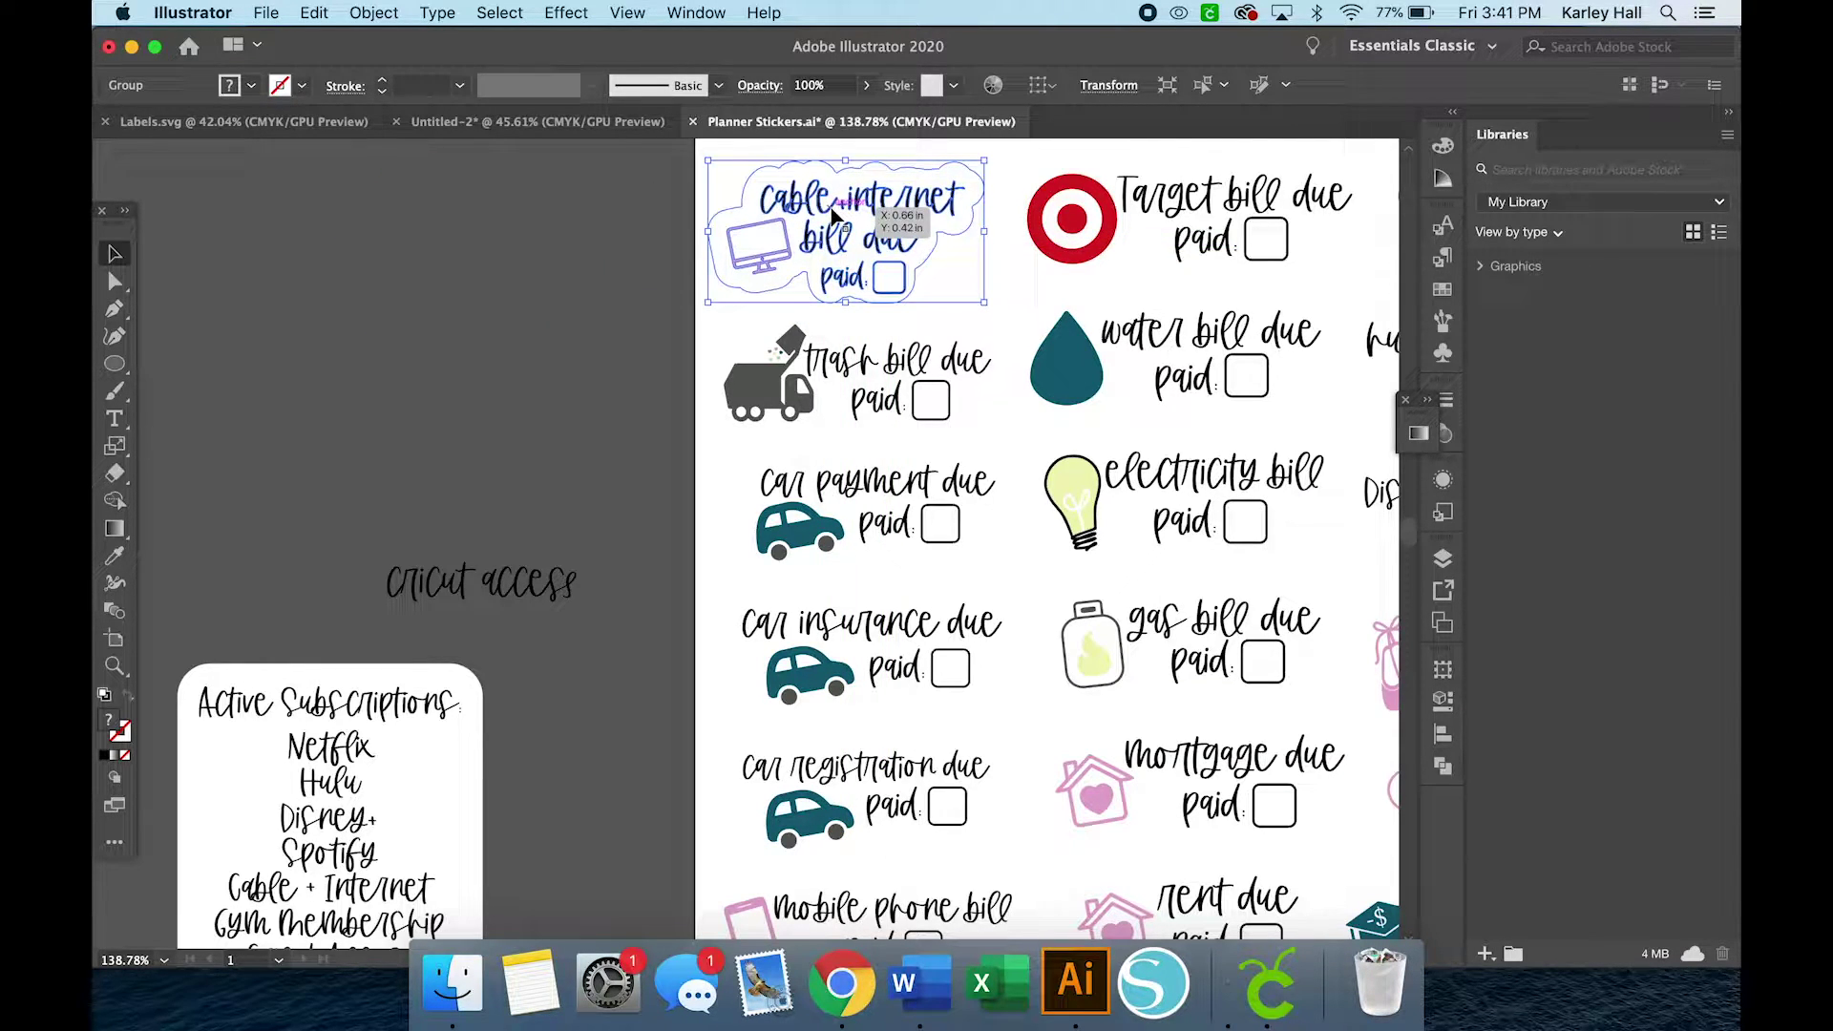
drag(834, 215, 833, 215)
scroll(834, 217, down, 5)
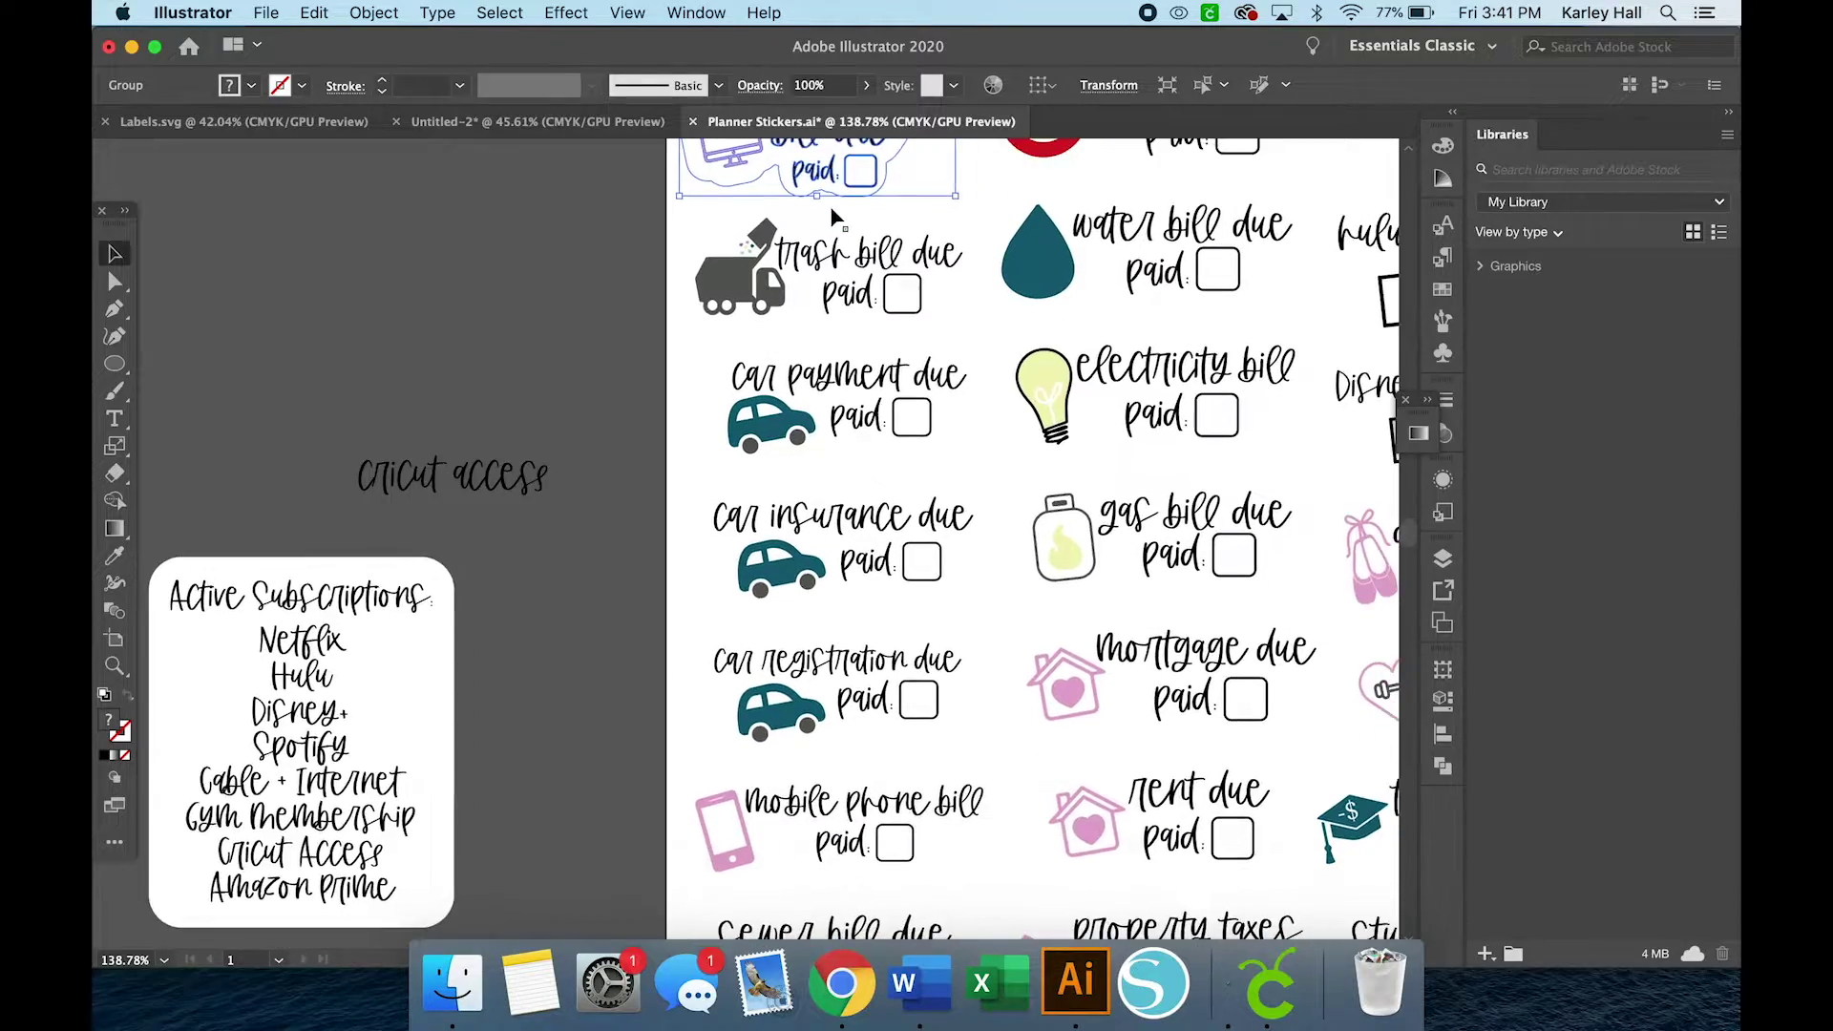
scroll(834, 218, down, 4)
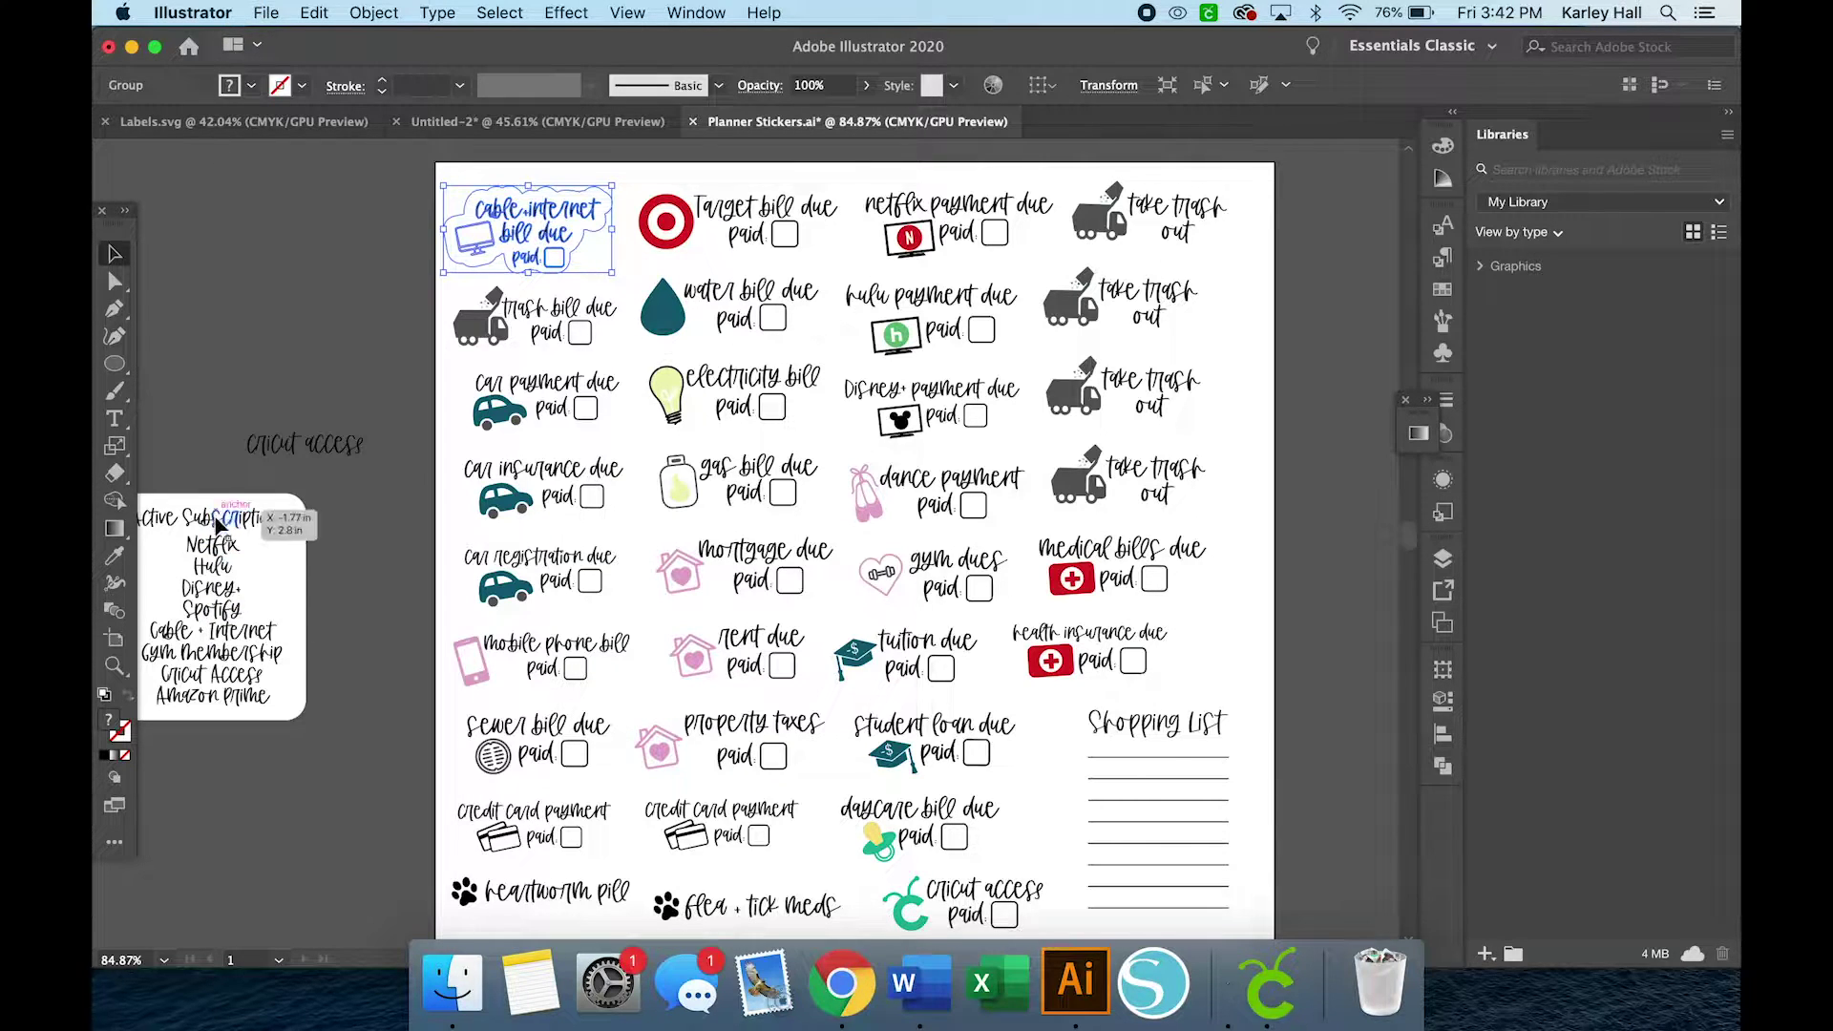
drag(218, 524, 269, 523)
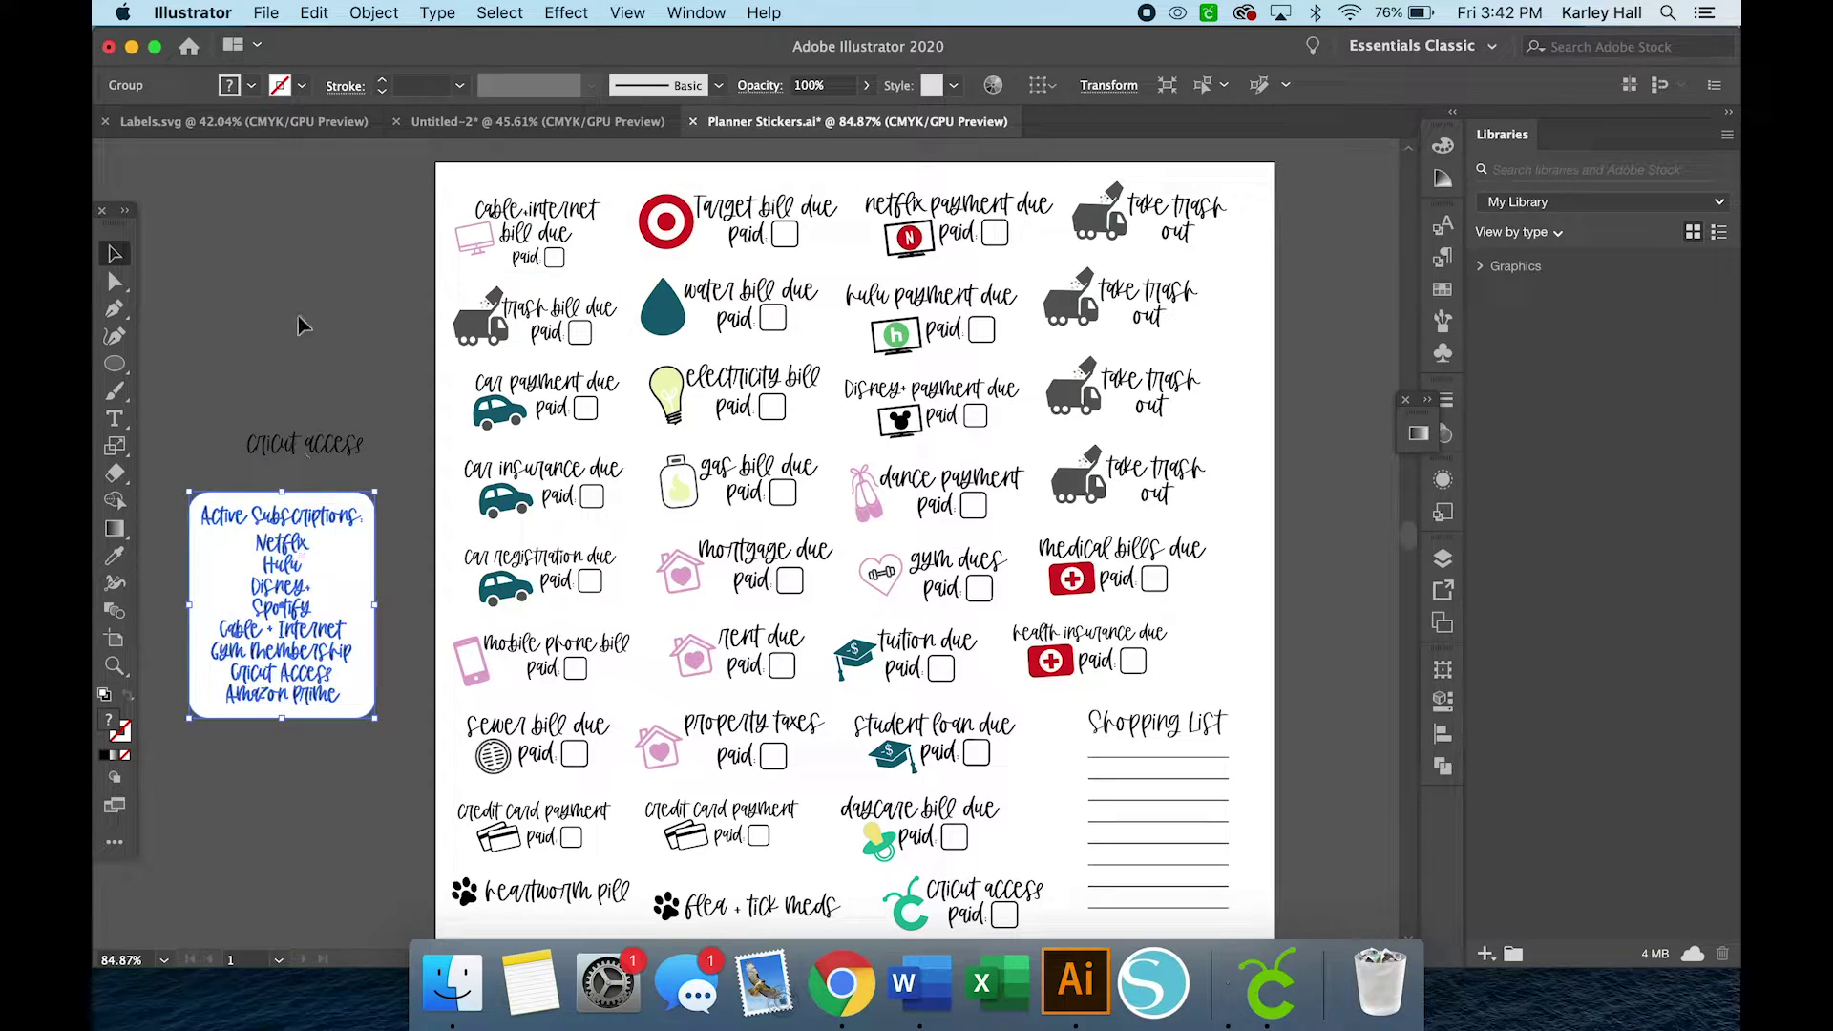
- Create a blank document from the 6.75 × 9.25 in Custom preset
click(268, 11)
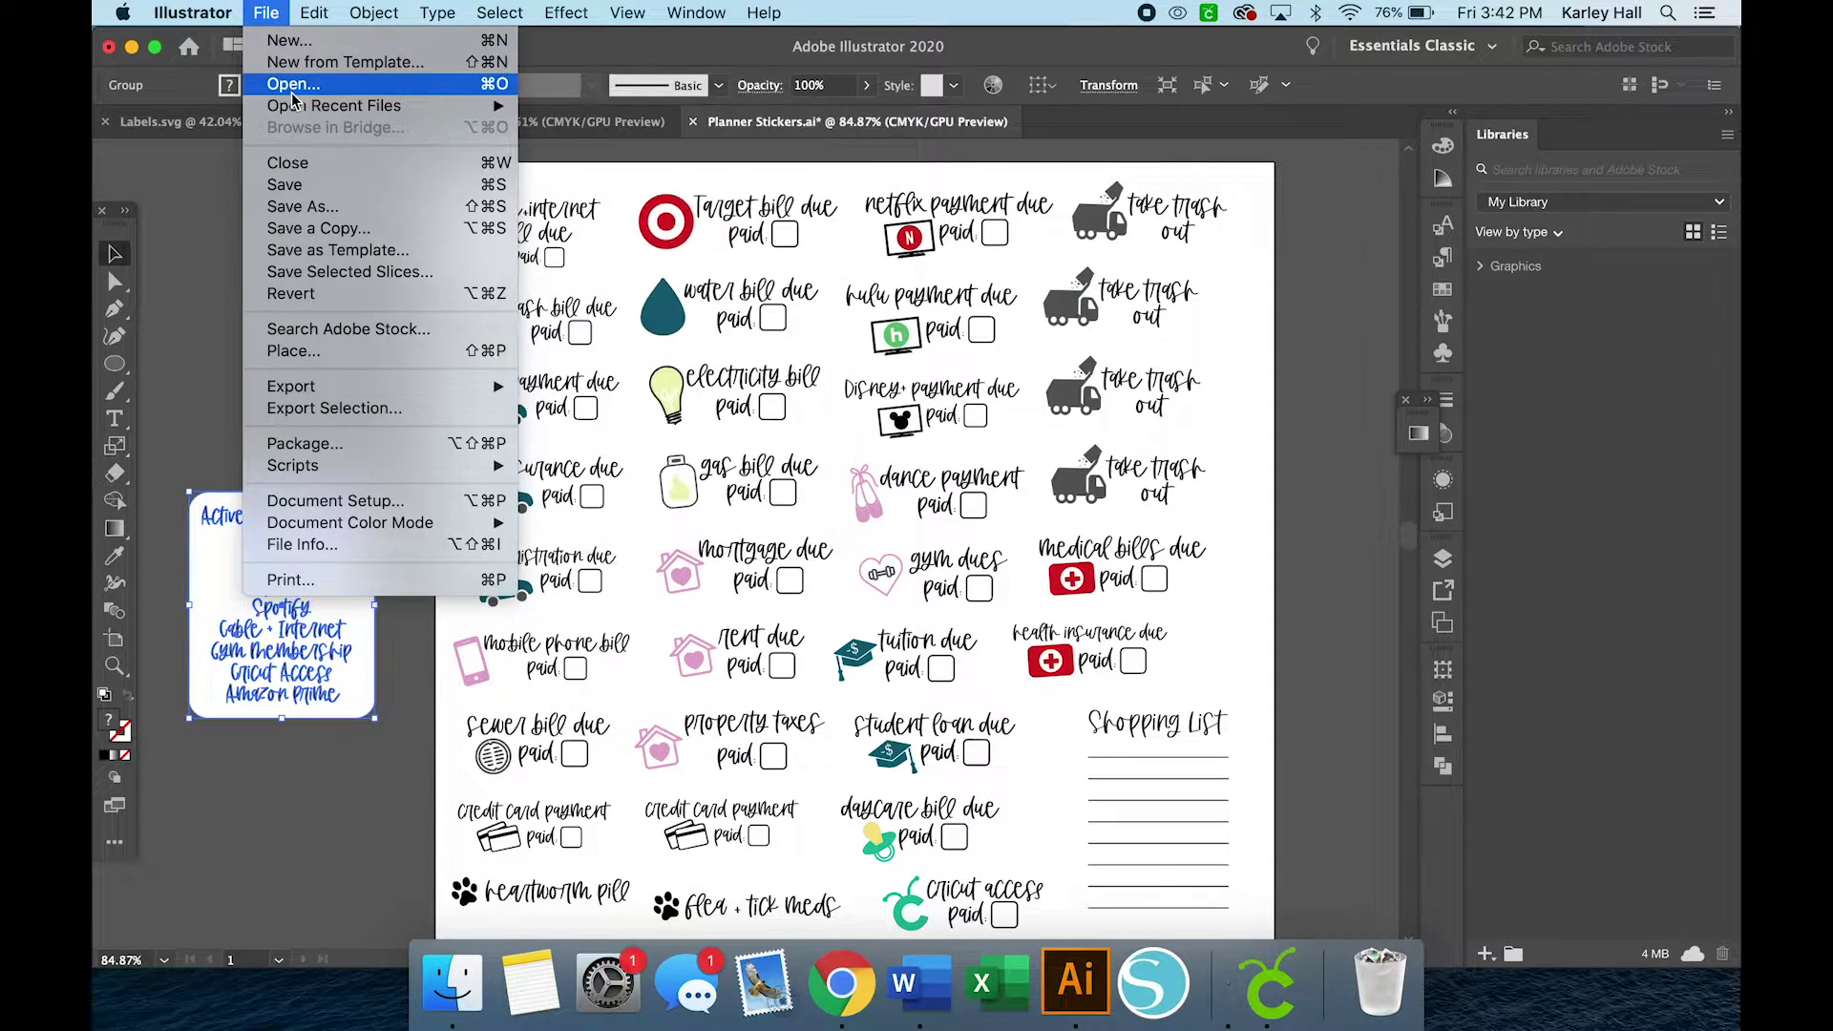
click(294, 42)
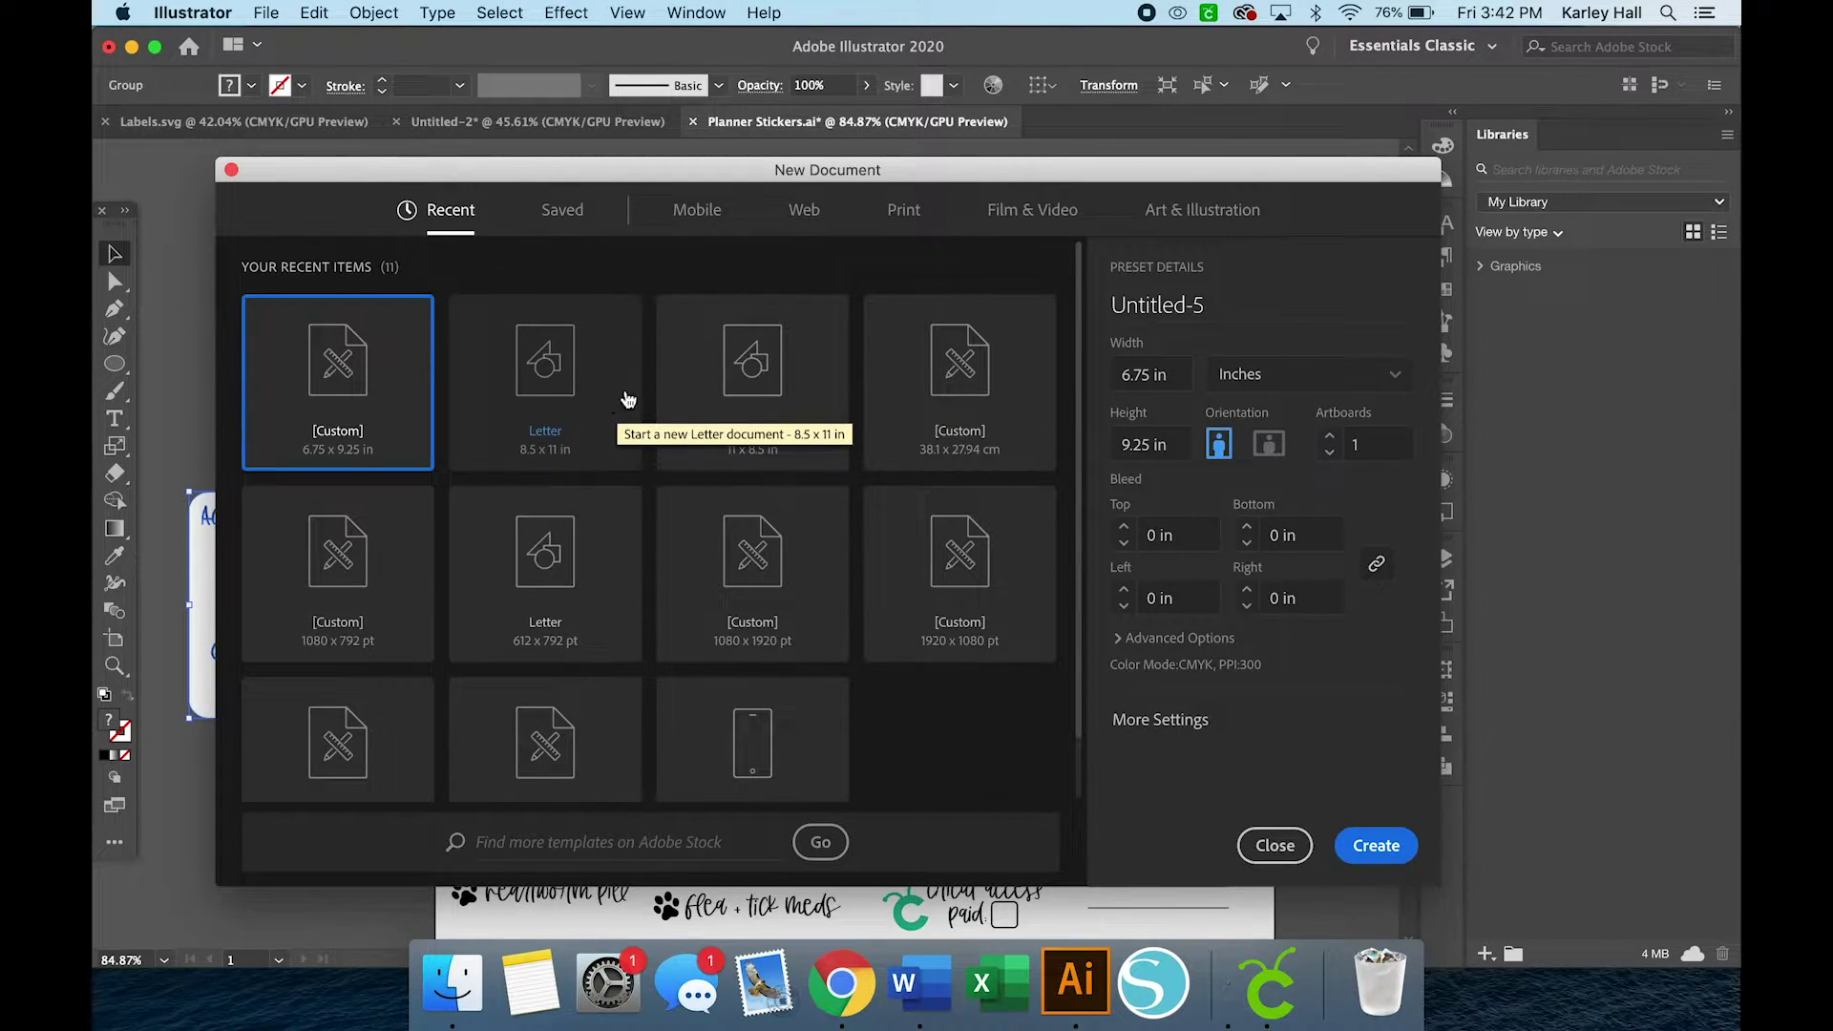
click(1152, 377)
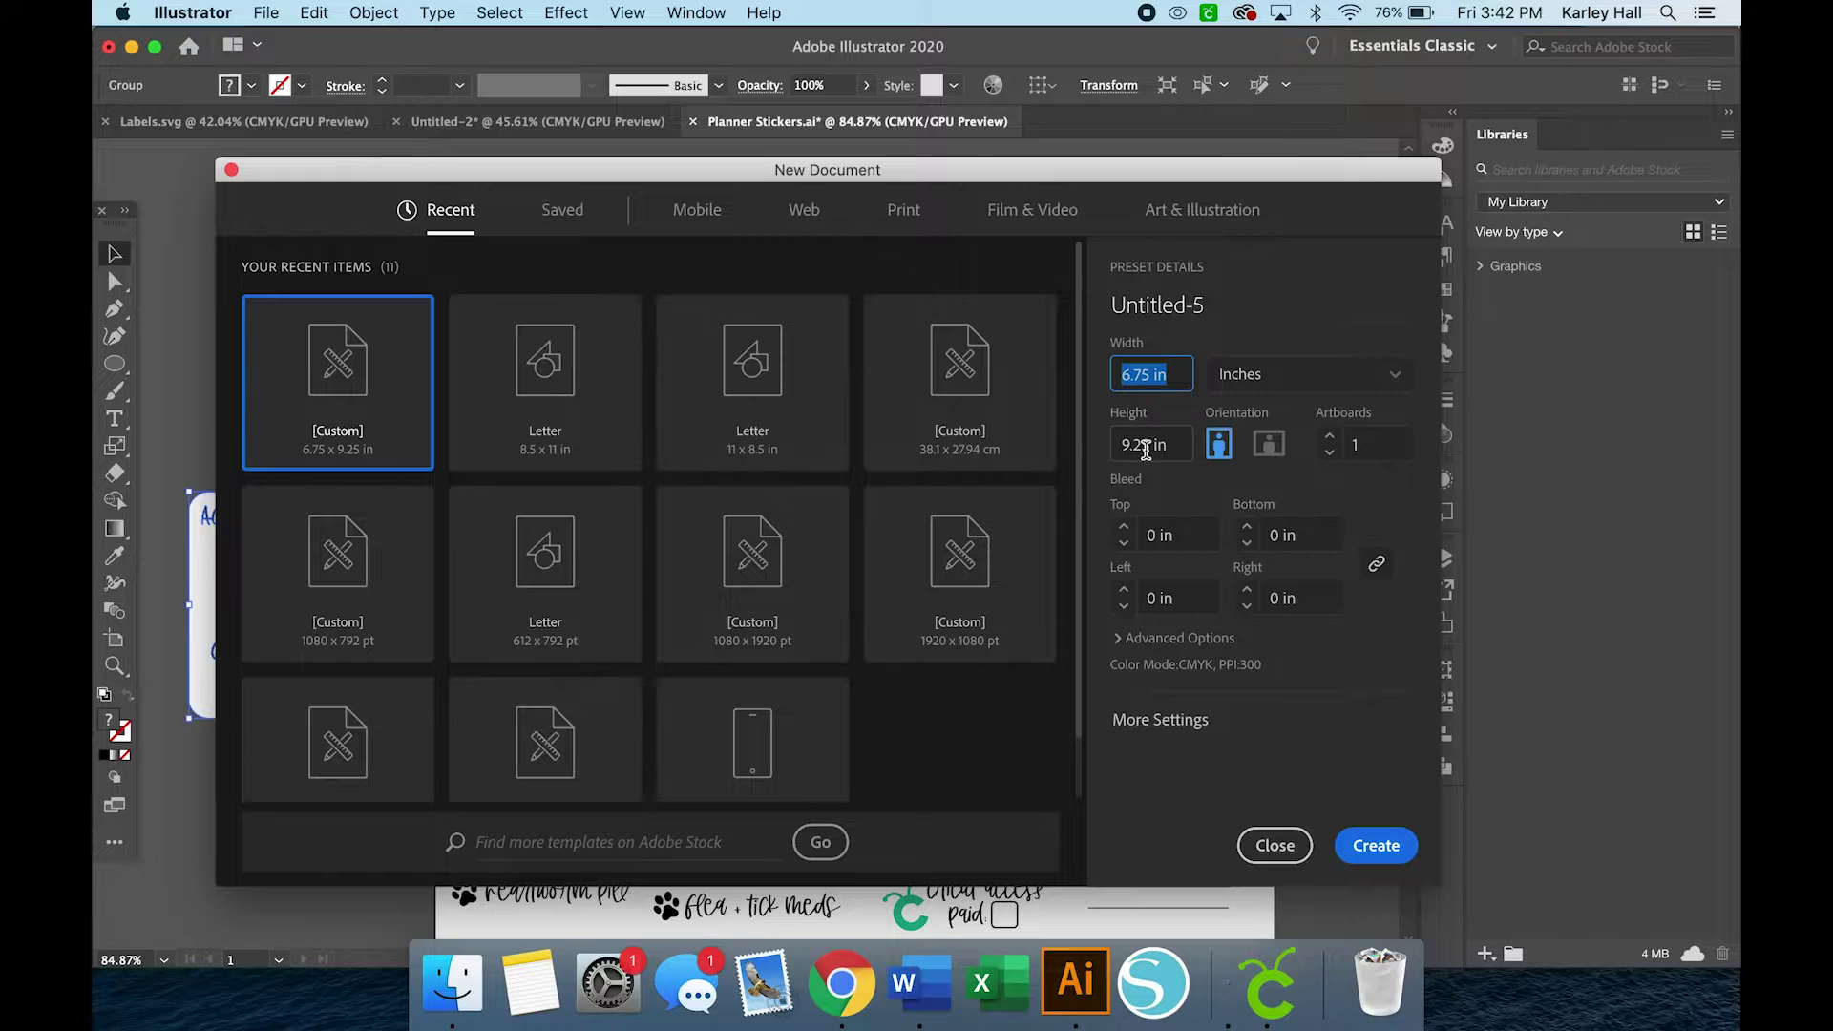
click(1377, 844)
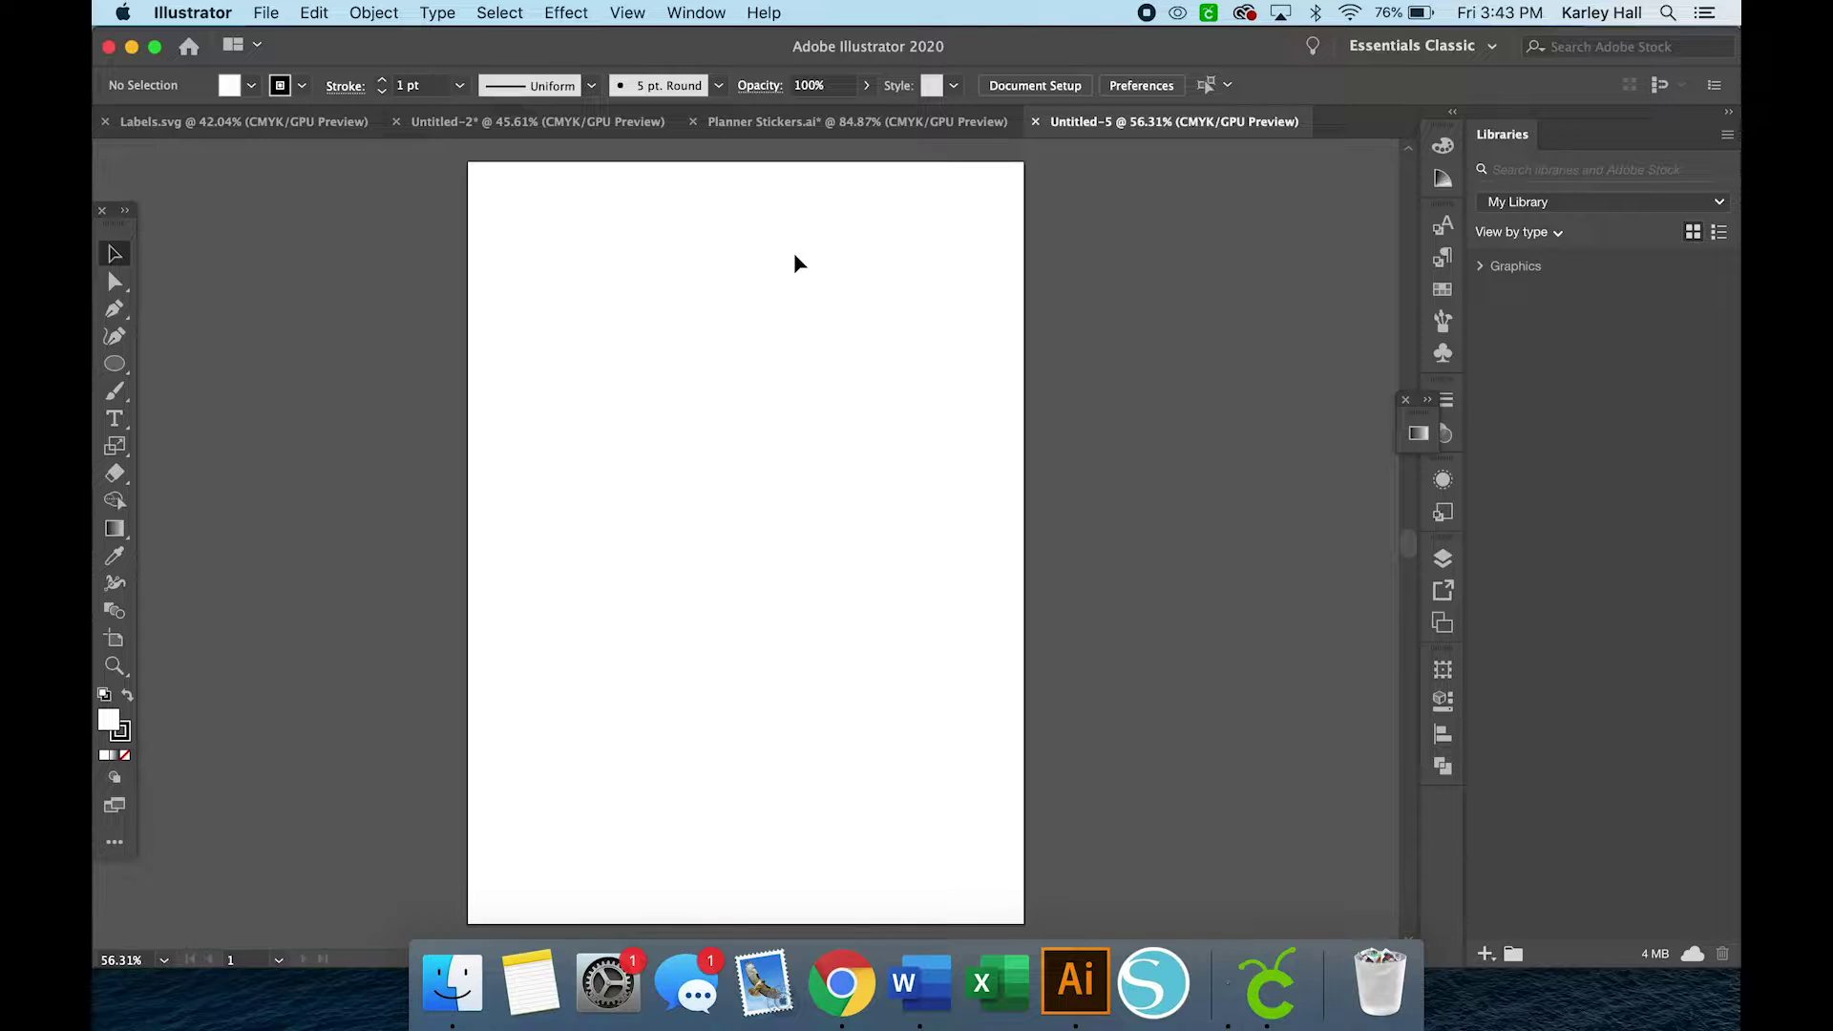
- Type the letters a–m and set them in CG Herbs and Spices Dingbats
click(110, 426)
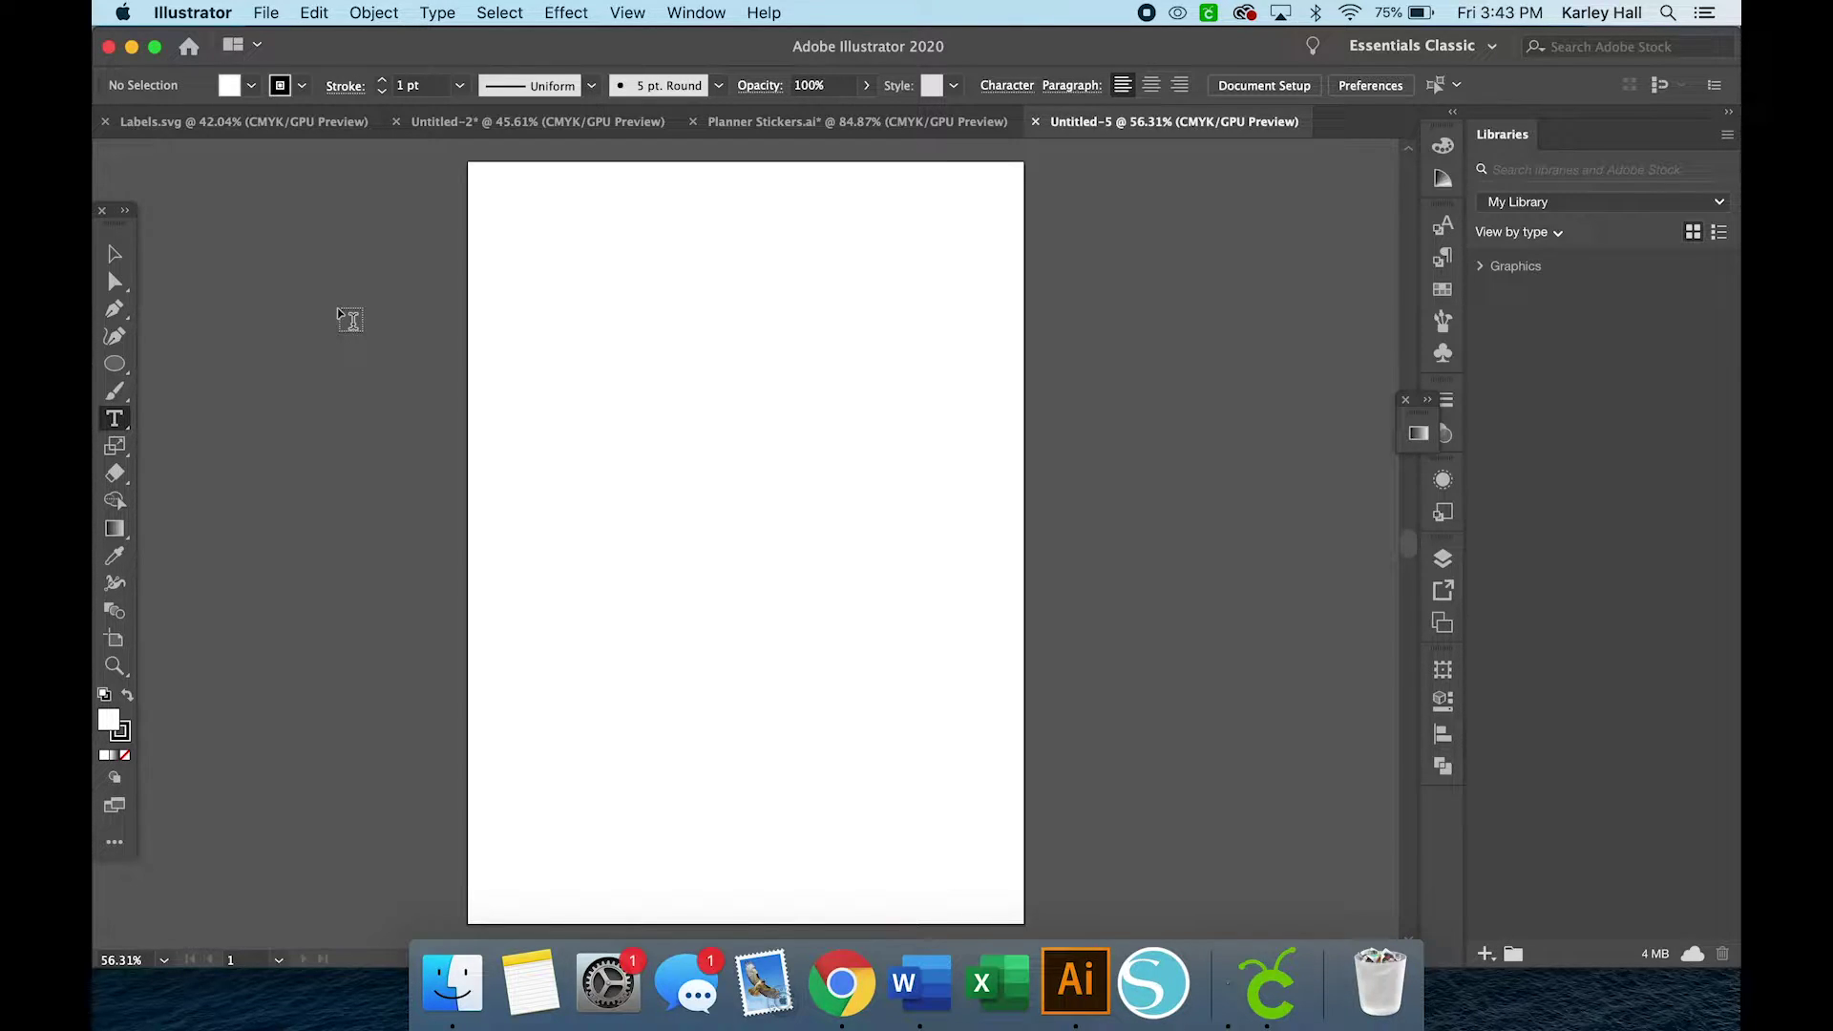
click(629, 248)
text(ab)
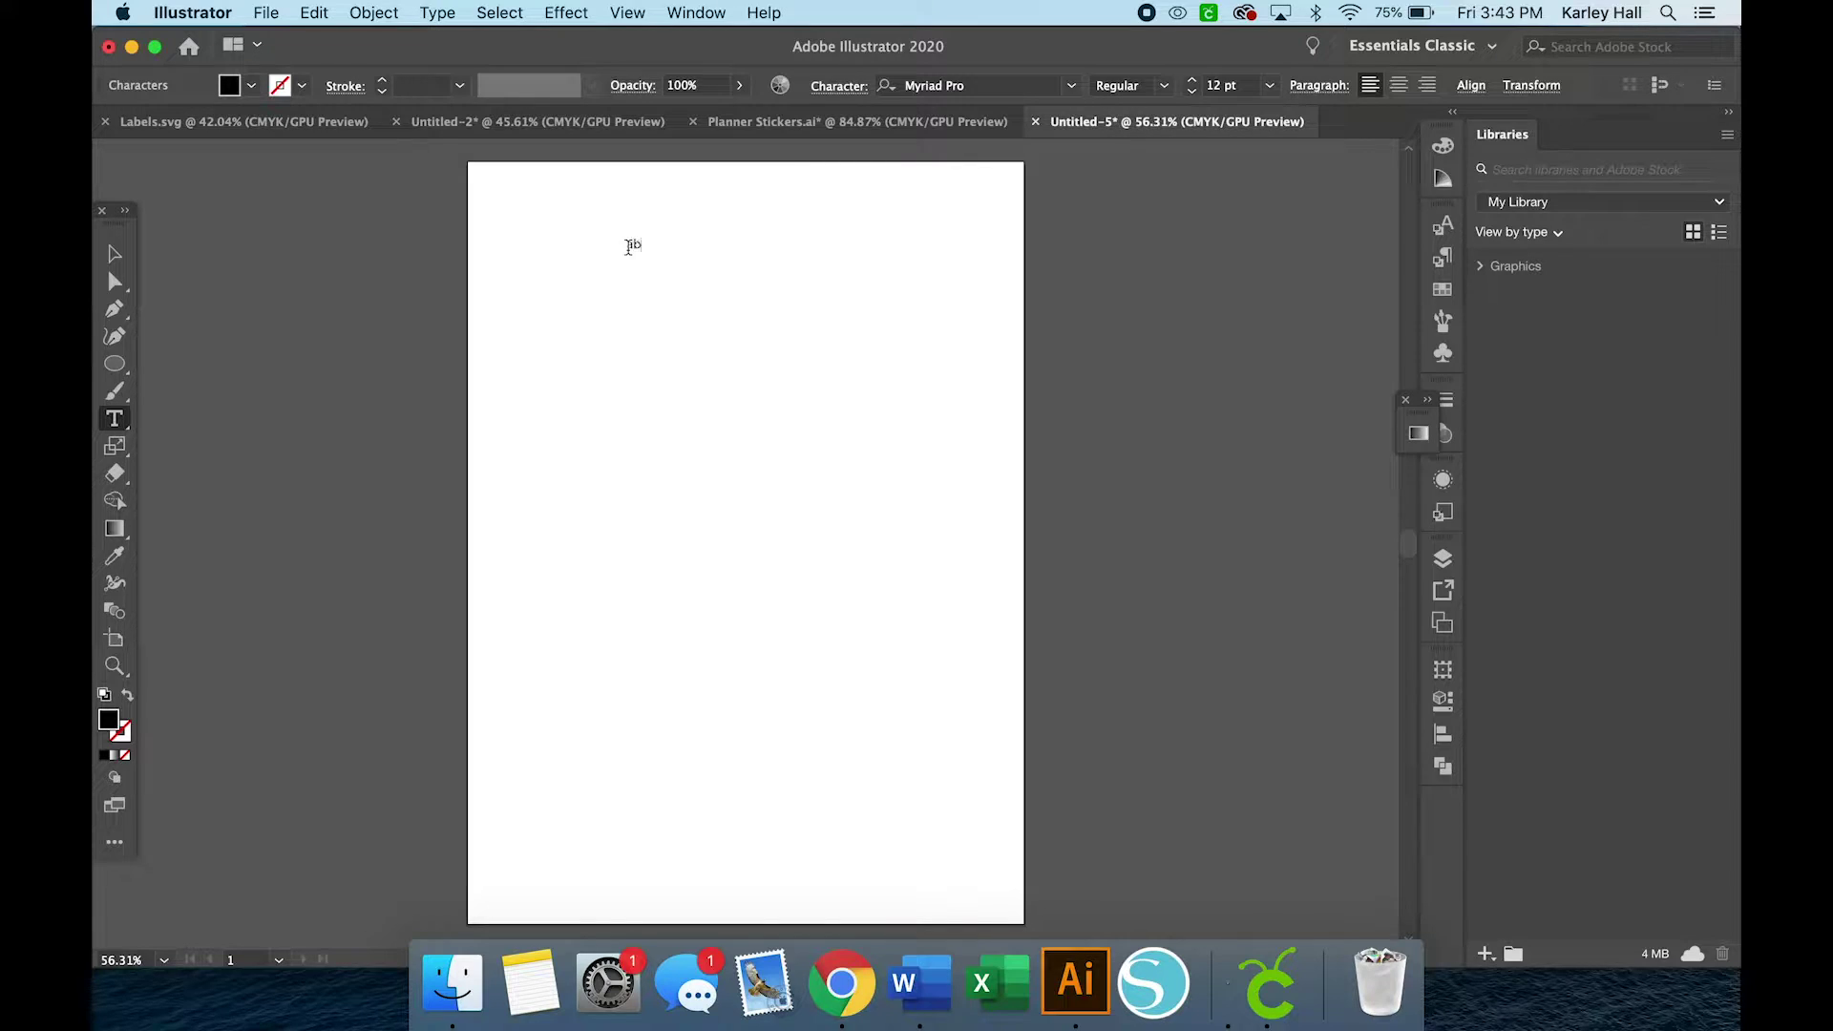
text(cdefghijklm)
key(super+a)
click(984, 87)
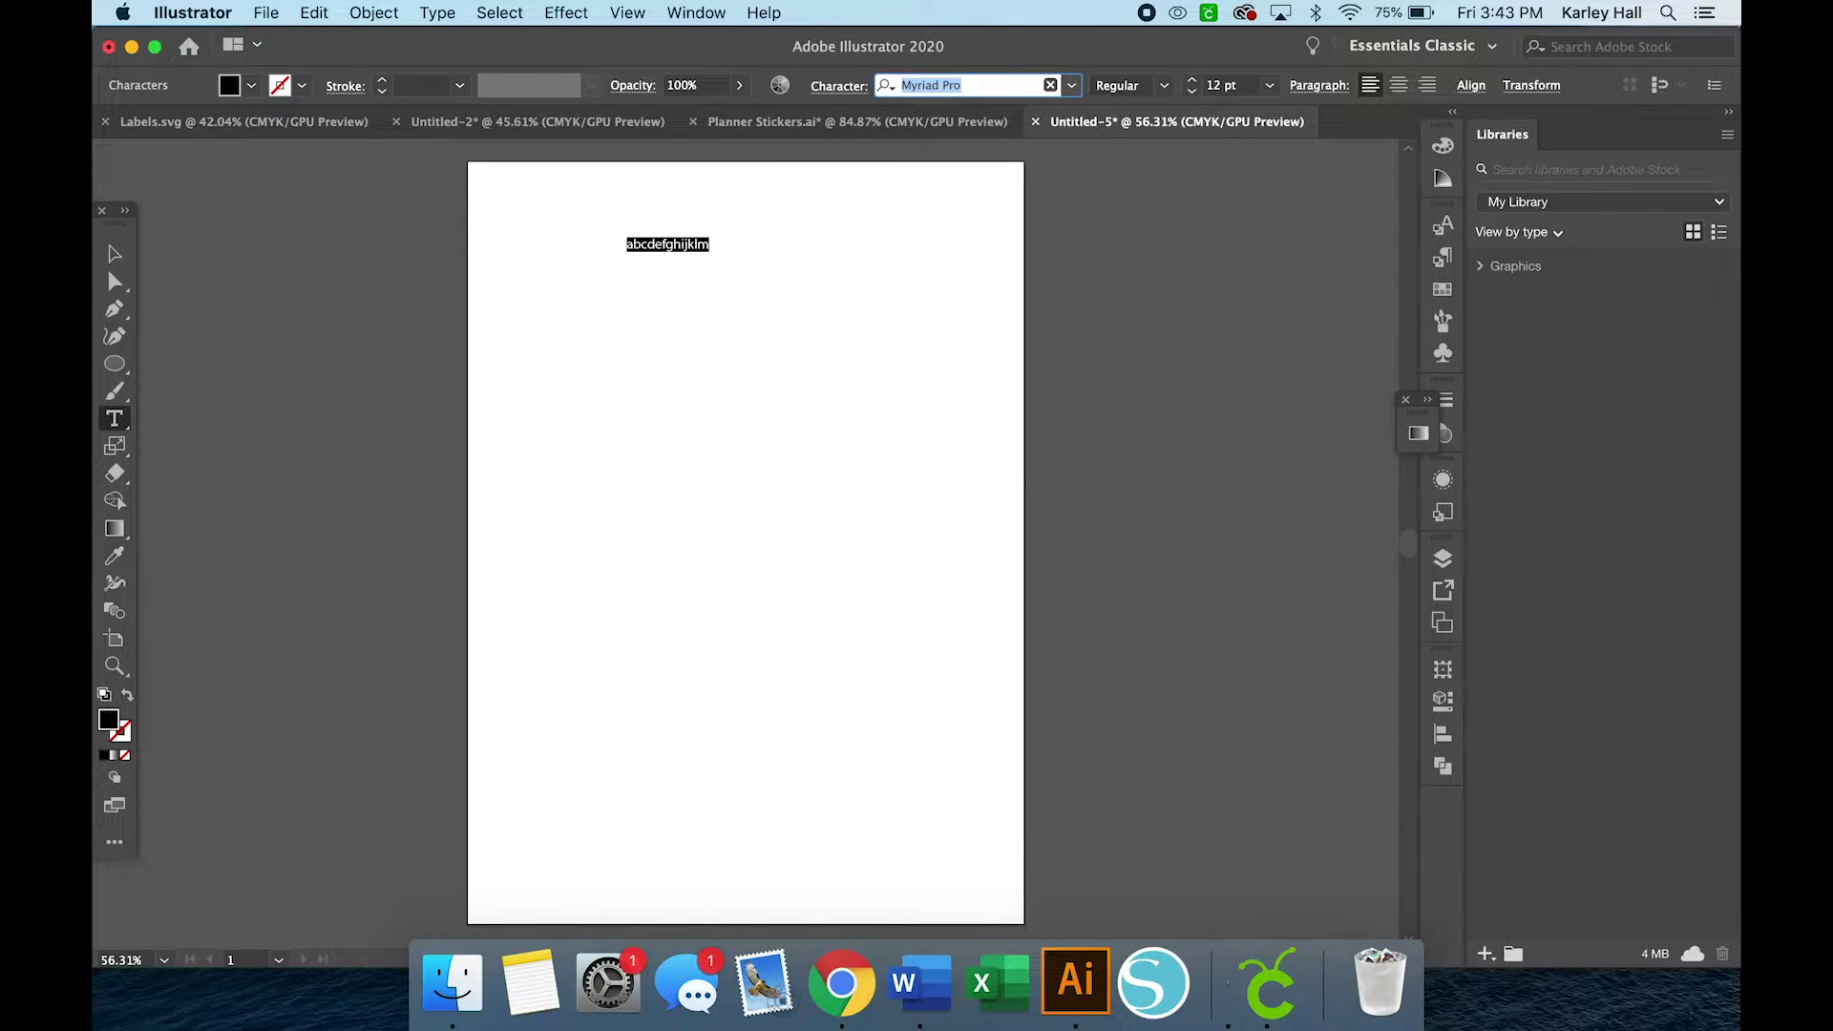
text(ding)
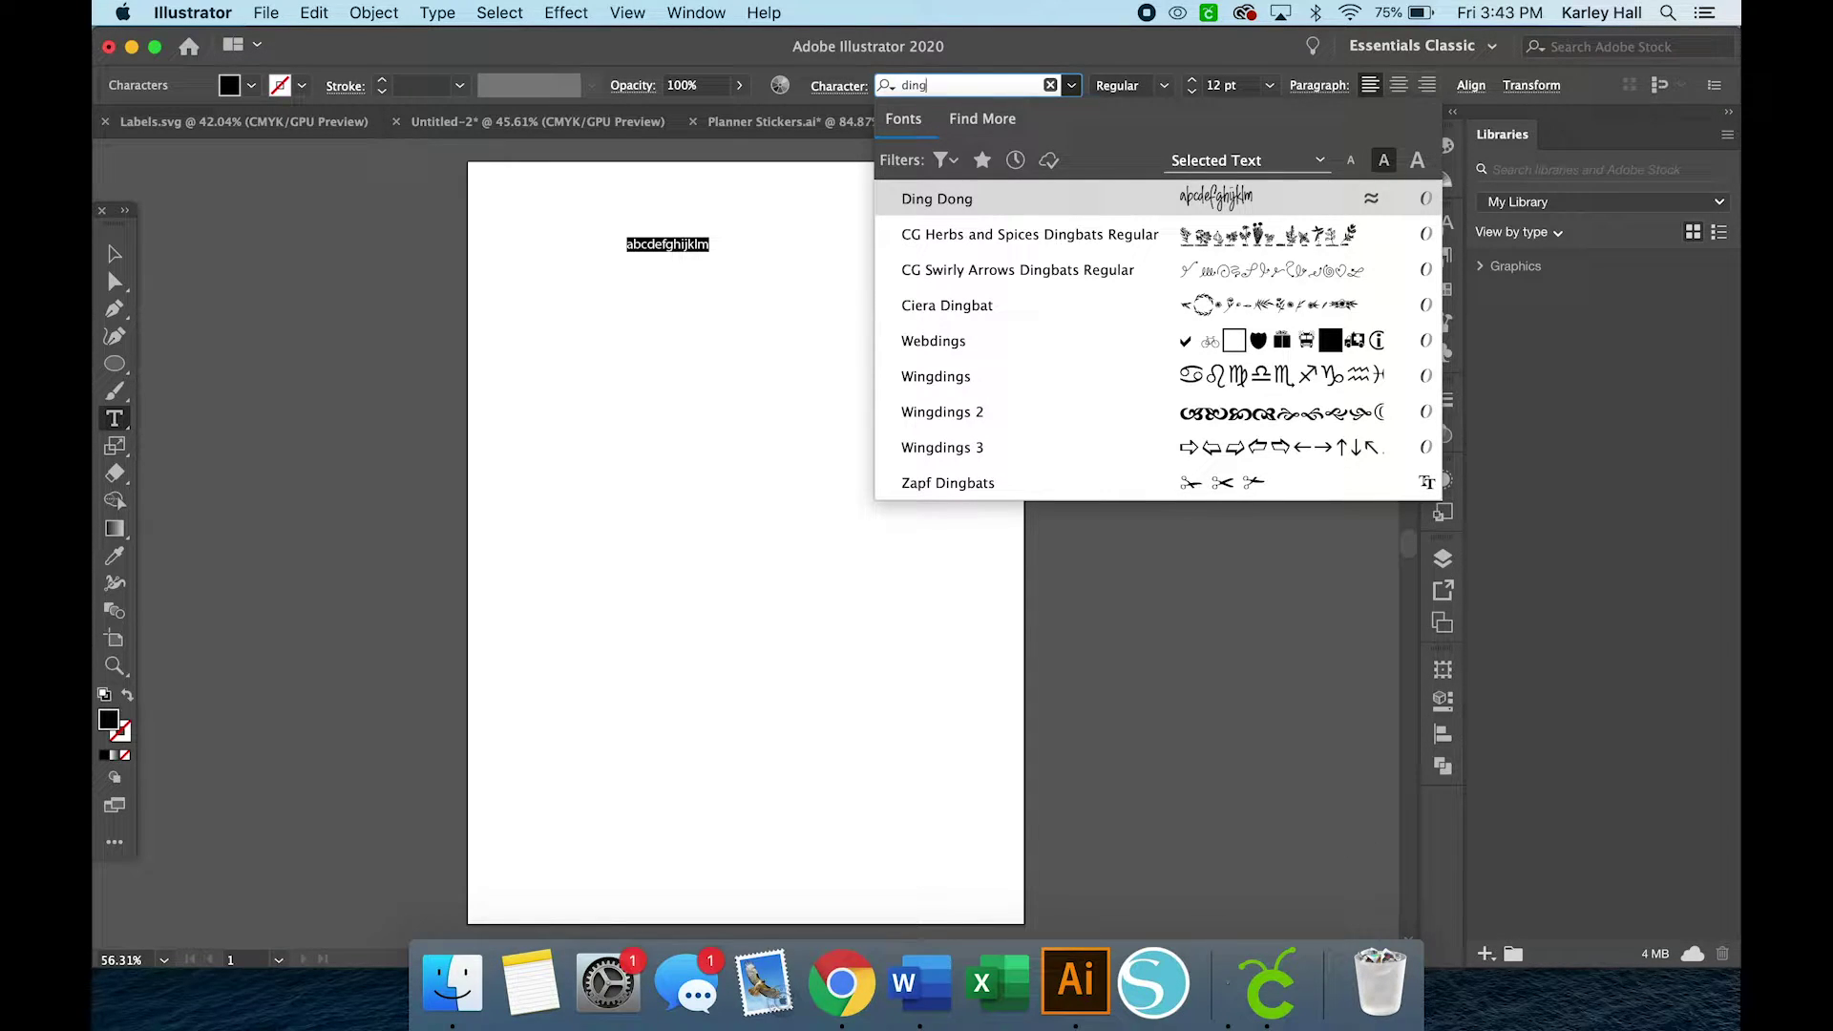
click(1036, 234)
- Enlarge the dingbat text line and position it across the page
click(117, 256)
drag(728, 251, 1280, 483)
drag(1112, 295, 847, 406)
drag(1040, 458, 1327, 569)
drag(804, 441, 607, 441)
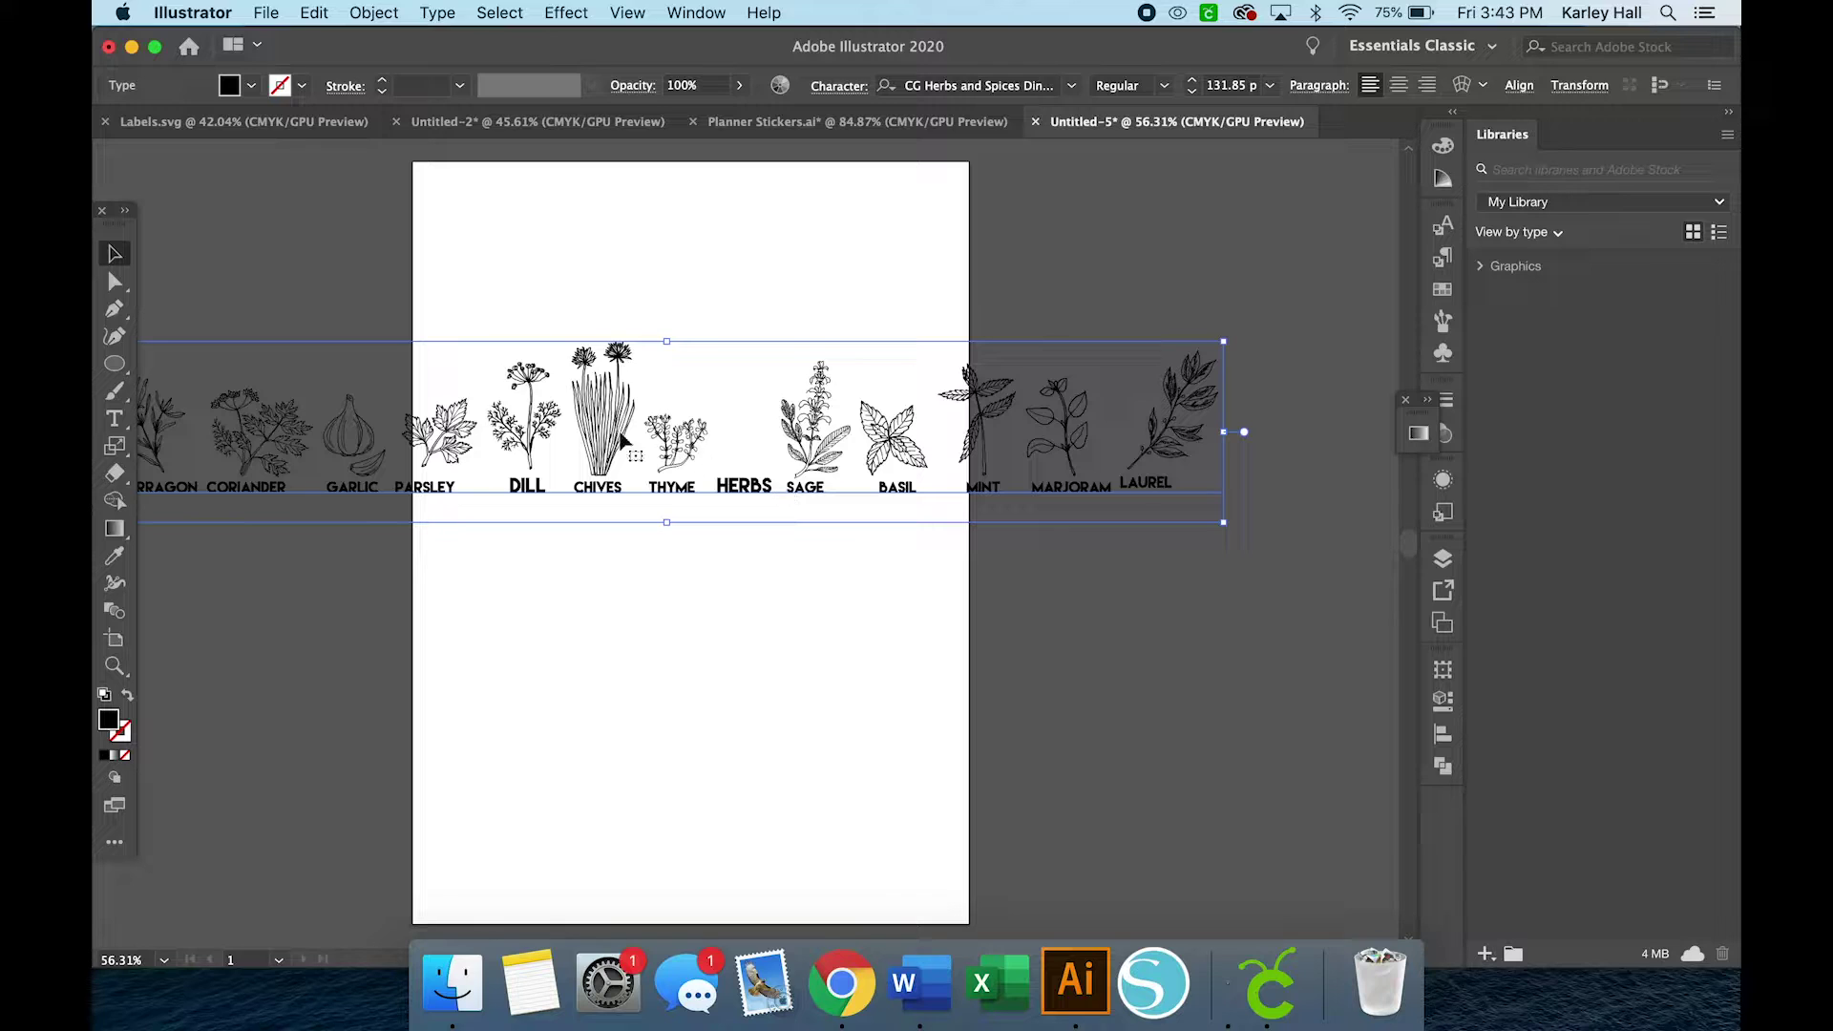
drag(578, 436, 694, 381)
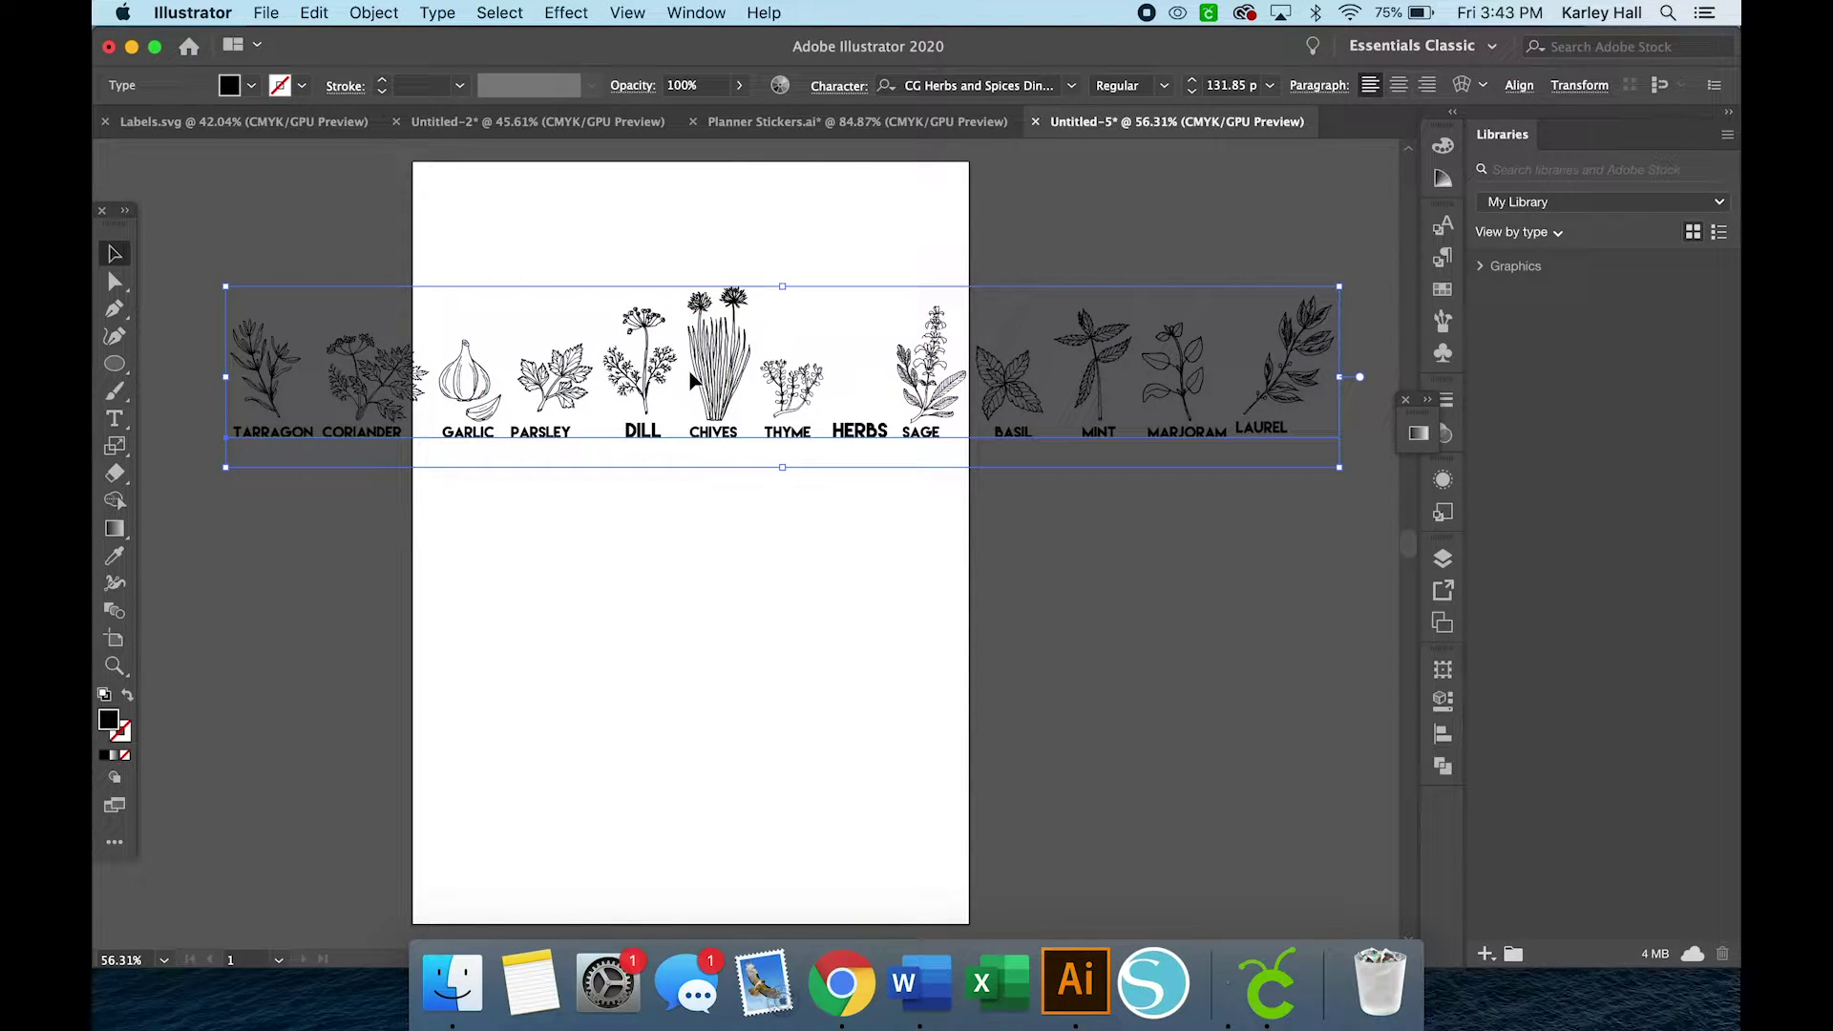
- Change the dingbat line's font to FE Funstuff to show cake, balloon and party icons
key(t)
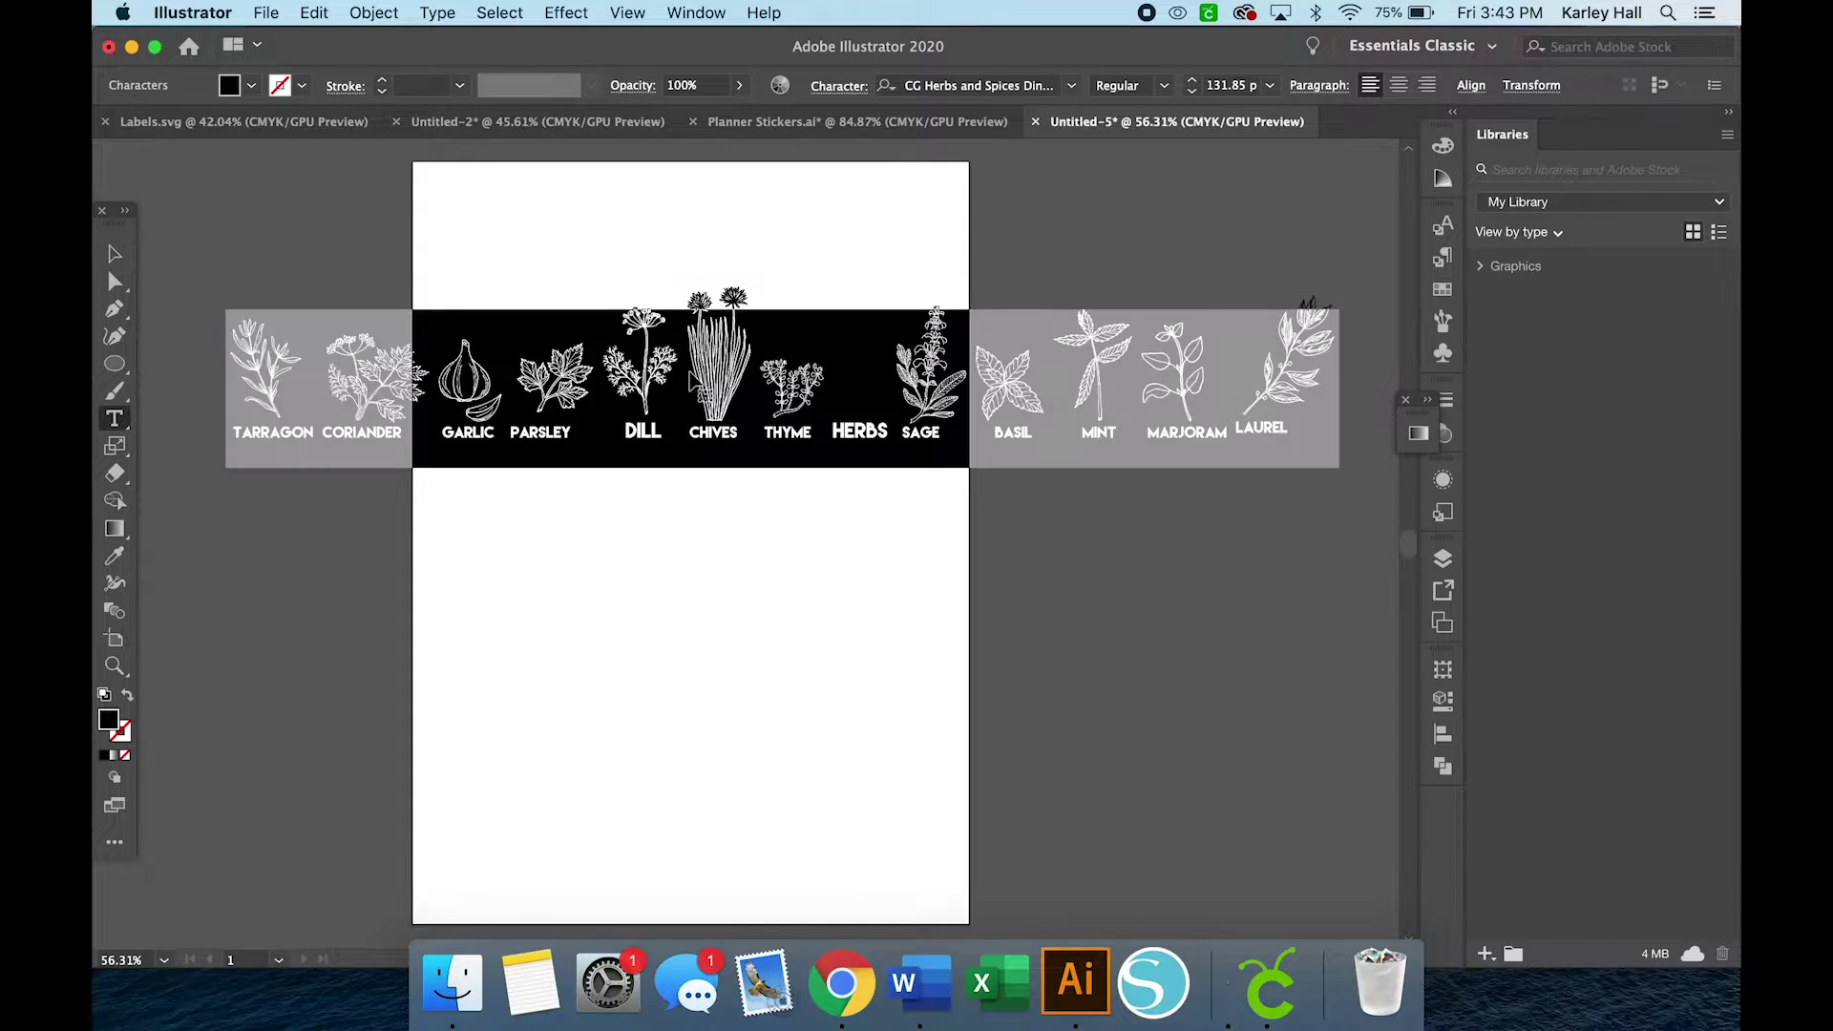
click(1073, 86)
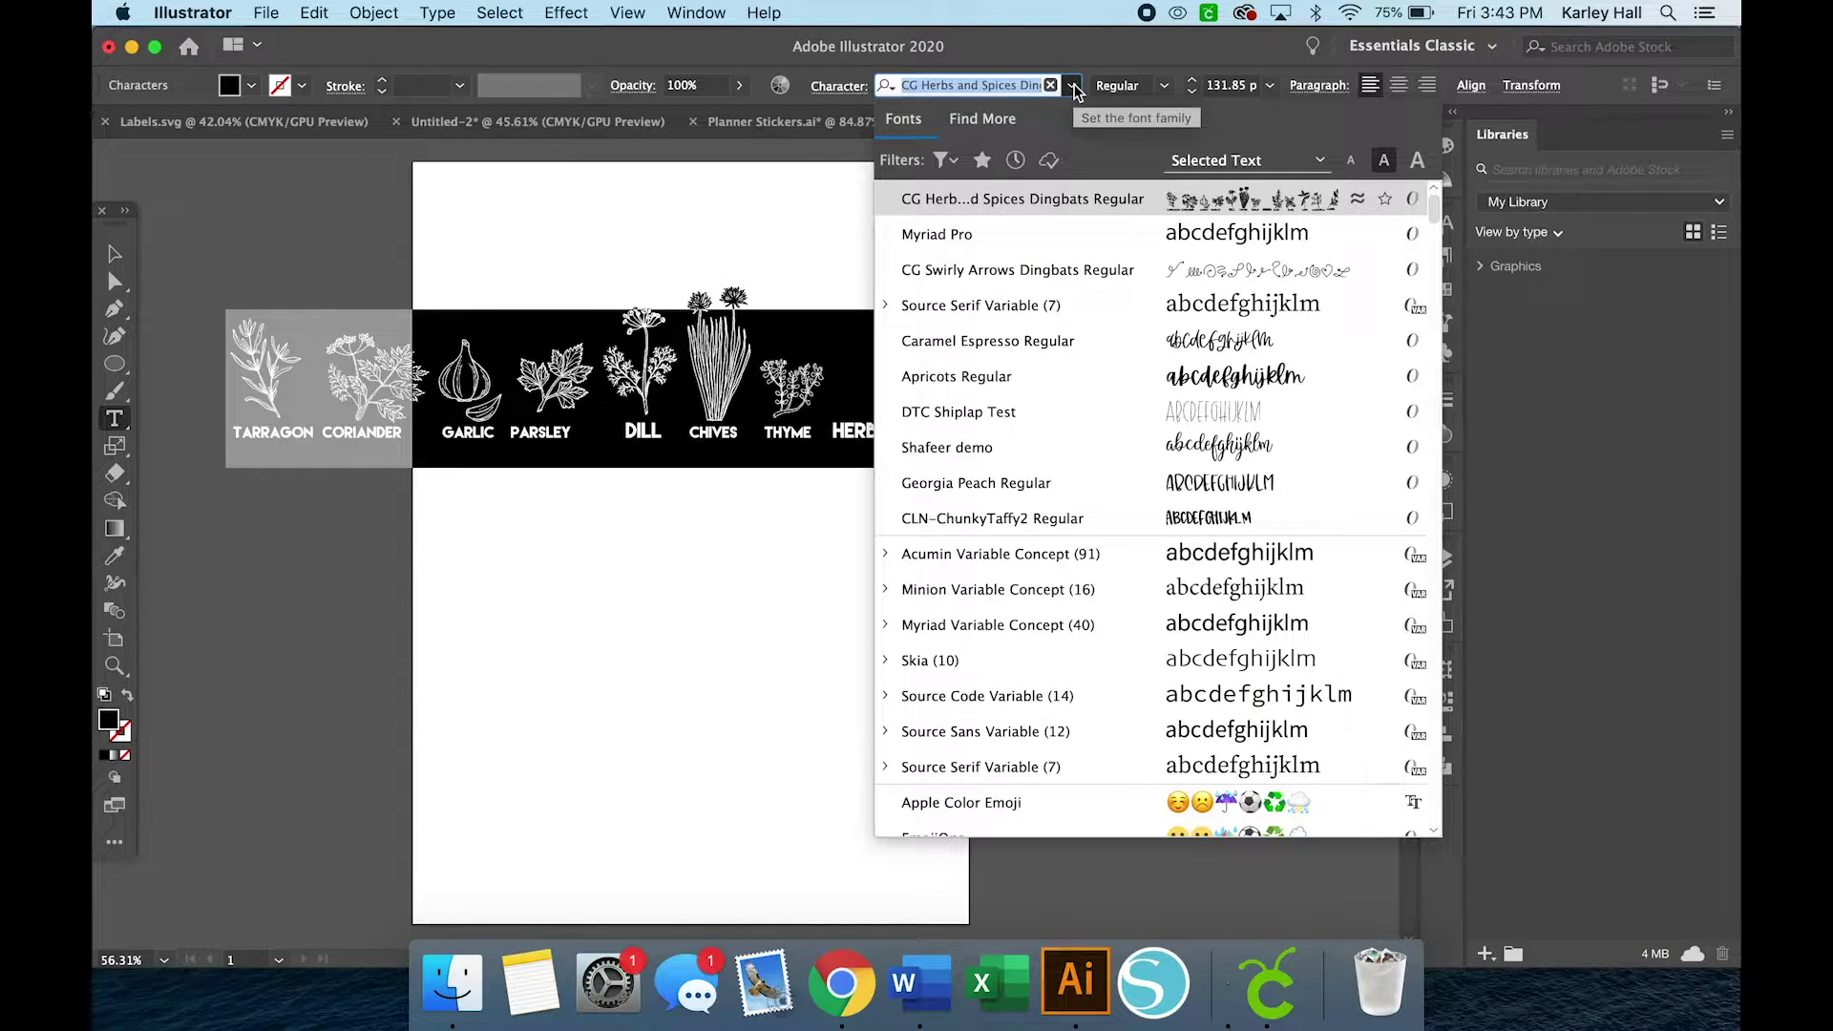
text(ding)
key(Down)
key(Down)
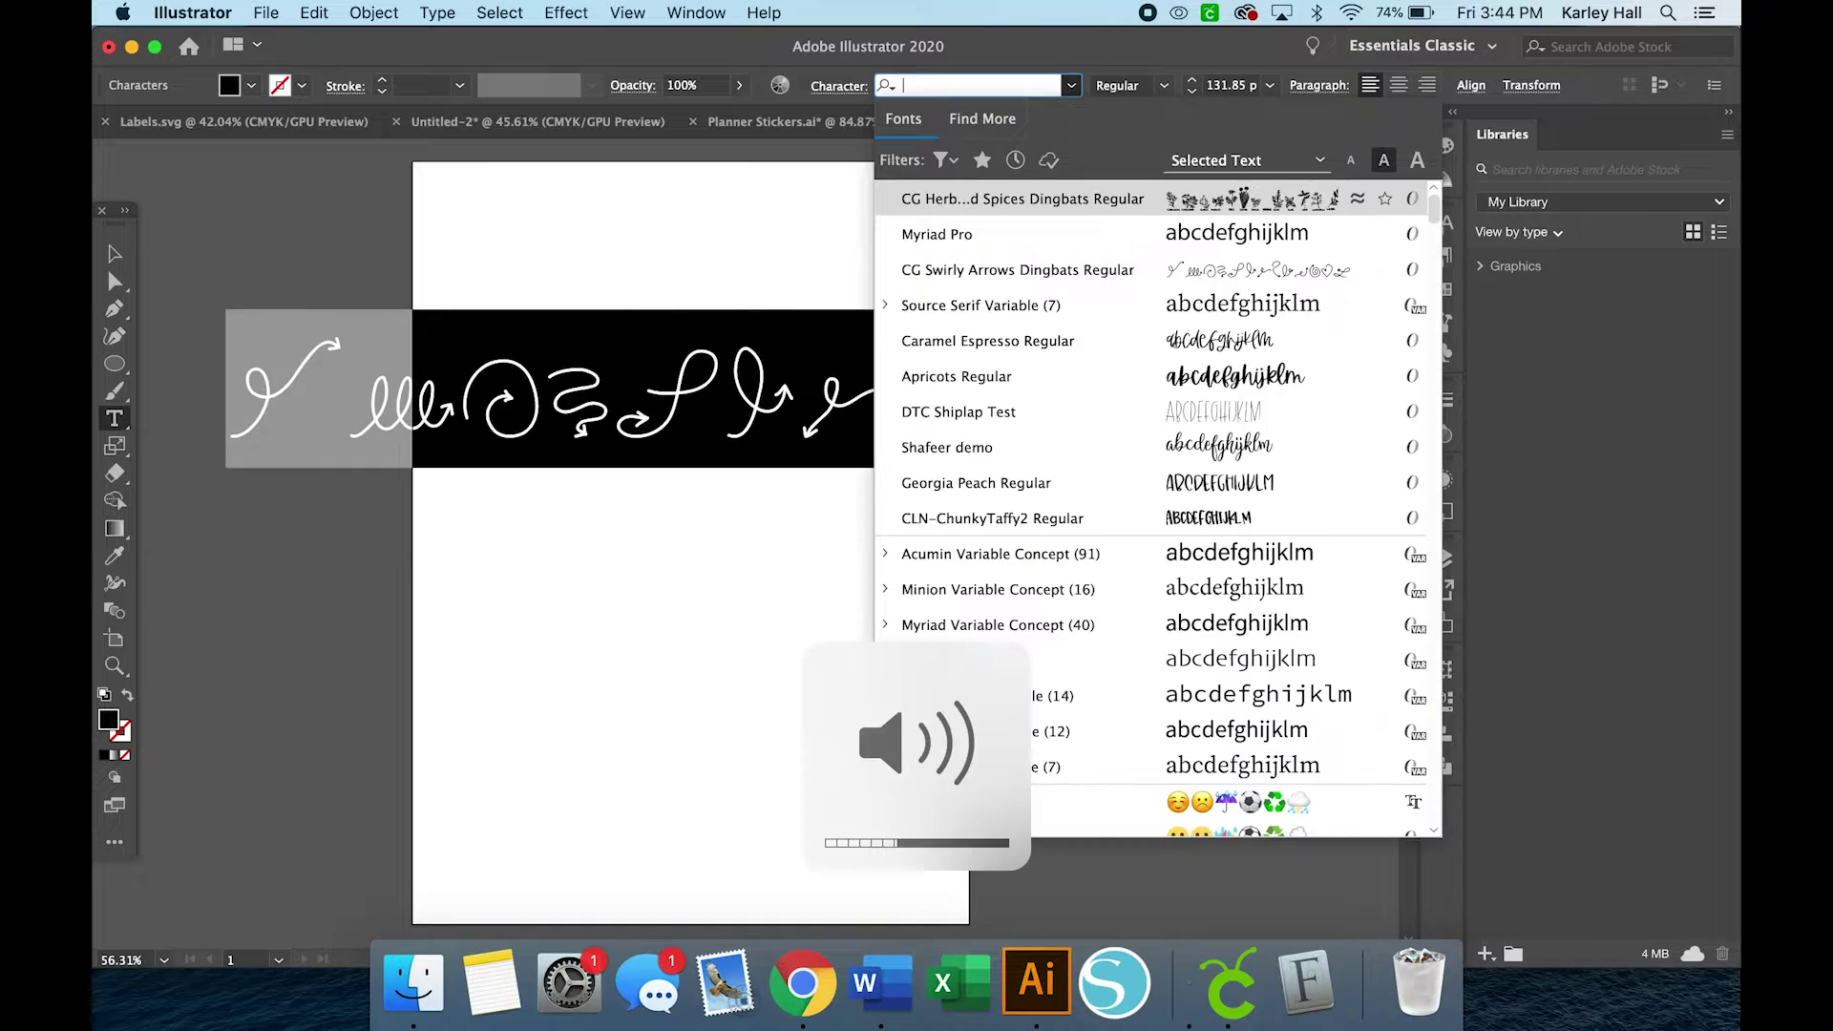
text(fun)
click(1178, 197)
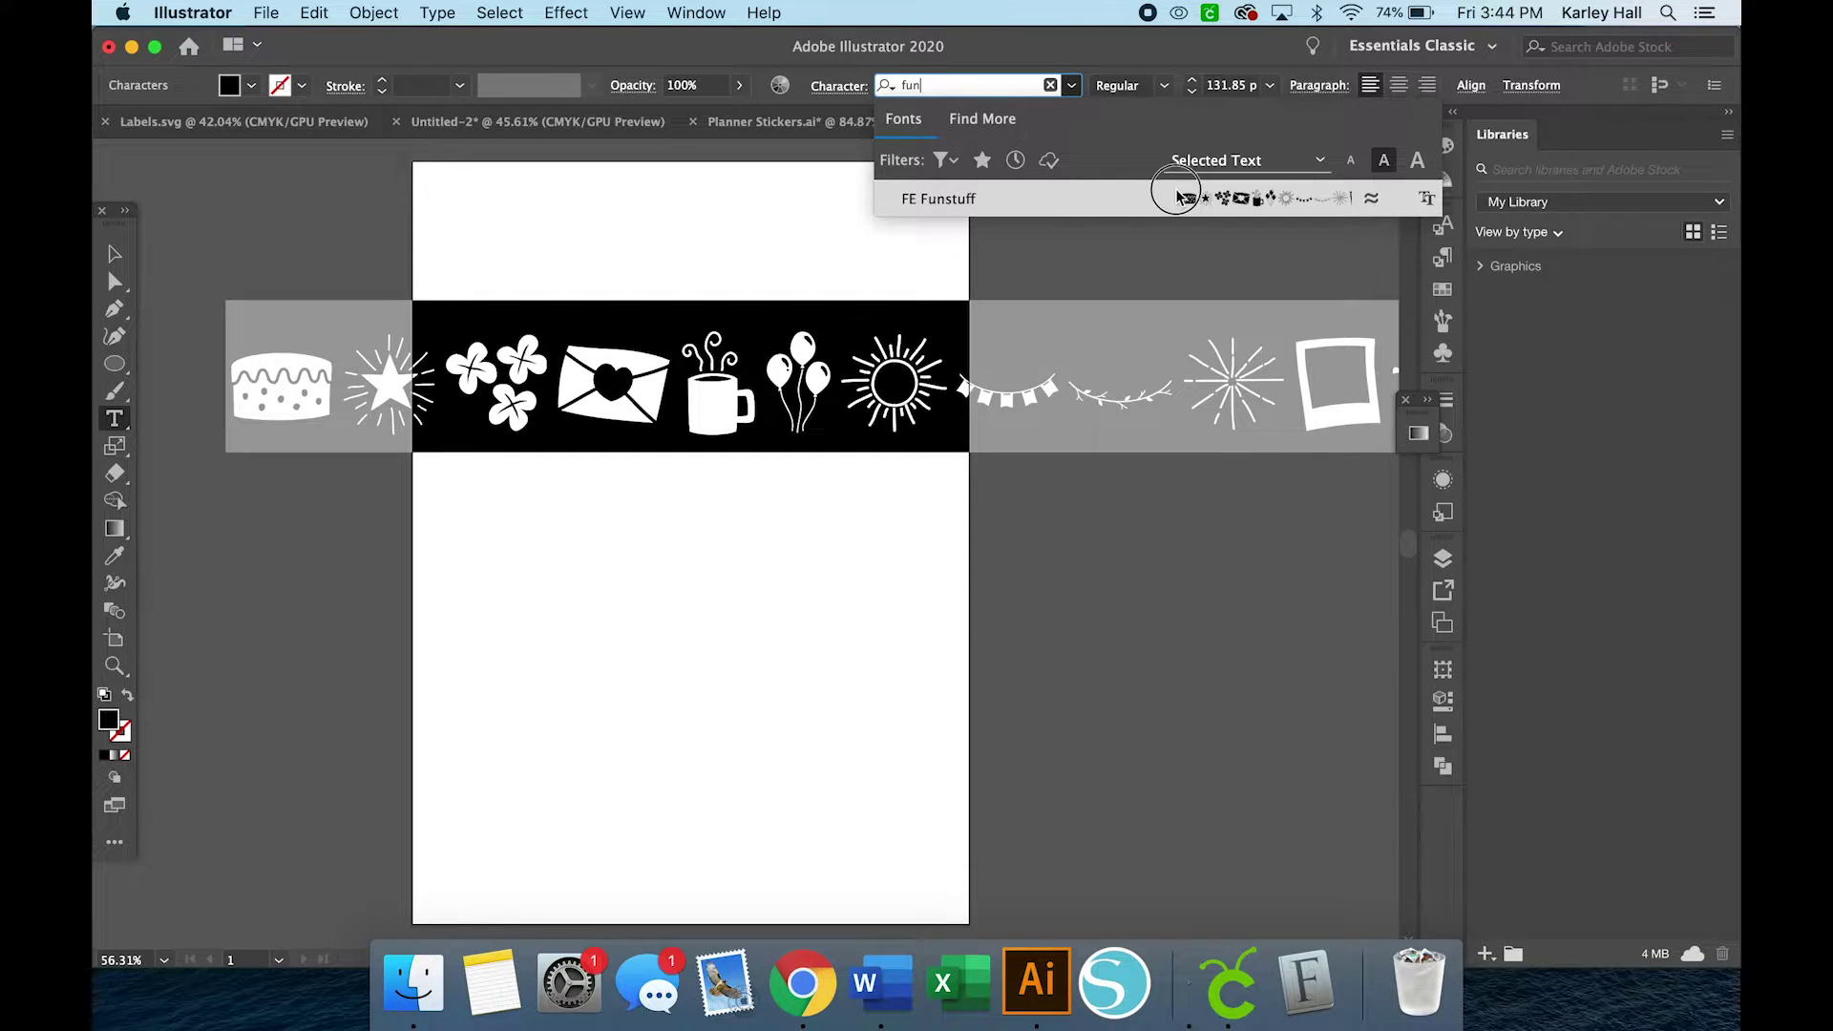
click(114, 253)
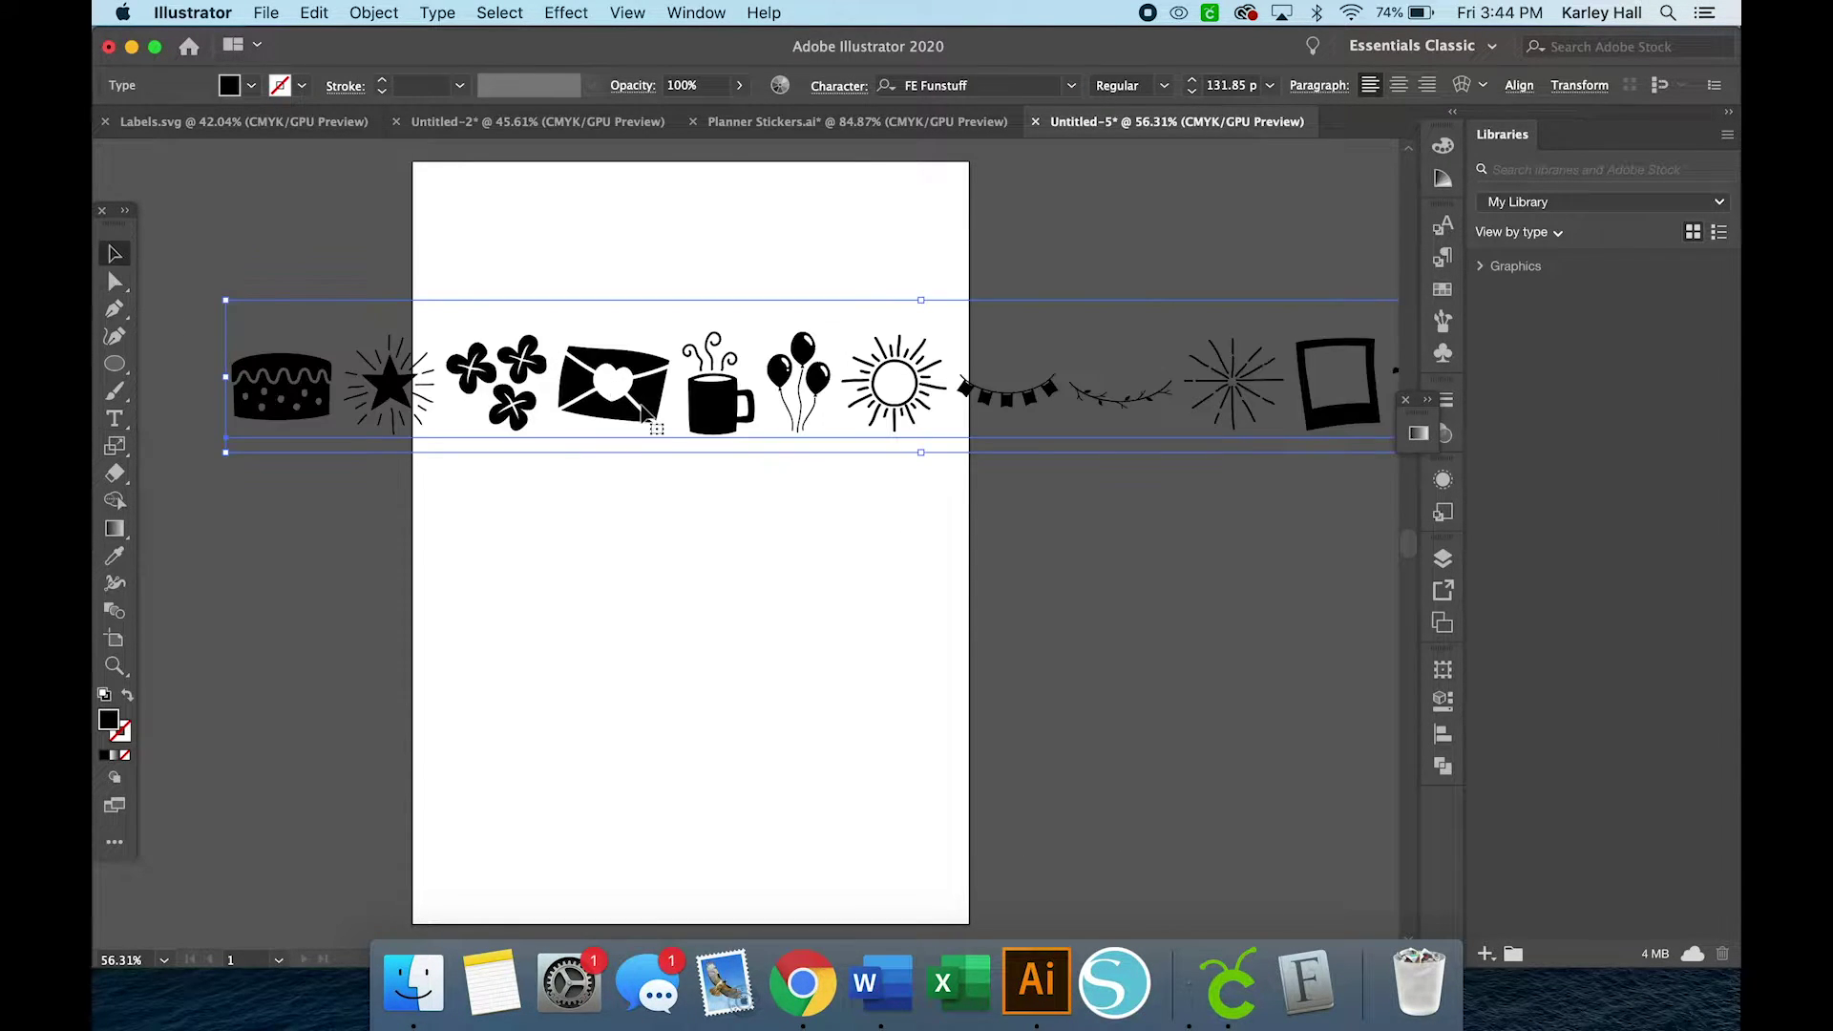
scroll(582, 366, down, 3)
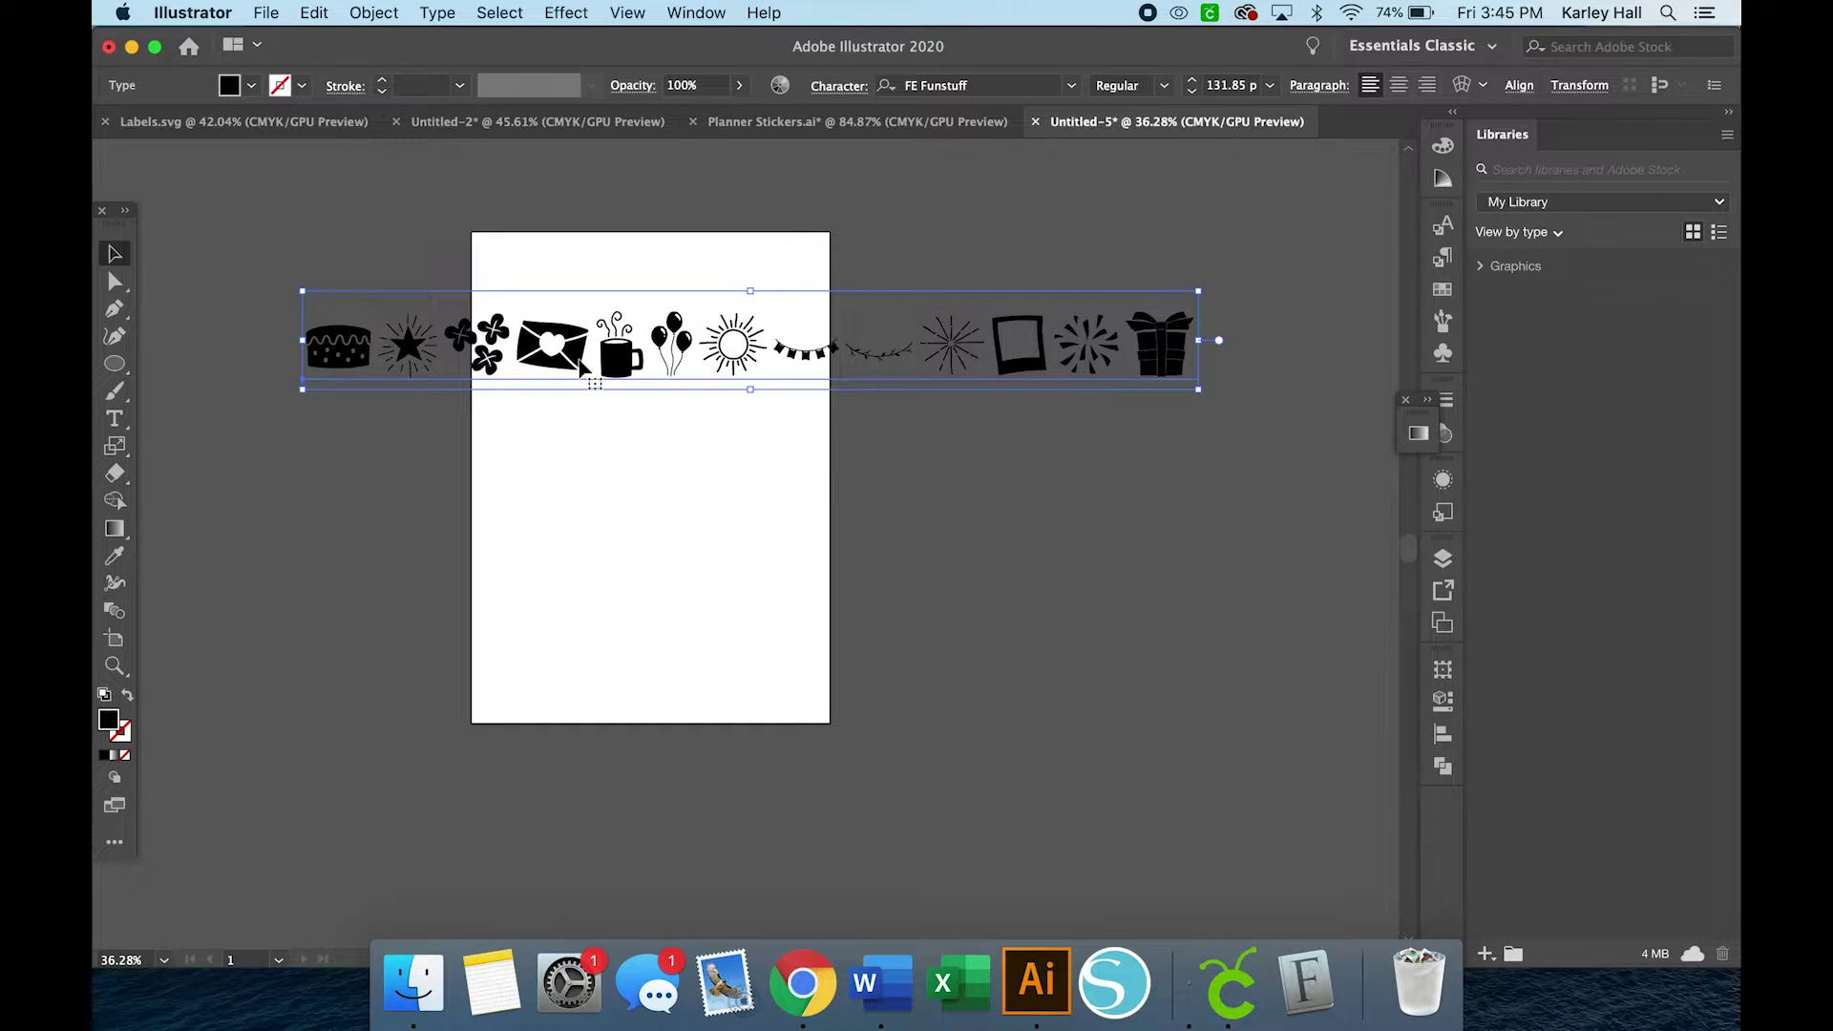
click(802, 984)
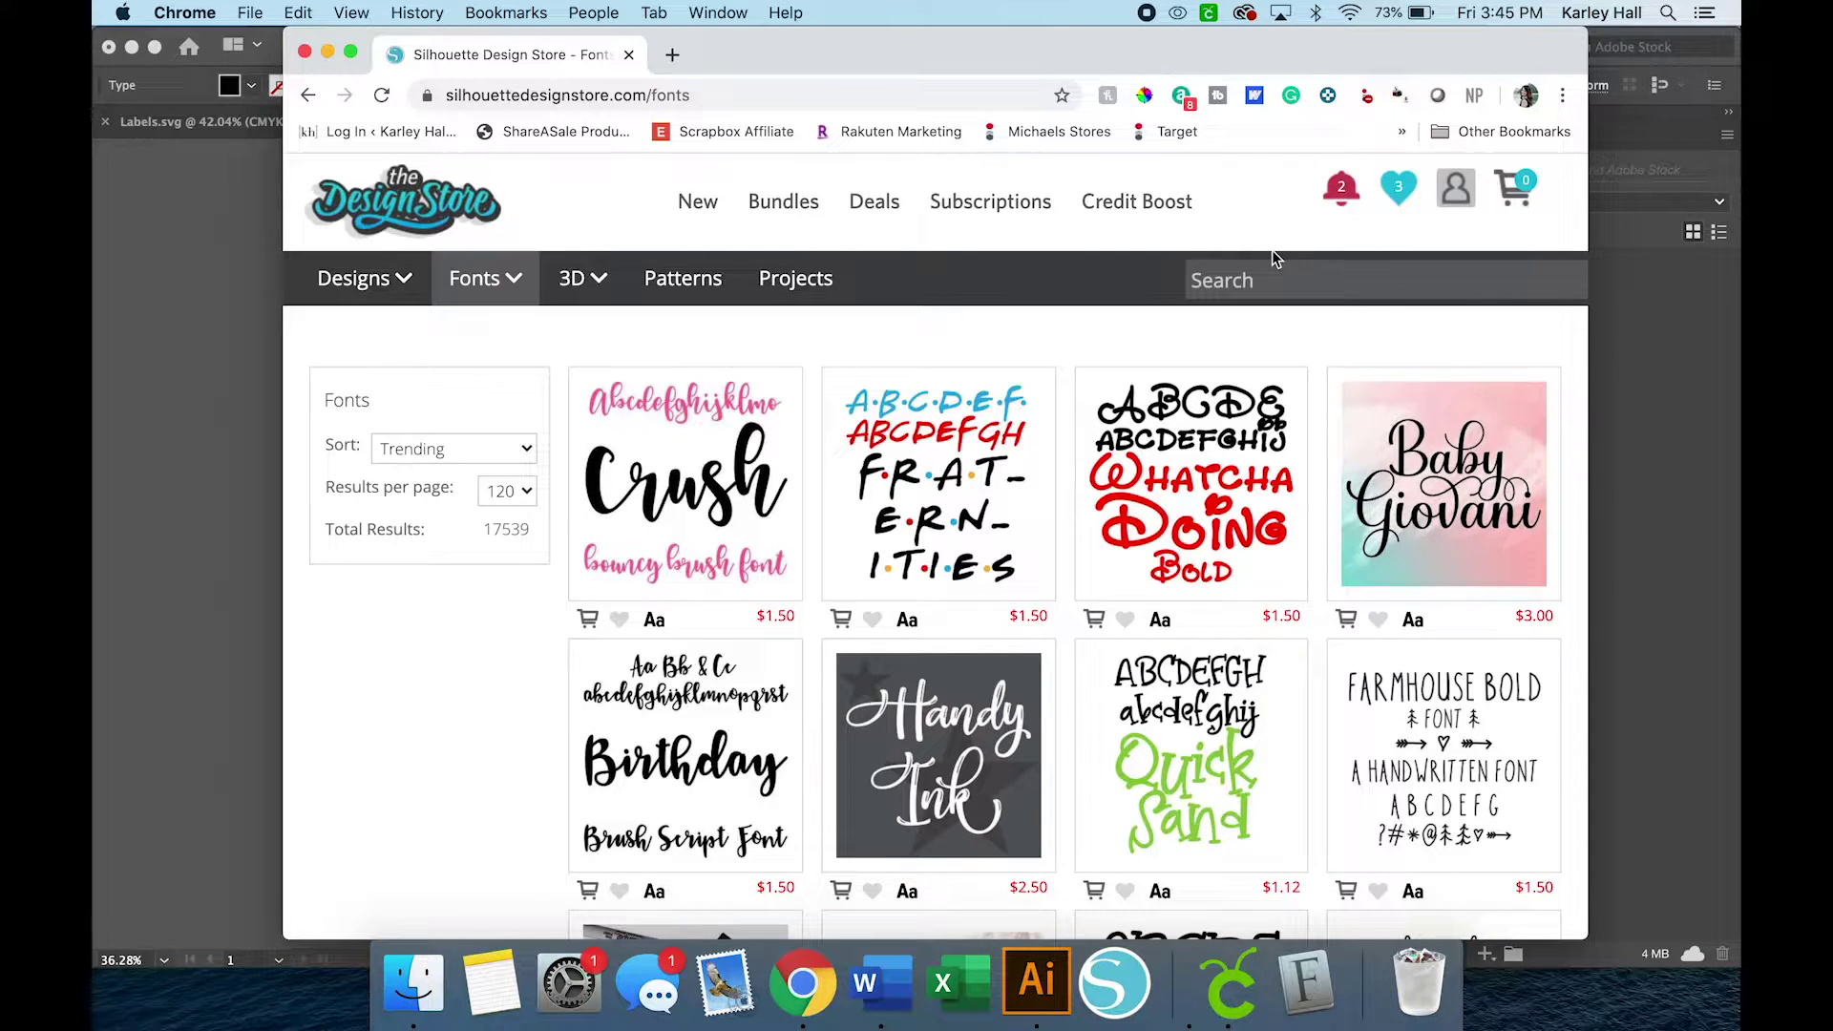
- Search Silhouette Design Store for 'dingbat', browse the results, then minimize the browser
text(dingbat)
key(Return)
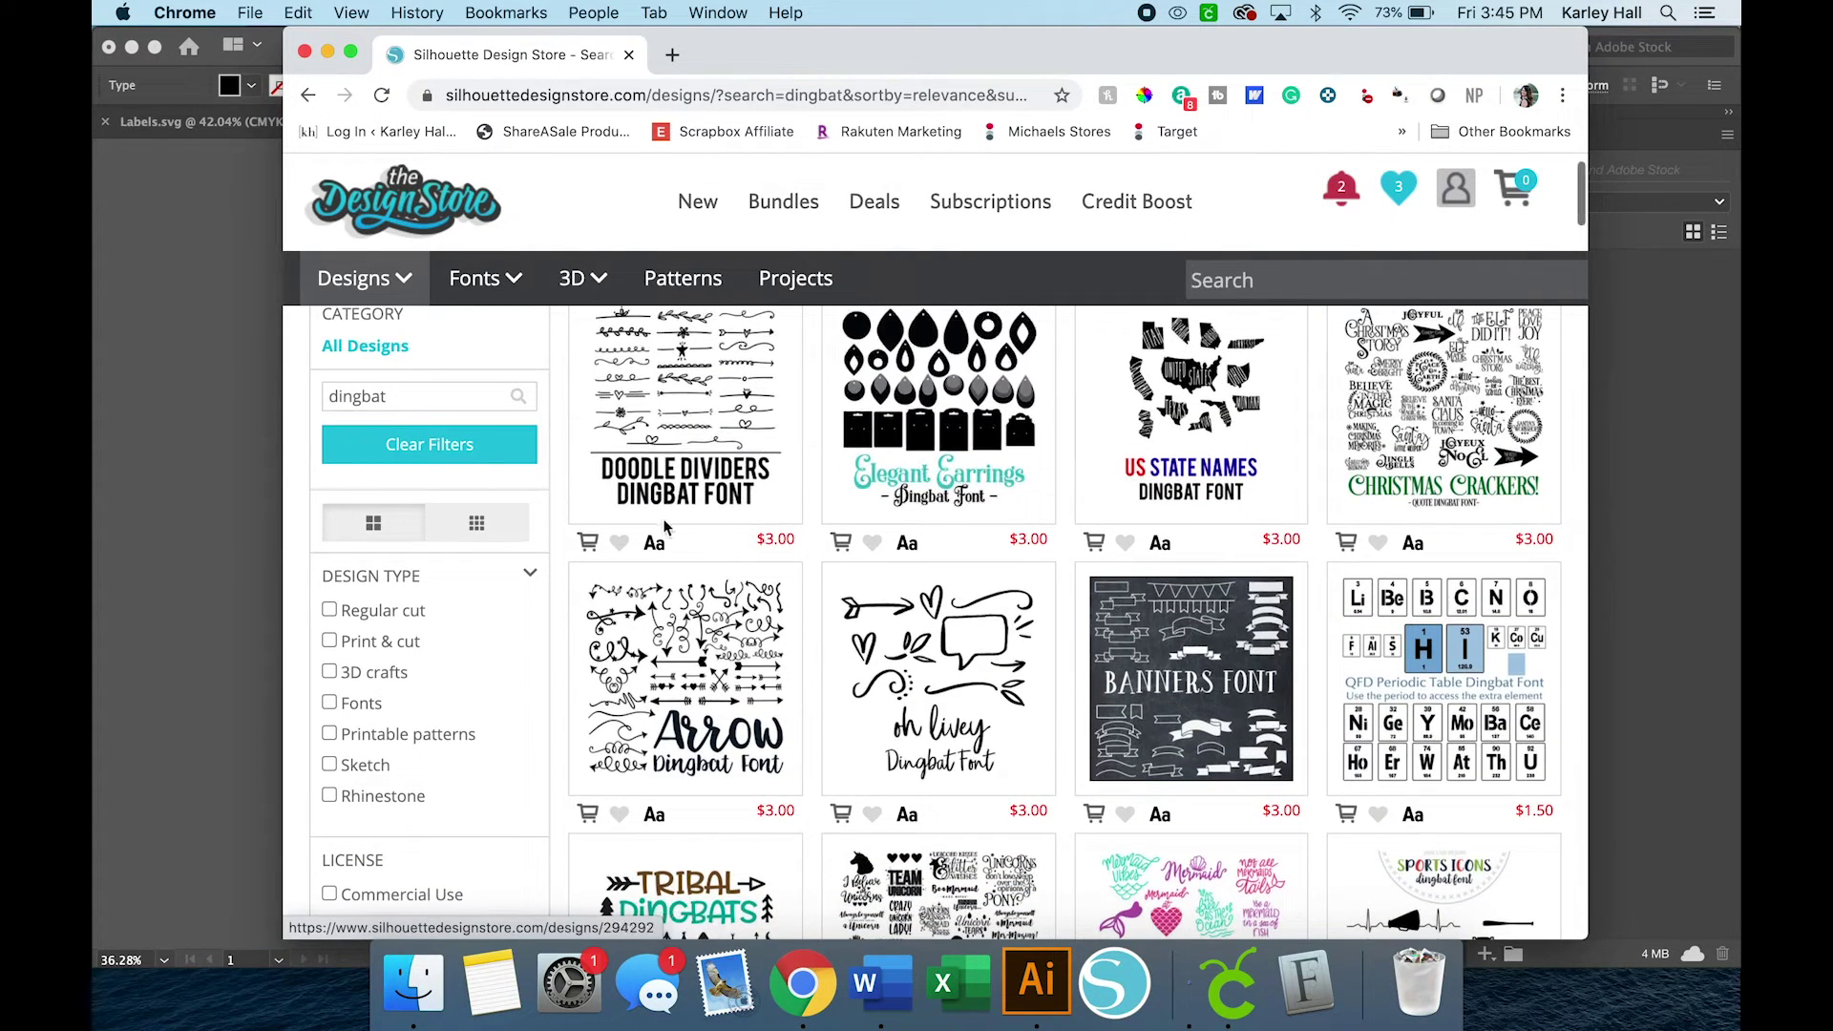
scroll(952, 484, down, 5)
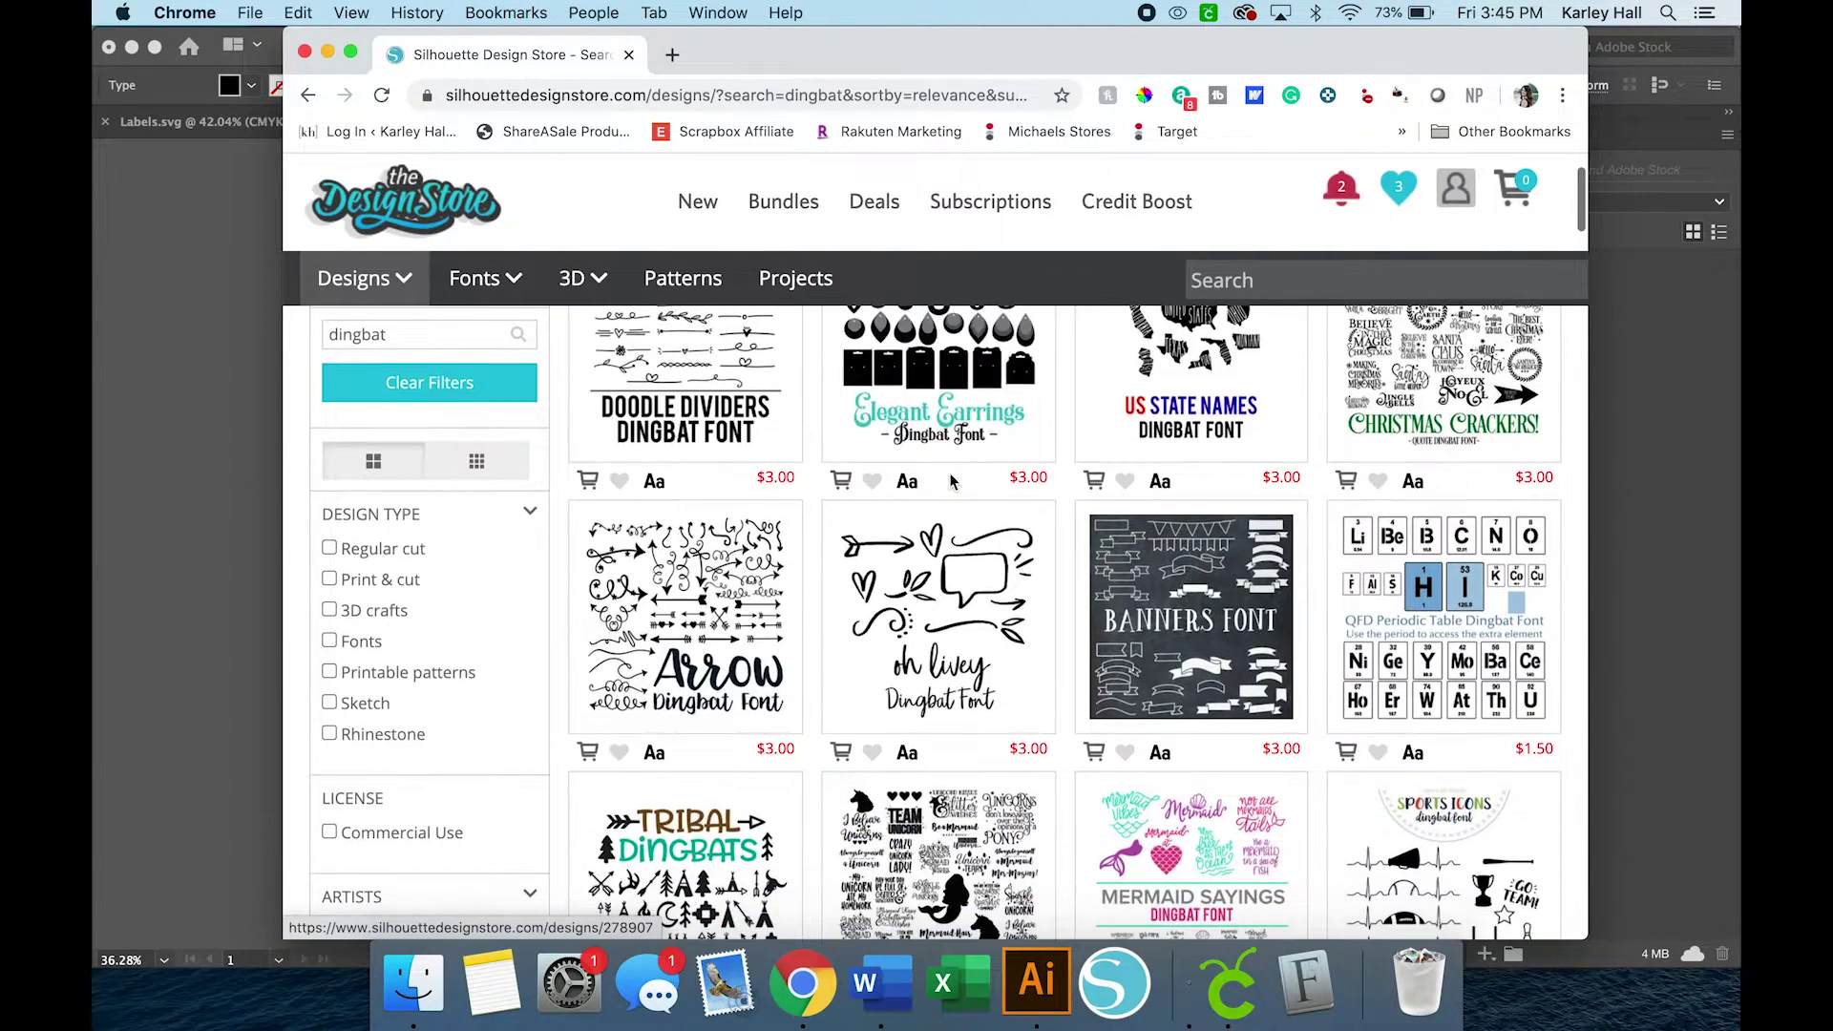
scroll(1176, 379, down, 1)
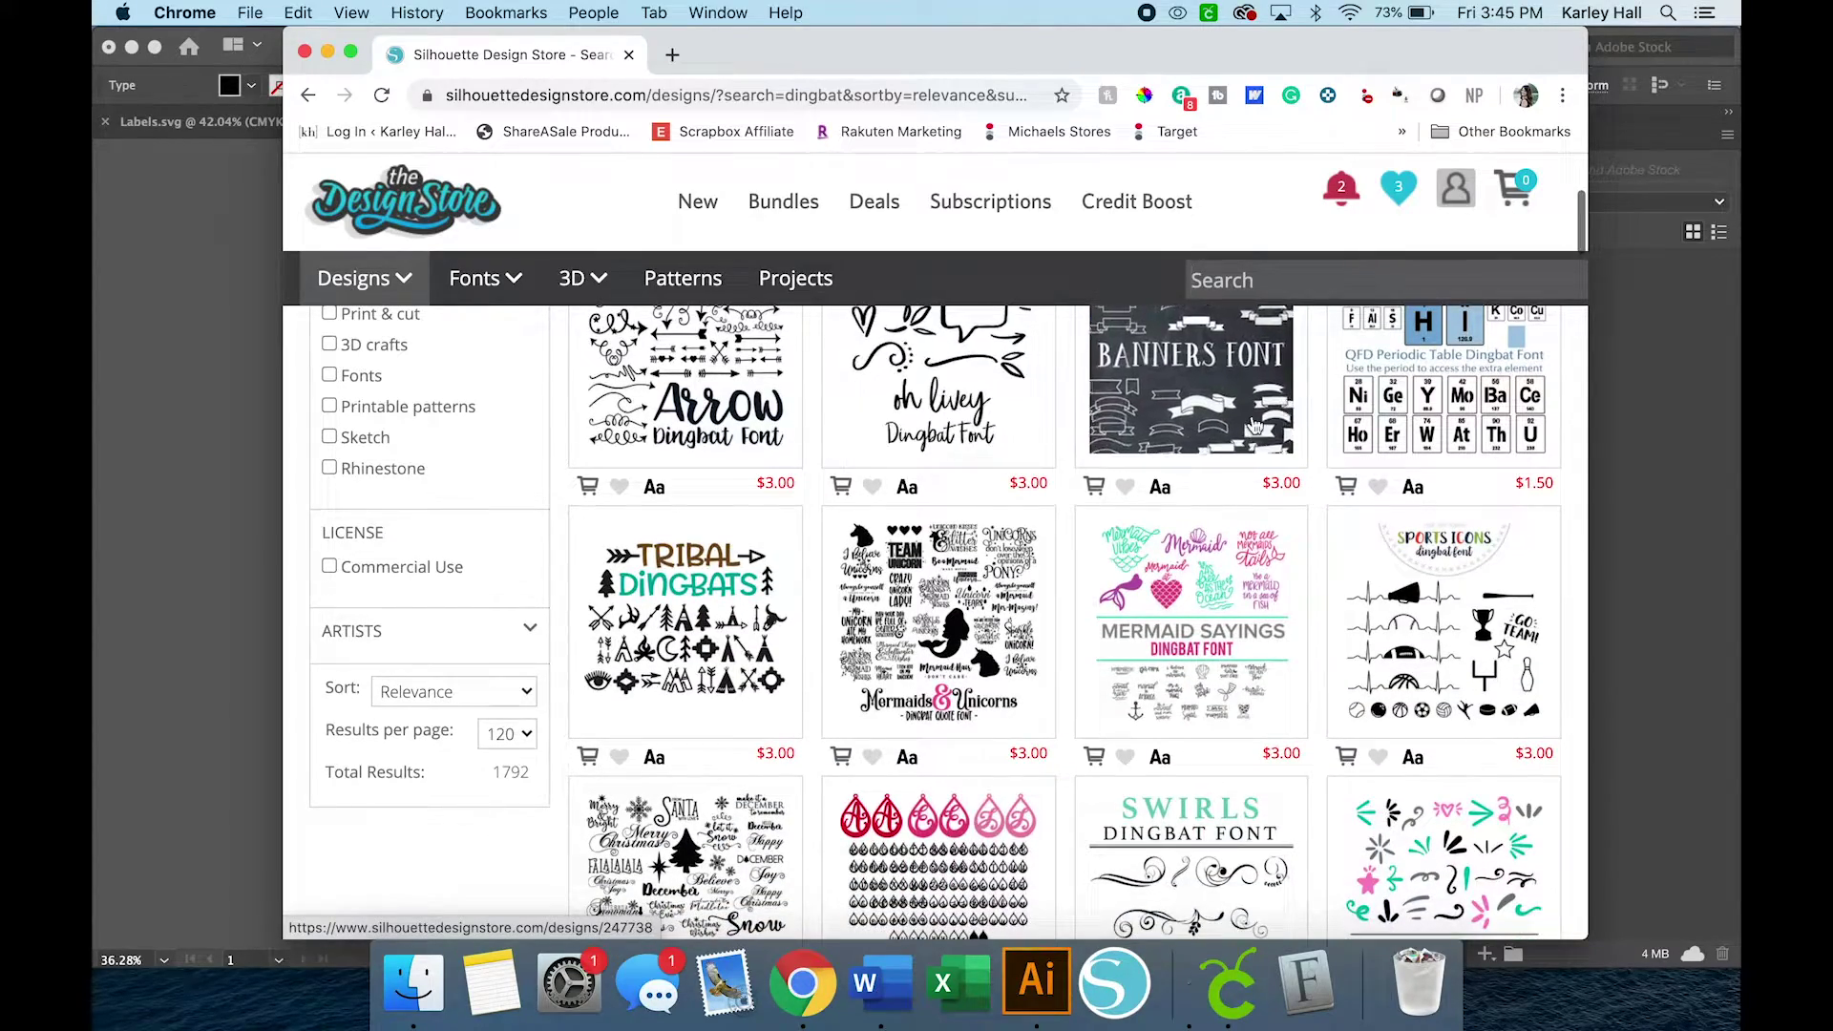
scroll(1177, 379, down, 7)
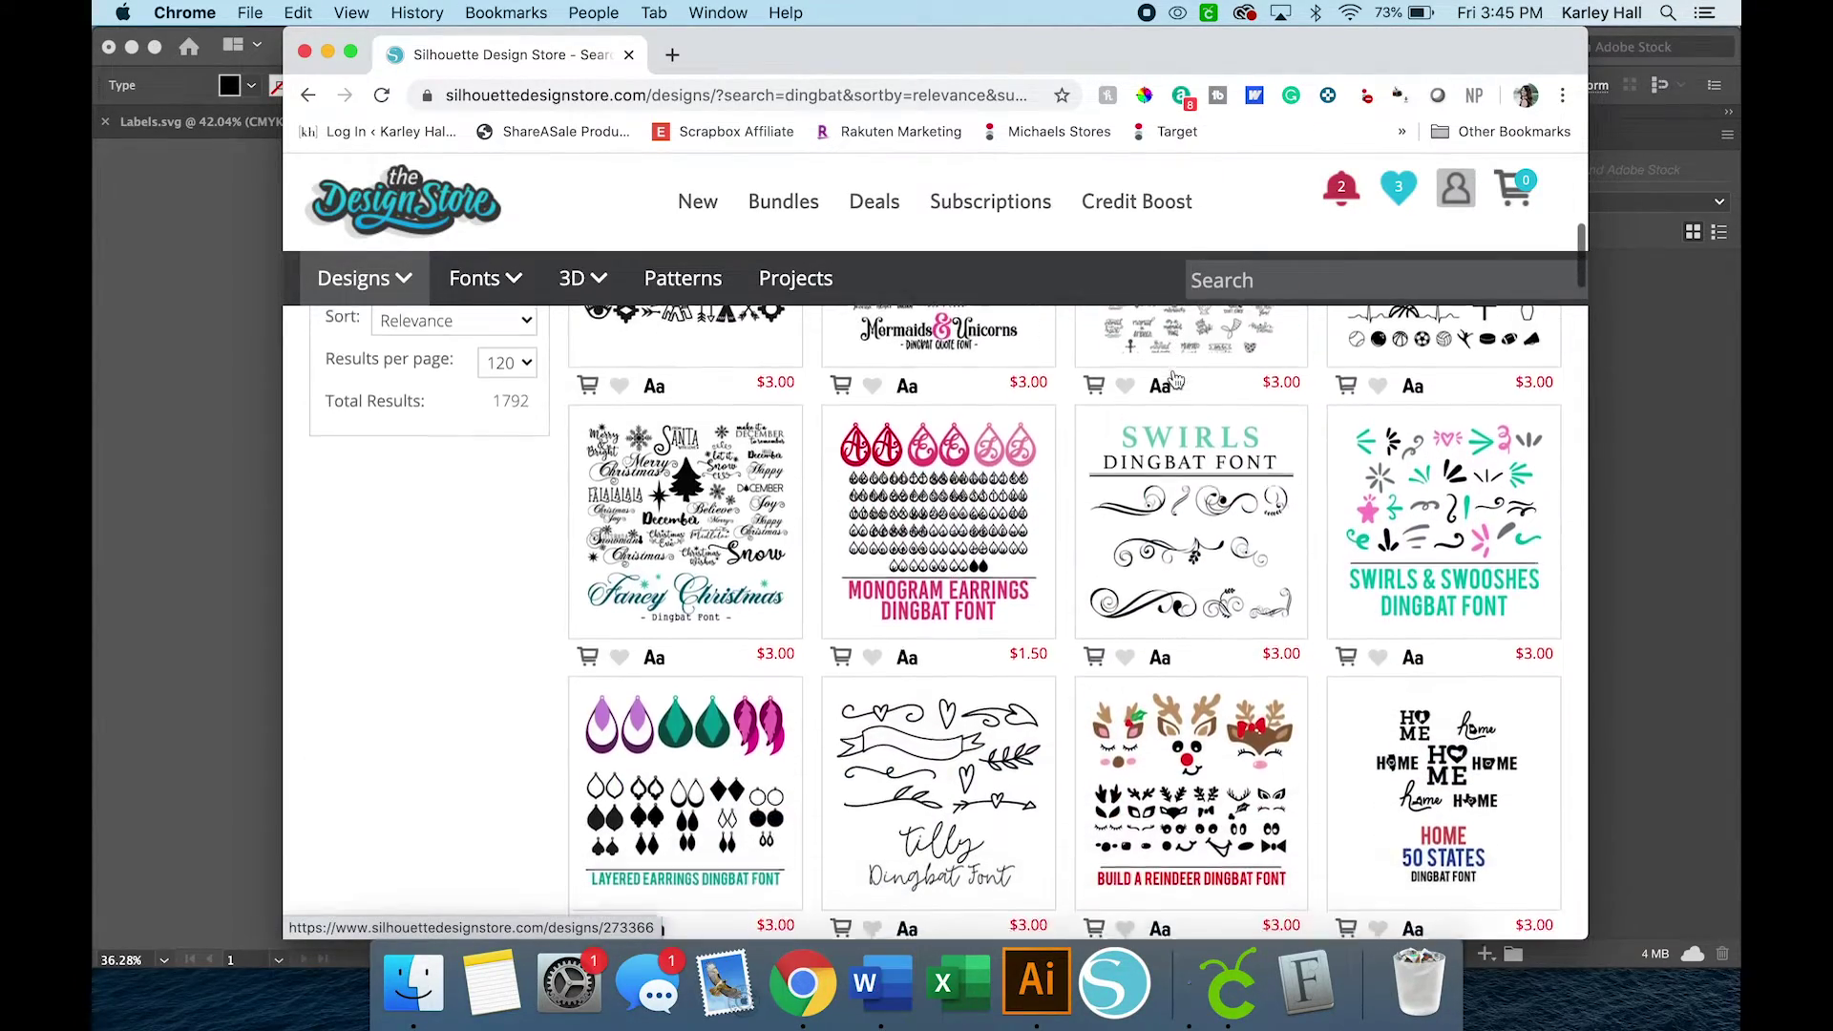
scroll(1176, 379, down, 1)
scroll(1050, 439, up, 2)
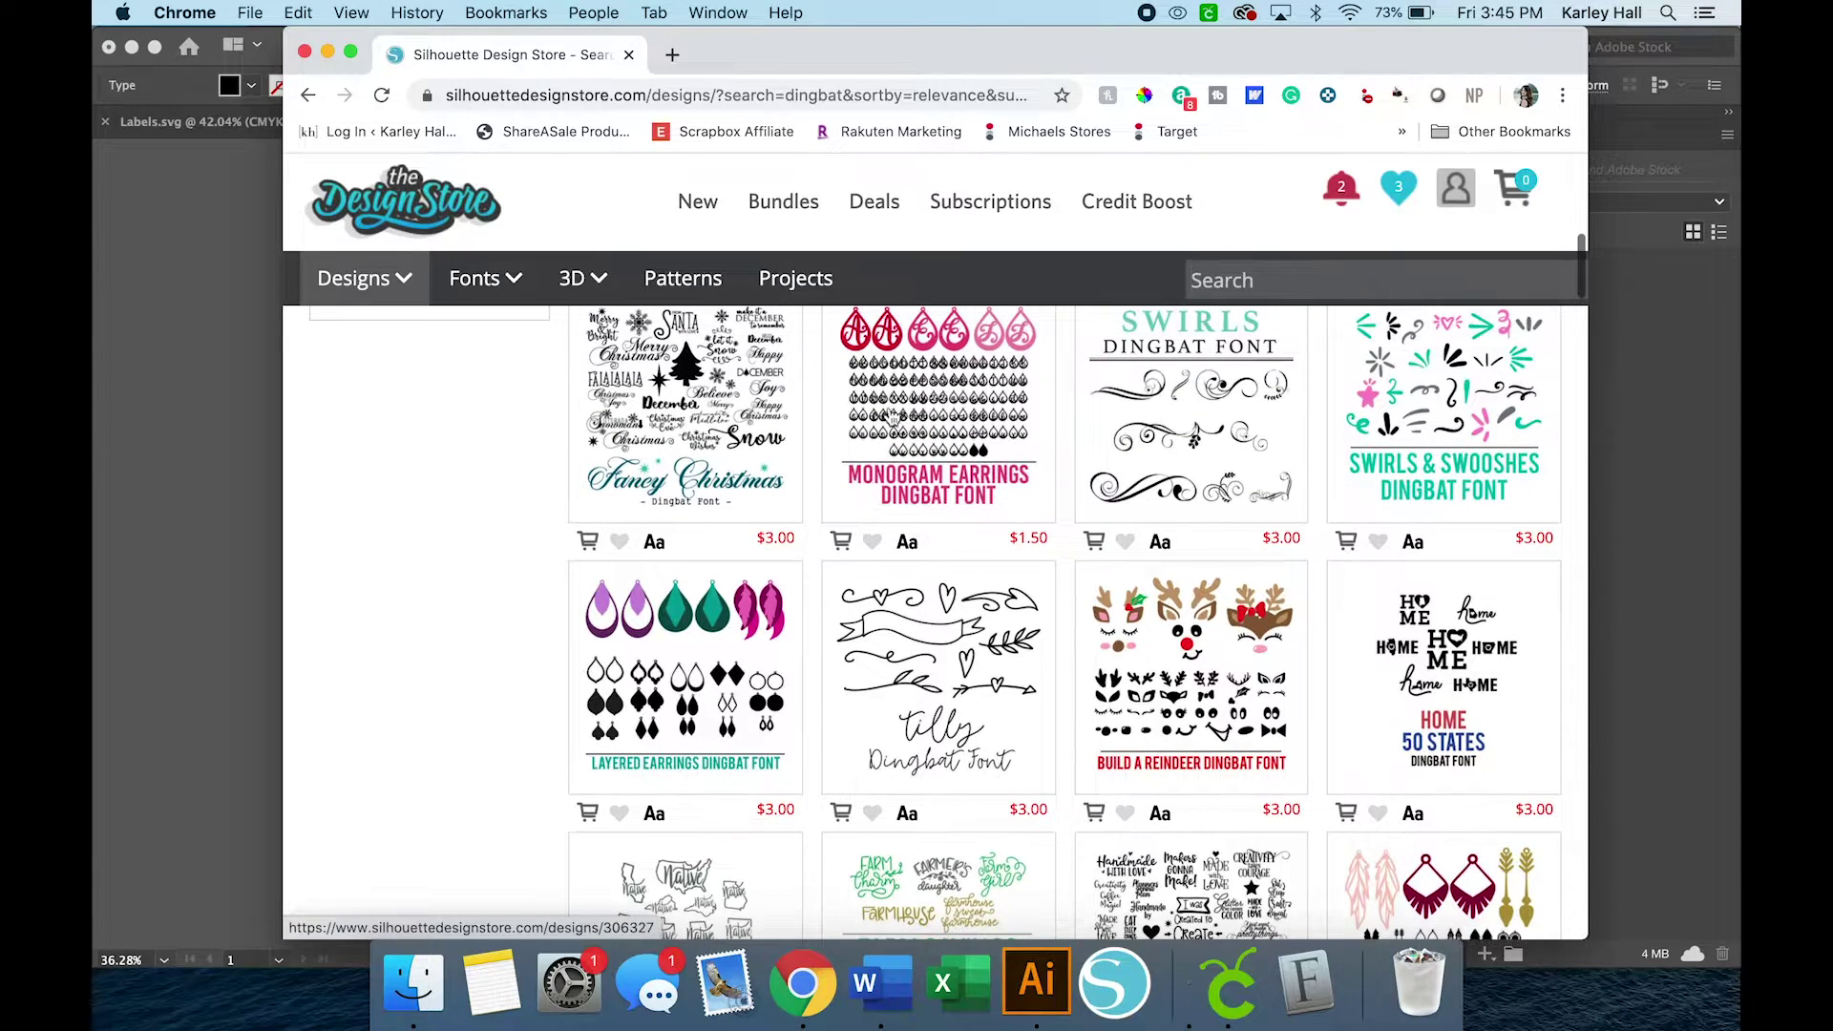
scroll(938, 498, up, 1)
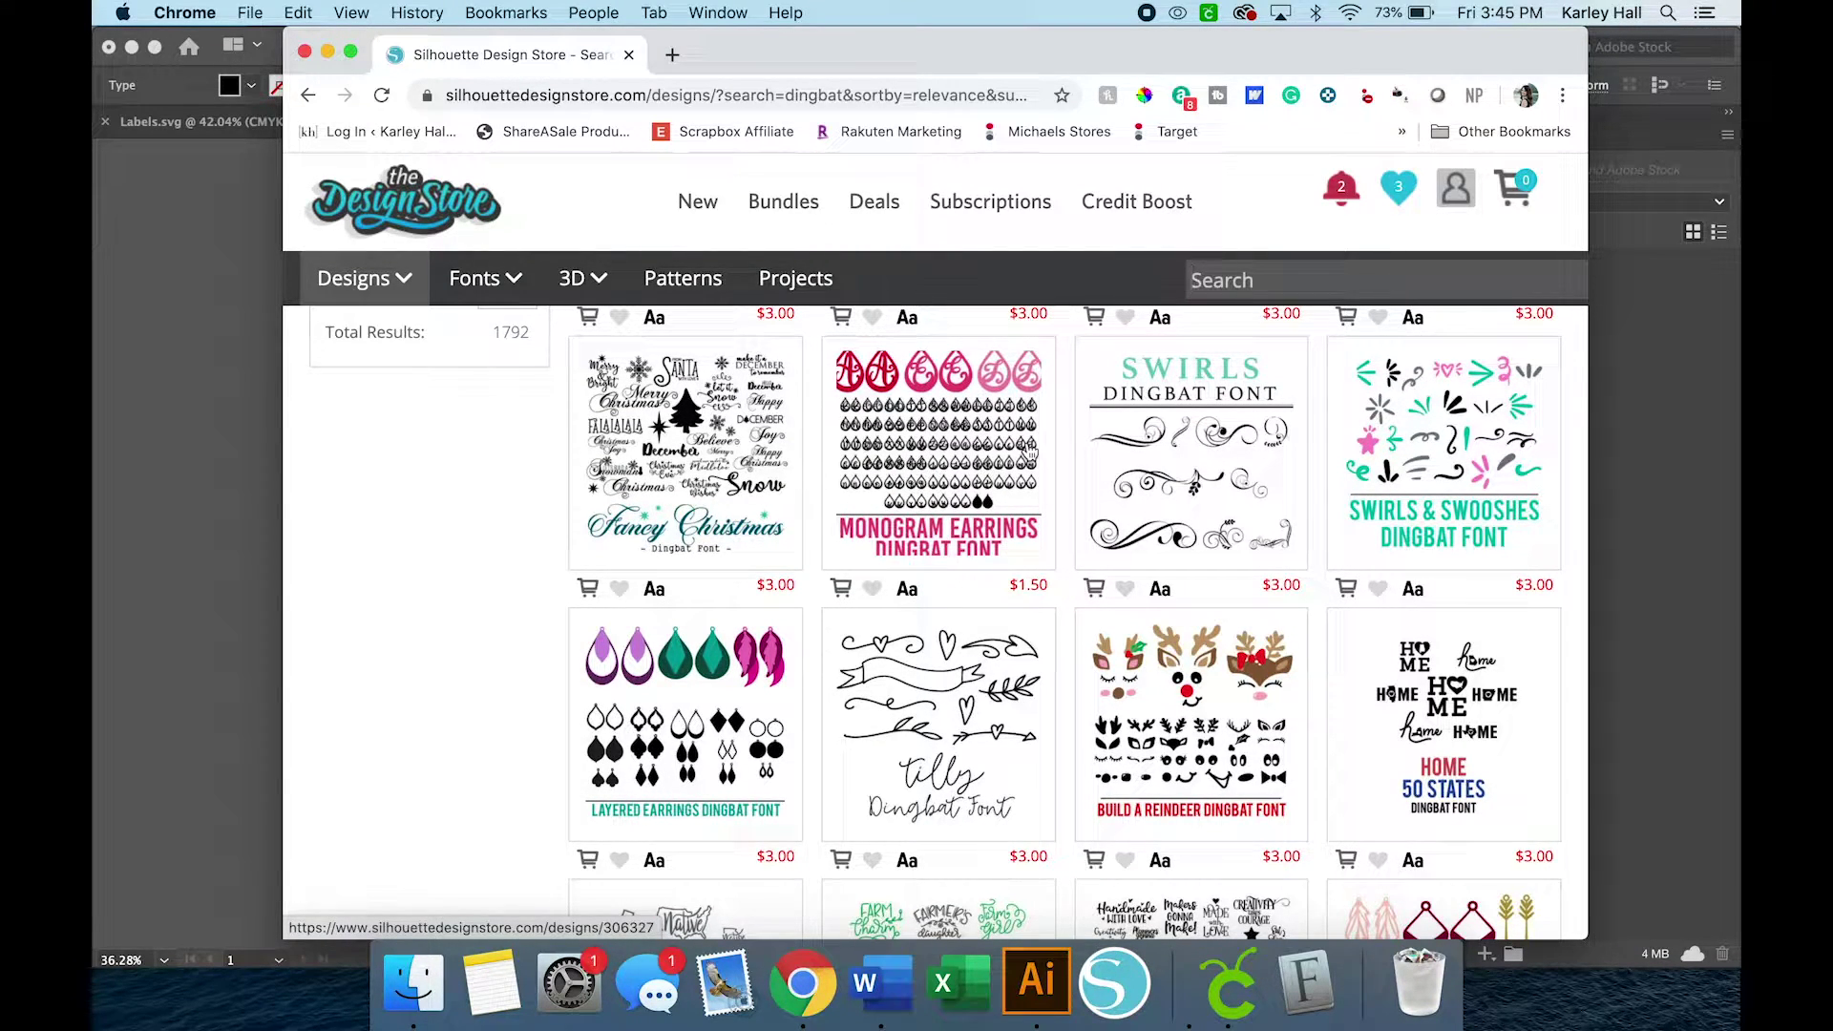
scroll(1088, 573, down, 8)
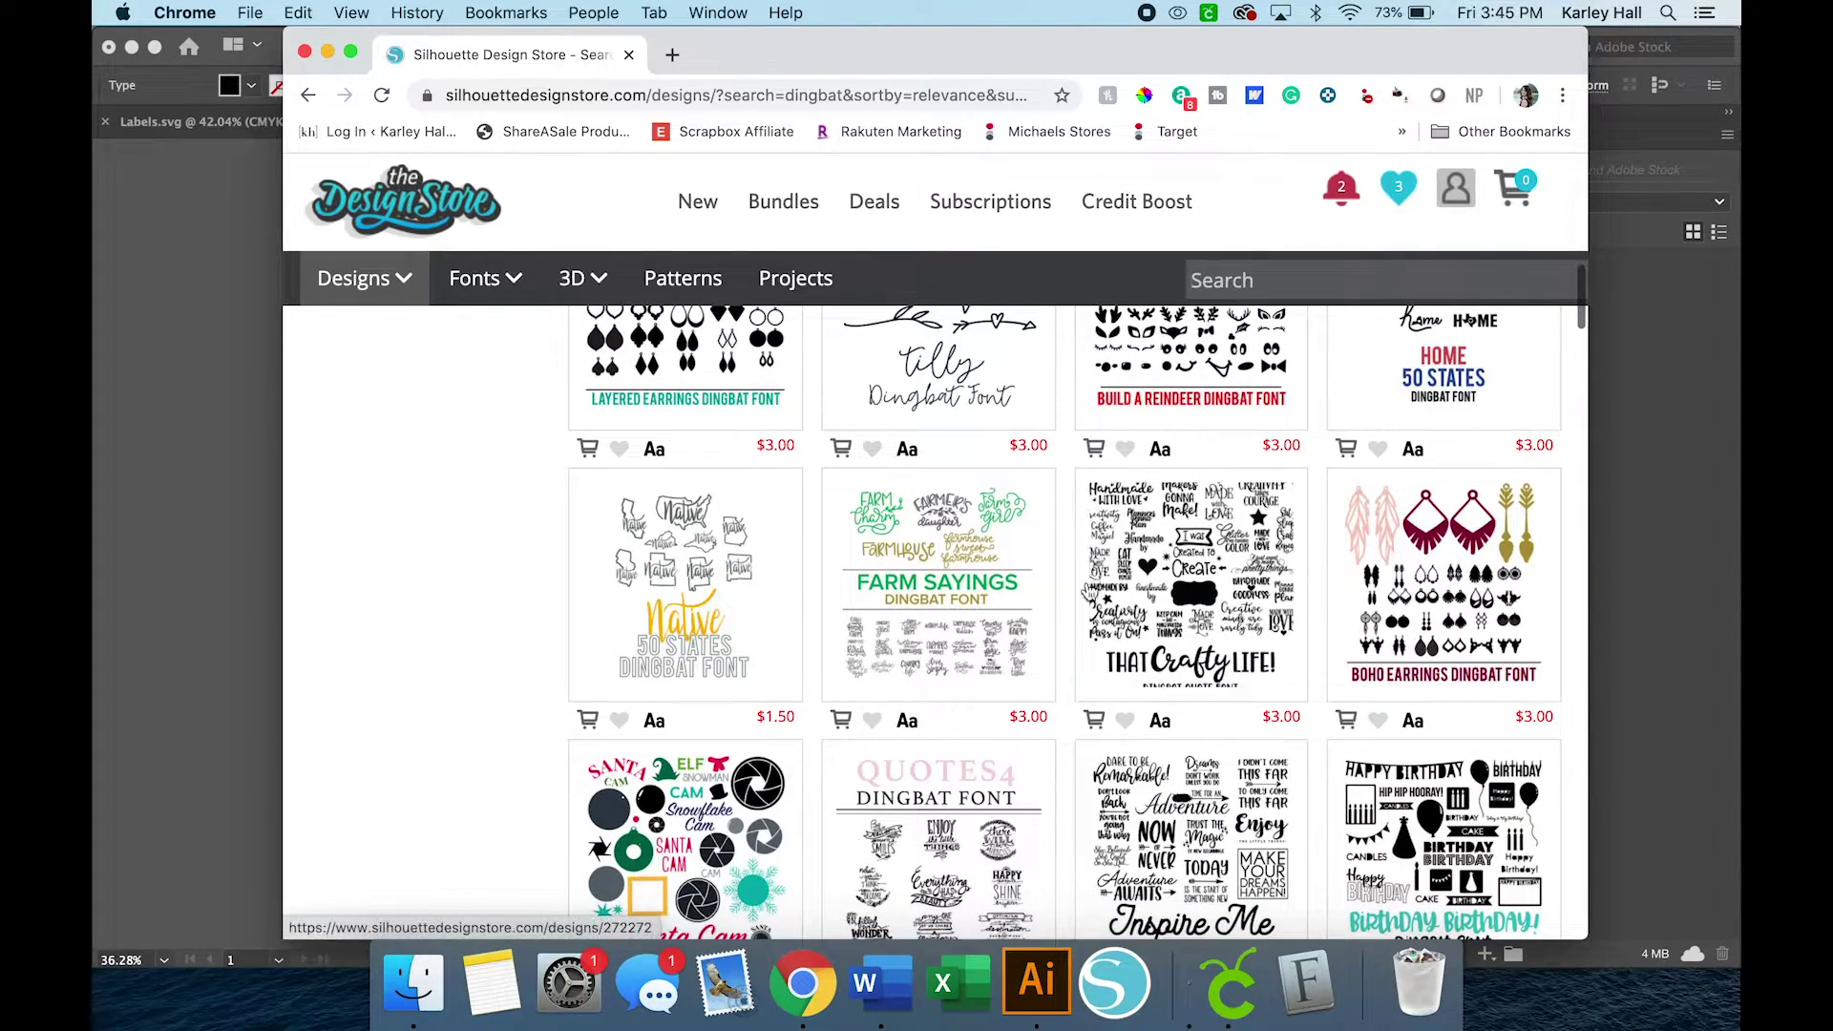
scroll(1088, 592, down, 2)
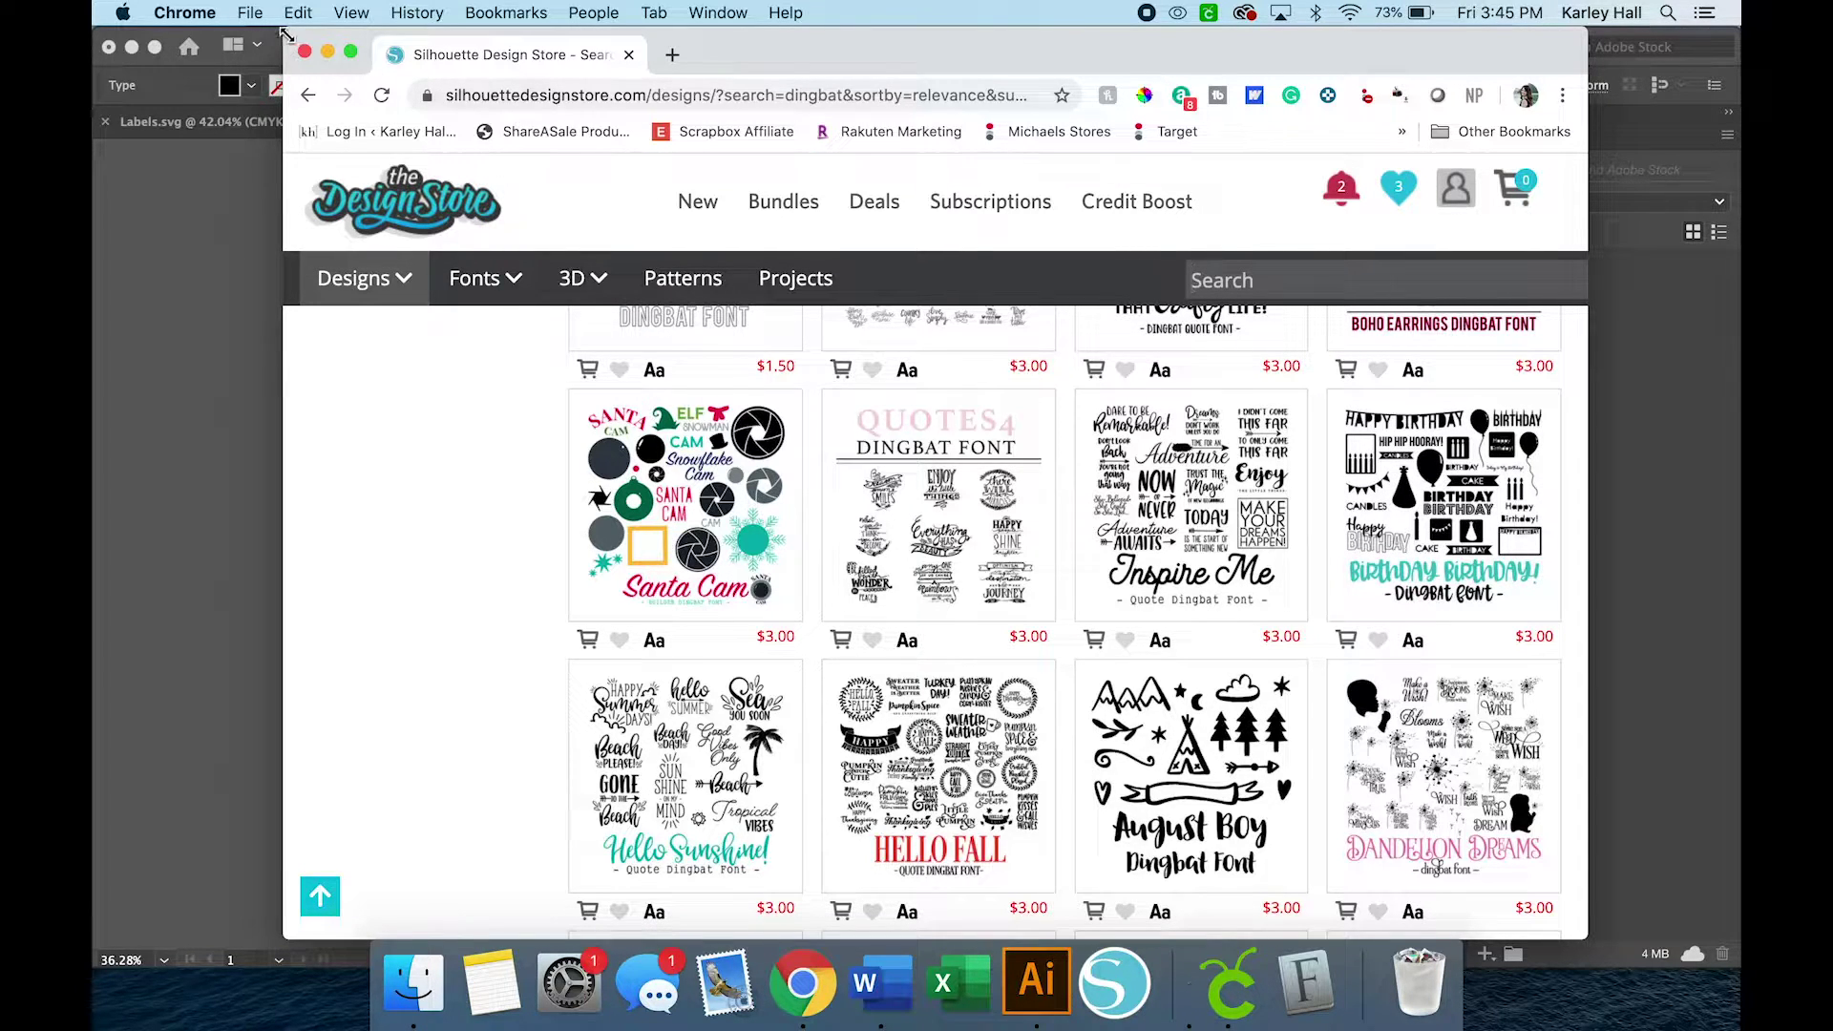
click(326, 54)
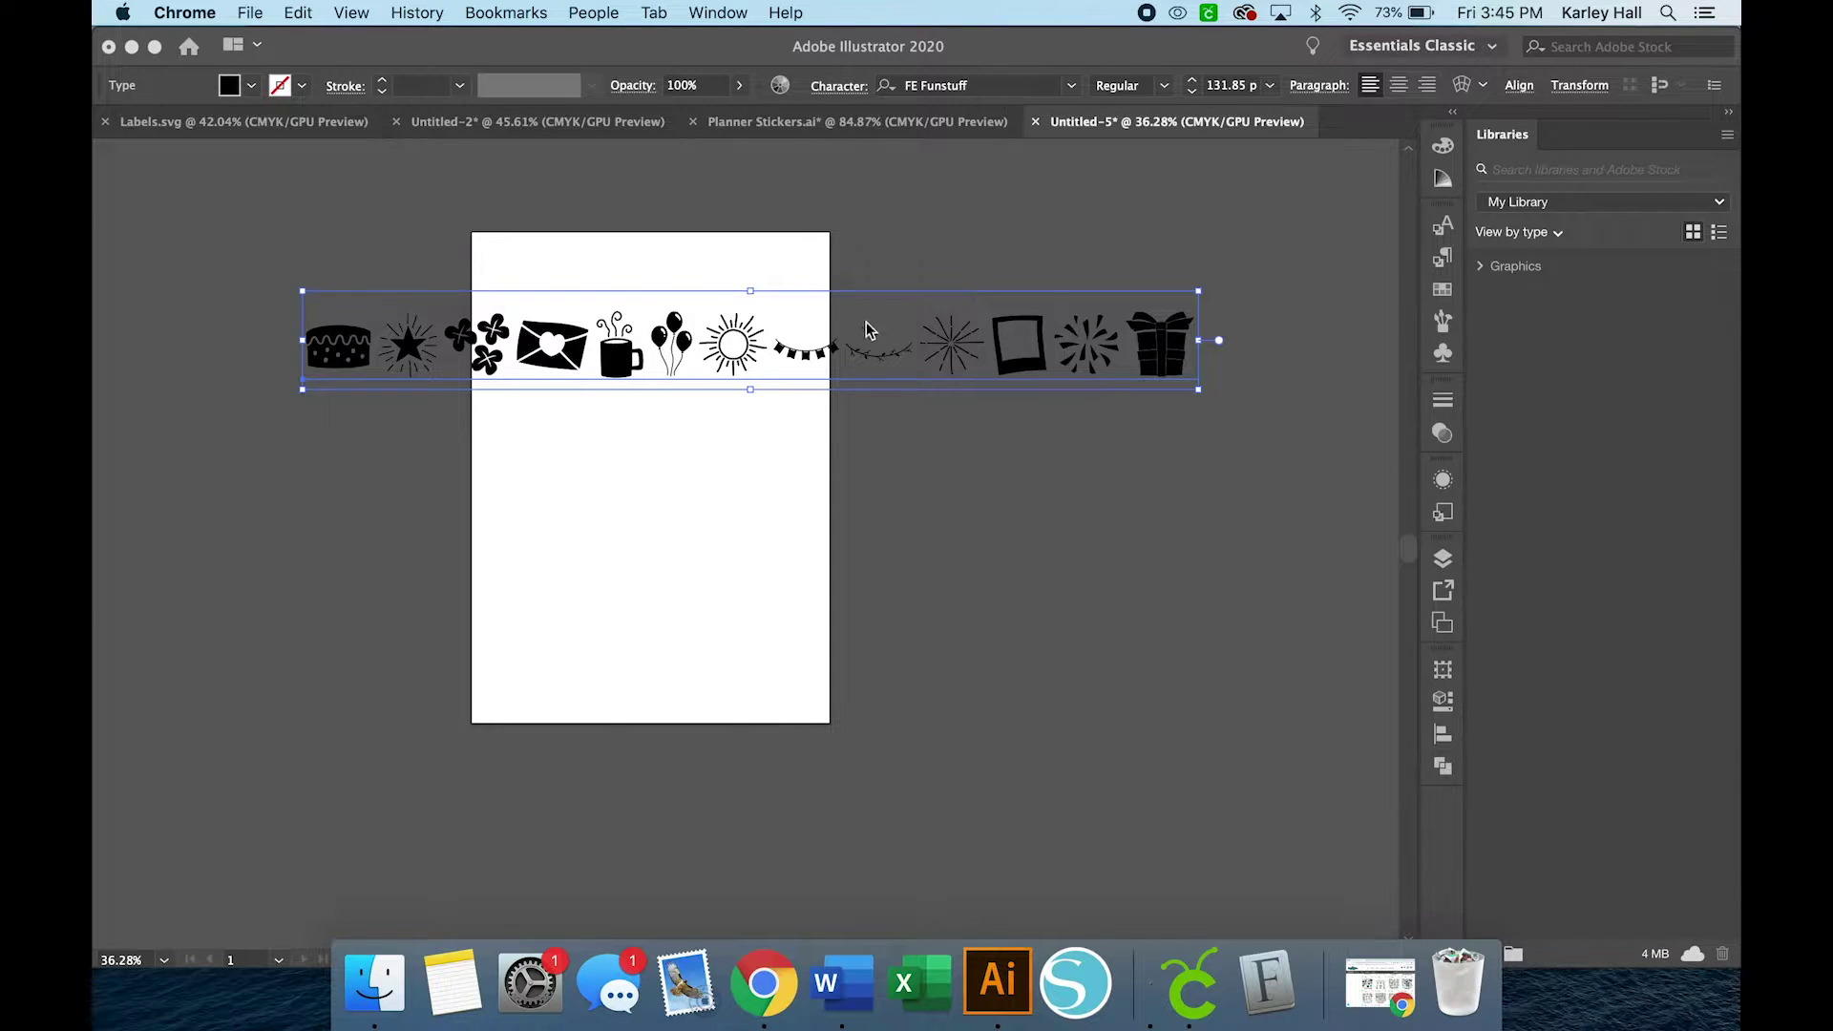
- Reduce the glyph line to only the balloons glyph by copying it, clearing the line and pasting
click(1010, 102)
click(638, 368)
drag(640, 365, 693, 361)
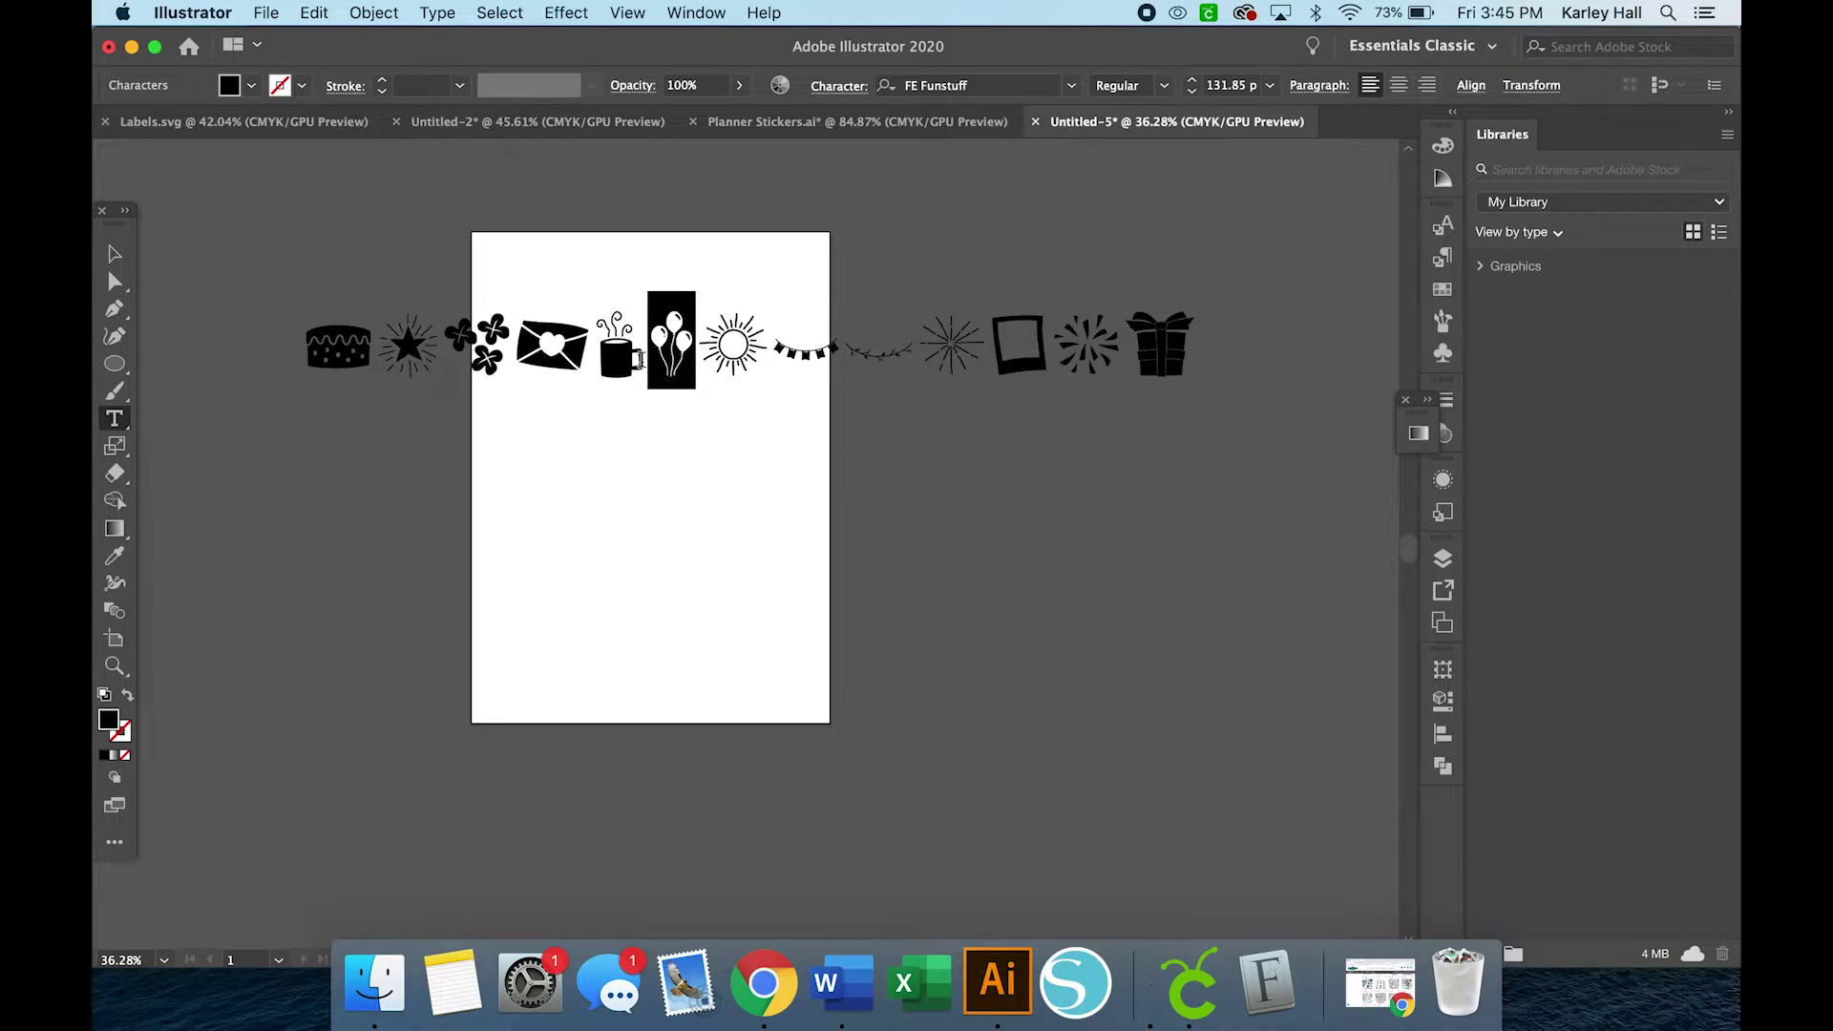
double_click(637, 361)
click(590, 354)
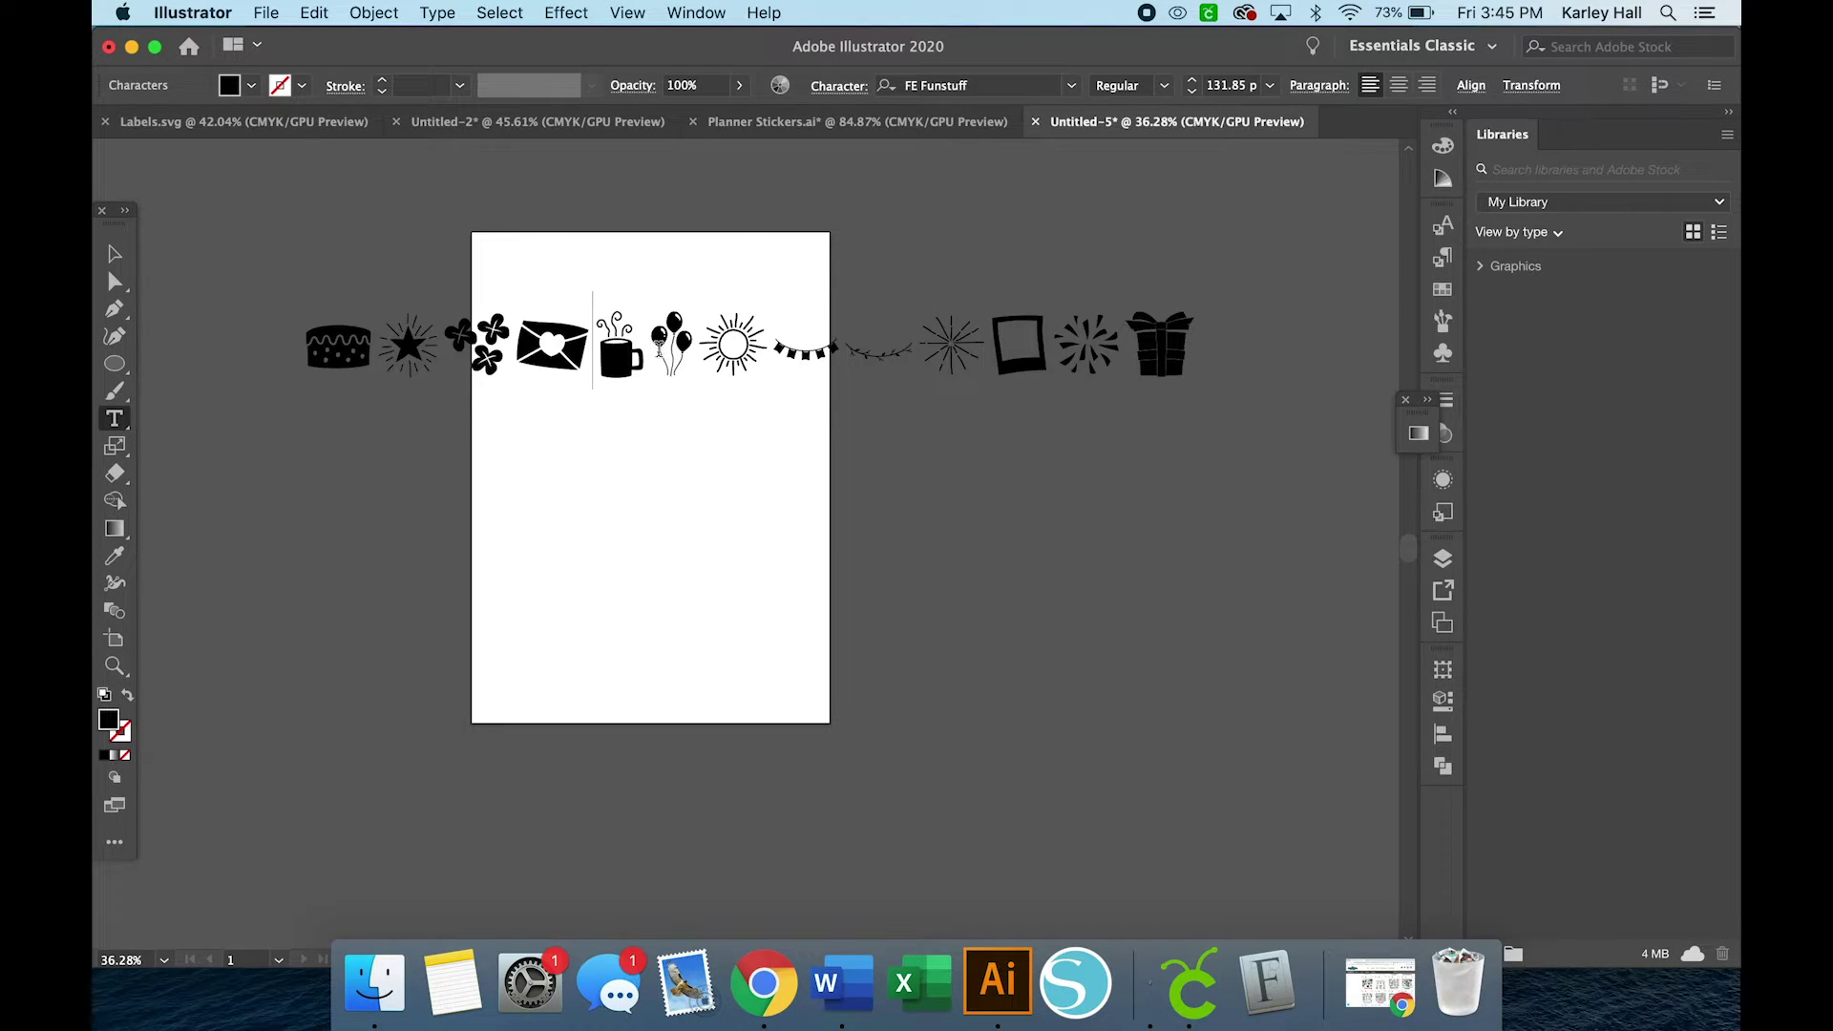
drag(651, 354, 693, 353)
double_click(691, 353)
key(BackSpace)
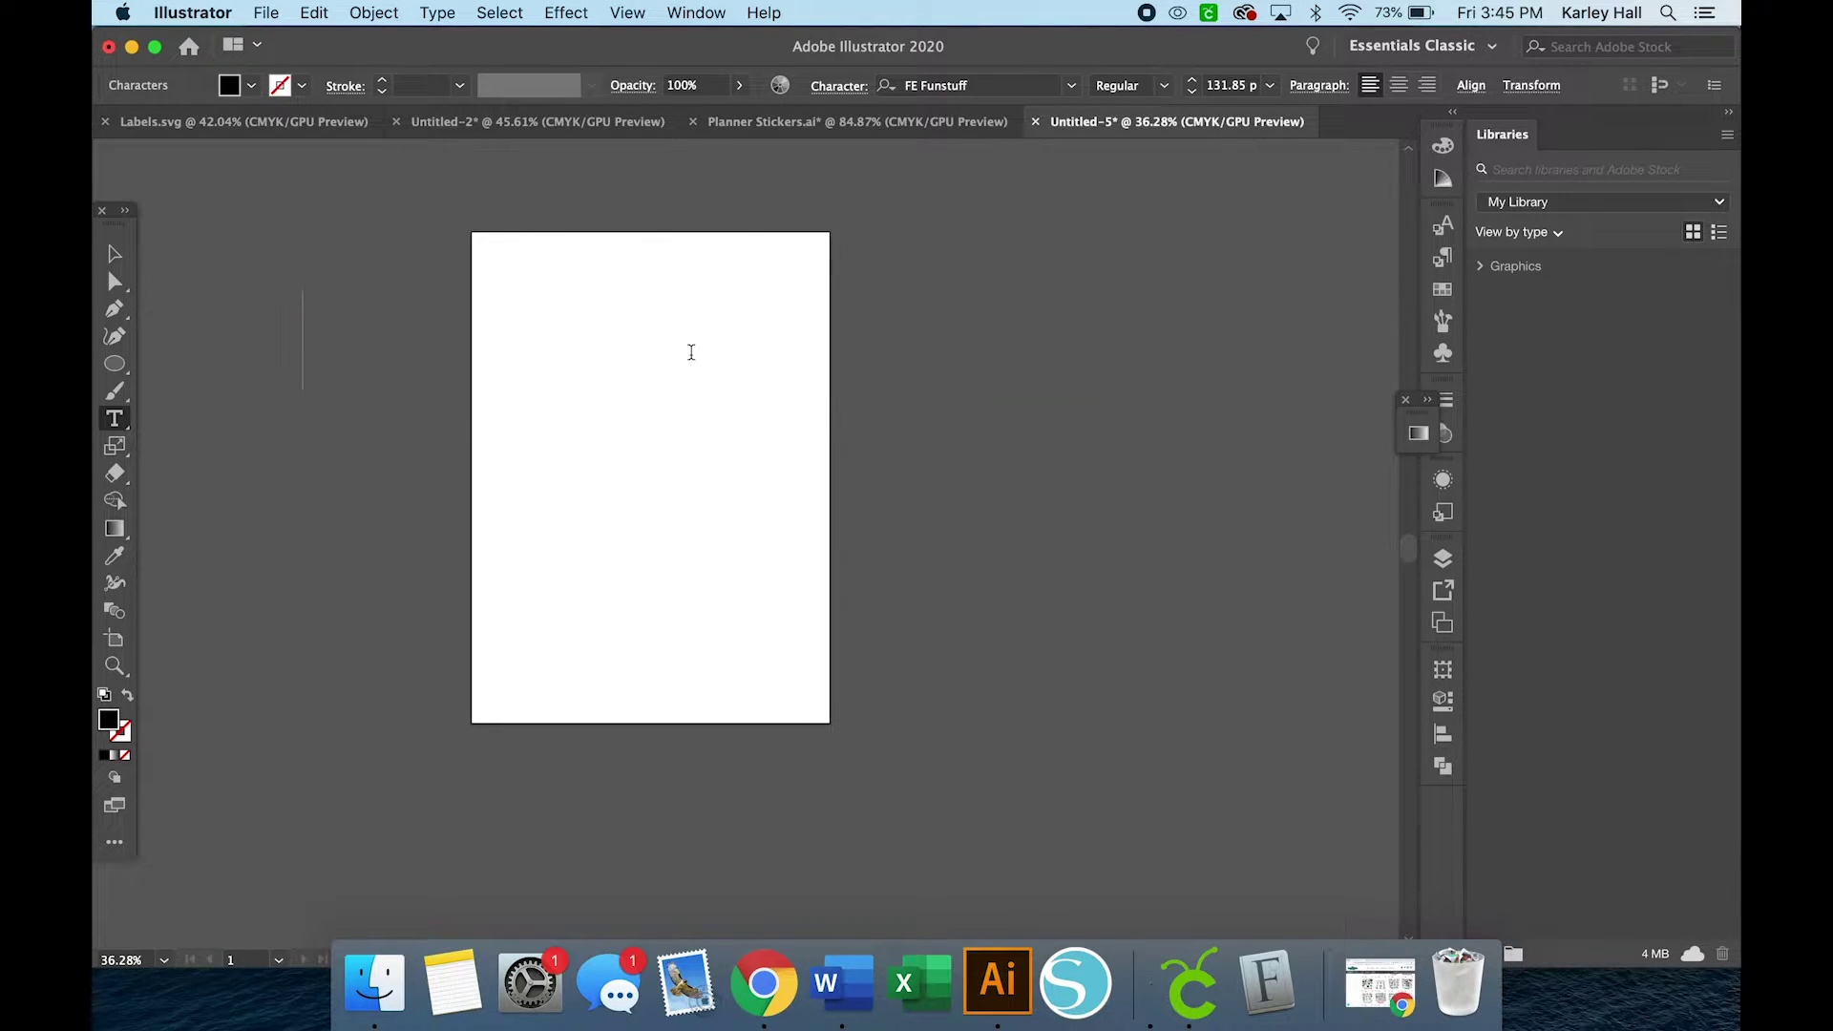
key(cmd+v)
- Move the balloons object to the artboard's top-left corner and zoom in
click(115, 253)
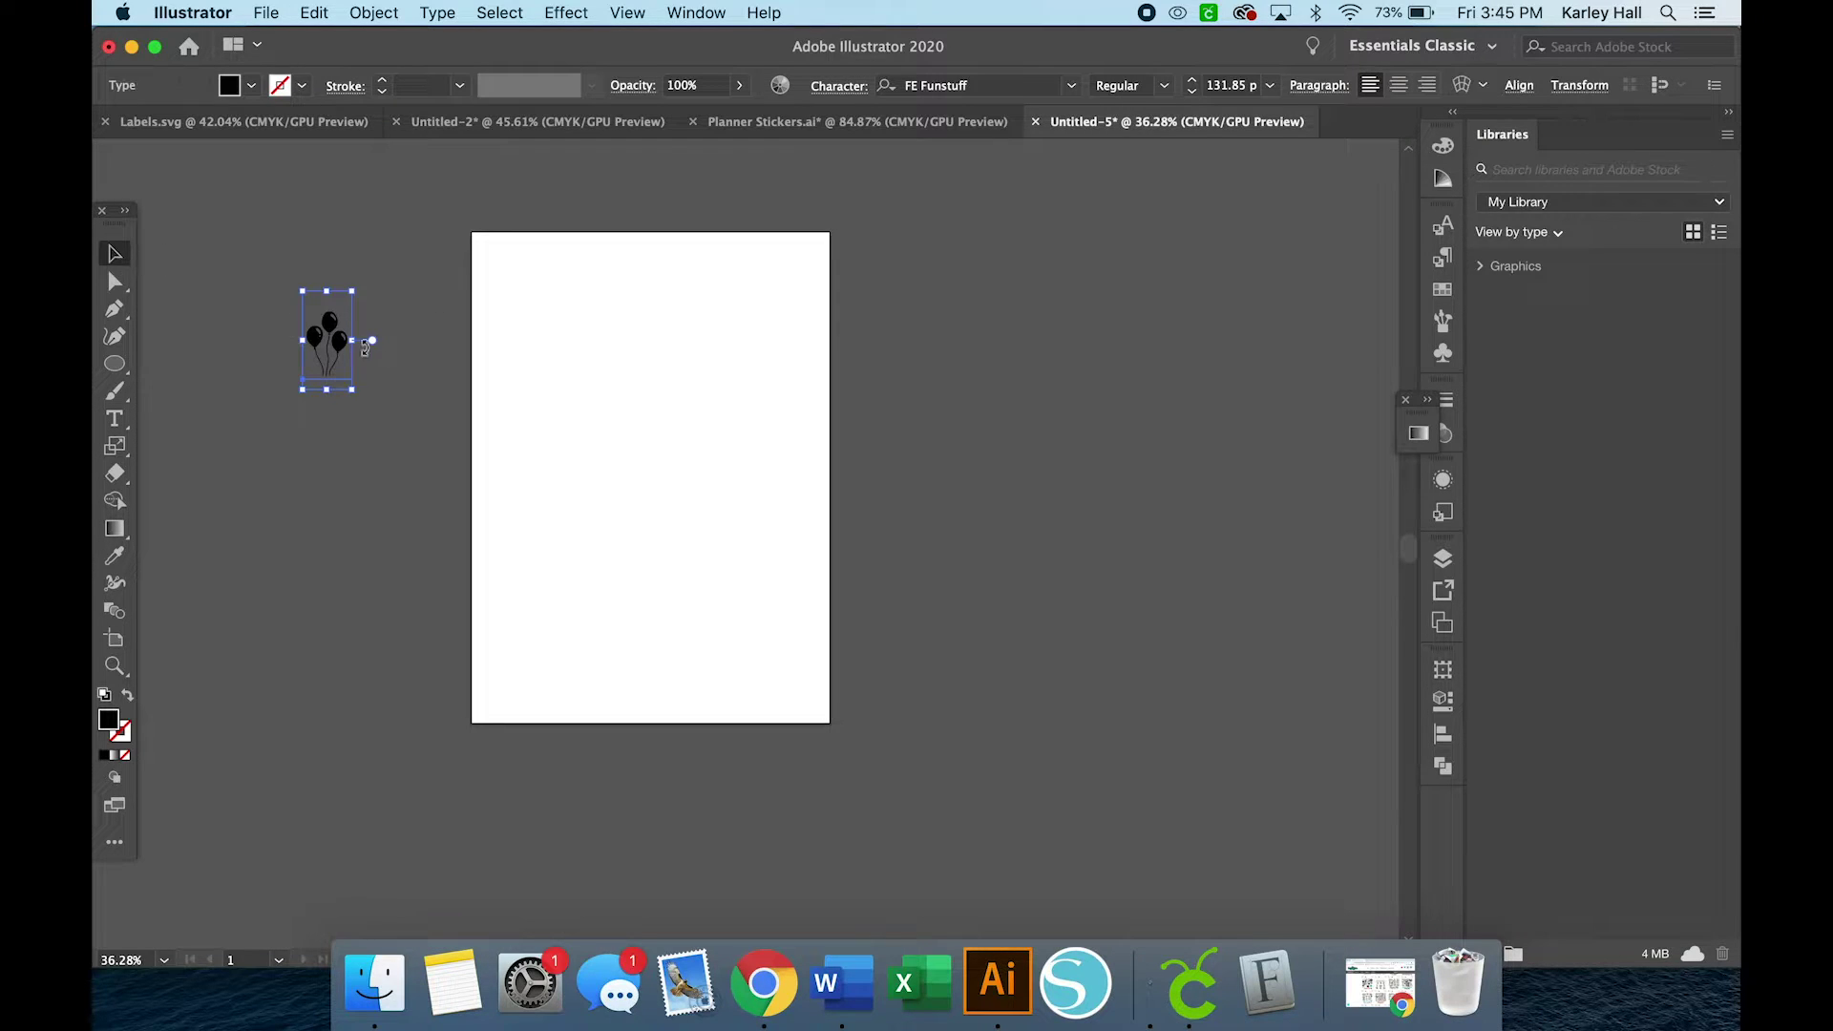
drag(365, 349, 515, 267)
scroll(515, 267, up, 2)
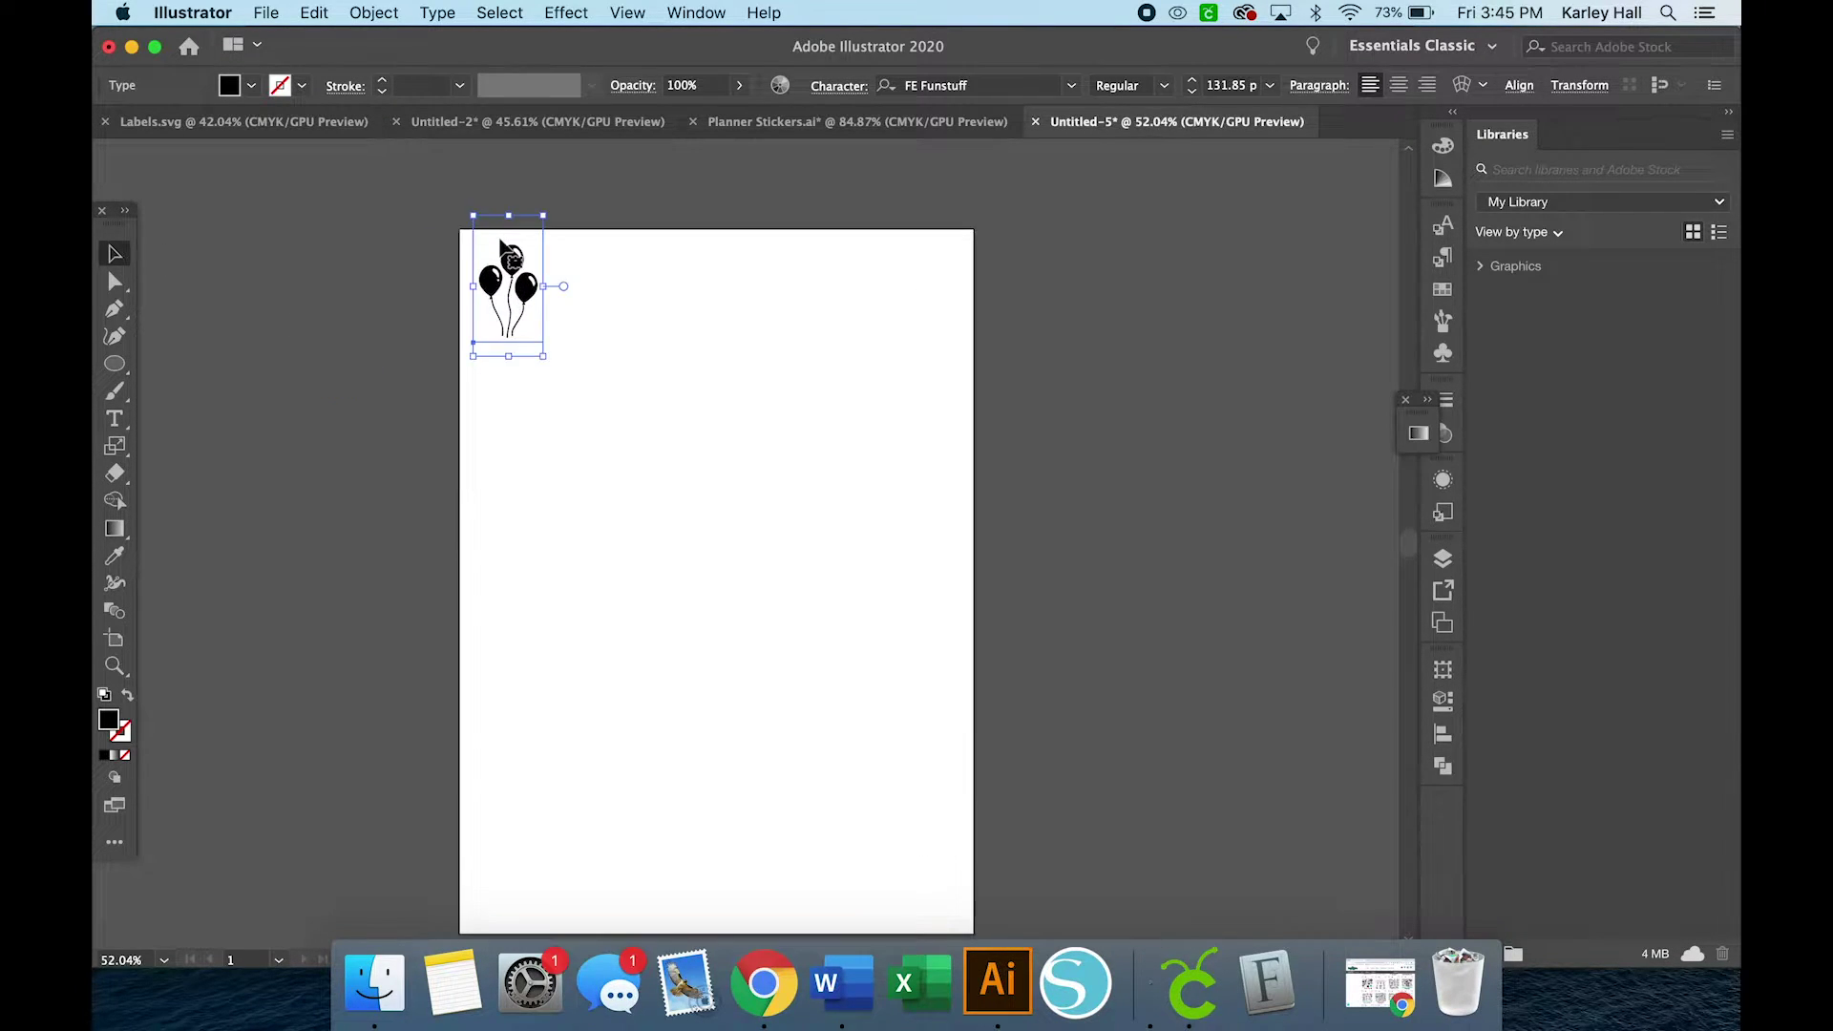
scroll(503, 250, up, 3)
scroll(410, 328, left, 1)
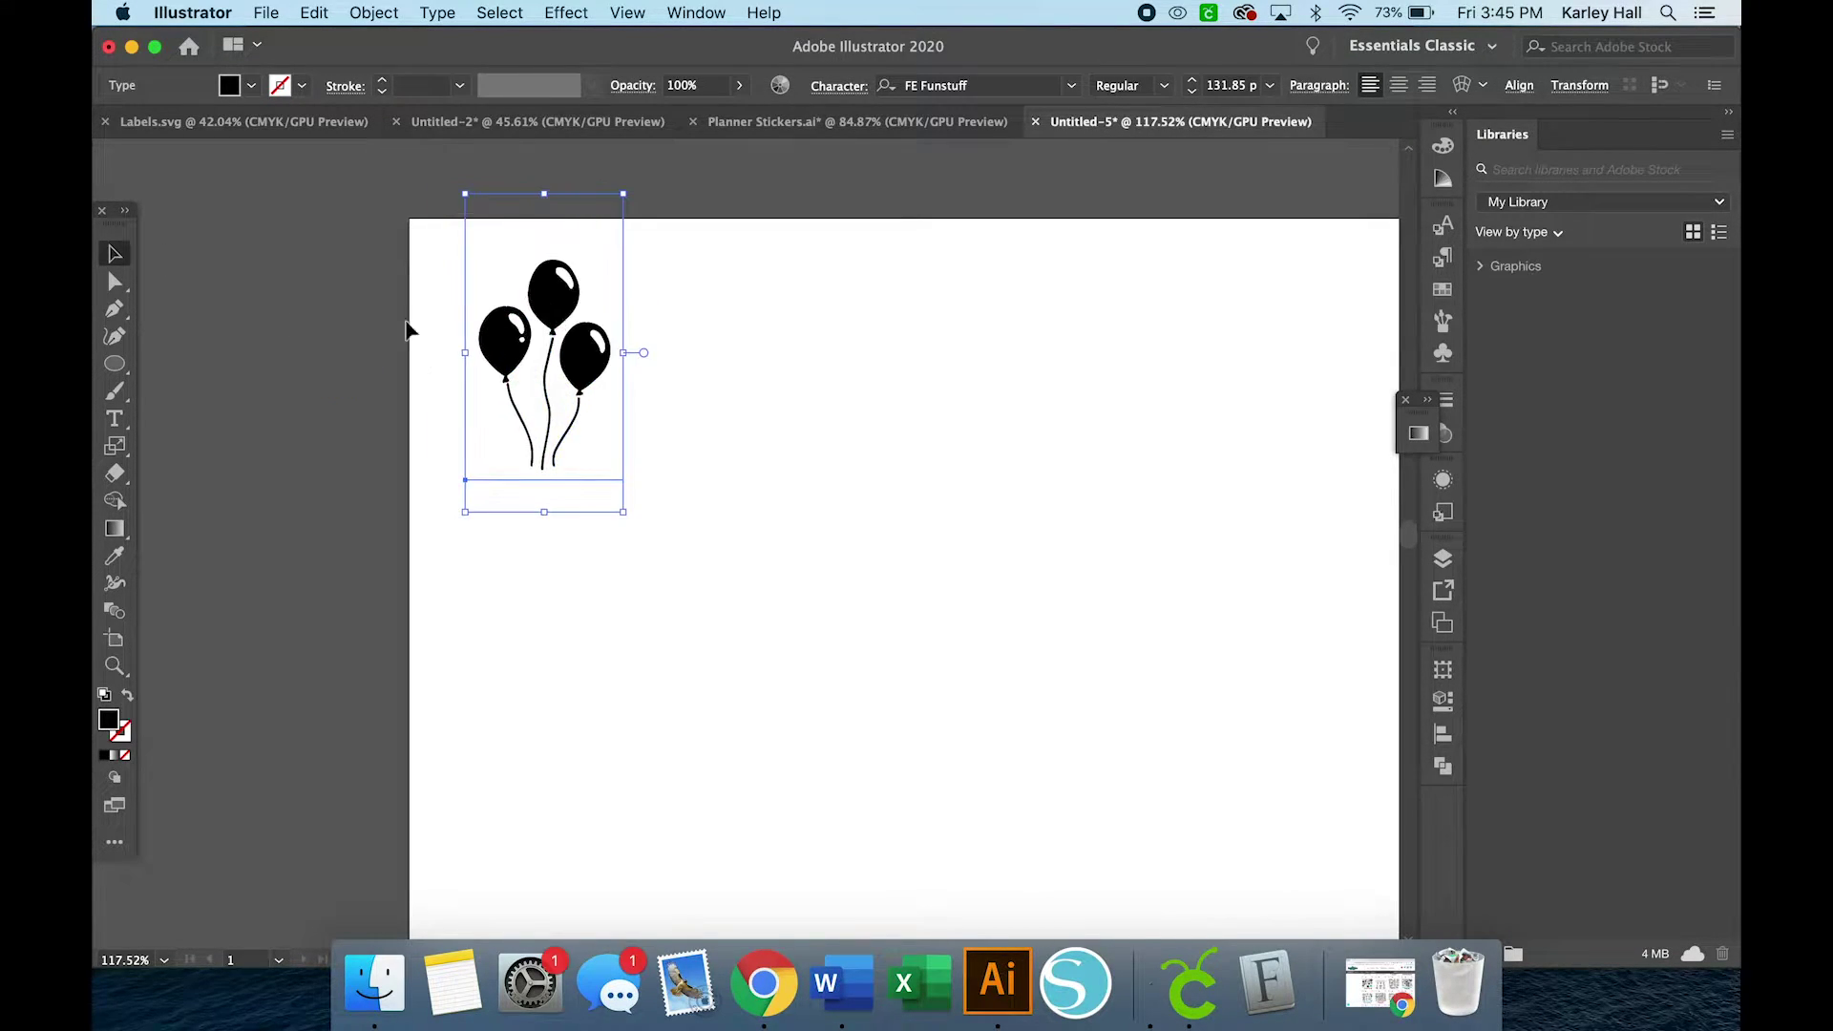
click(123, 420)
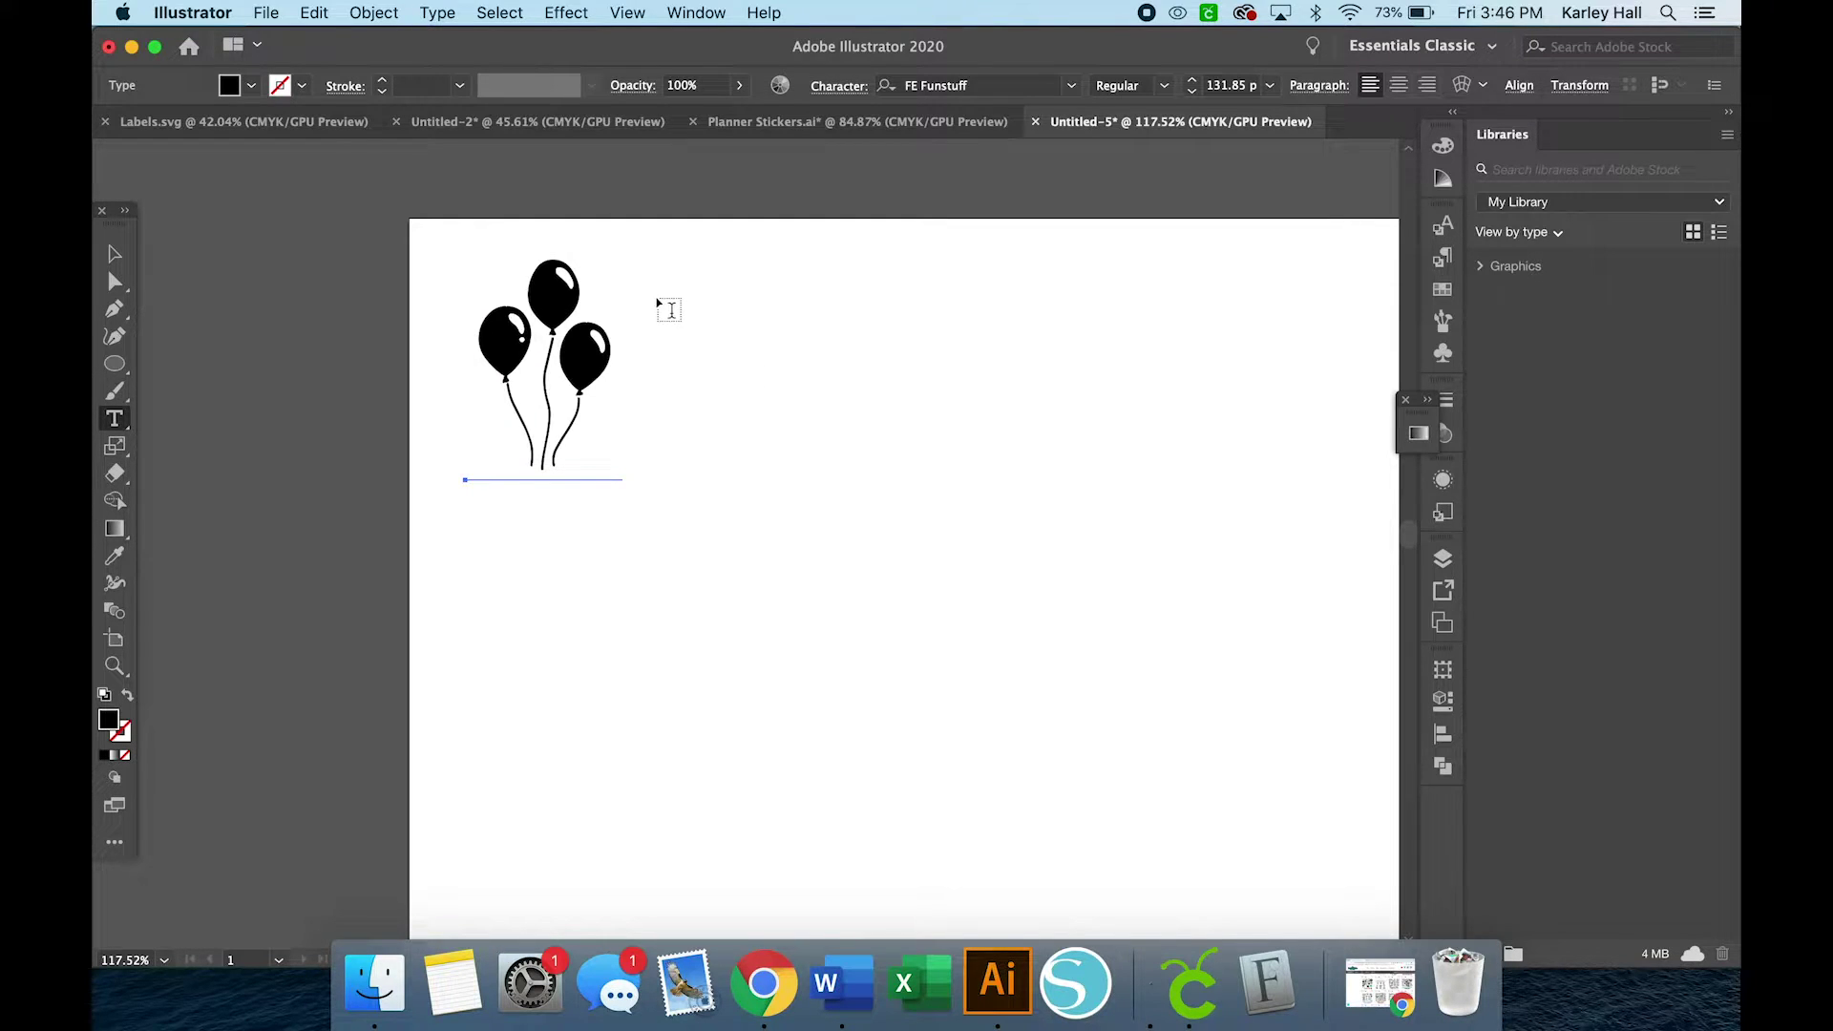
- Type the two-line 'happy birthday' text beside the balloons
click(716, 318)
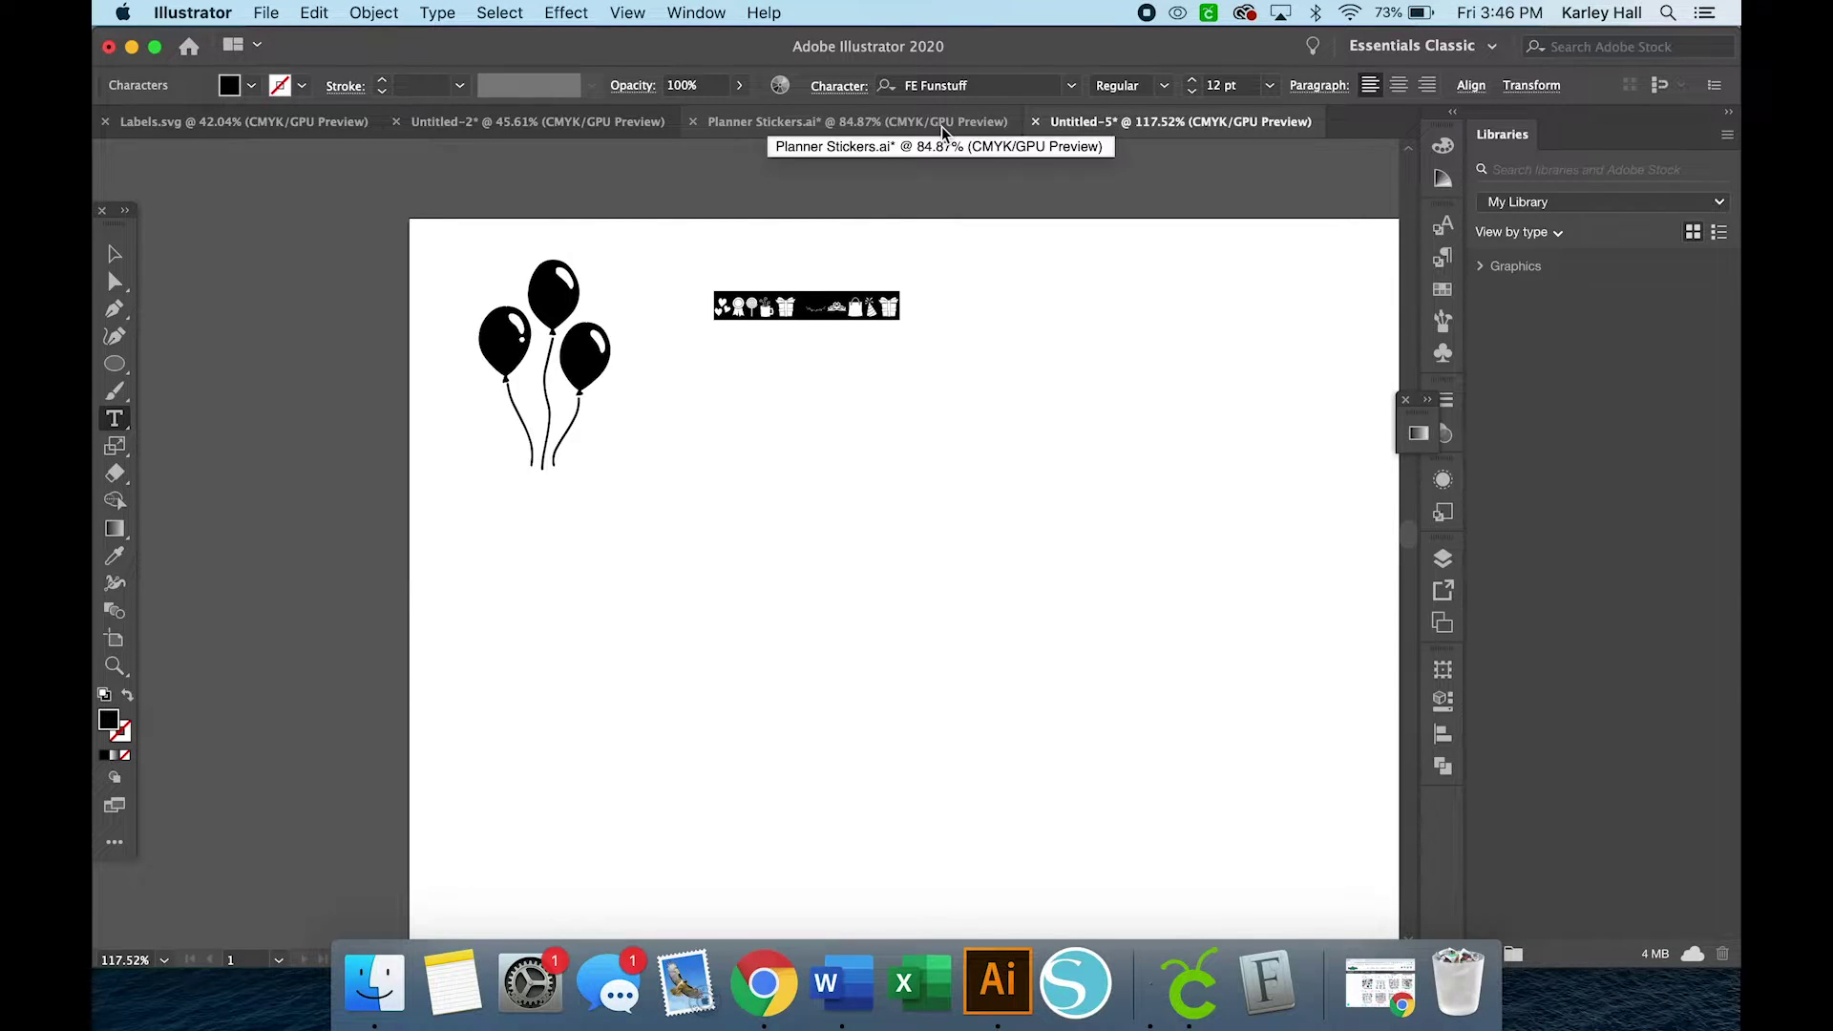
text(good)
key(Return)
text(abcdefgd)
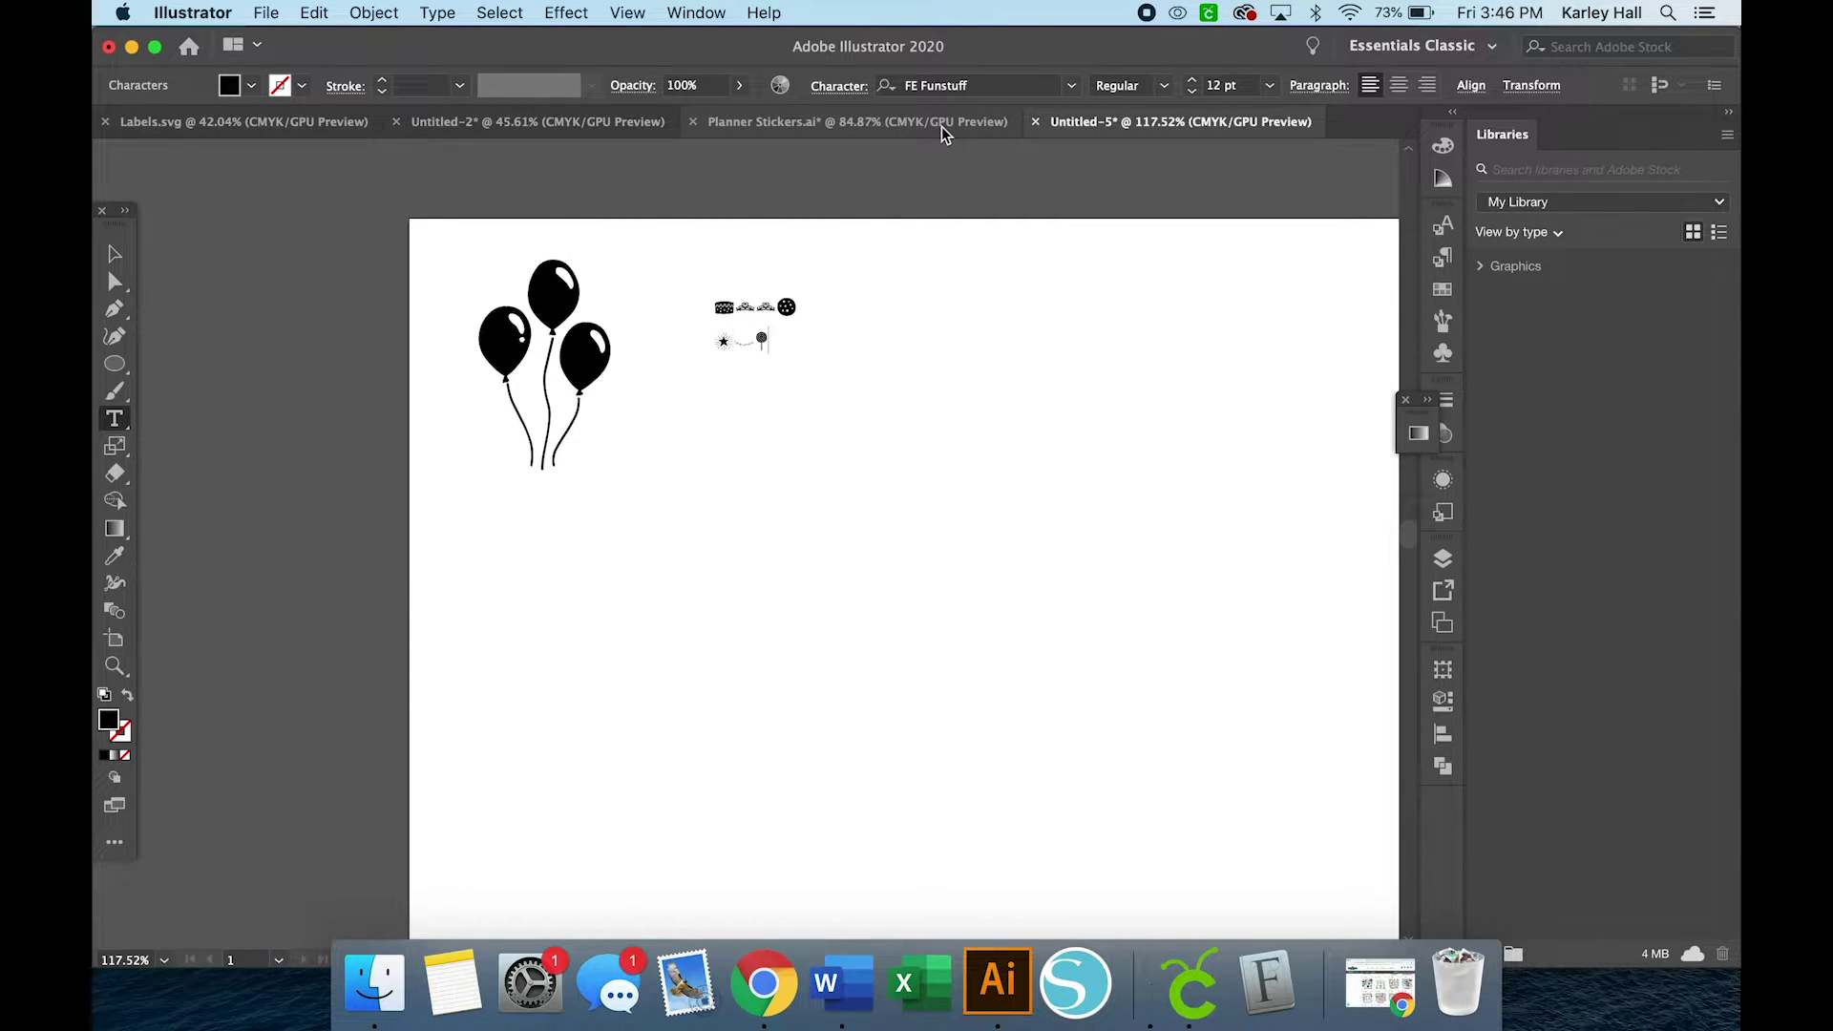
drag(867, 344, 704, 290)
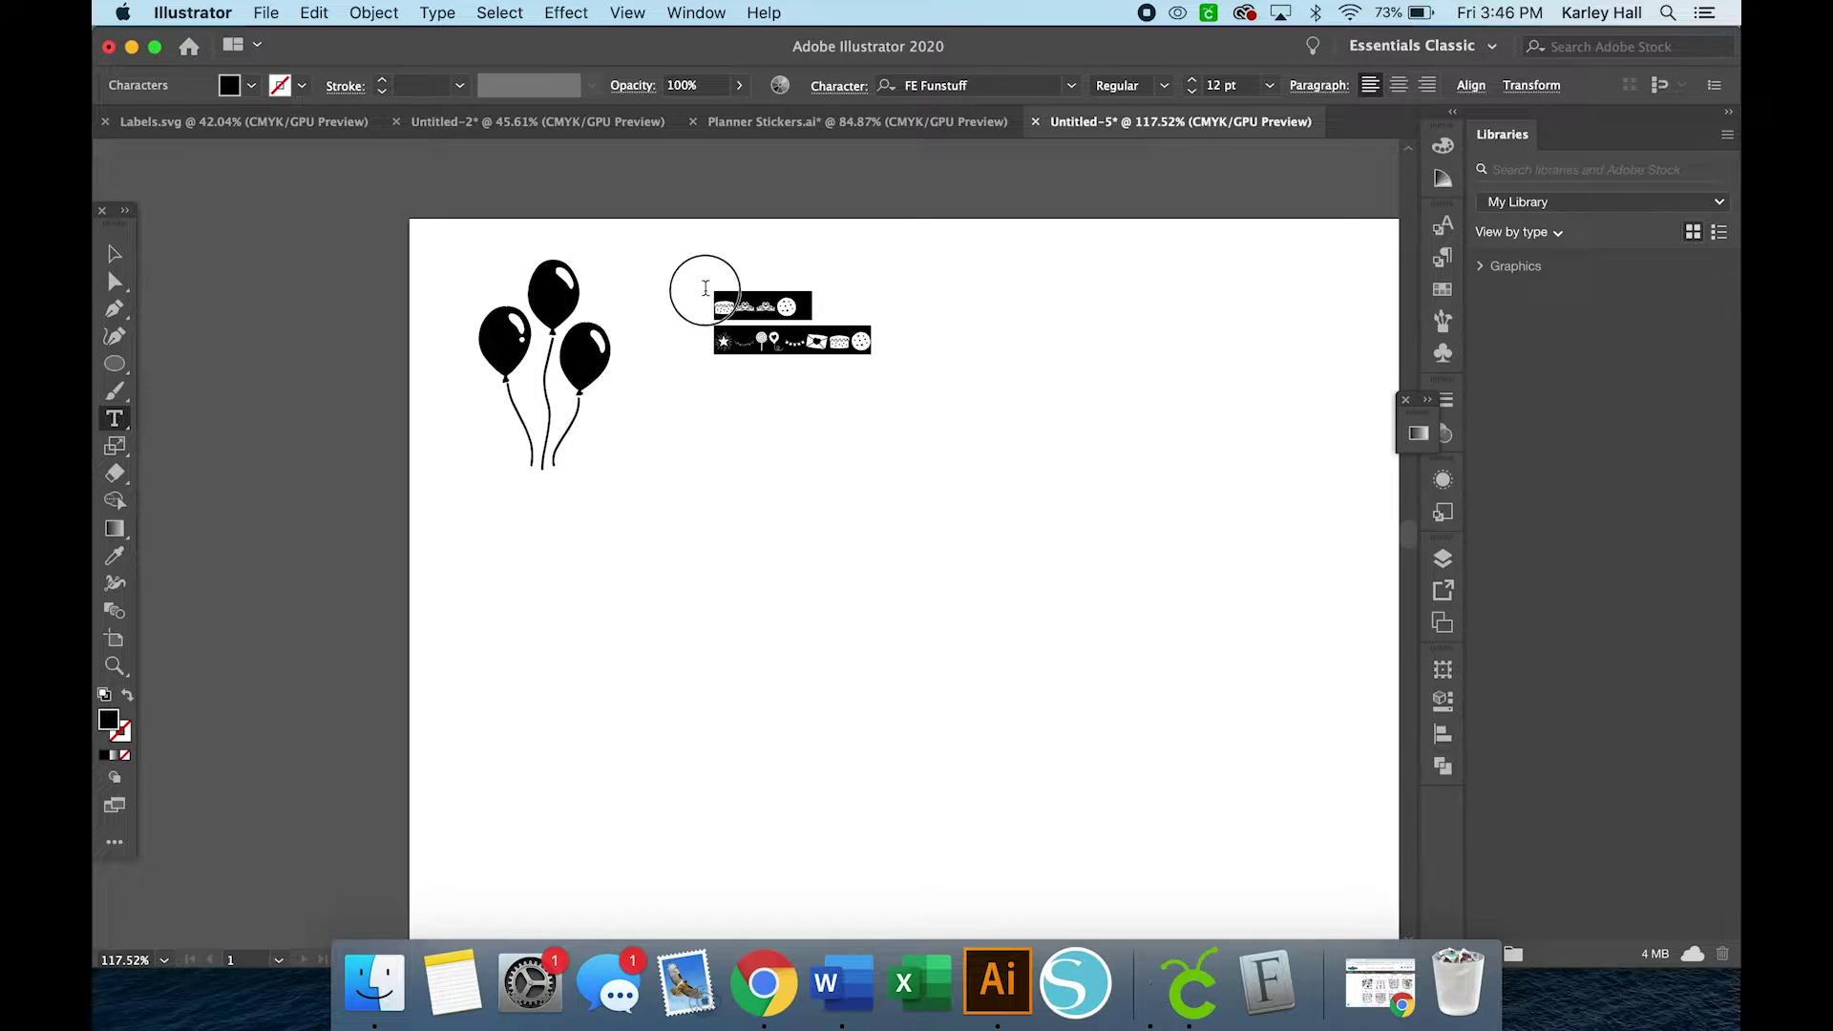
- Set the text in Caramel Espresso Regular with centre alignment
click(993, 86)
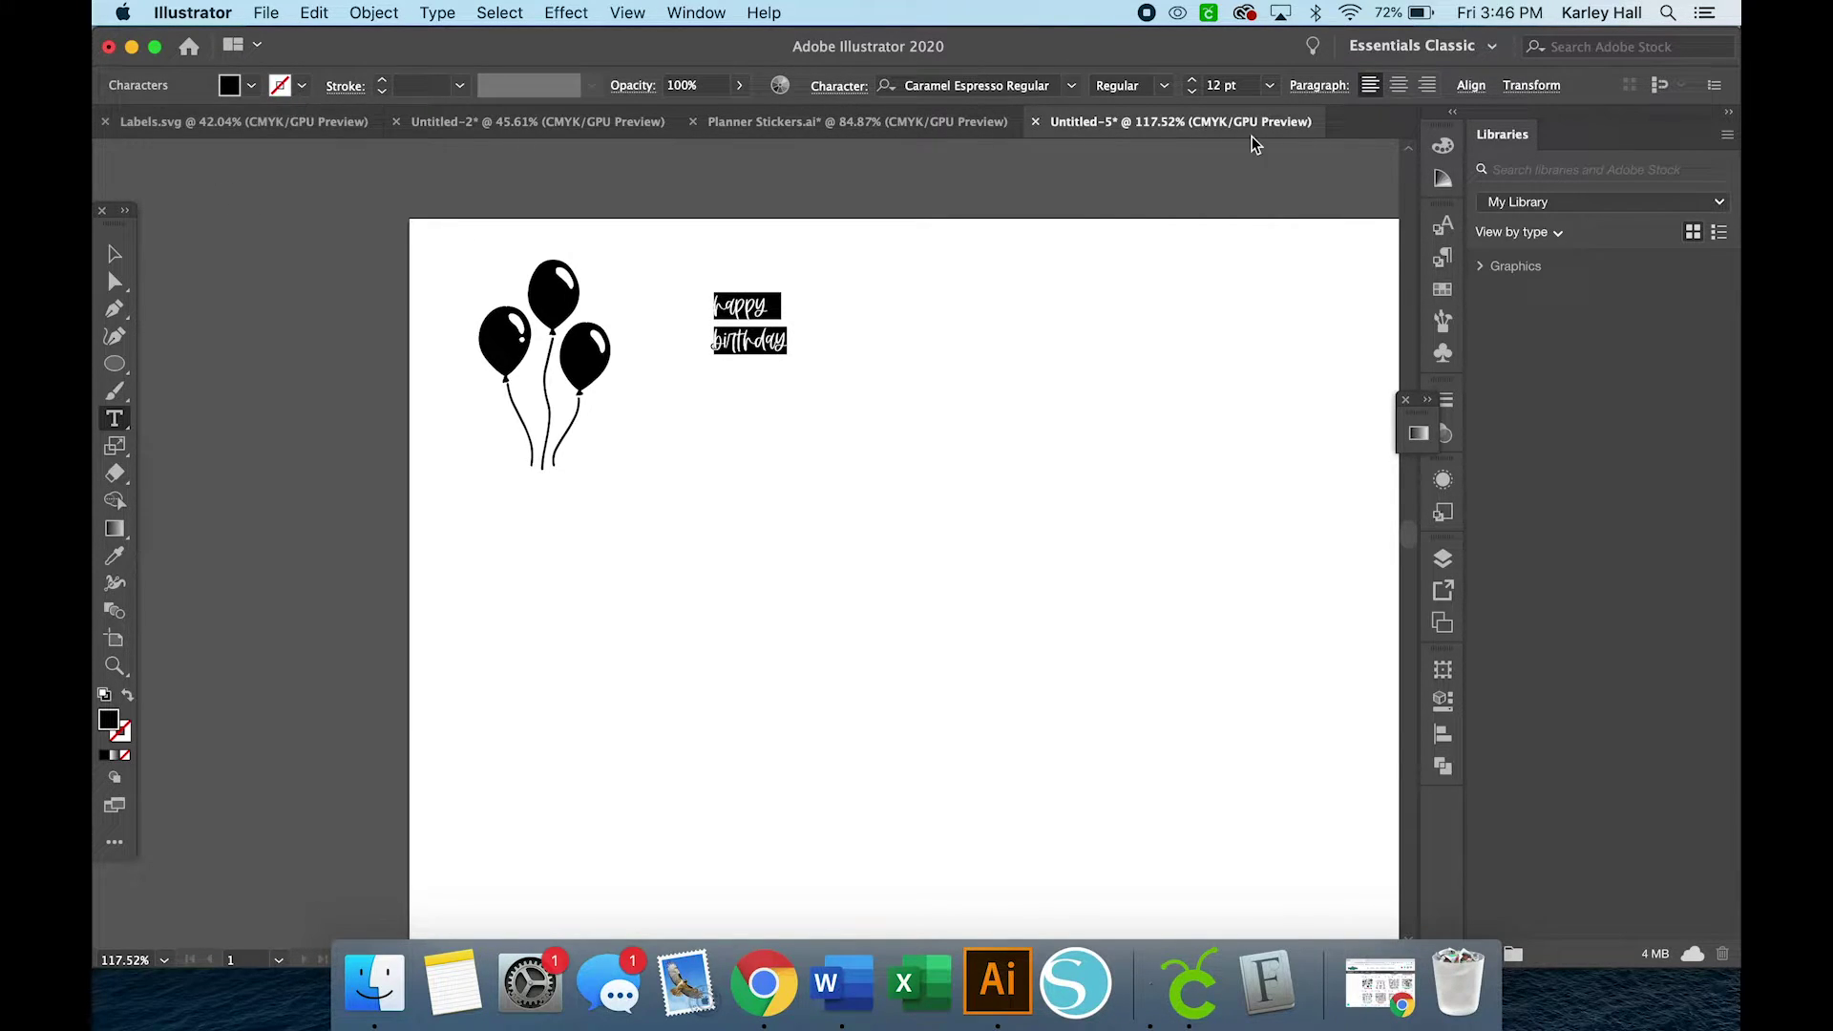
click(1398, 85)
click(114, 254)
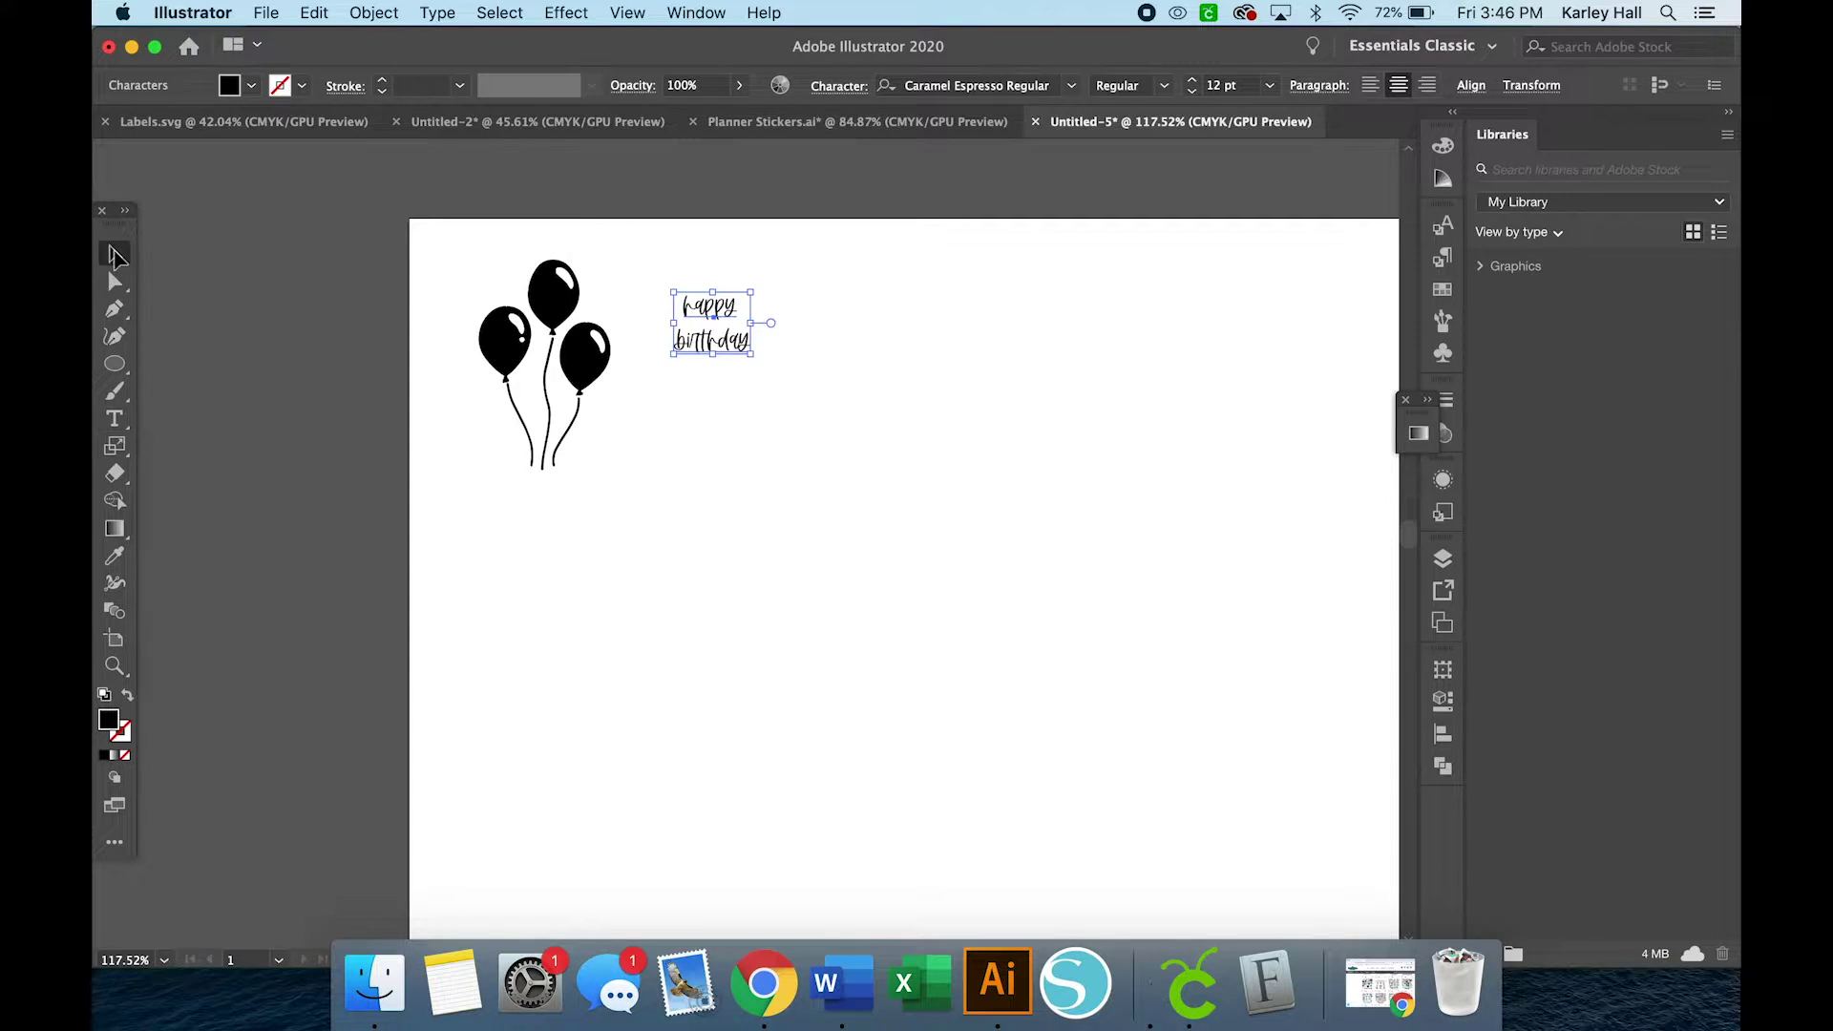
key(t)
click(744, 306)
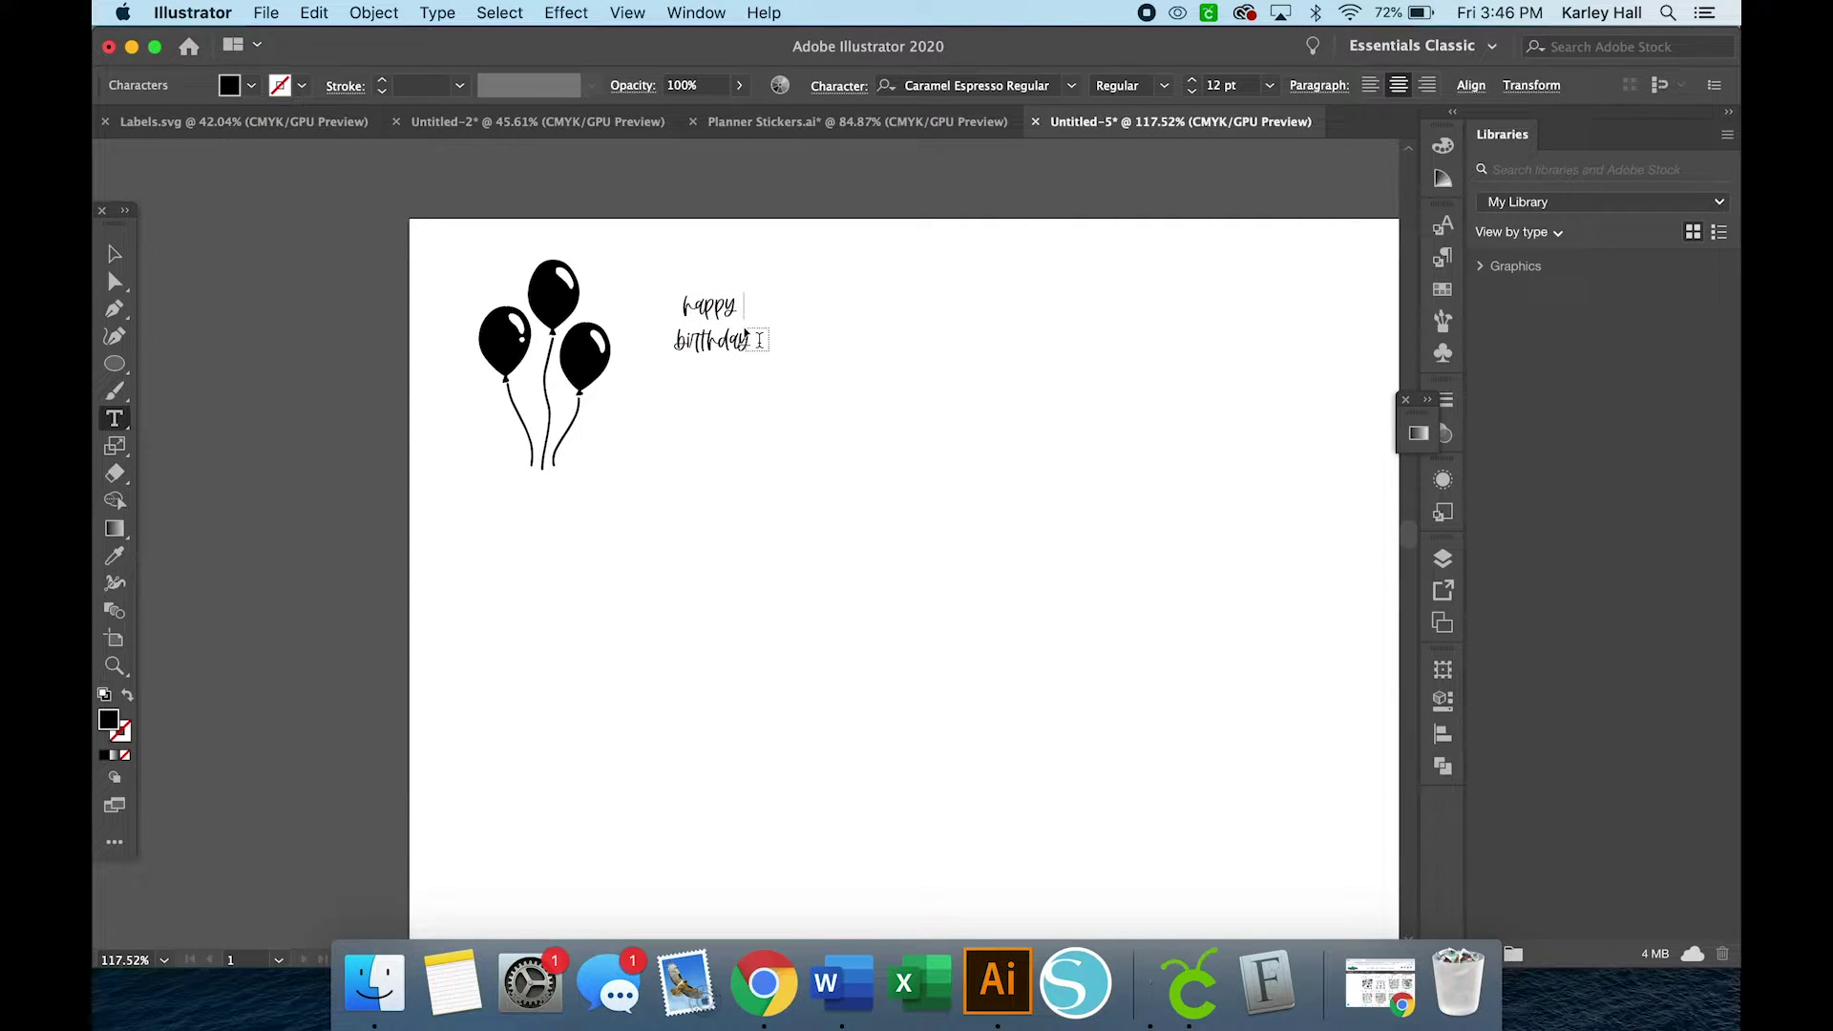
- Enlarge the happy birthday text to 33.6 pt with 35 pt leading and 16 pt baseline shift
click(115, 254)
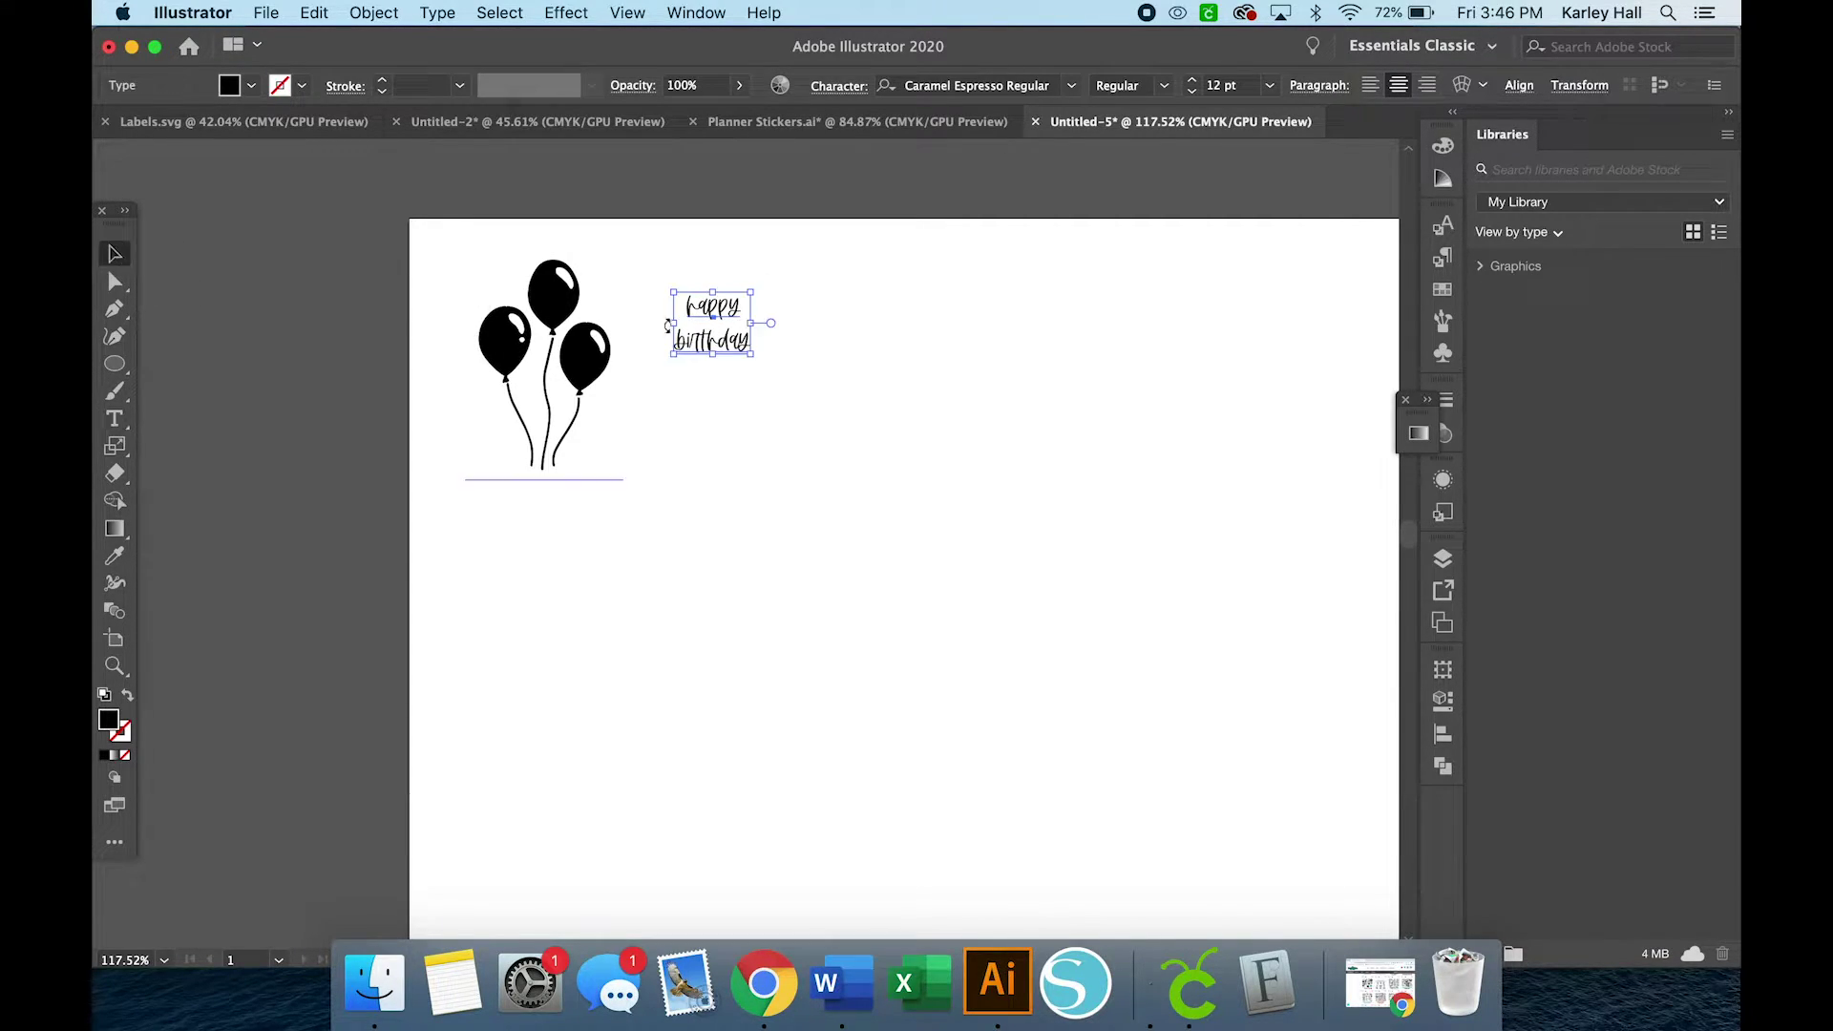
drag(751, 354, 813, 449)
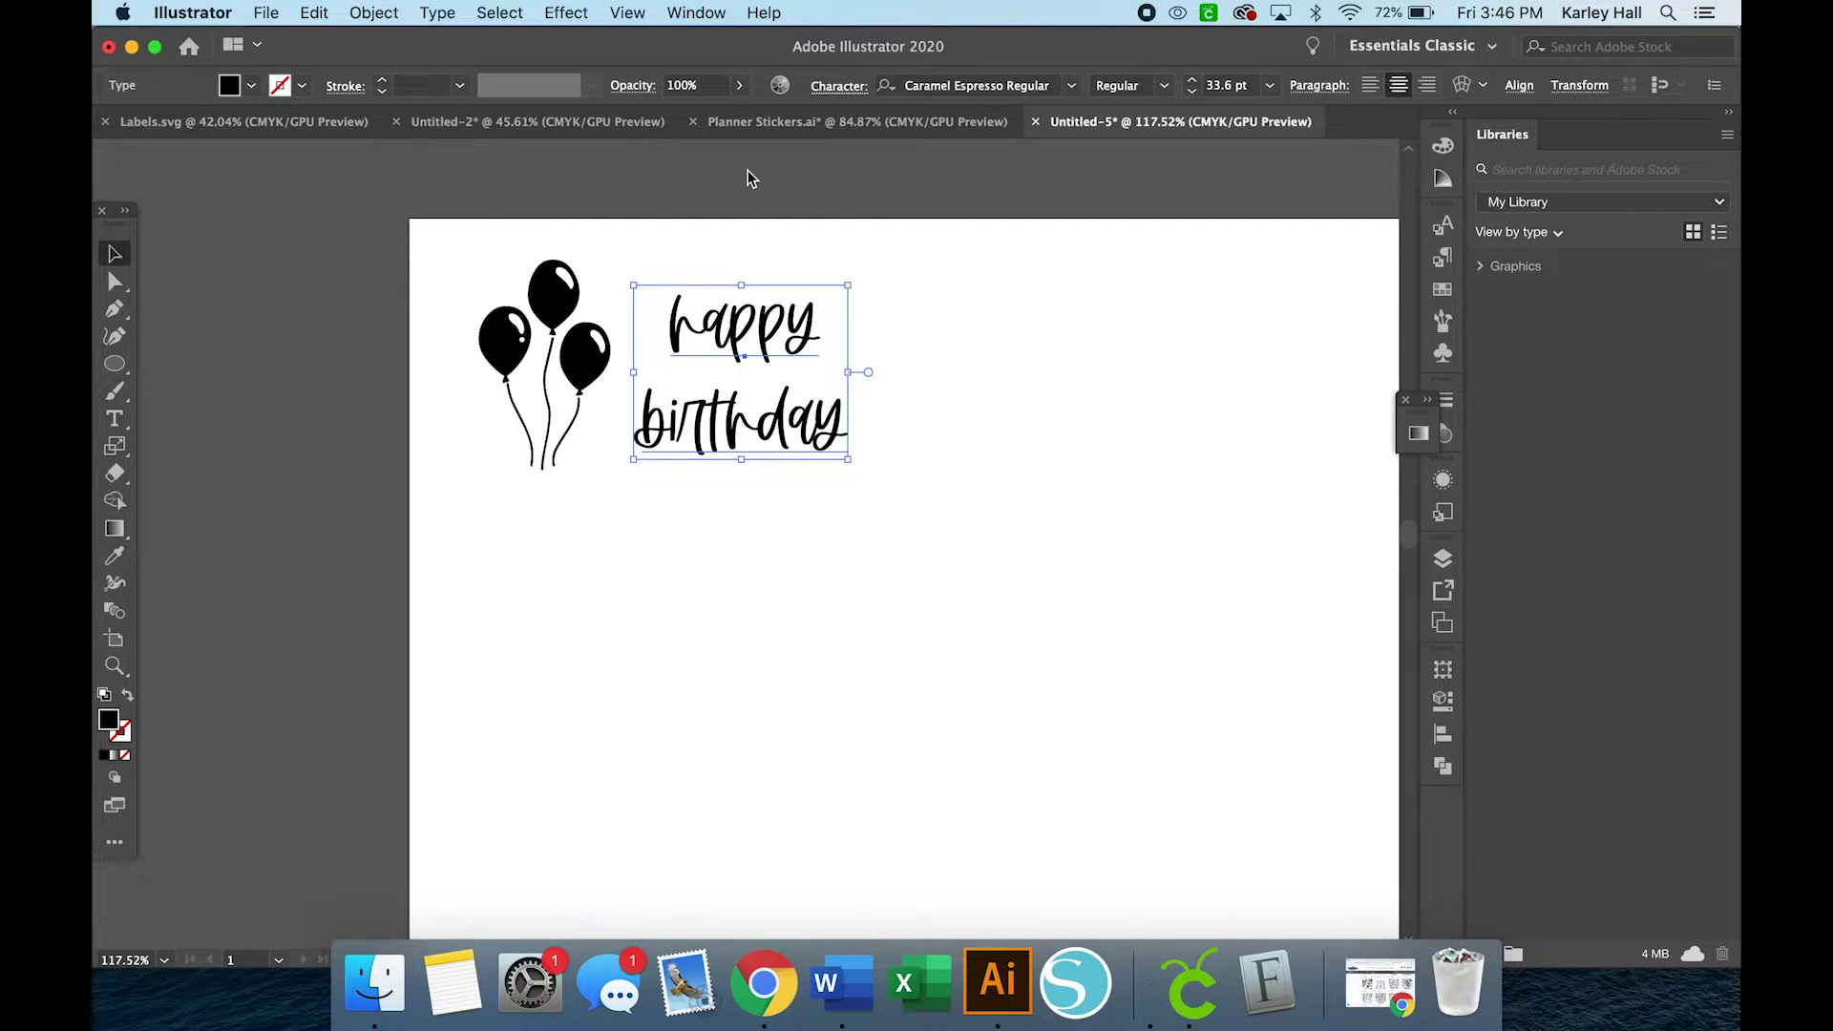
click(840, 87)
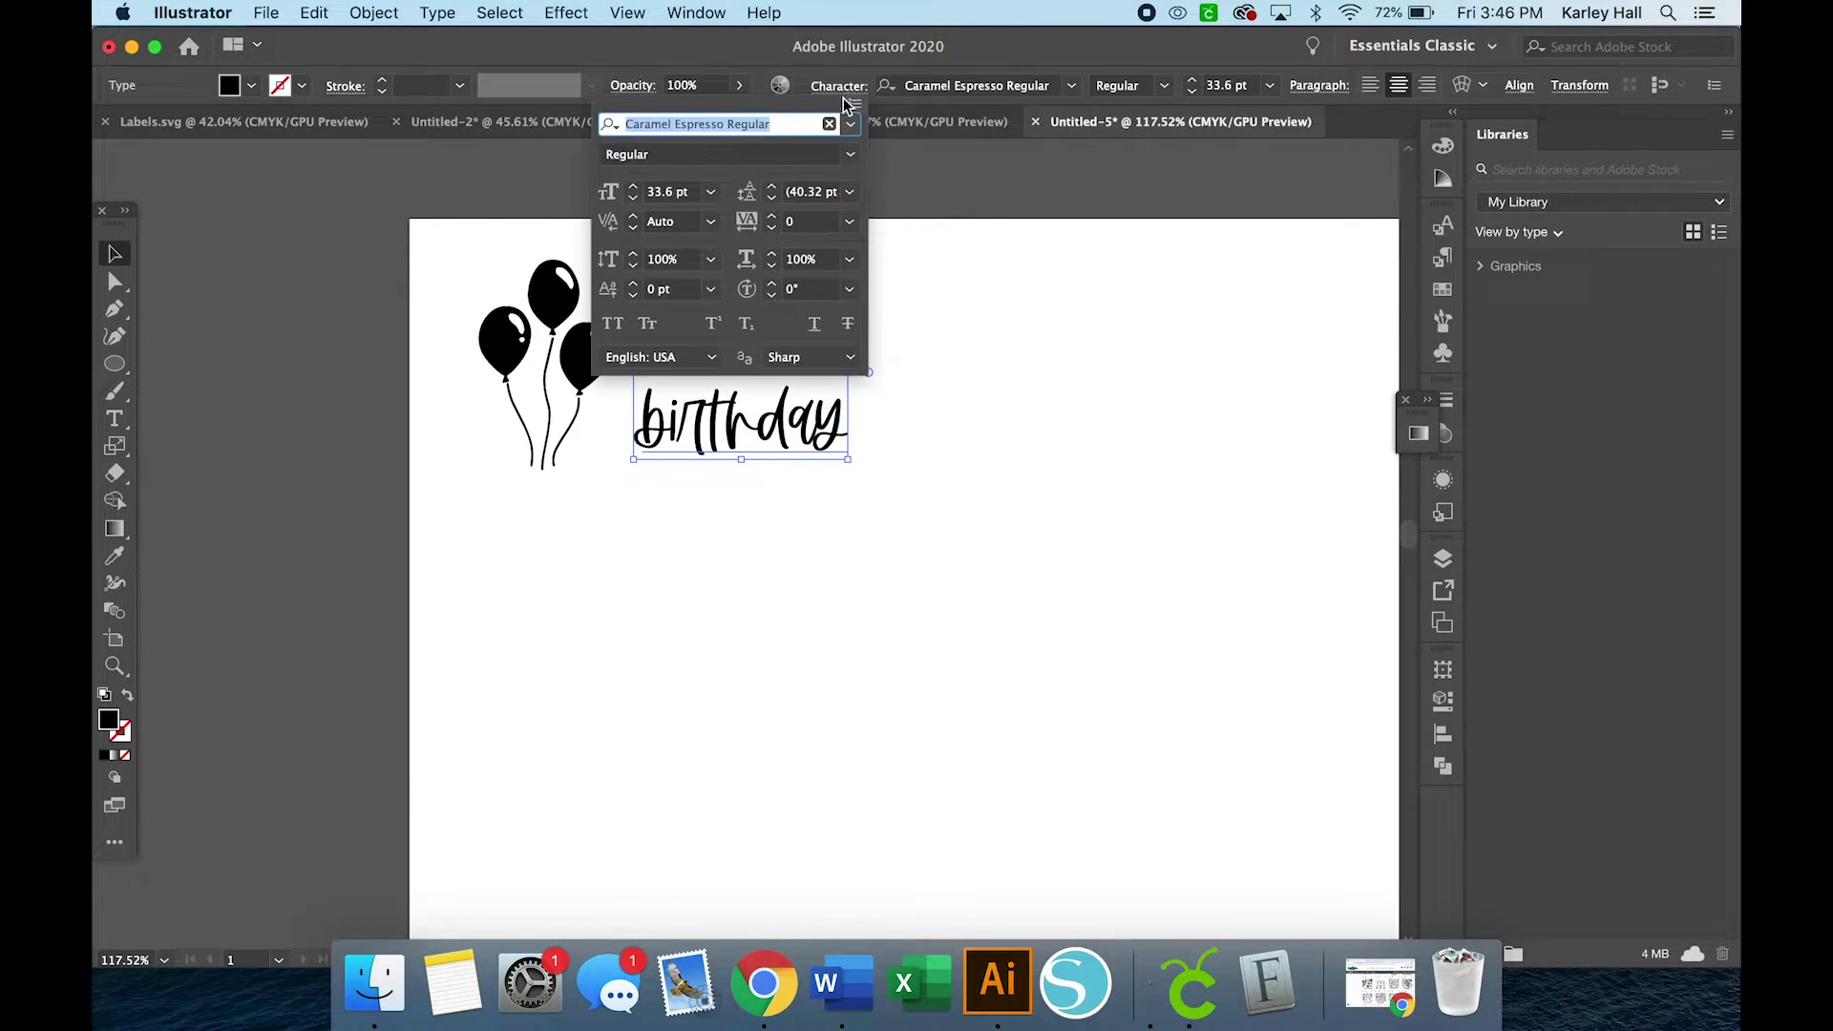
click(772, 198)
click(772, 199)
click(771, 198)
click(771, 198)
click(771, 199)
click(771, 198)
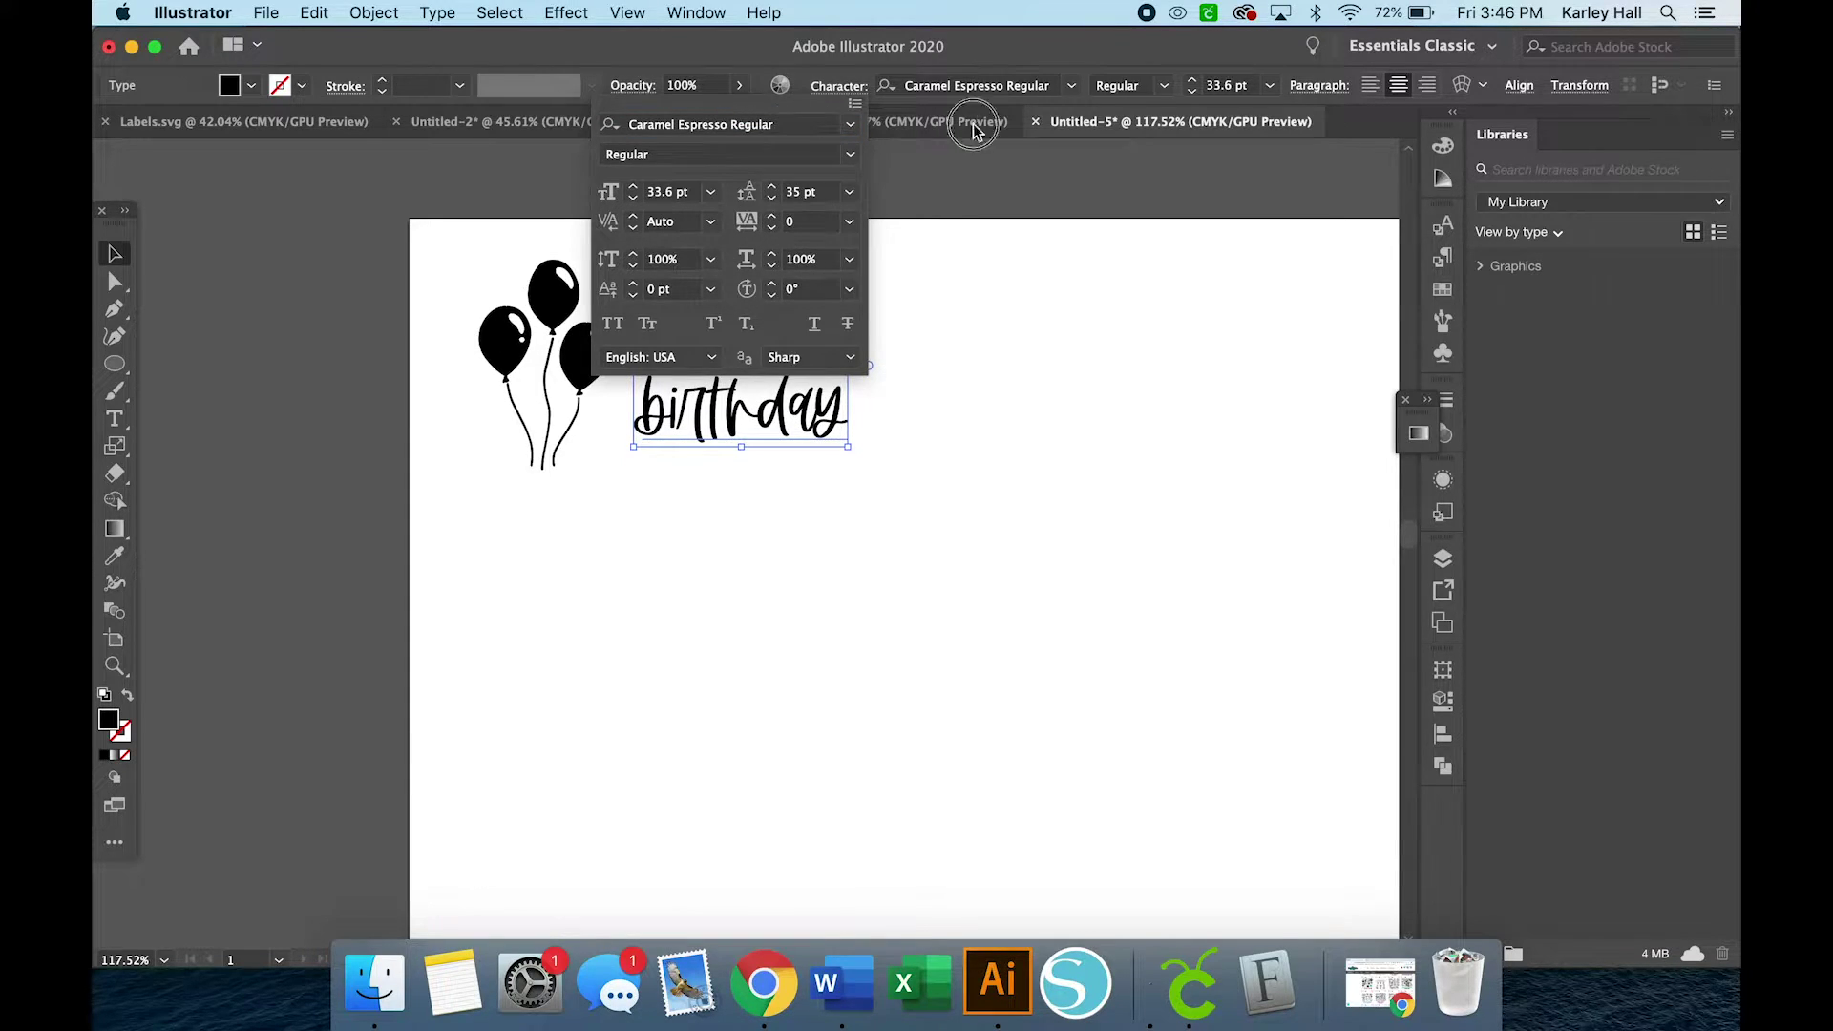
click(690, 290)
text(16)
key(Return)
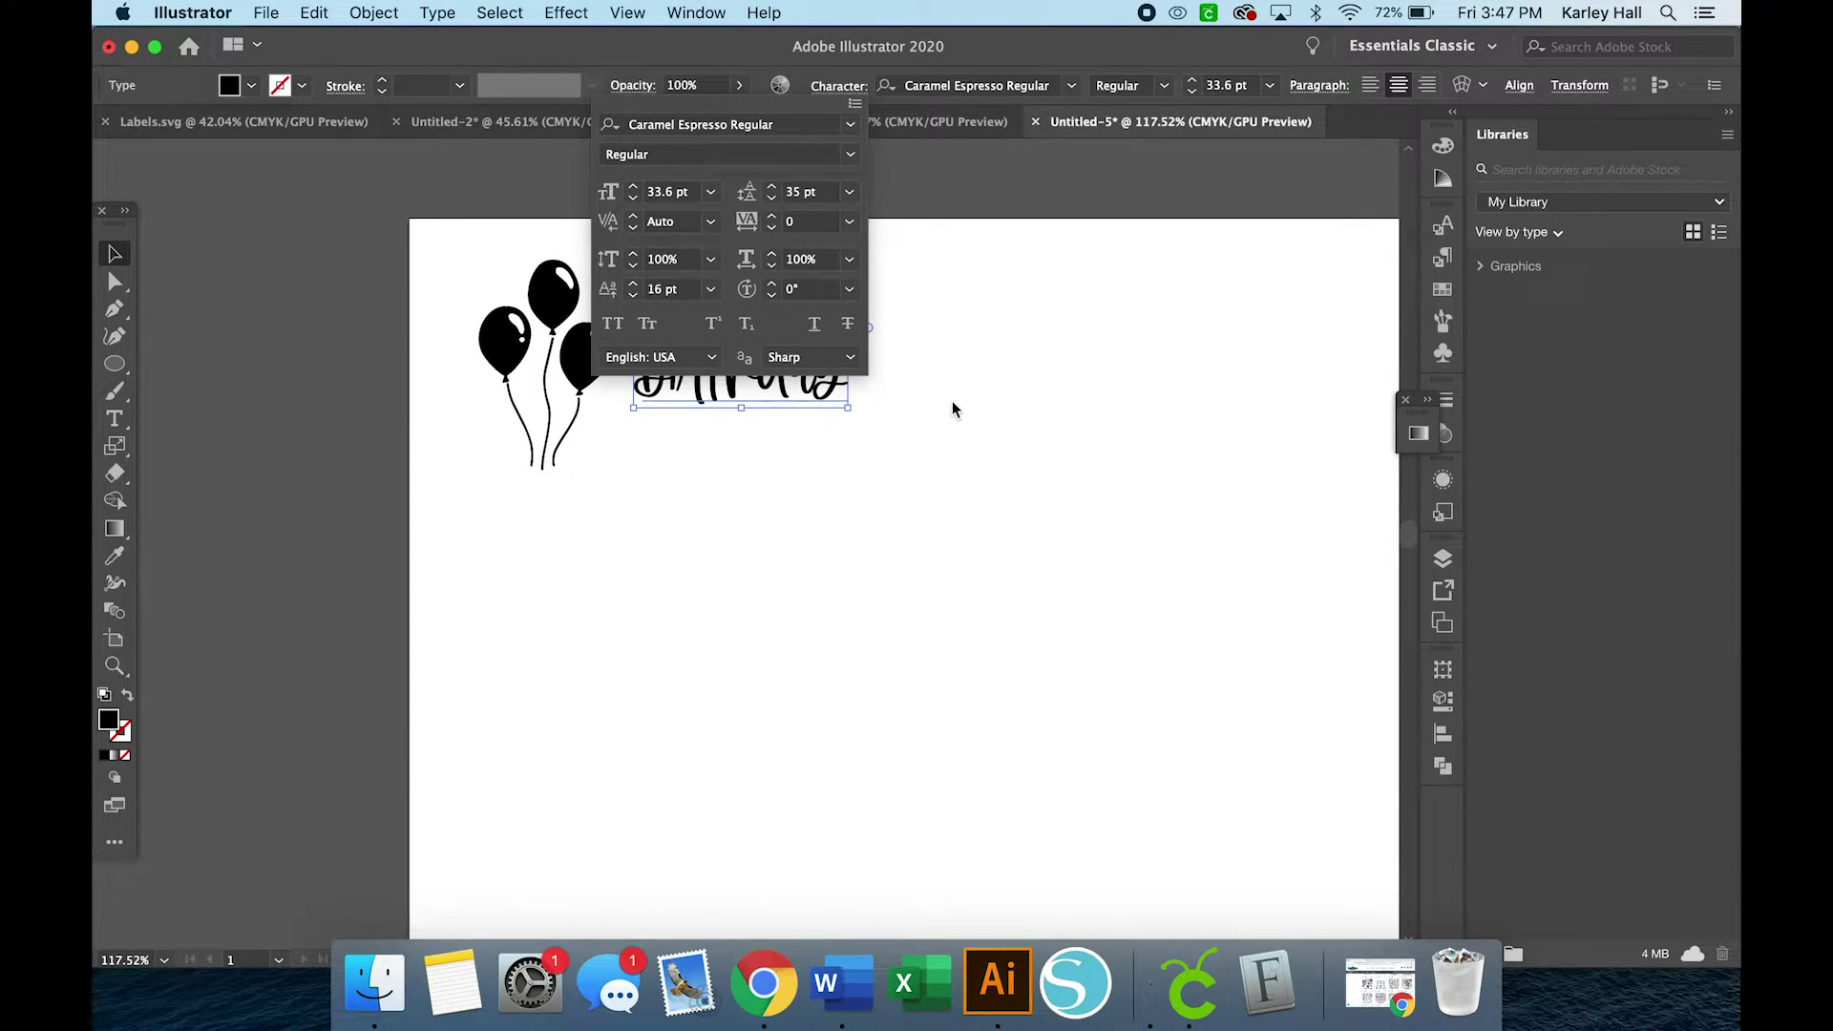
key(Escape)
- Tighten the line spacing further and move the happy birthday text down slightly
scroll(953, 402, right, 5)
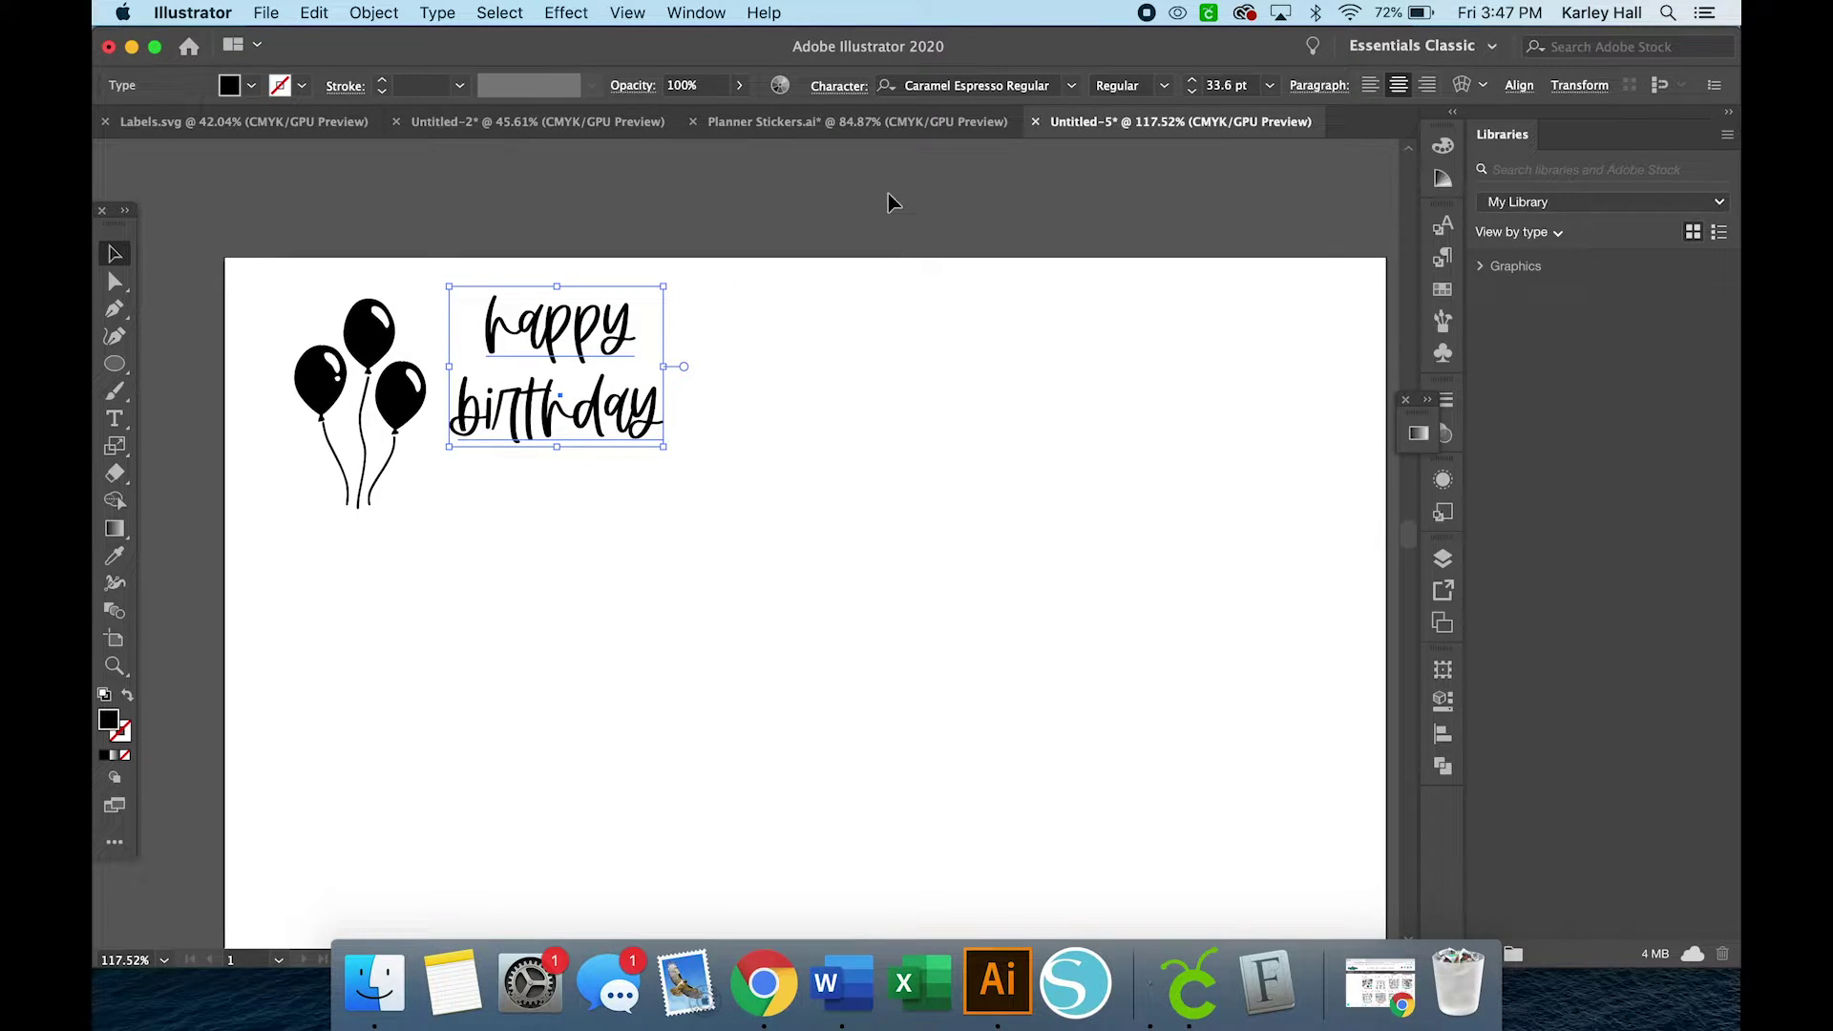
click(840, 86)
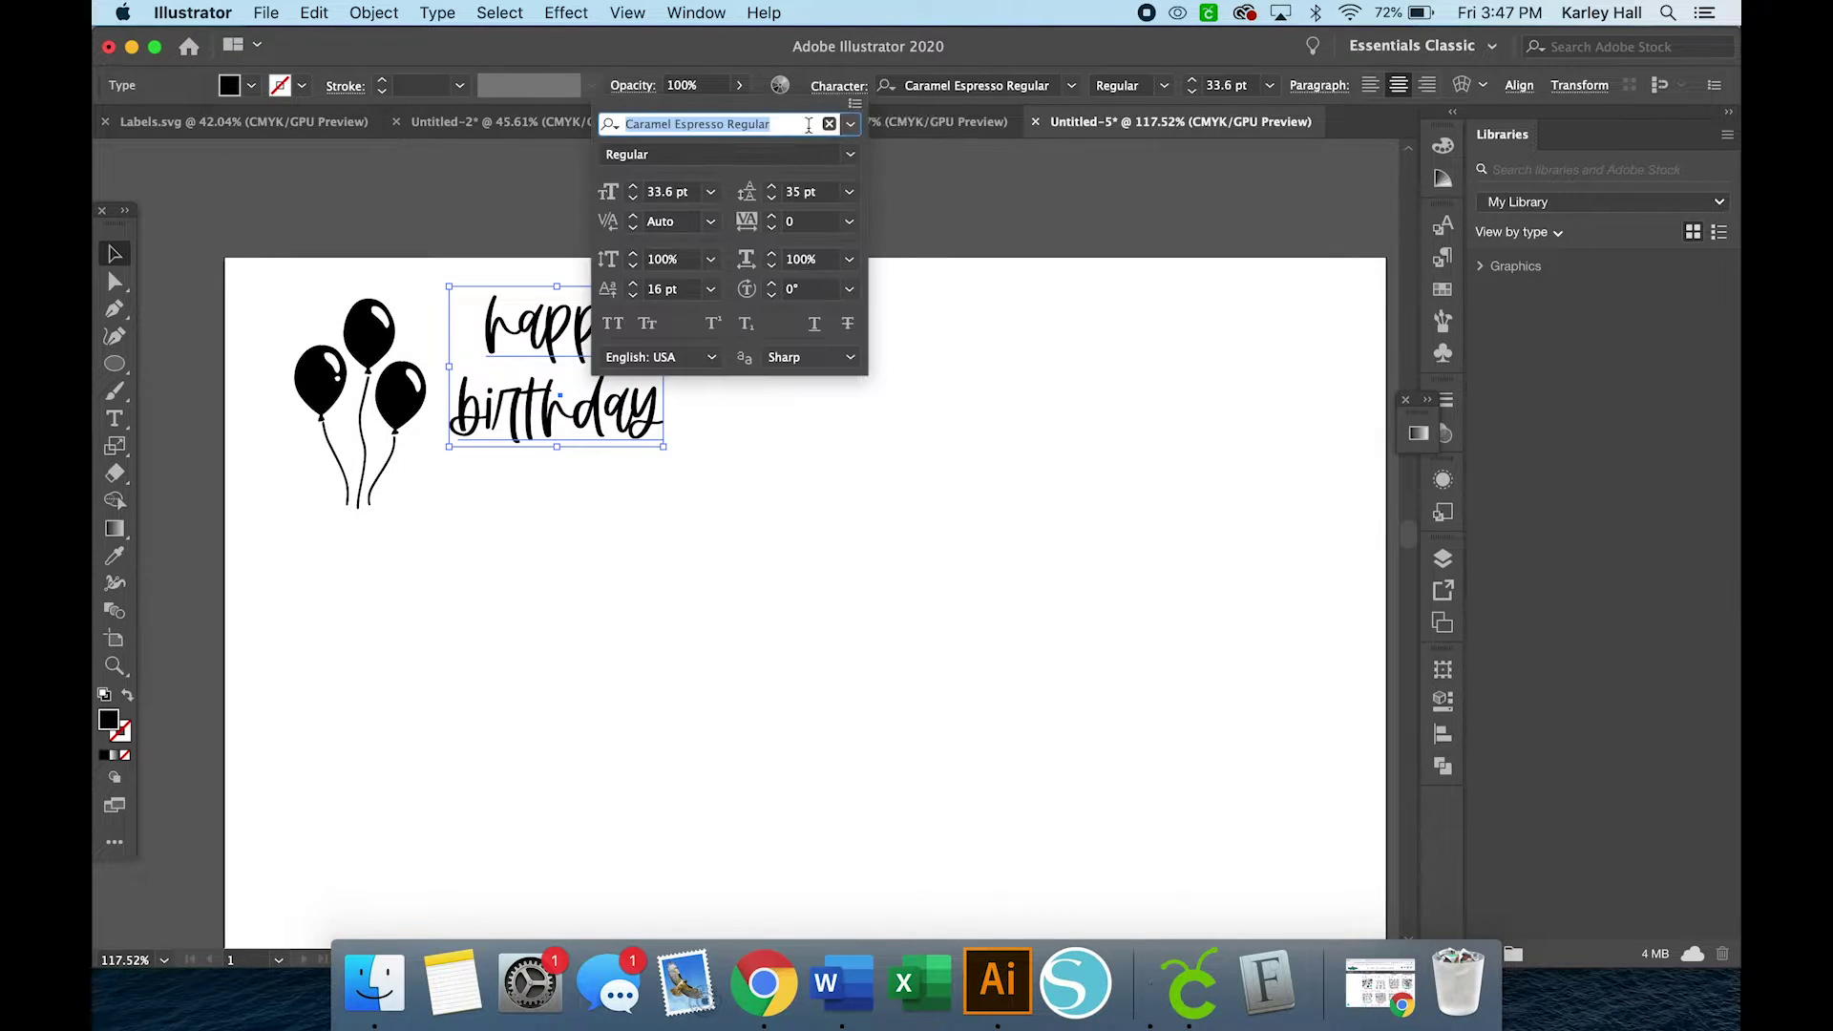
click(772, 200)
click(771, 200)
click(772, 200)
key(Escape)
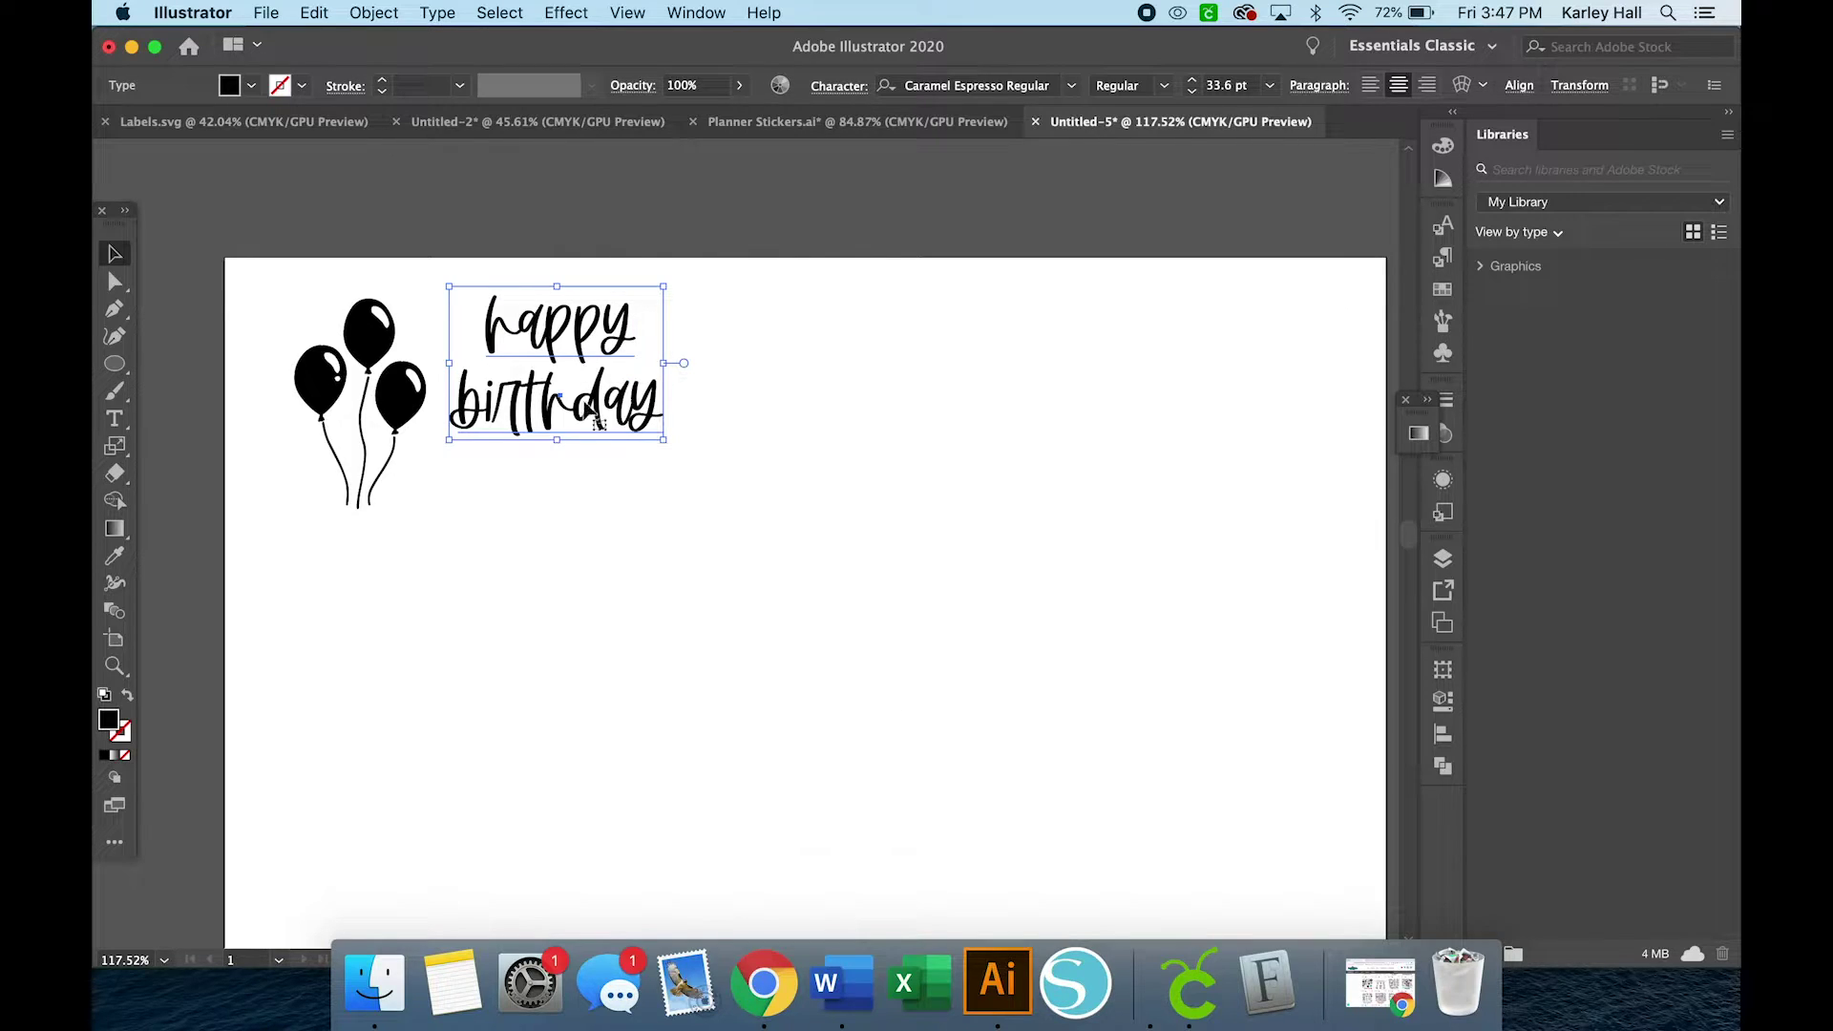
drag(597, 423, 586, 467)
click(696, 518)
- Shrink the balloons slightly, lower the text a bit, and select both together
click(417, 428)
drag(280, 235, 293, 256)
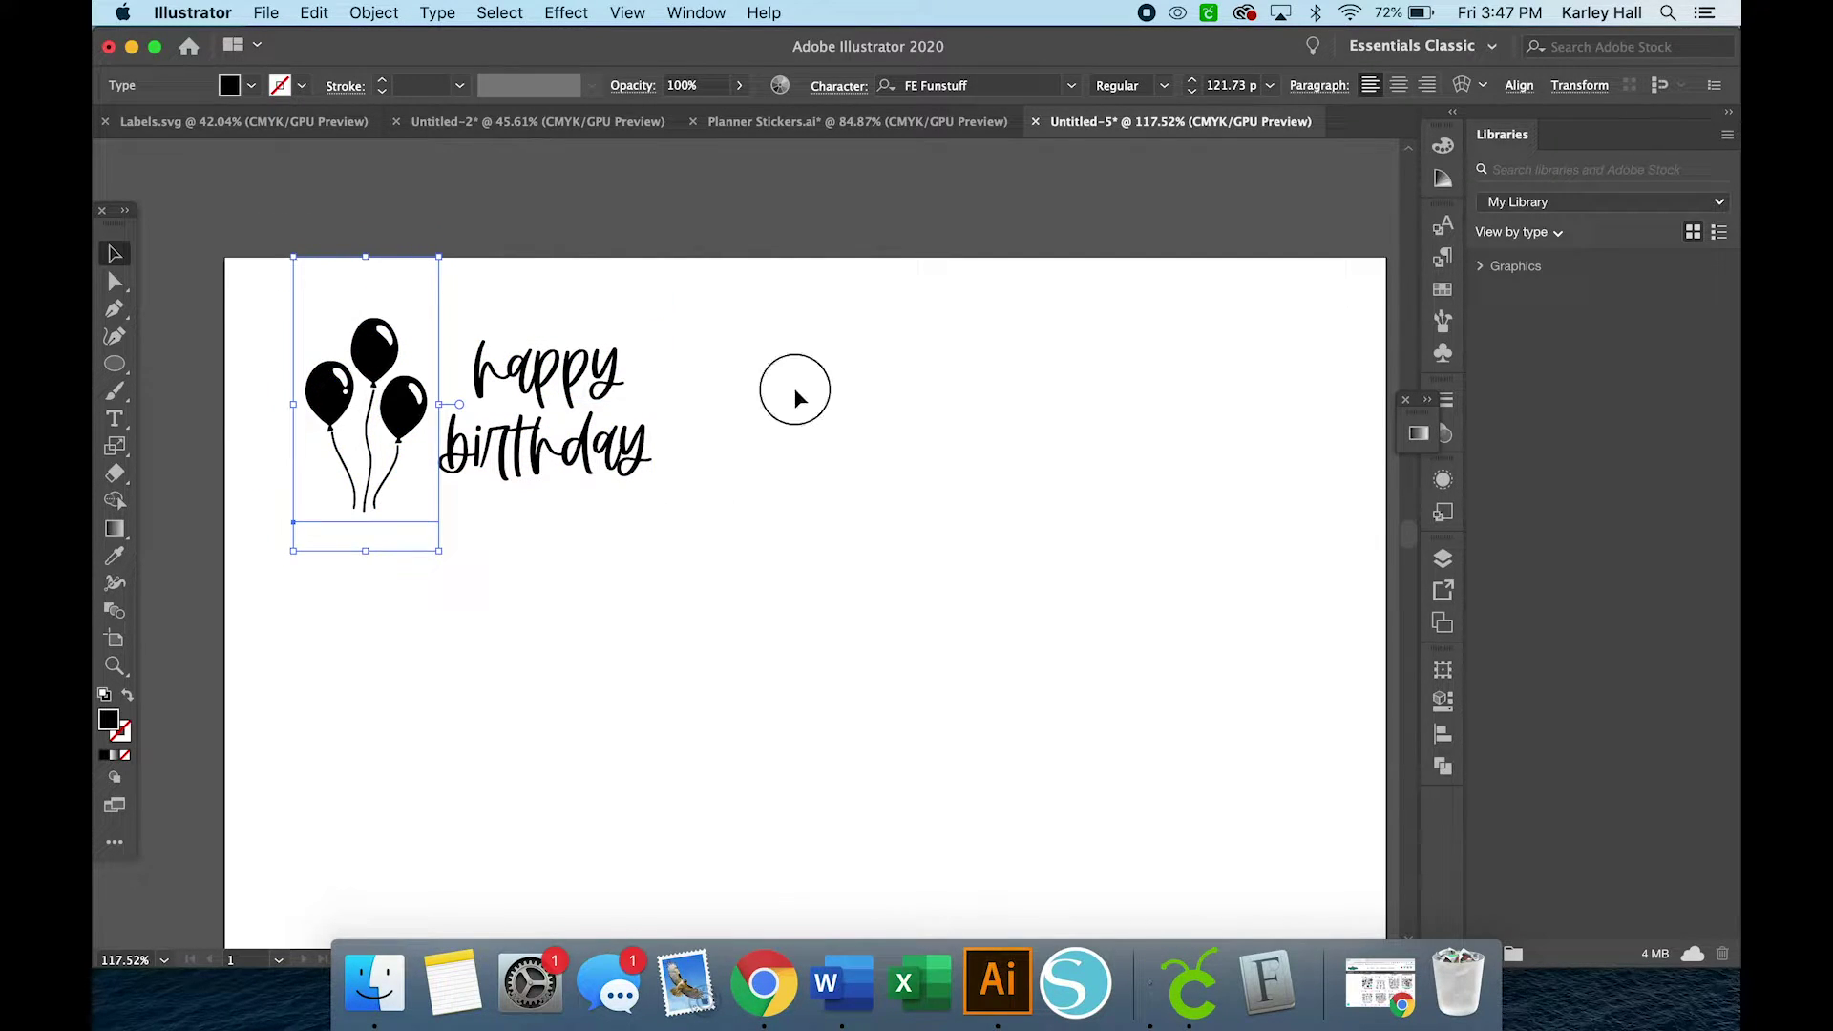
click(795, 393)
drag(541, 474, 540, 485)
click(833, 470)
drag(800, 513, 408, 193)
- Move the balloons and text above the artboard, check Planner Stickers.ai, then return to Untitled-5
scroll(410, 286, up, 5)
drag(419, 370, 353, 268)
click(821, 122)
scroll(349, 332, up, 5)
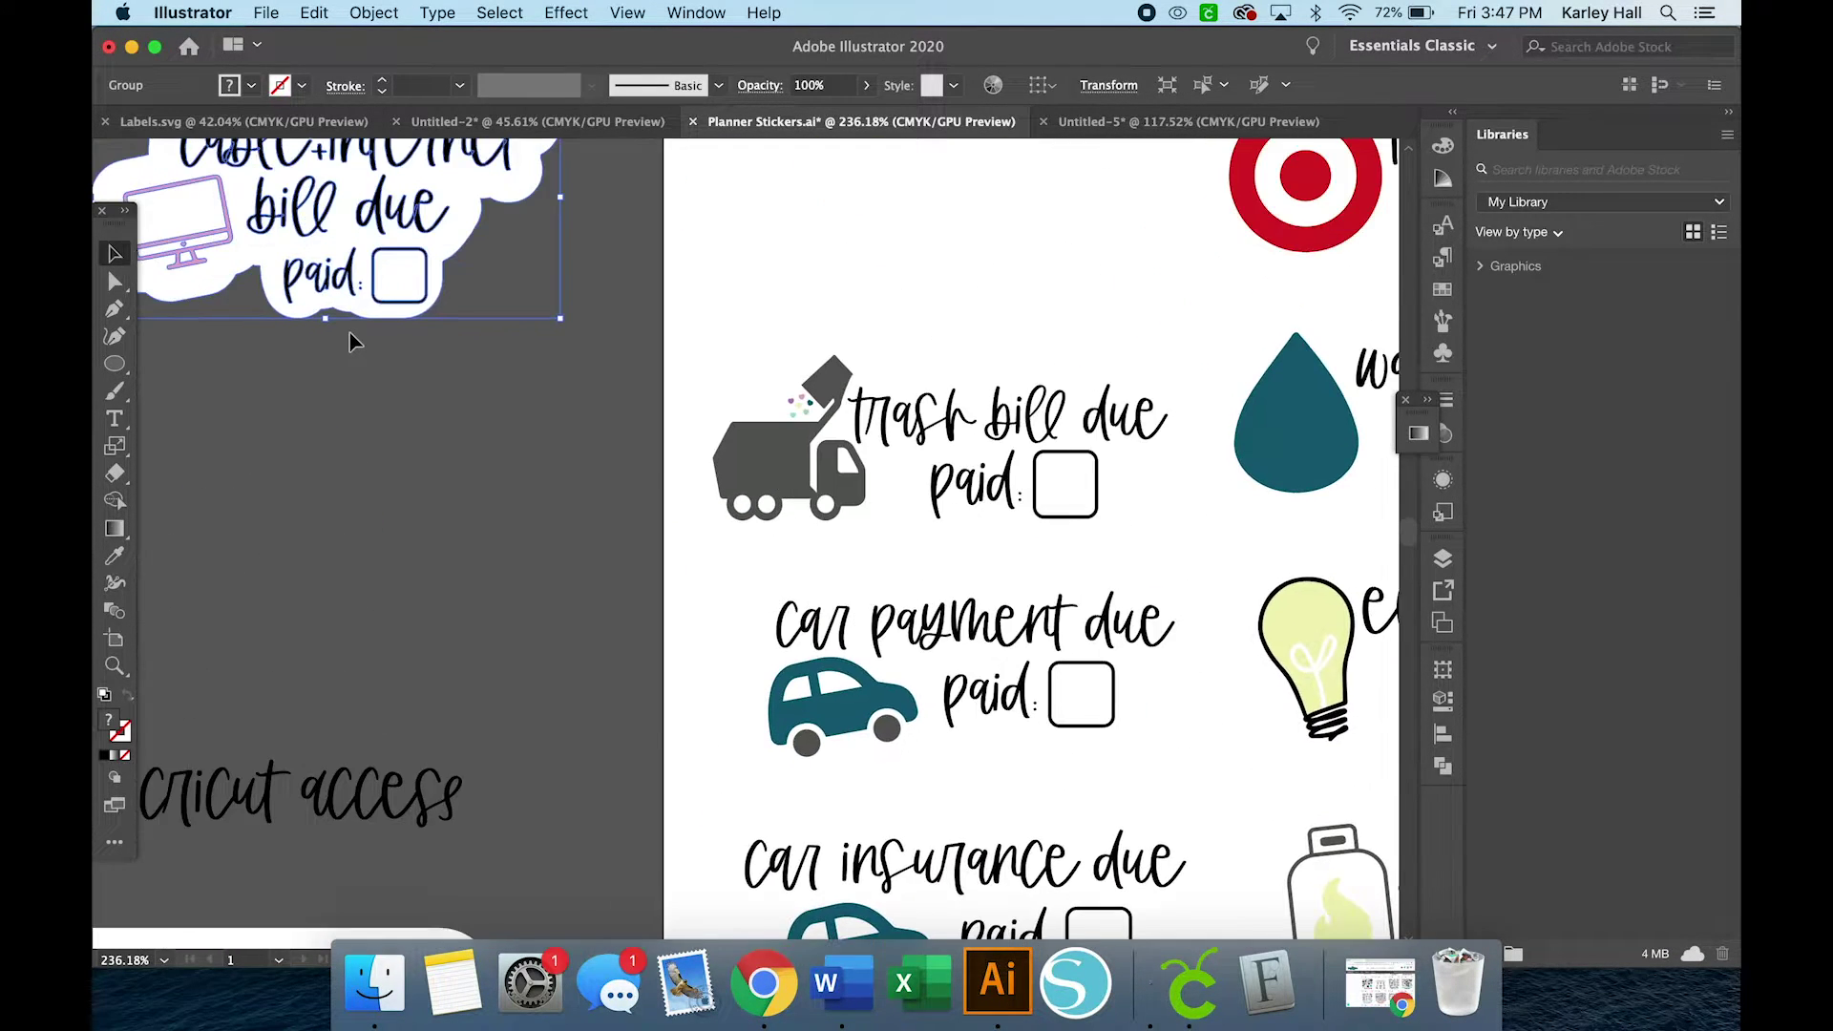
scroll(350, 332, up, 5)
scroll(349, 333, left, 5)
click(668, 577)
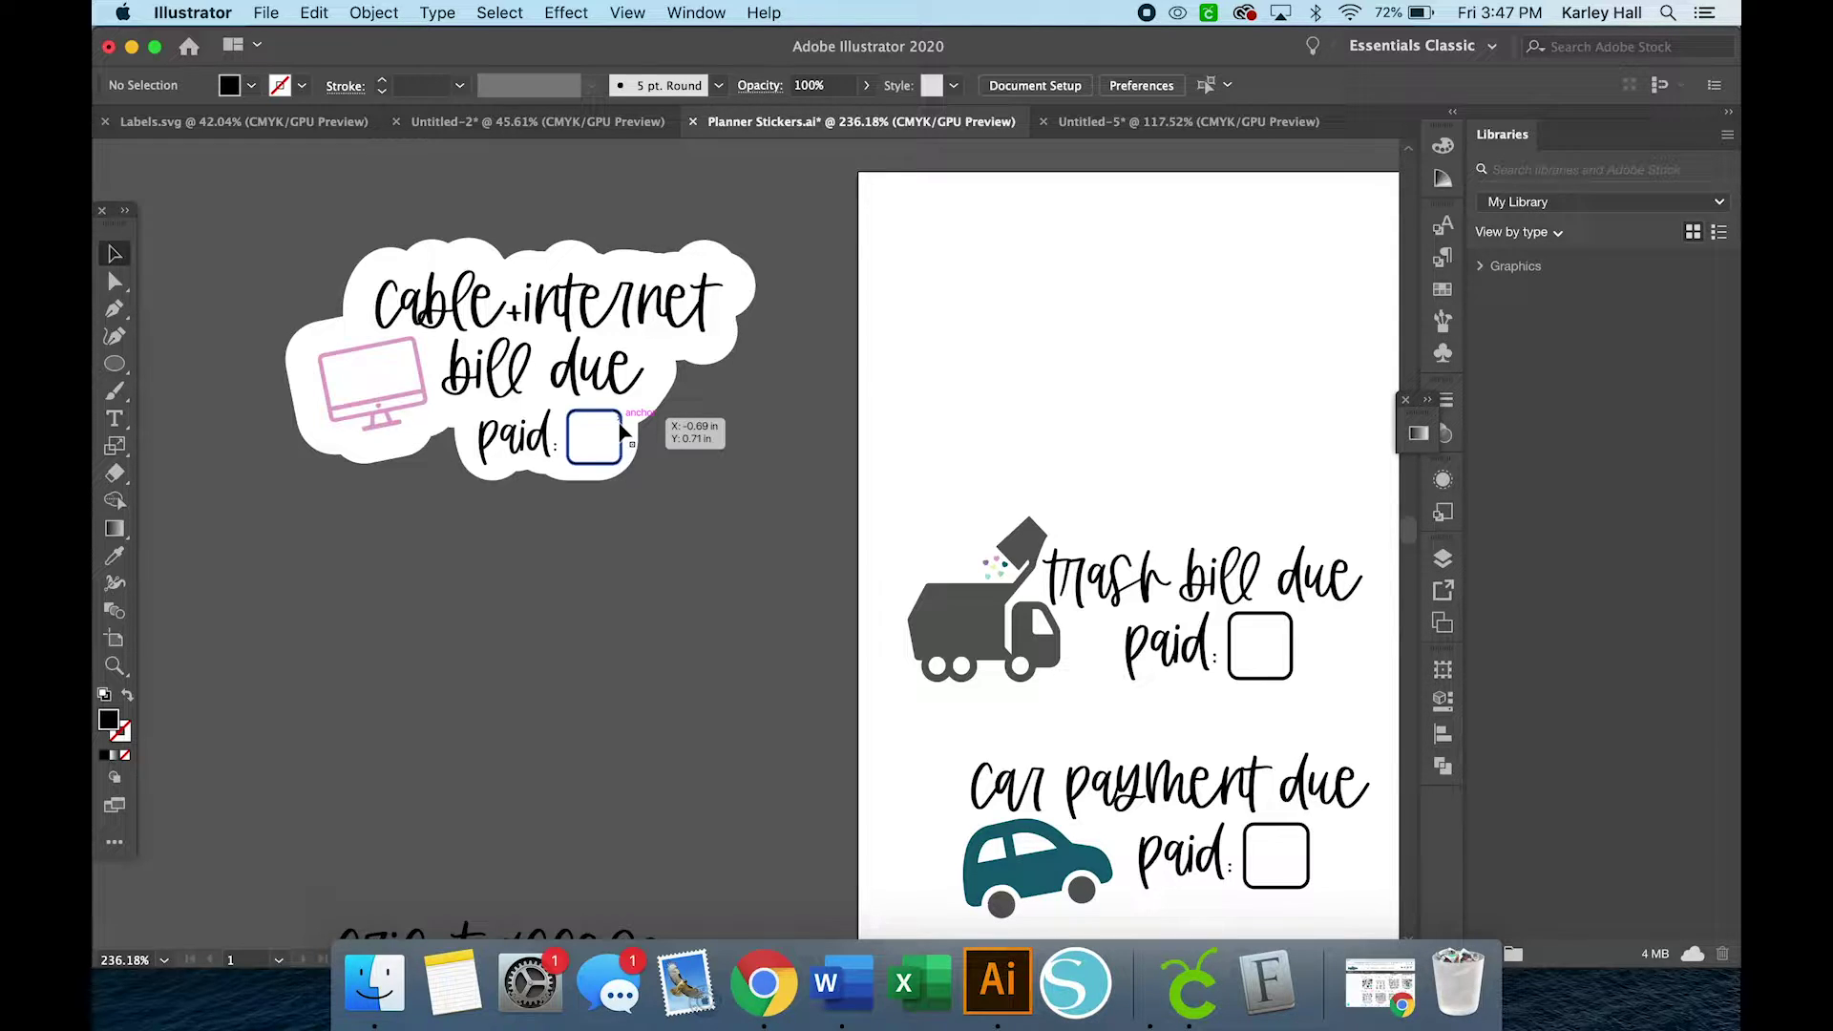
click(1159, 128)
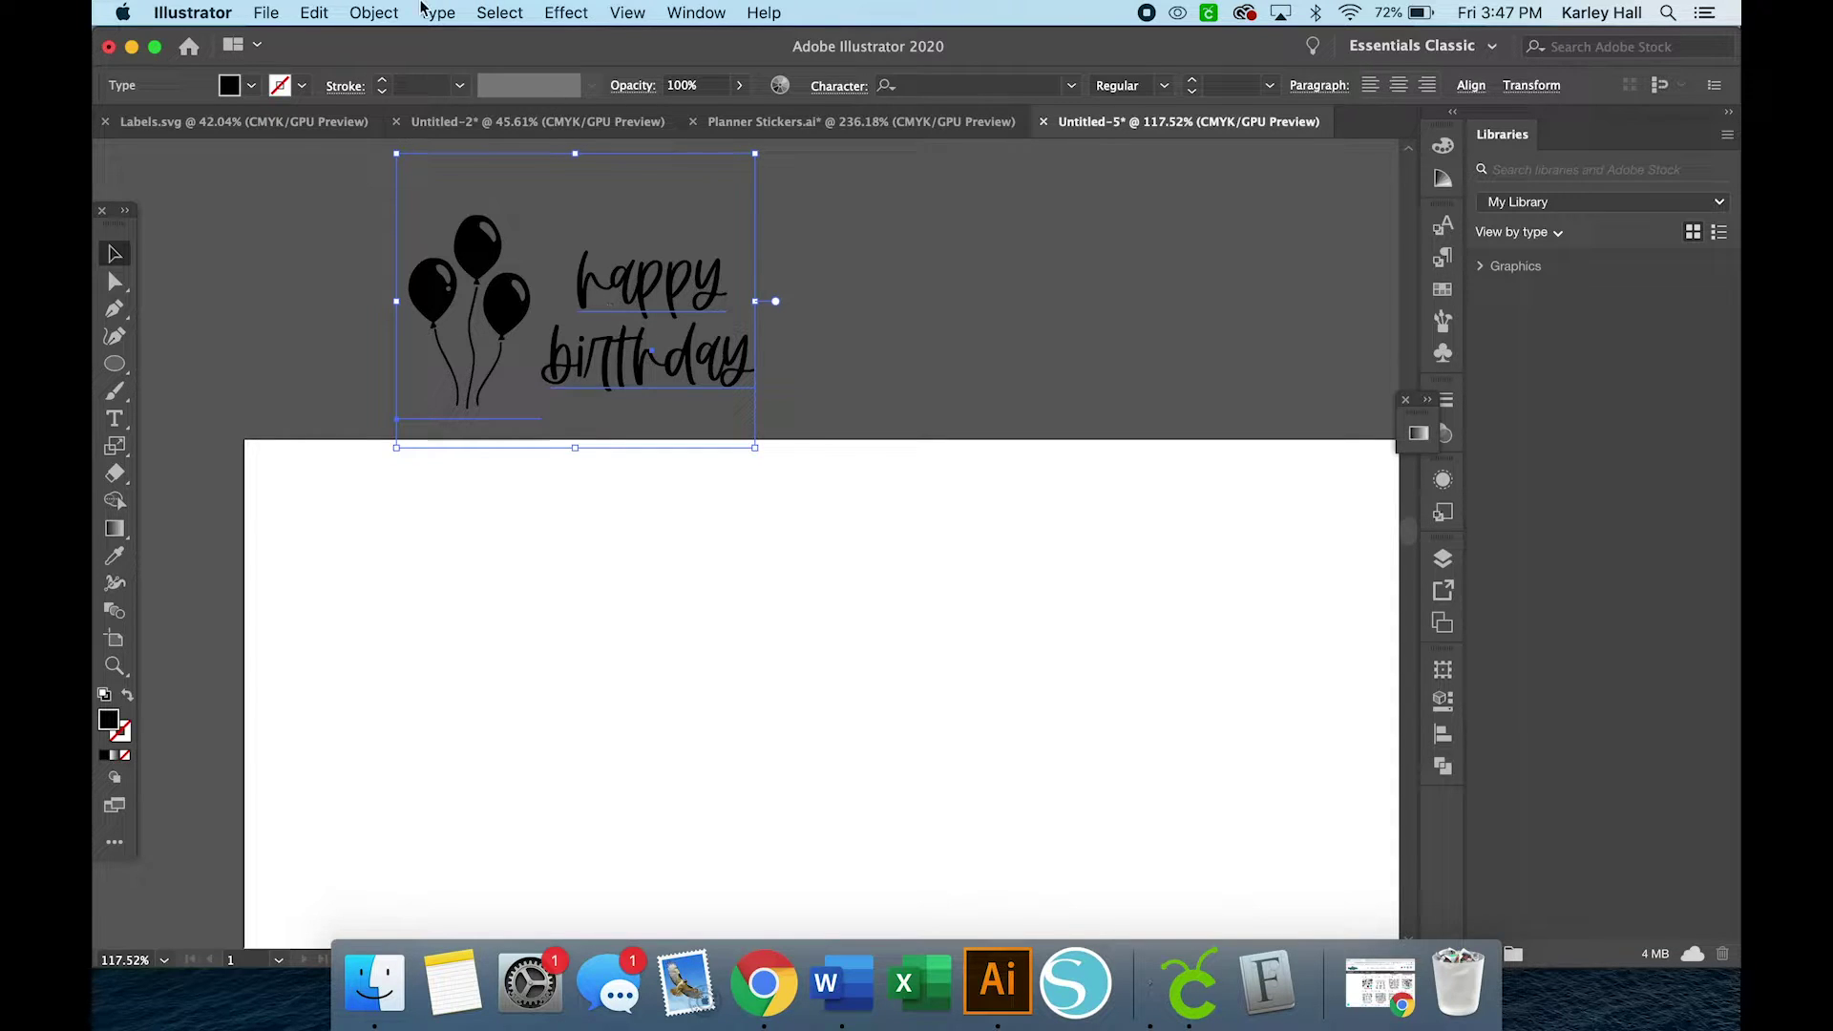
- Convert the happy birthday text to outlines
click(377, 12)
mouse_move(414, 542)
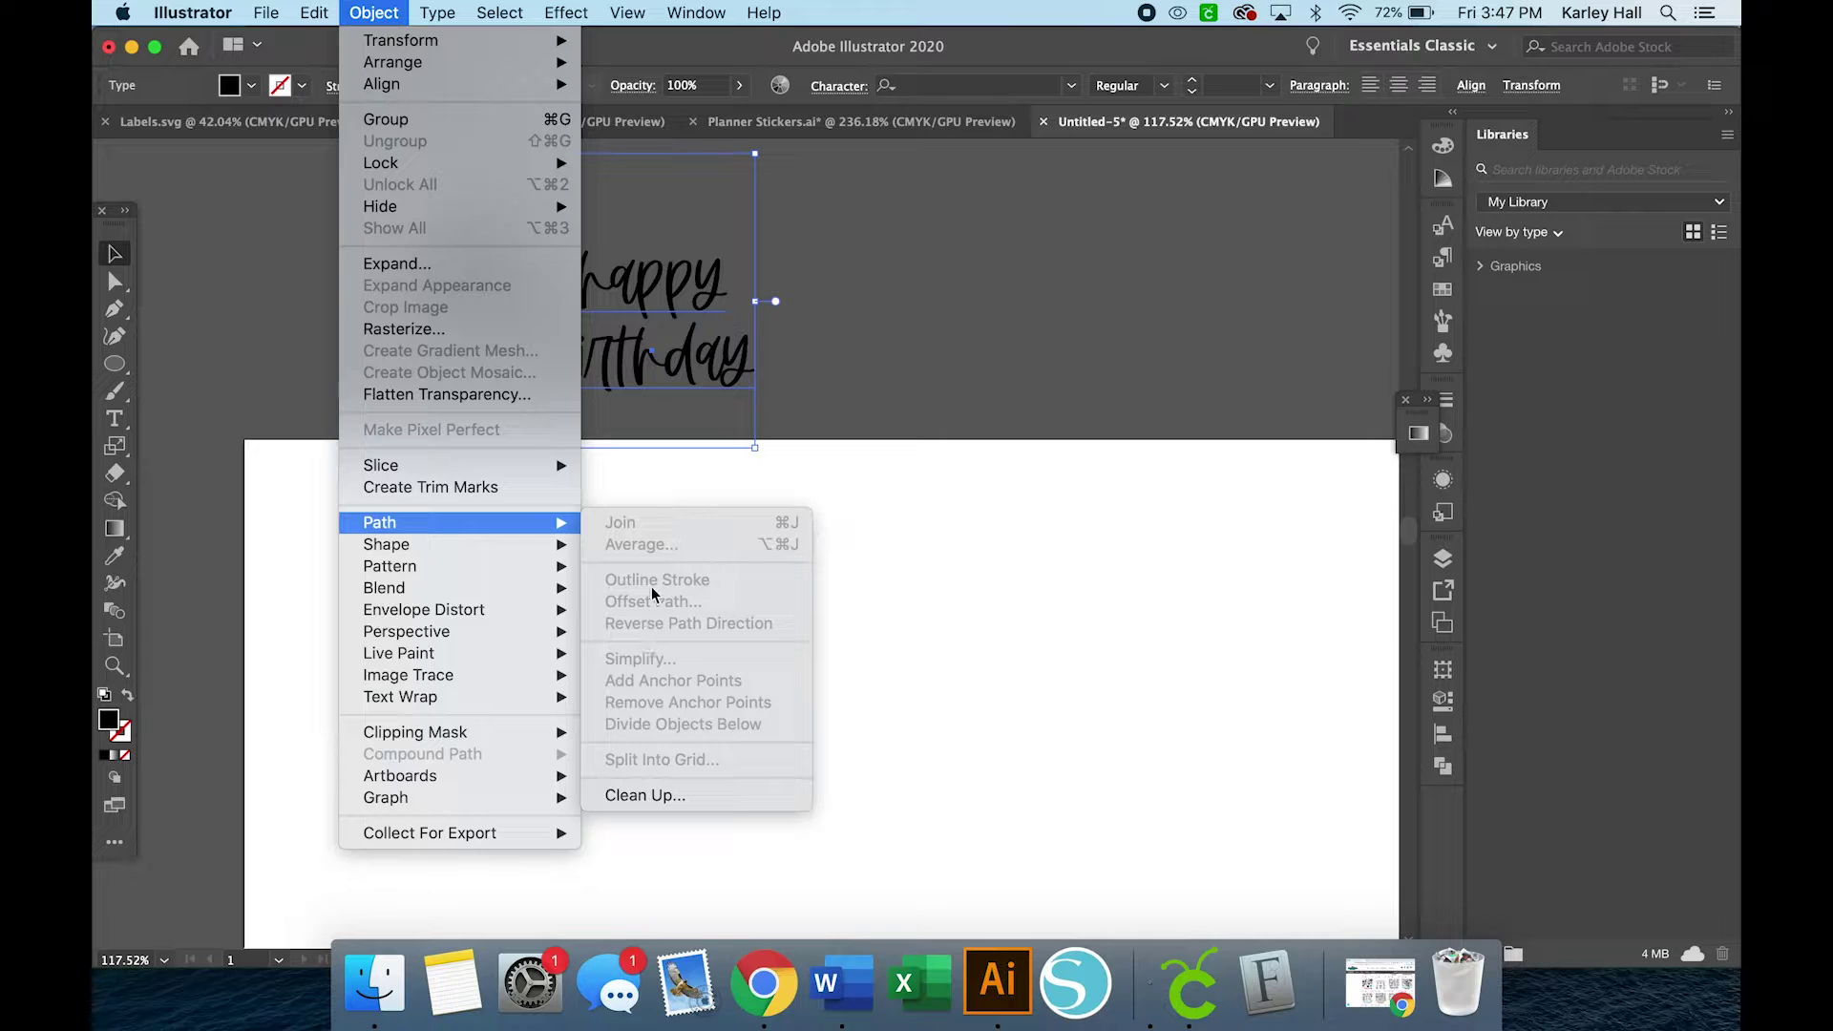
click(976, 340)
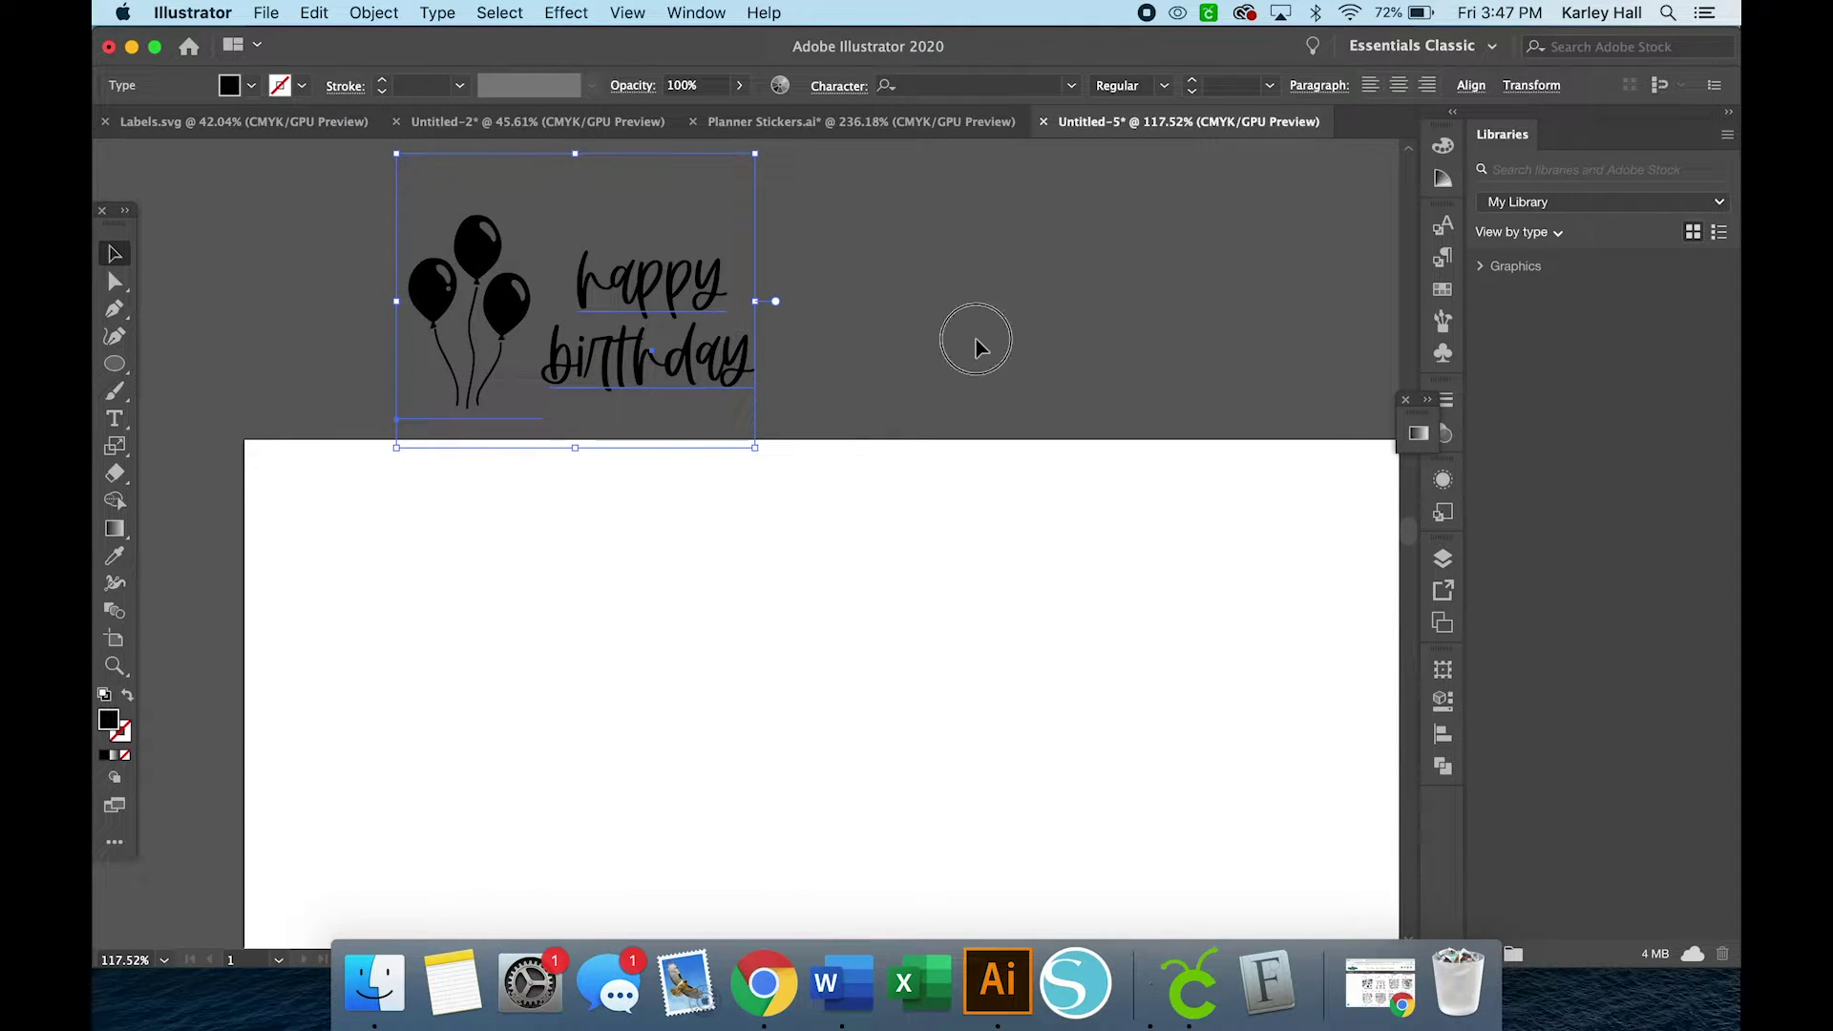
click(976, 340)
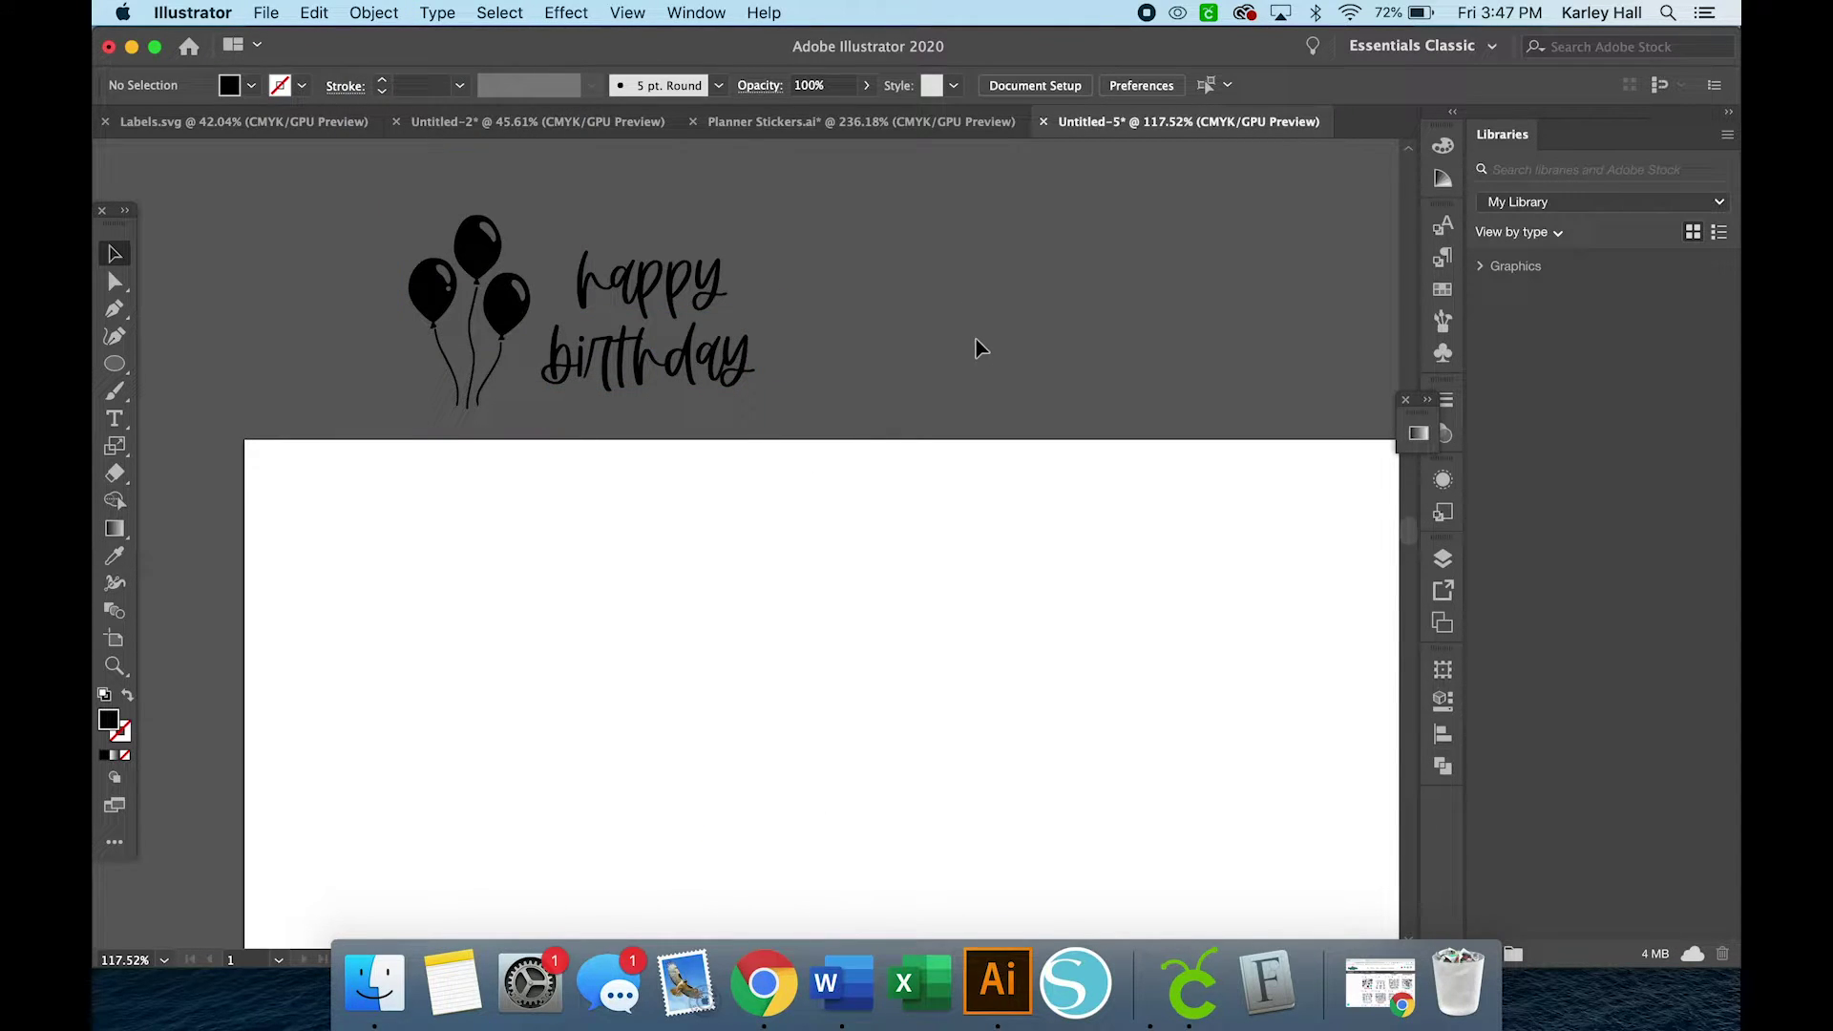
click(655, 280)
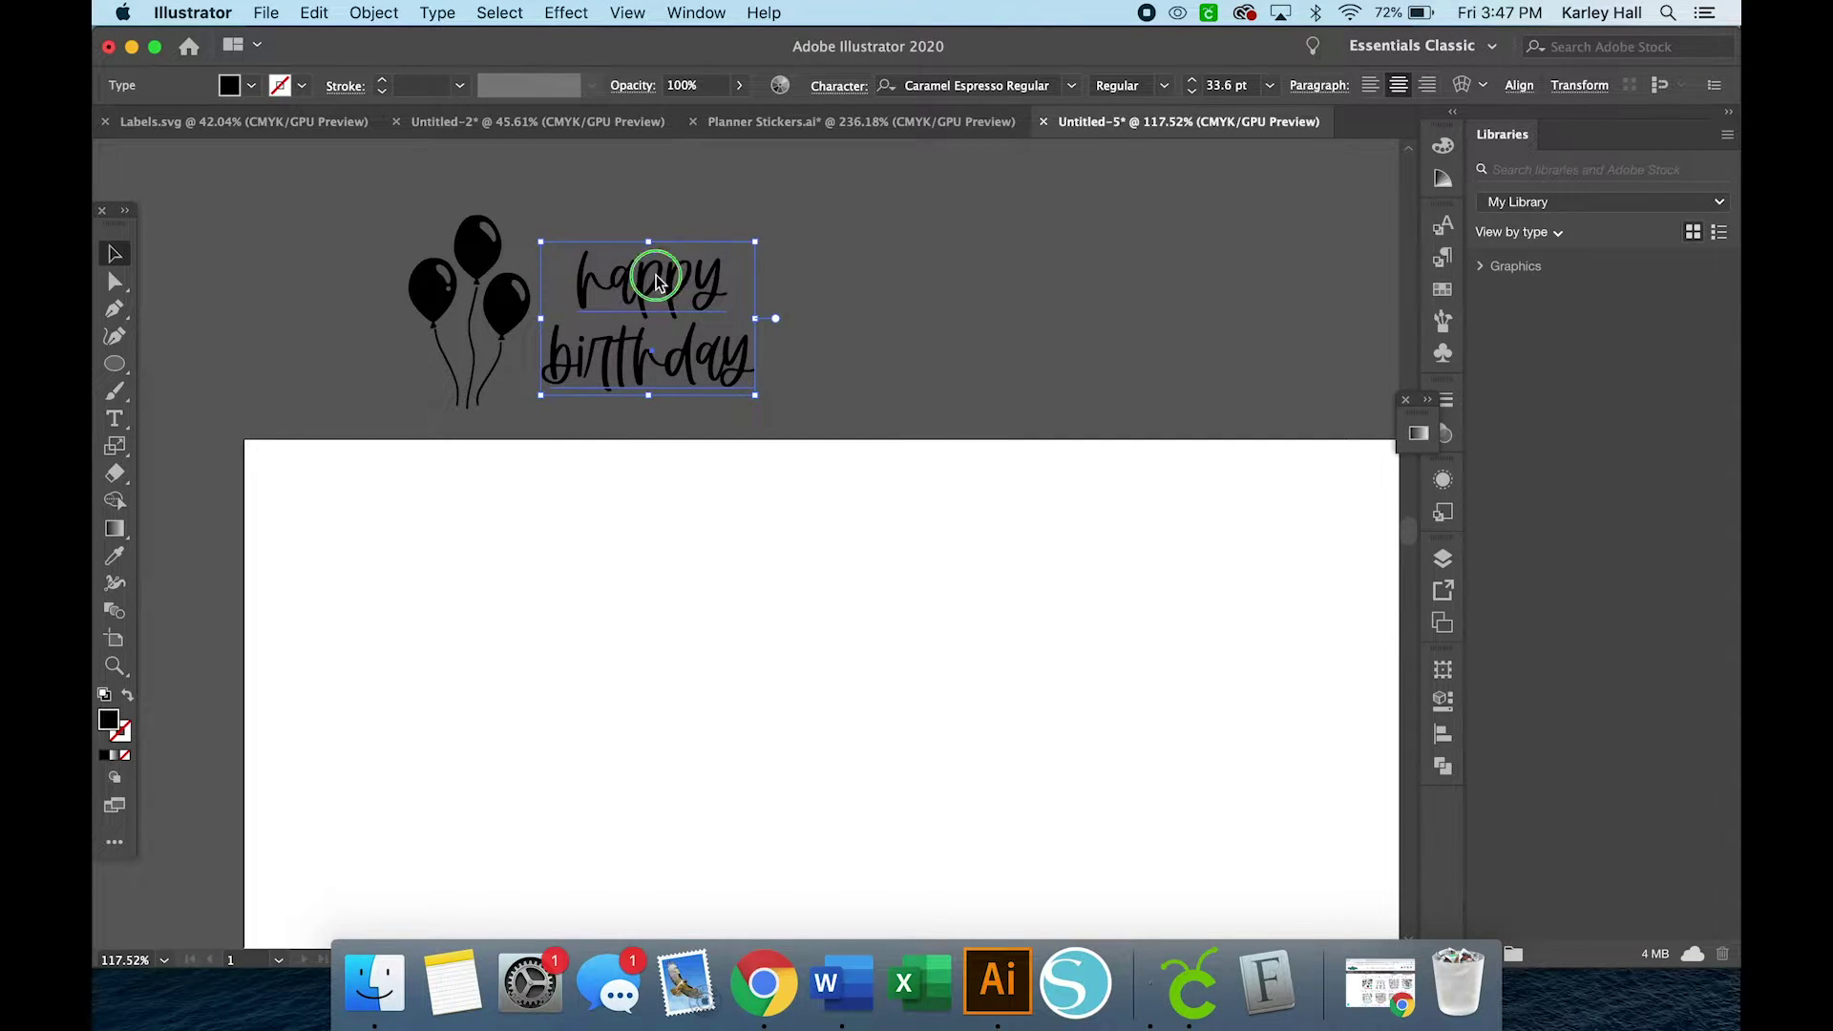
right_click(656, 277)
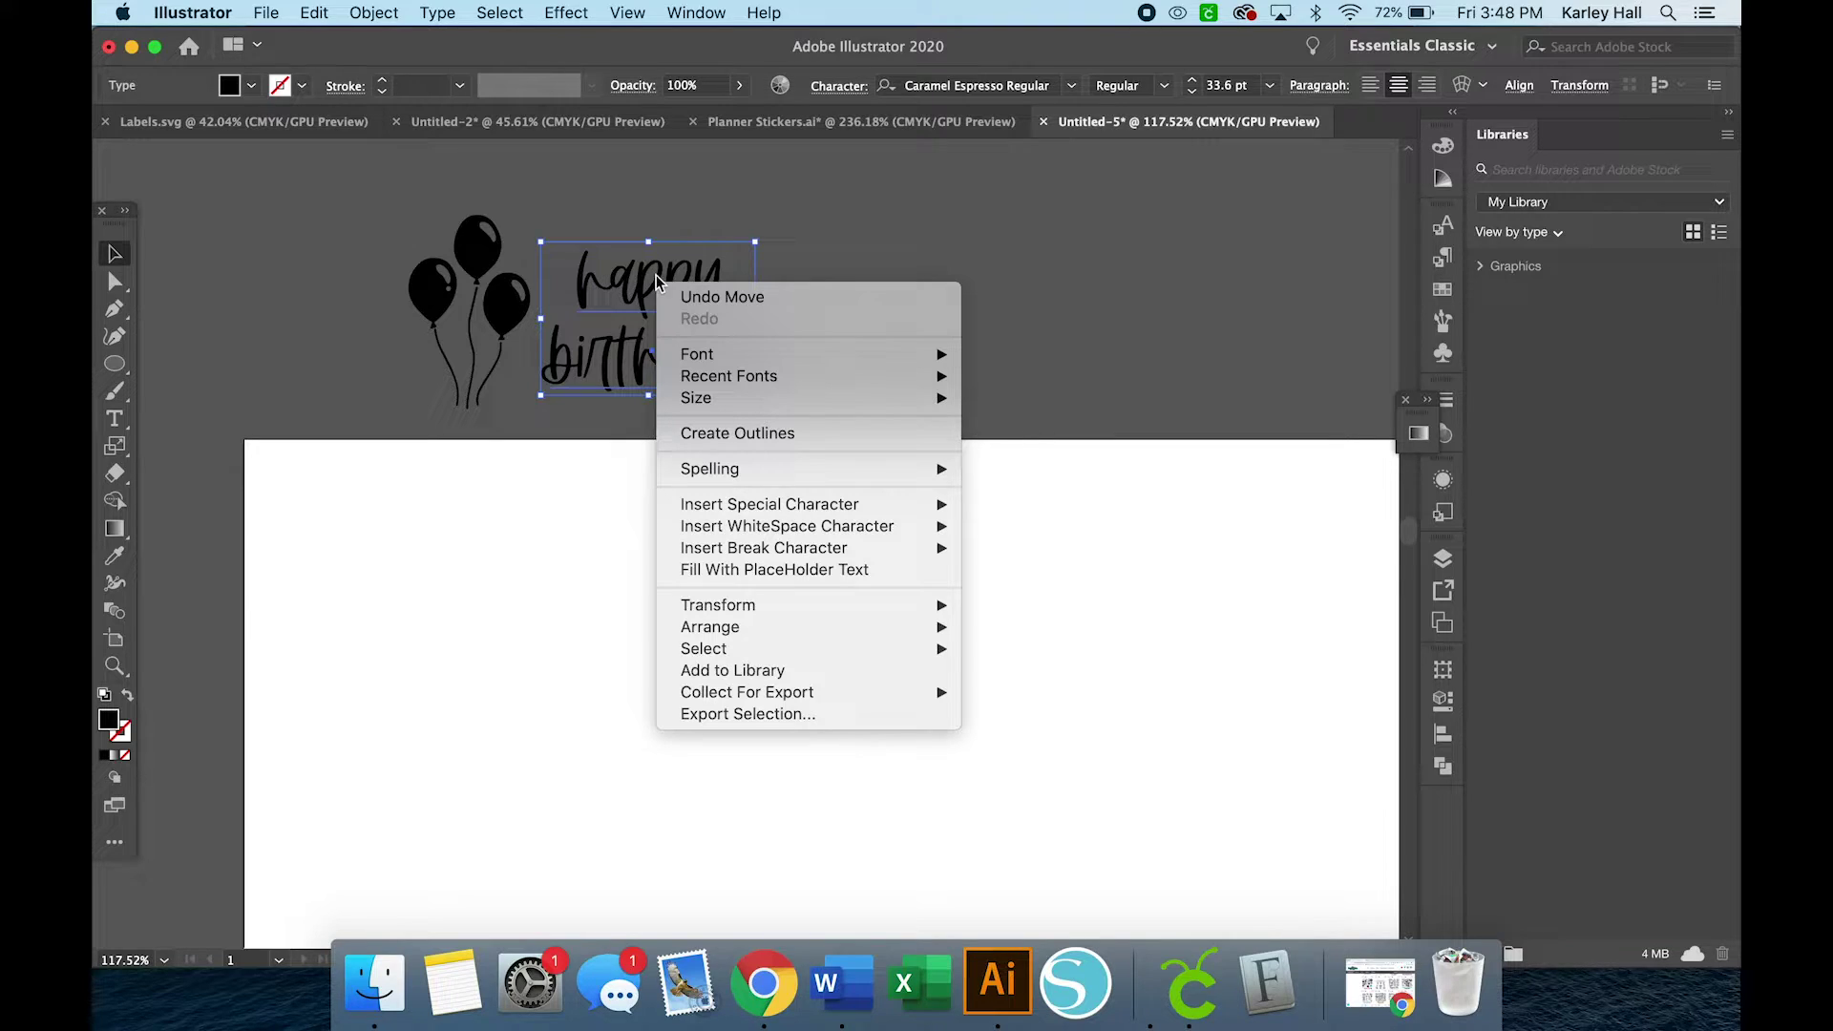
click(735, 434)
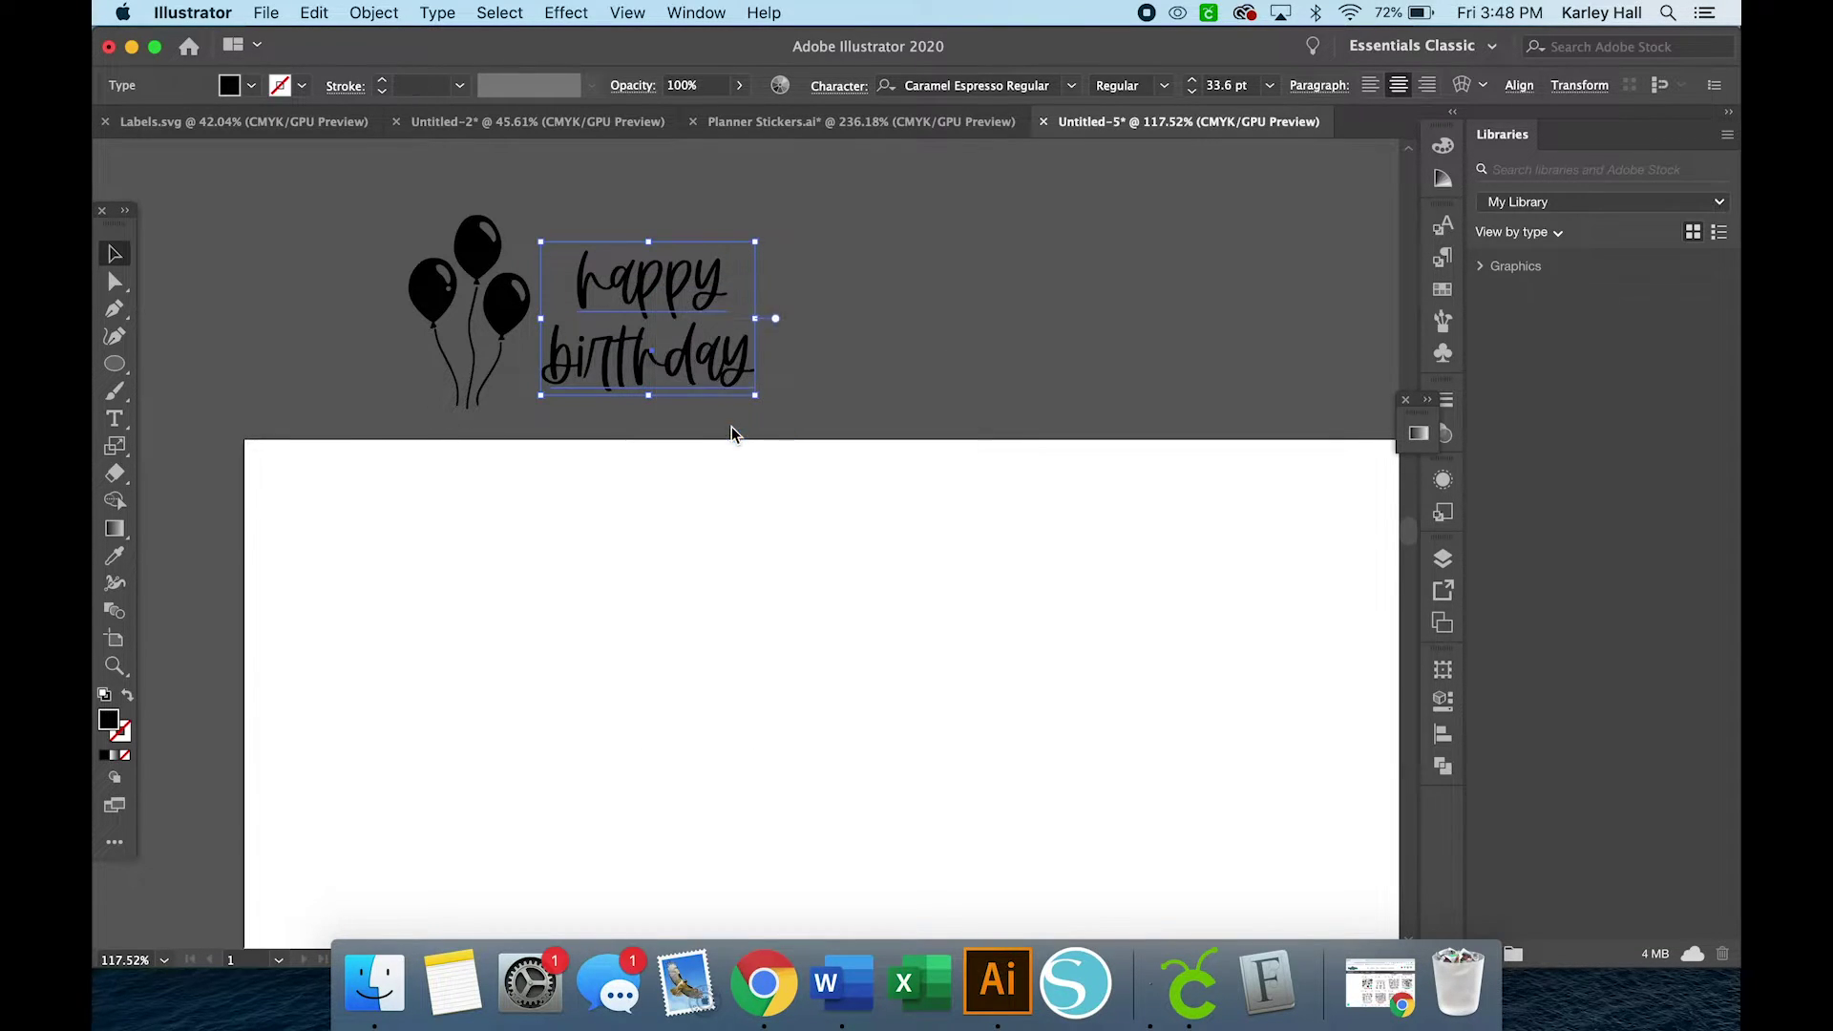
- Convert the balloon glyph to outlines as well
click(455, 299)
right_click(441, 287)
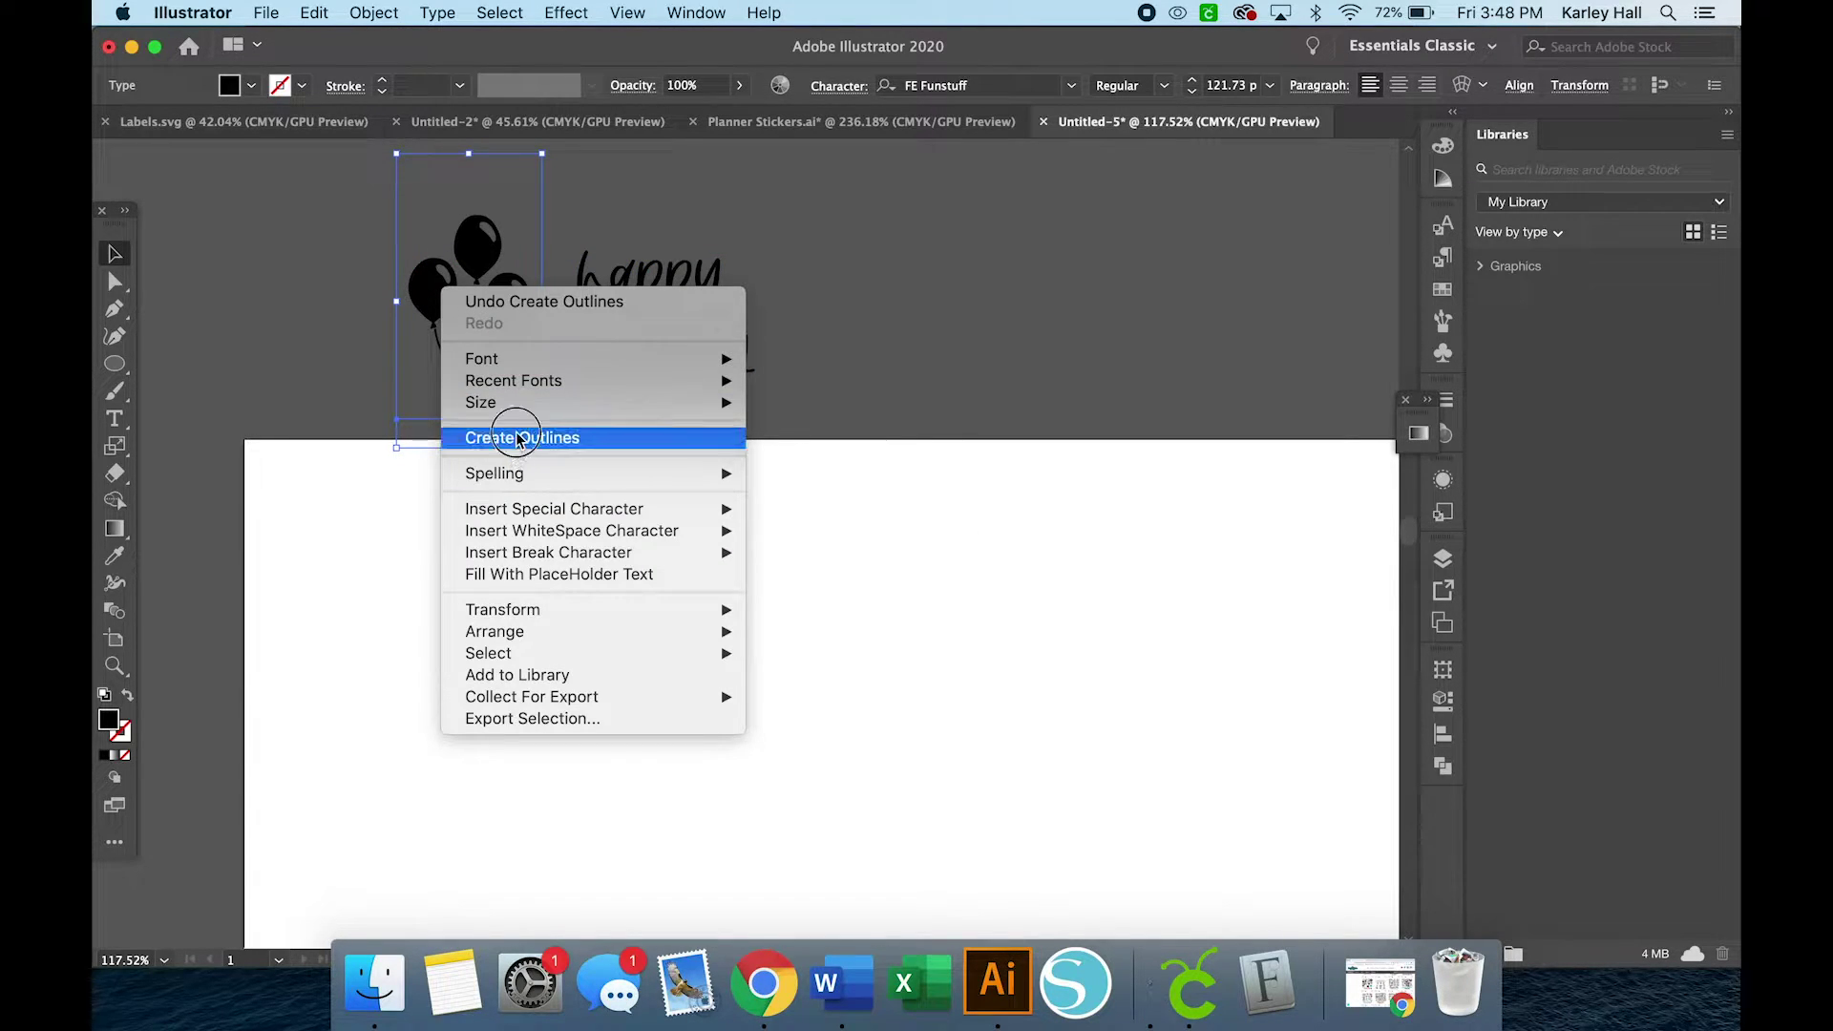
click(513, 439)
click(797, 435)
scroll(786, 437, up, 5)
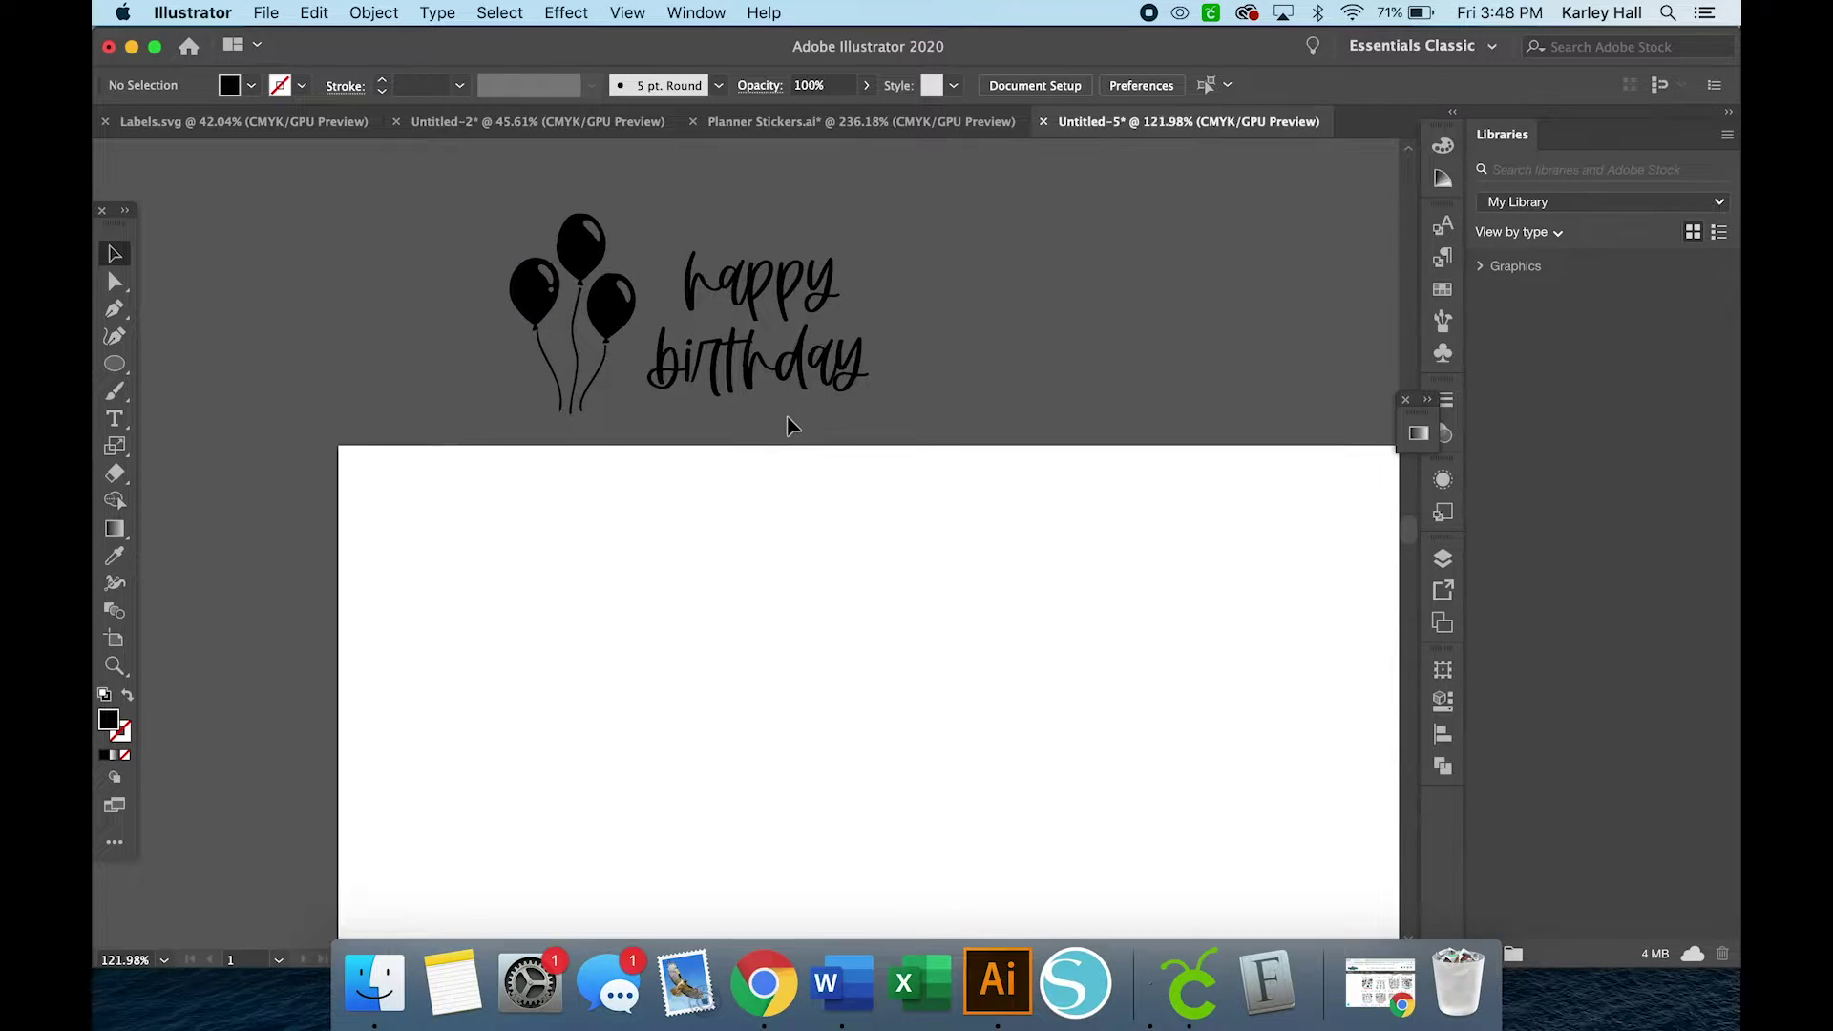
- In Outline view, unite the happy birthday letters with Pathfinder, then return to Preview
scroll(789, 425, right, 3)
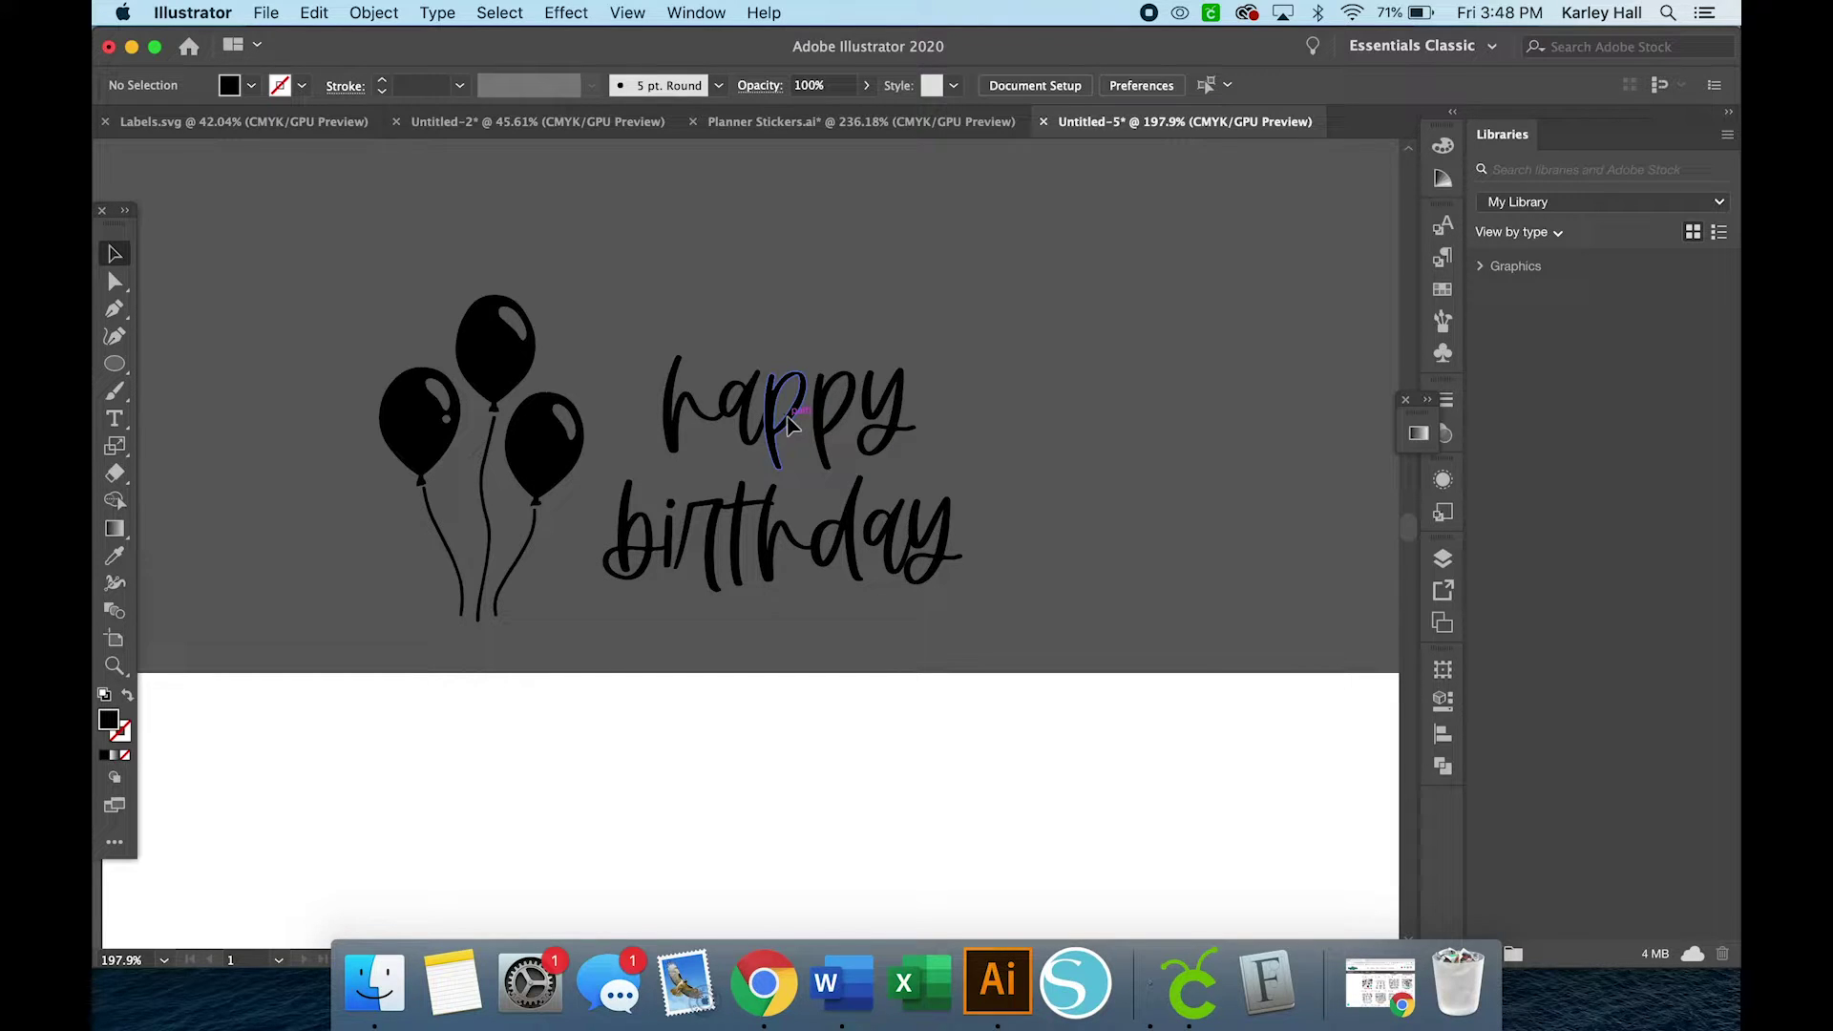
click(628, 12)
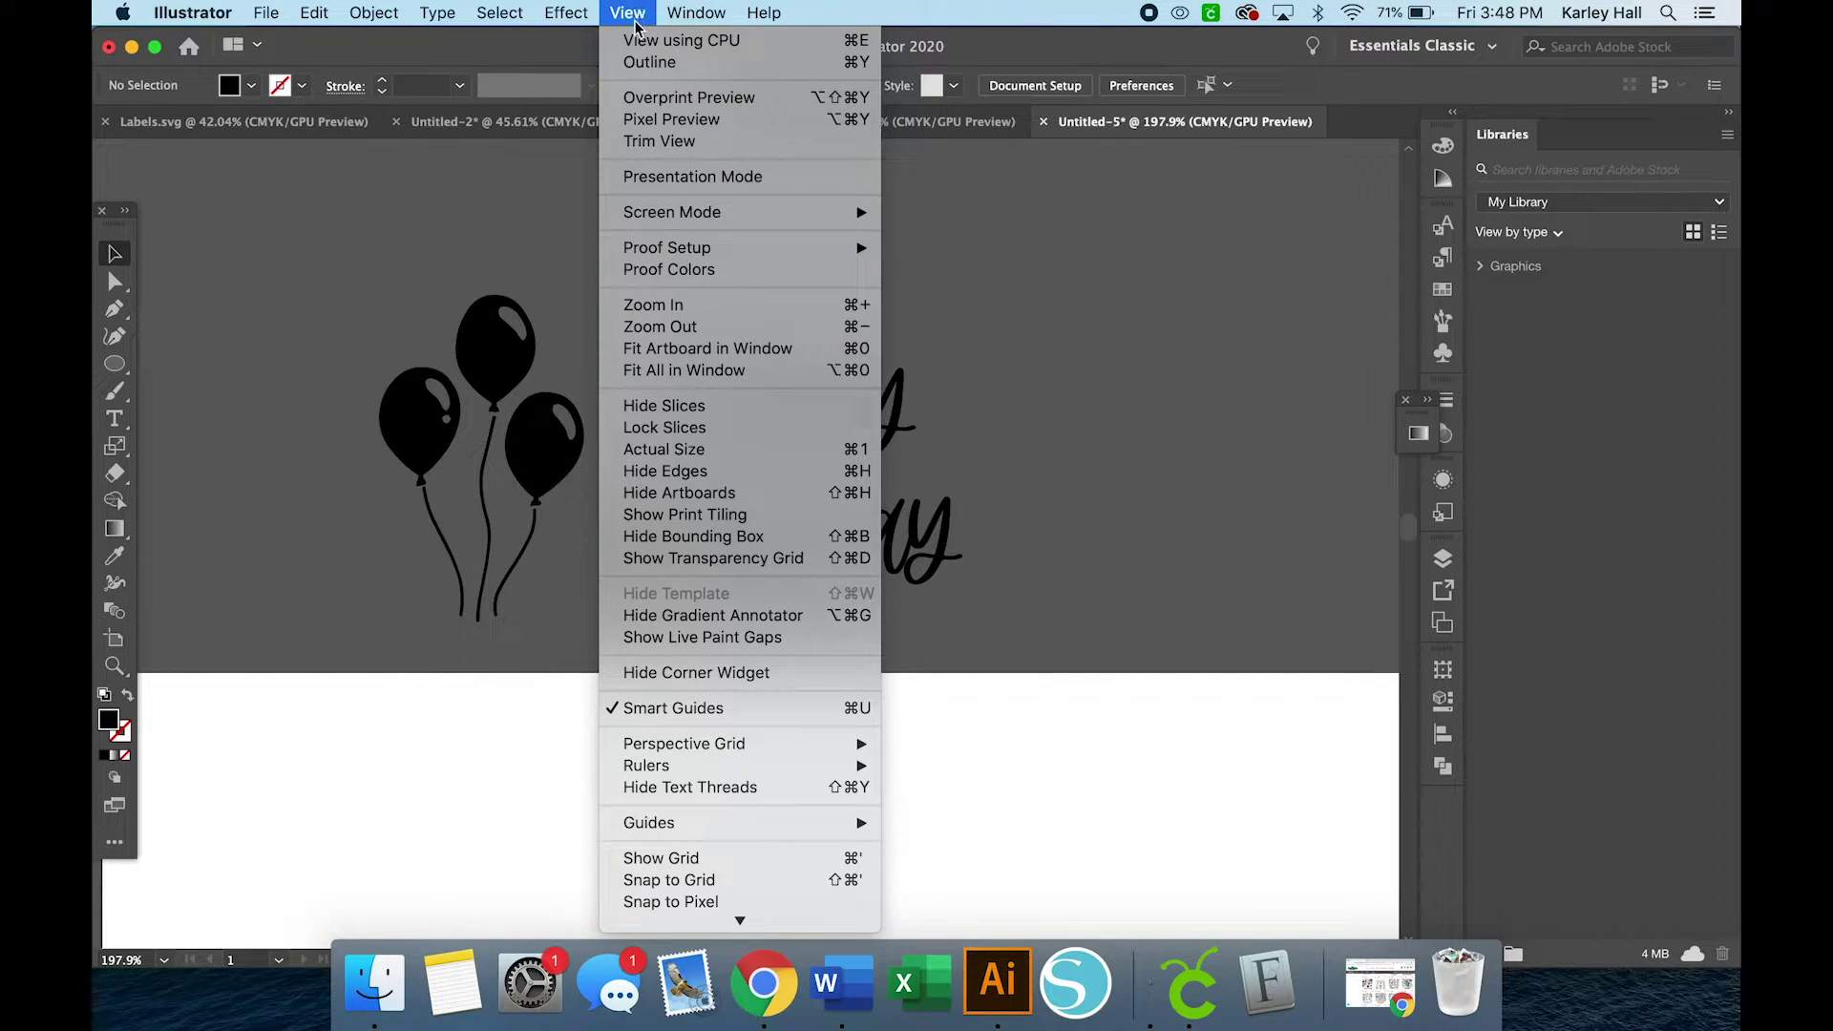
click(727, 69)
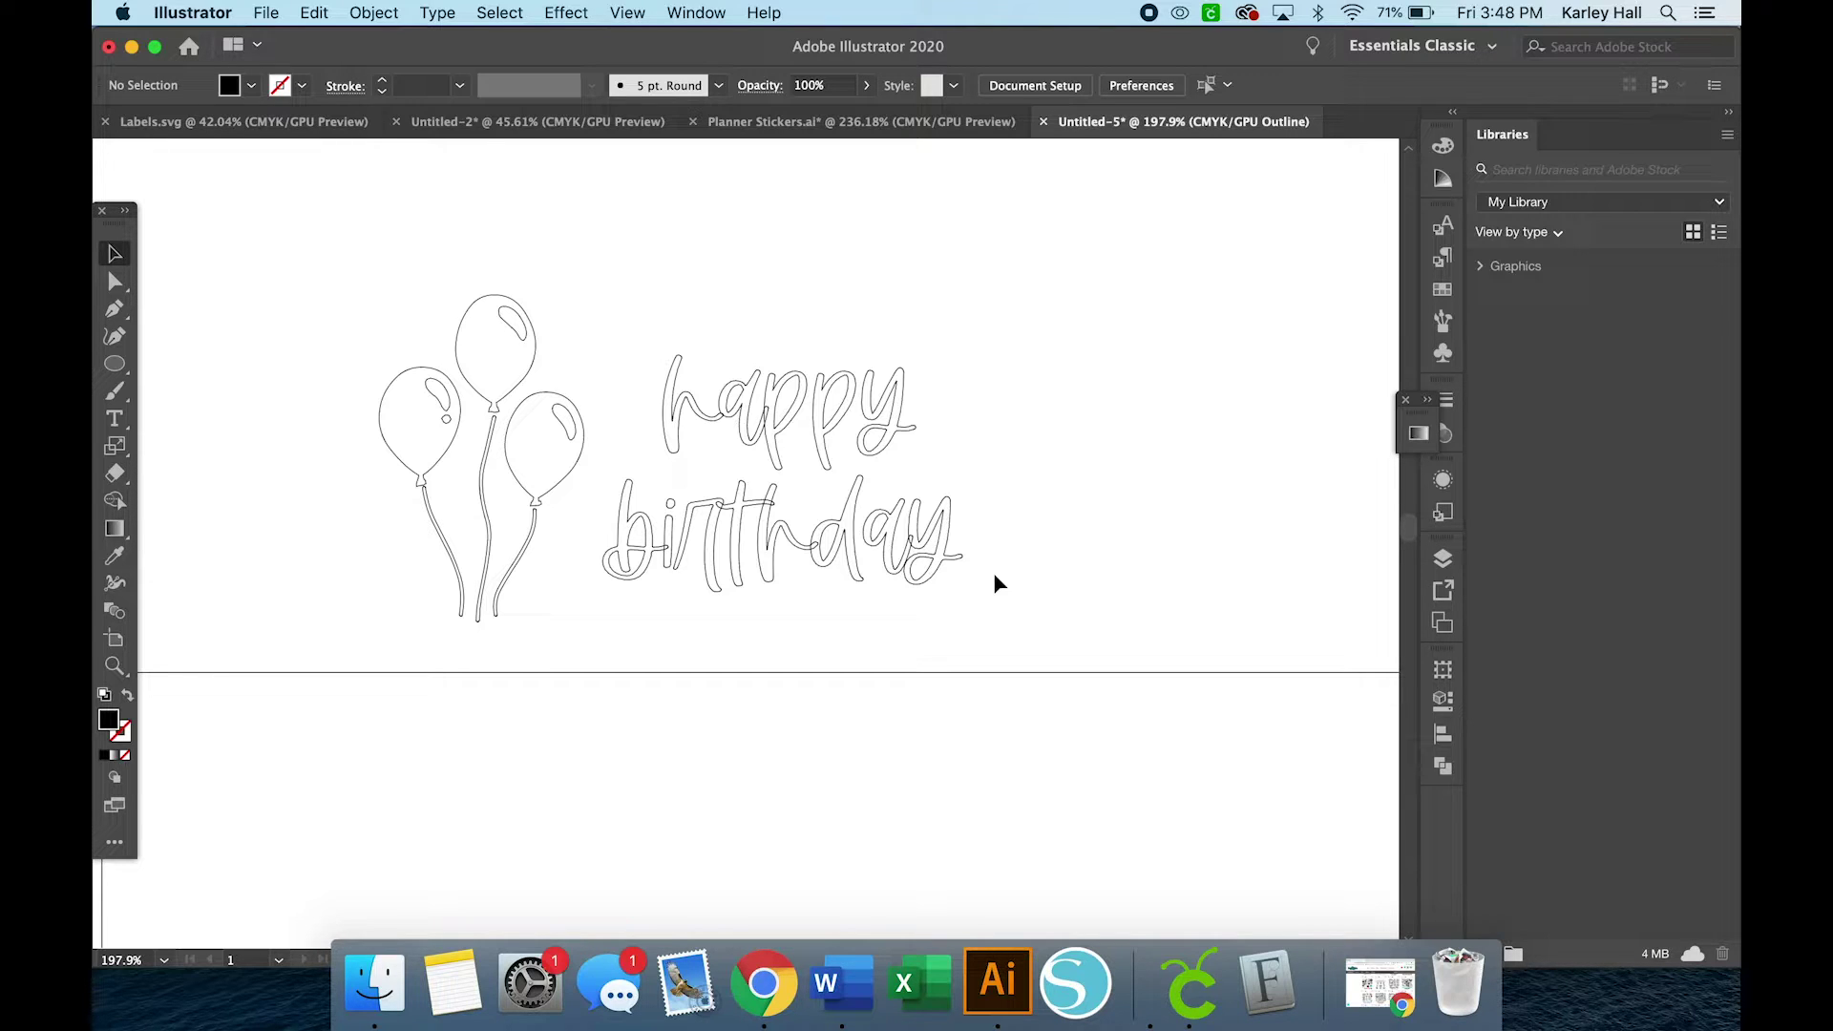
drag(1033, 595, 625, 318)
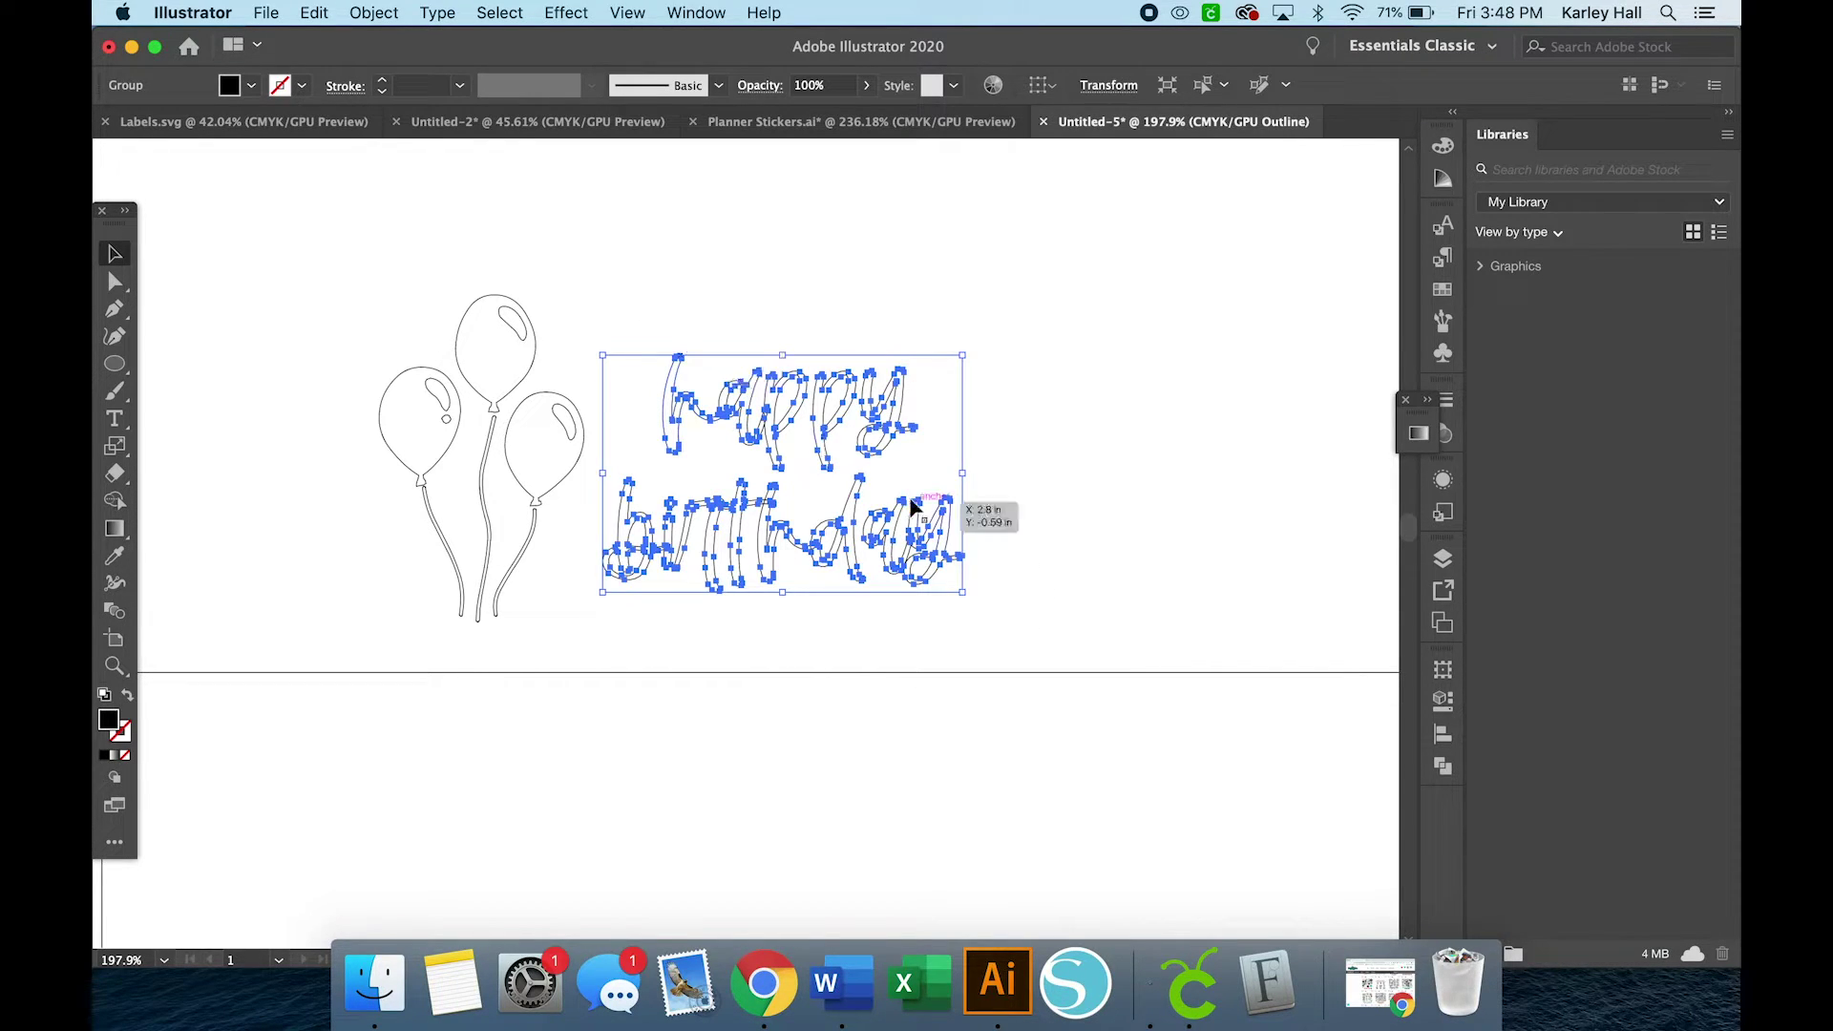
click(1455, 775)
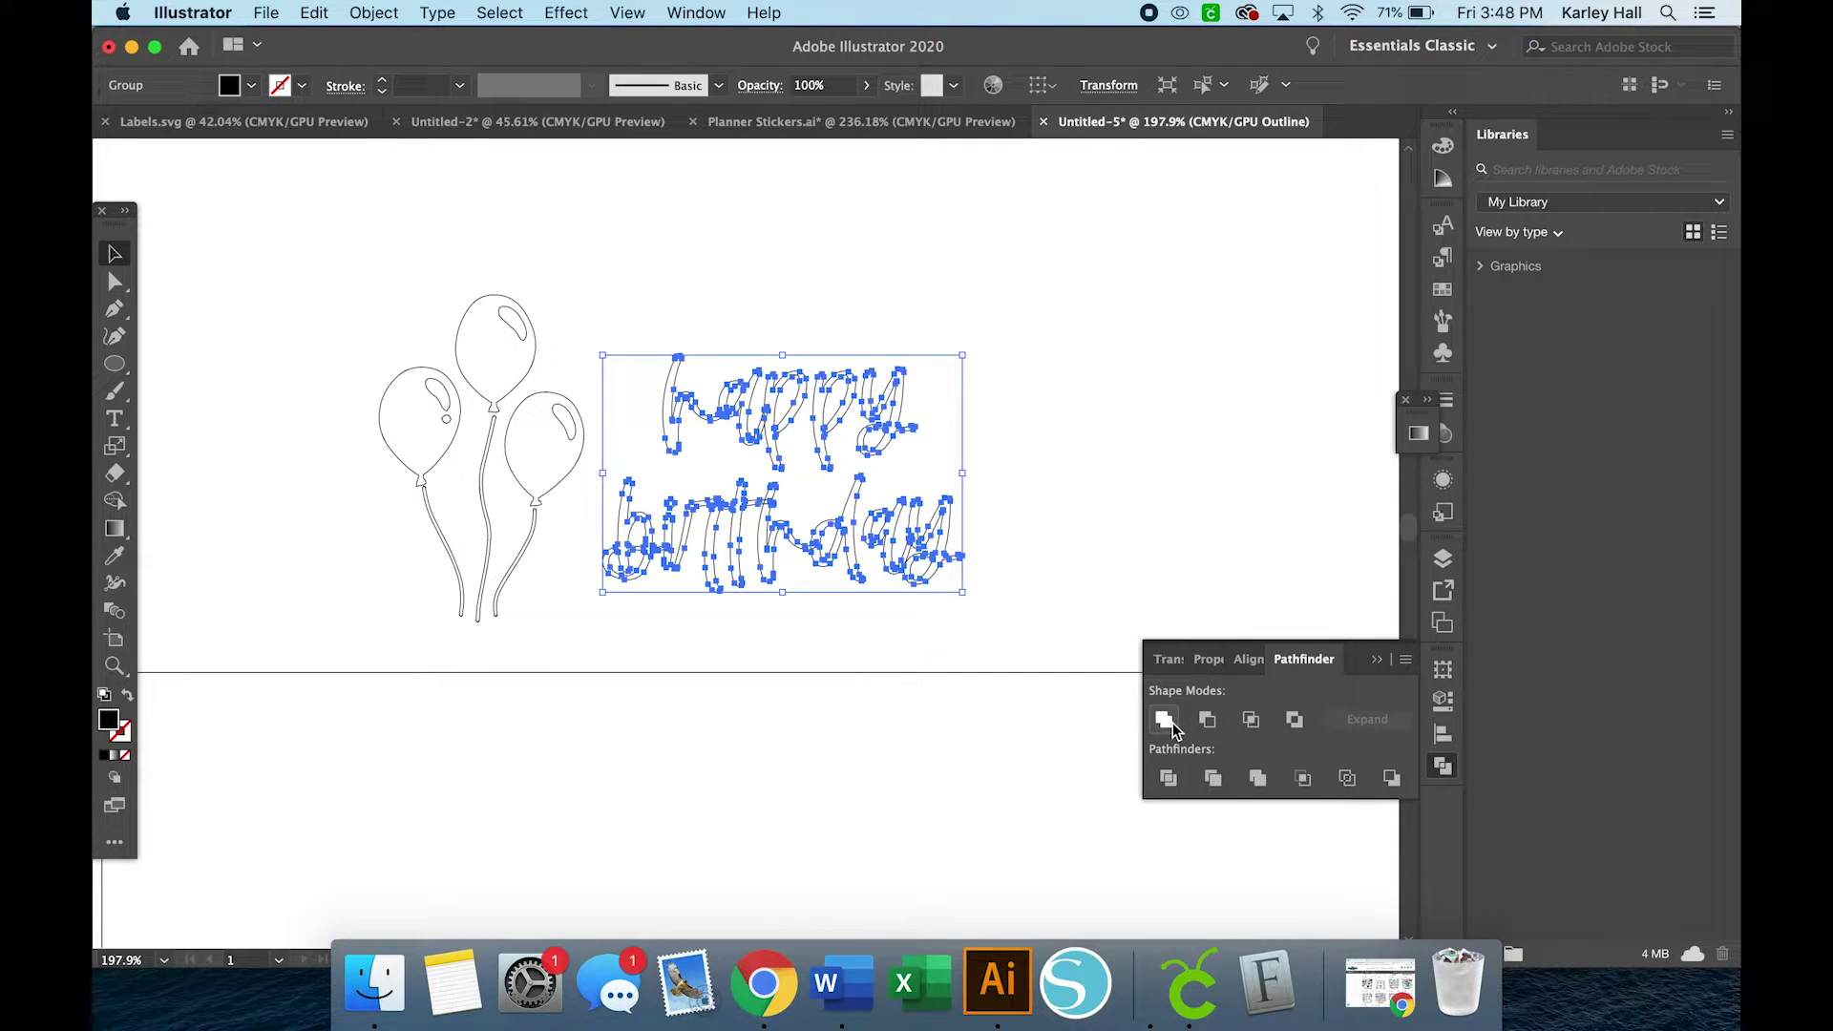
click(1173, 730)
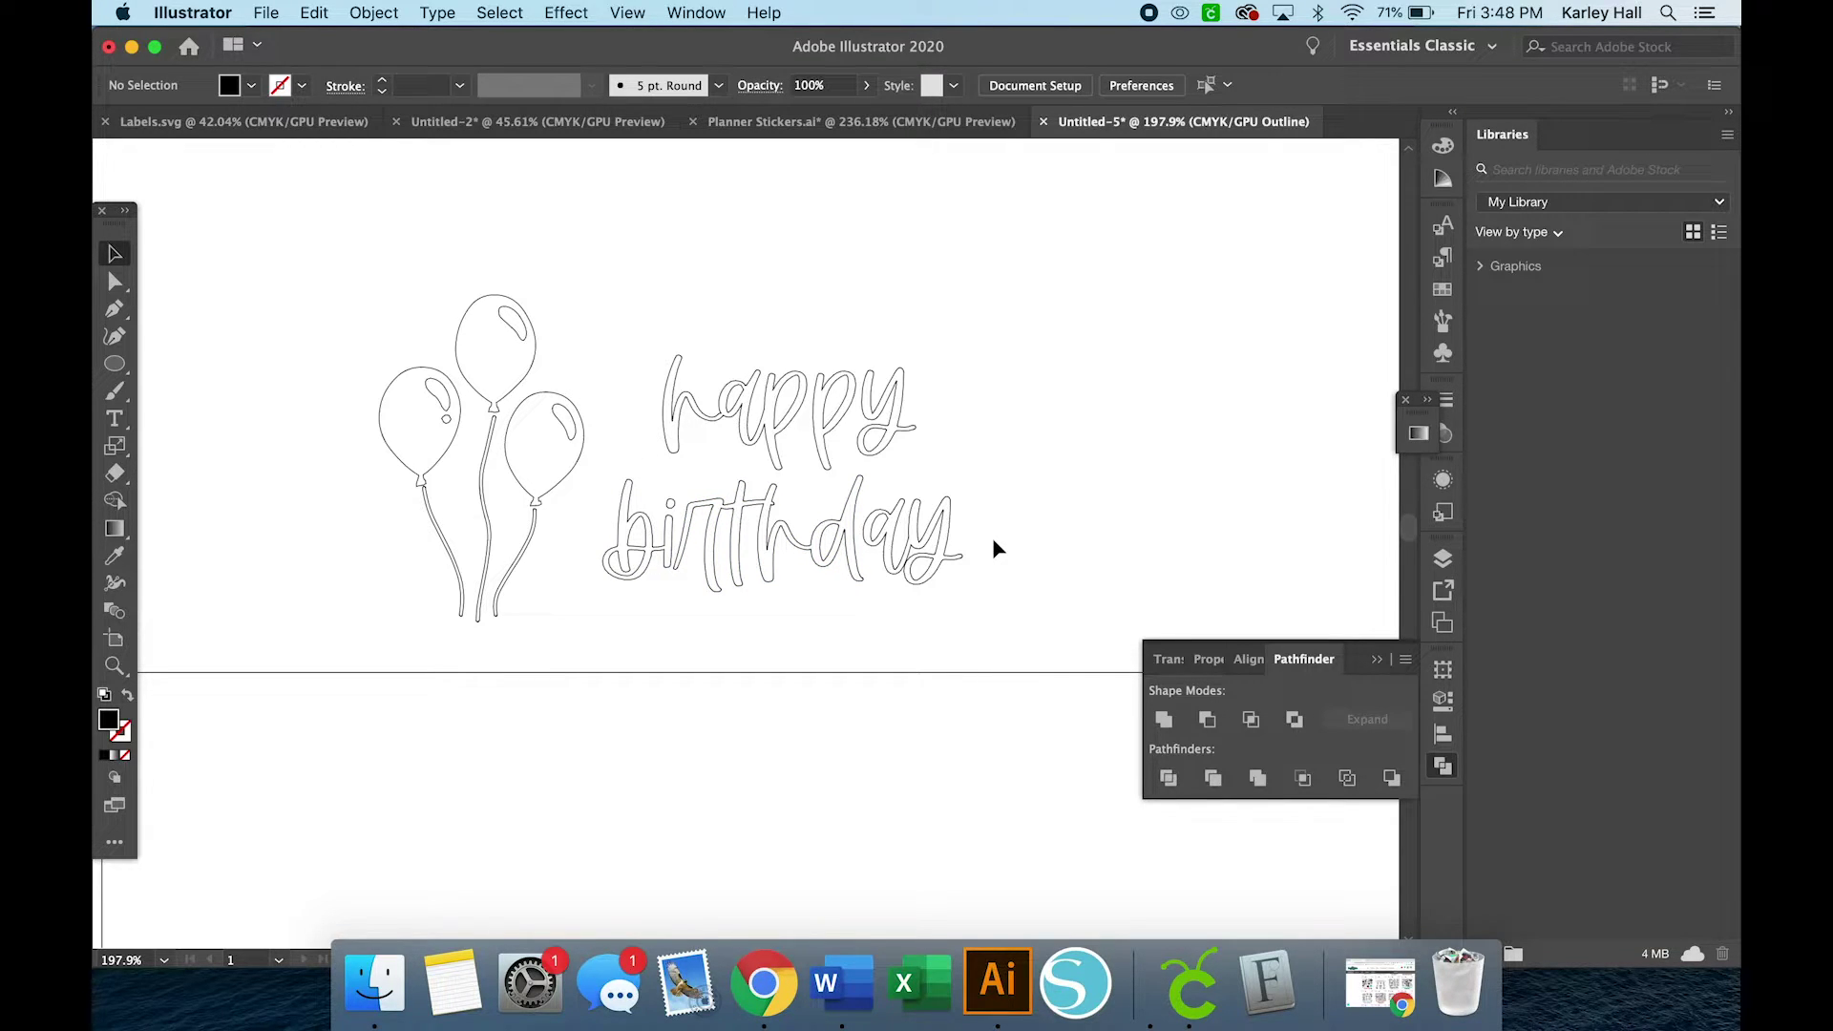
click(1377, 659)
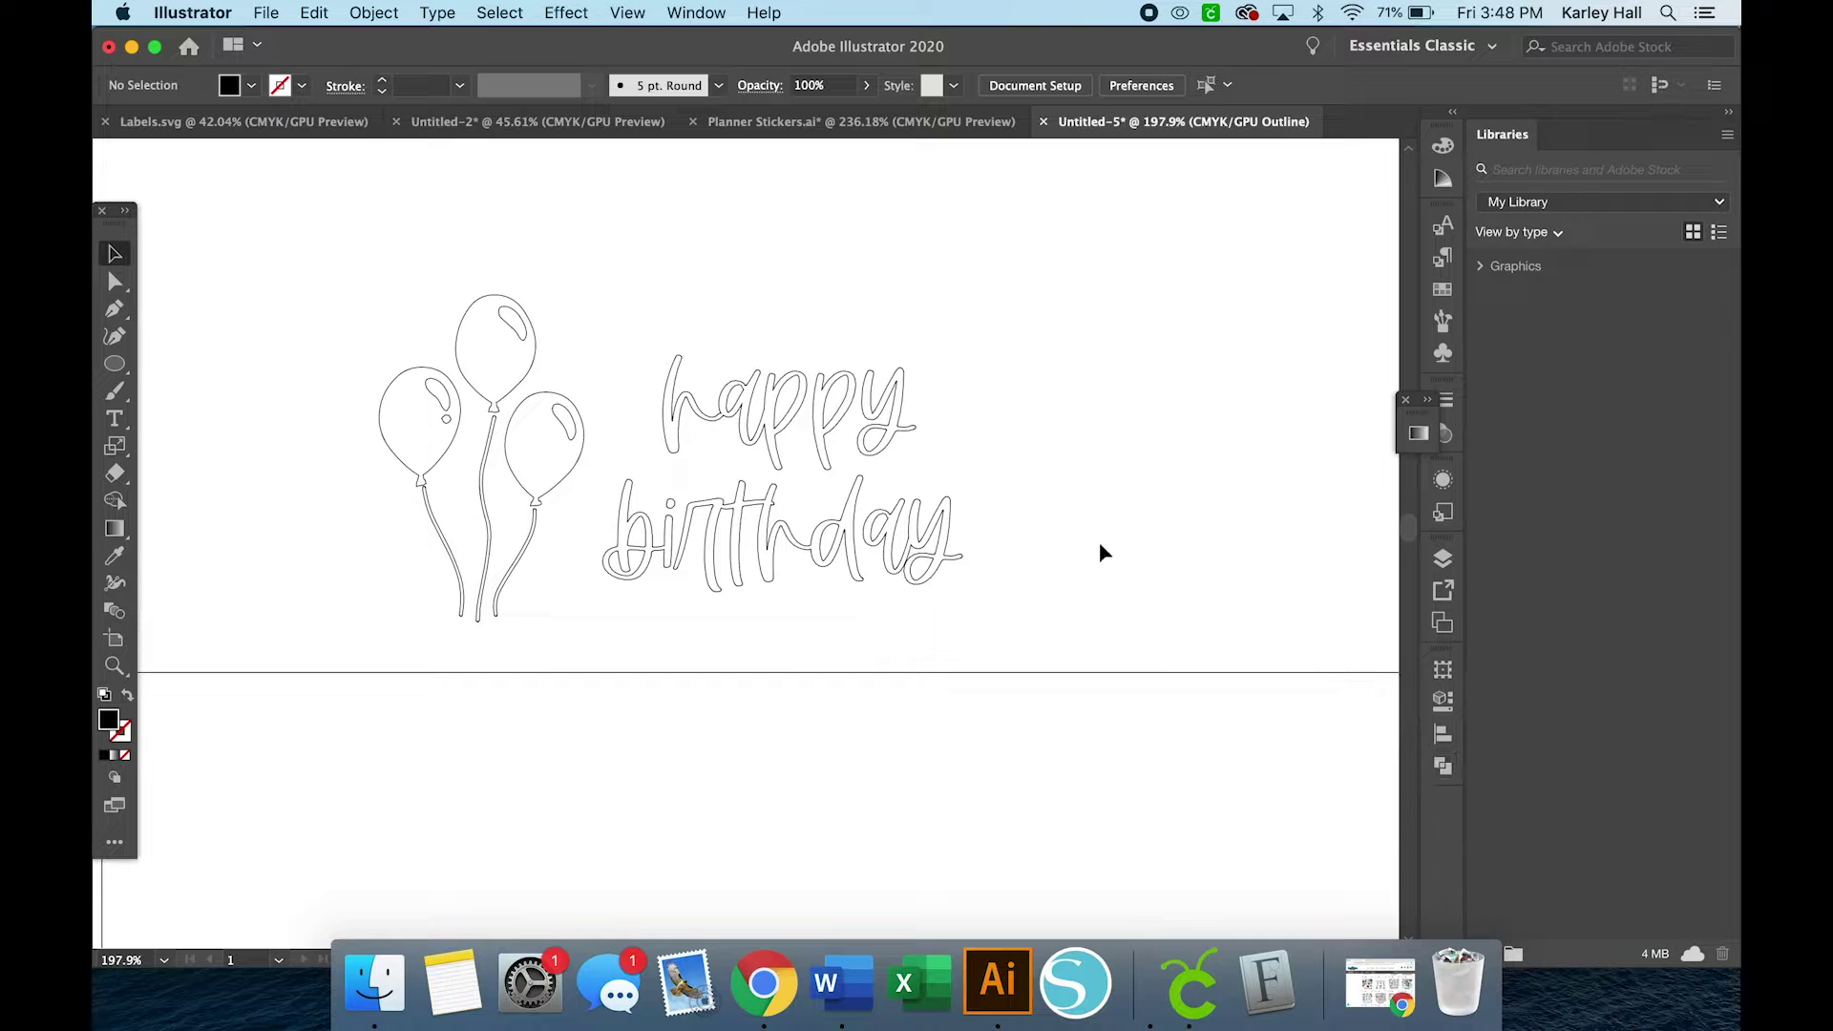
key(super+y)
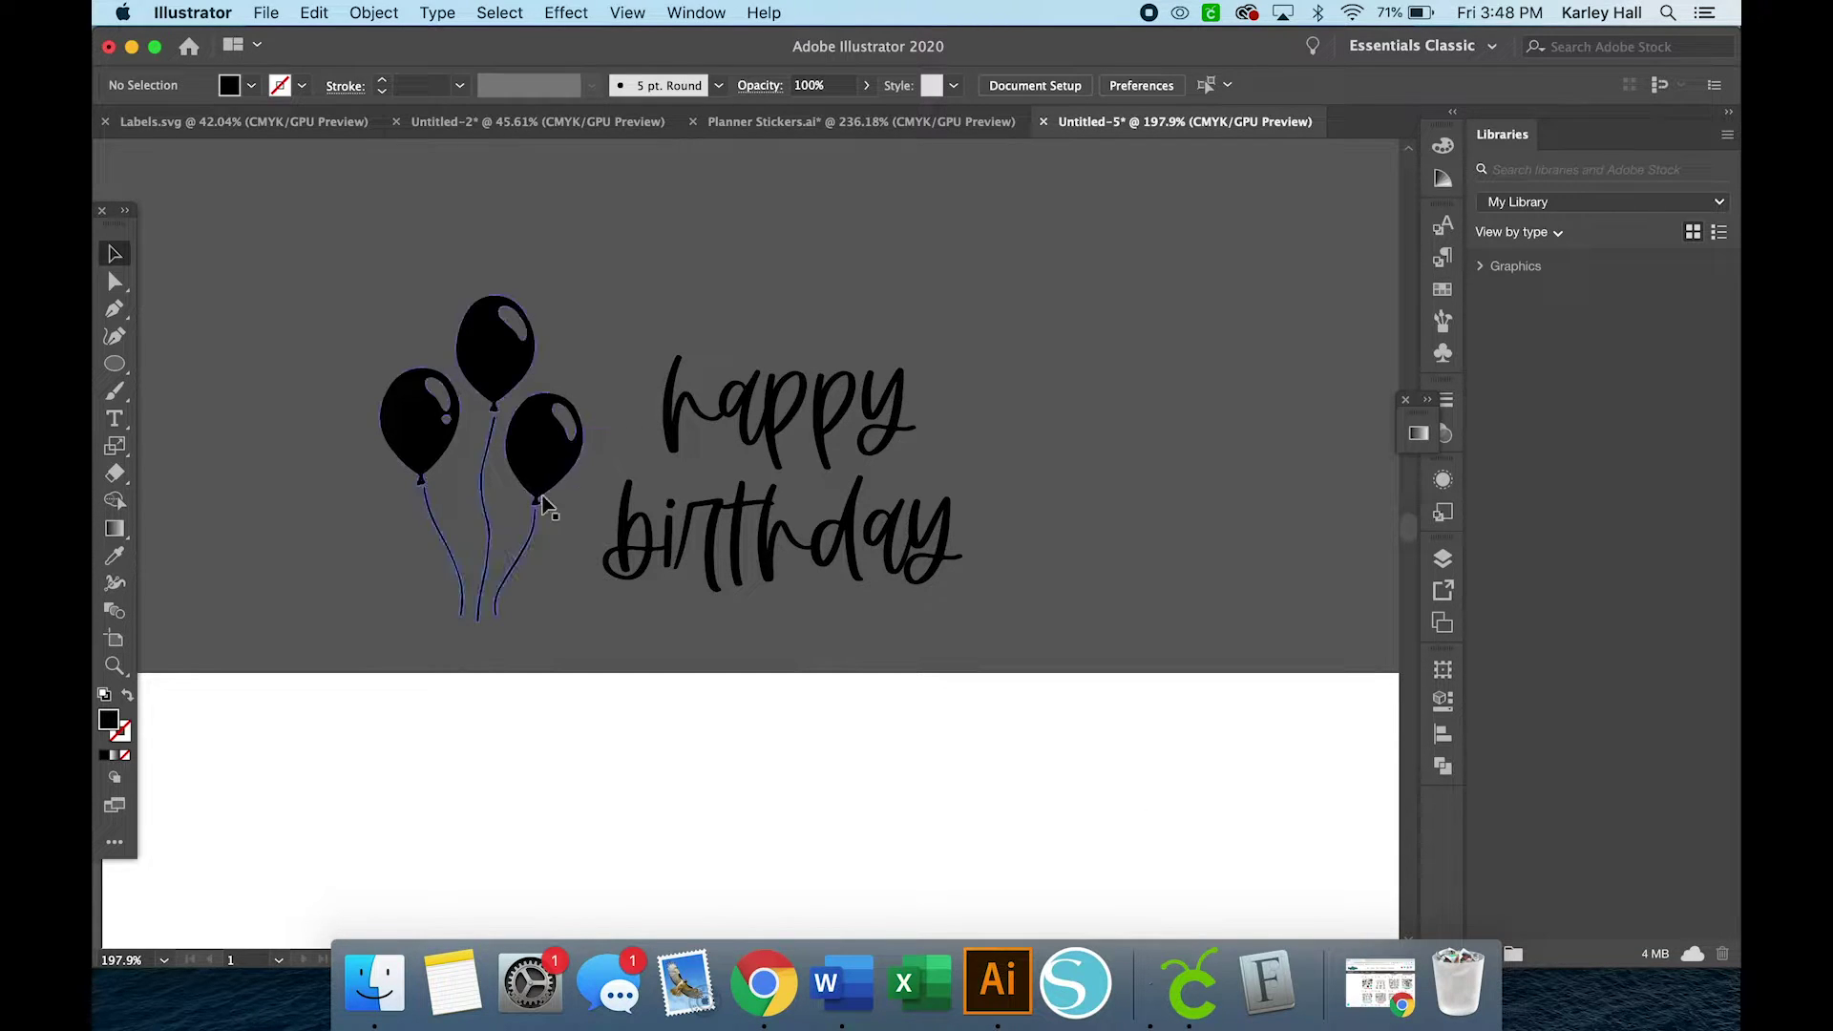
- Nudge the balloons right toward the text and fill them pink (#e6327f)
scroll(754, 503, left, 3)
scroll(754, 503, down, 1)
drag(625, 441, 645, 441)
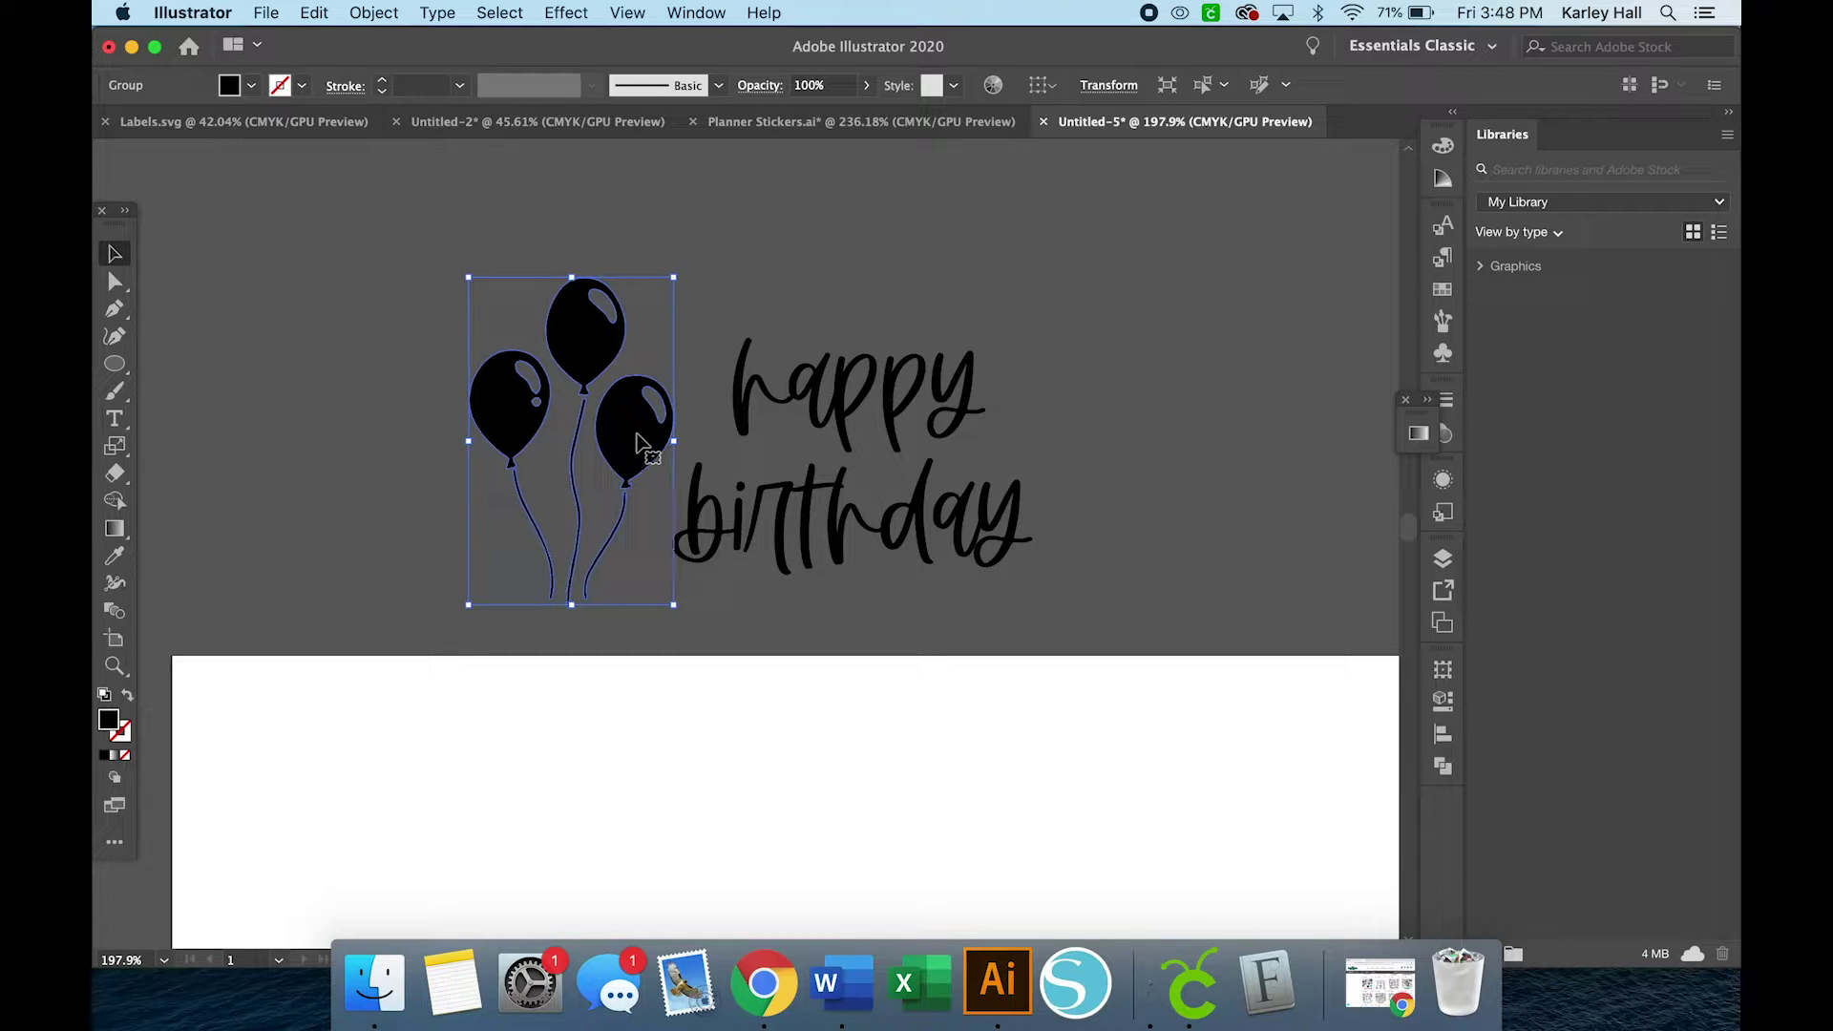
double_click(108, 721)
text(e6327f)
click(1076, 139)
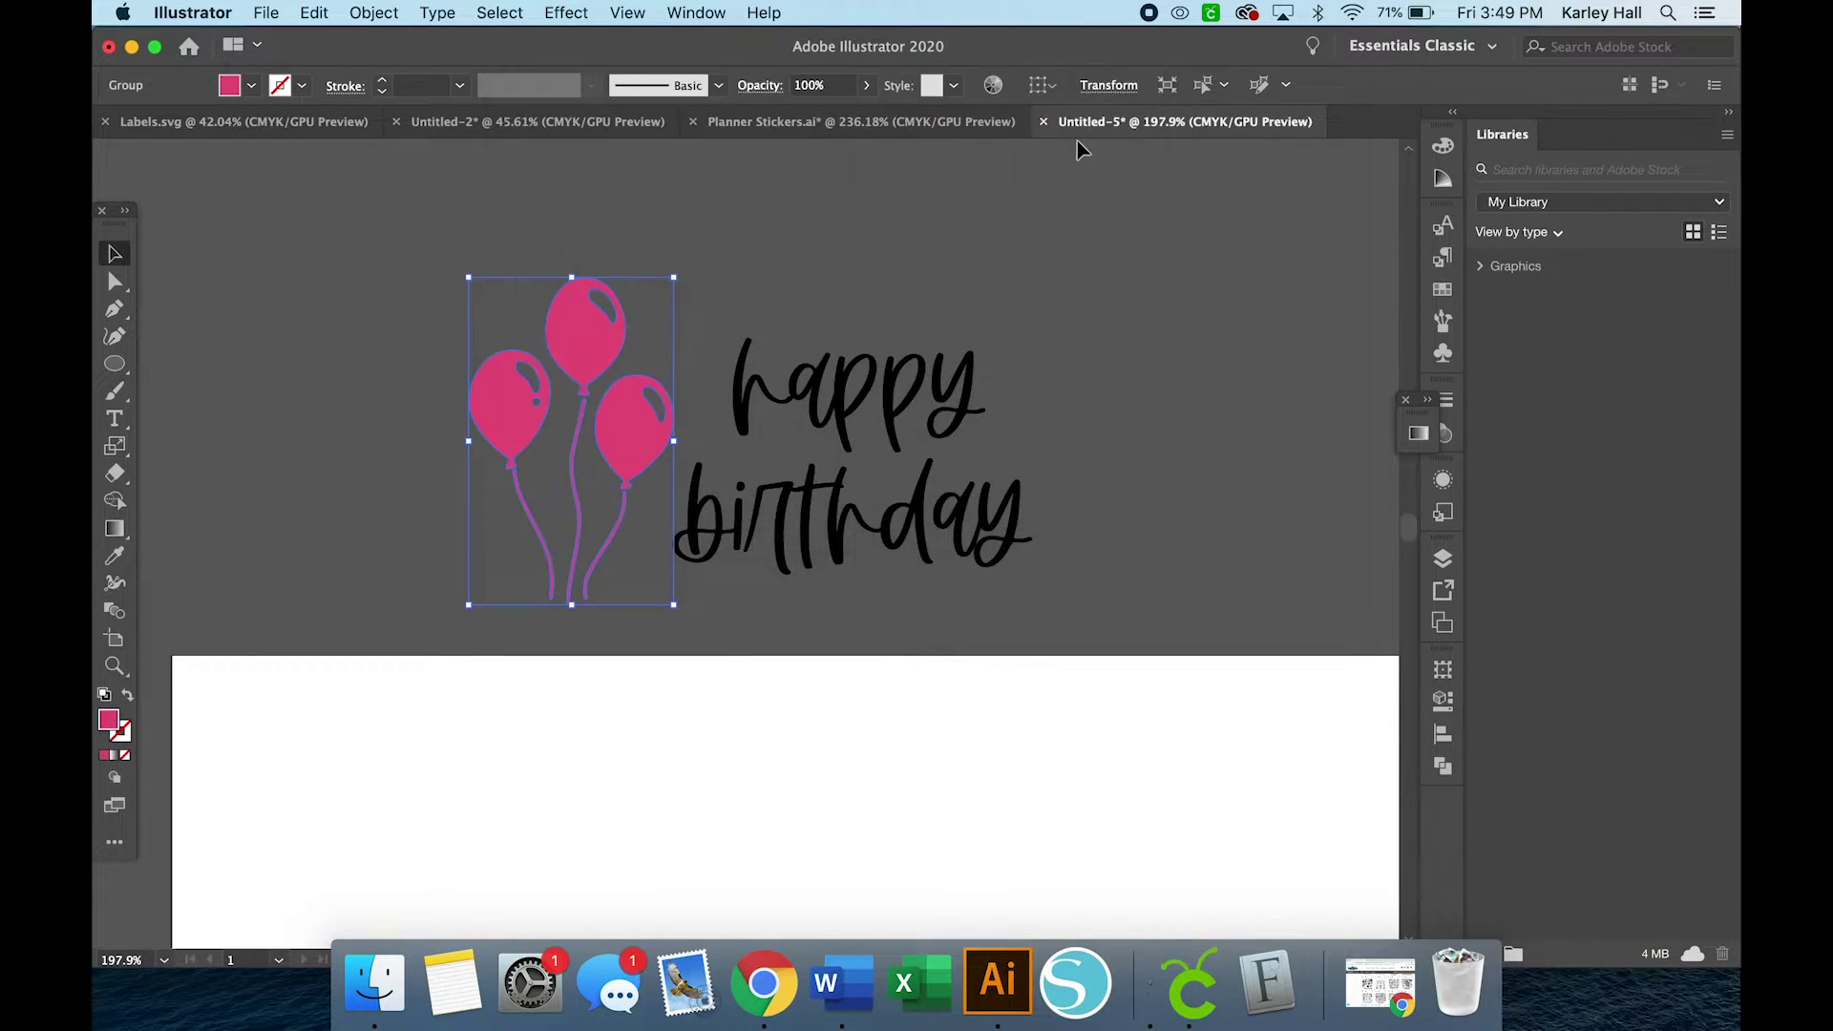
- Fill the happy birthday lettering blue (#5E5EE5) and select it together with the balloons
click(960, 442)
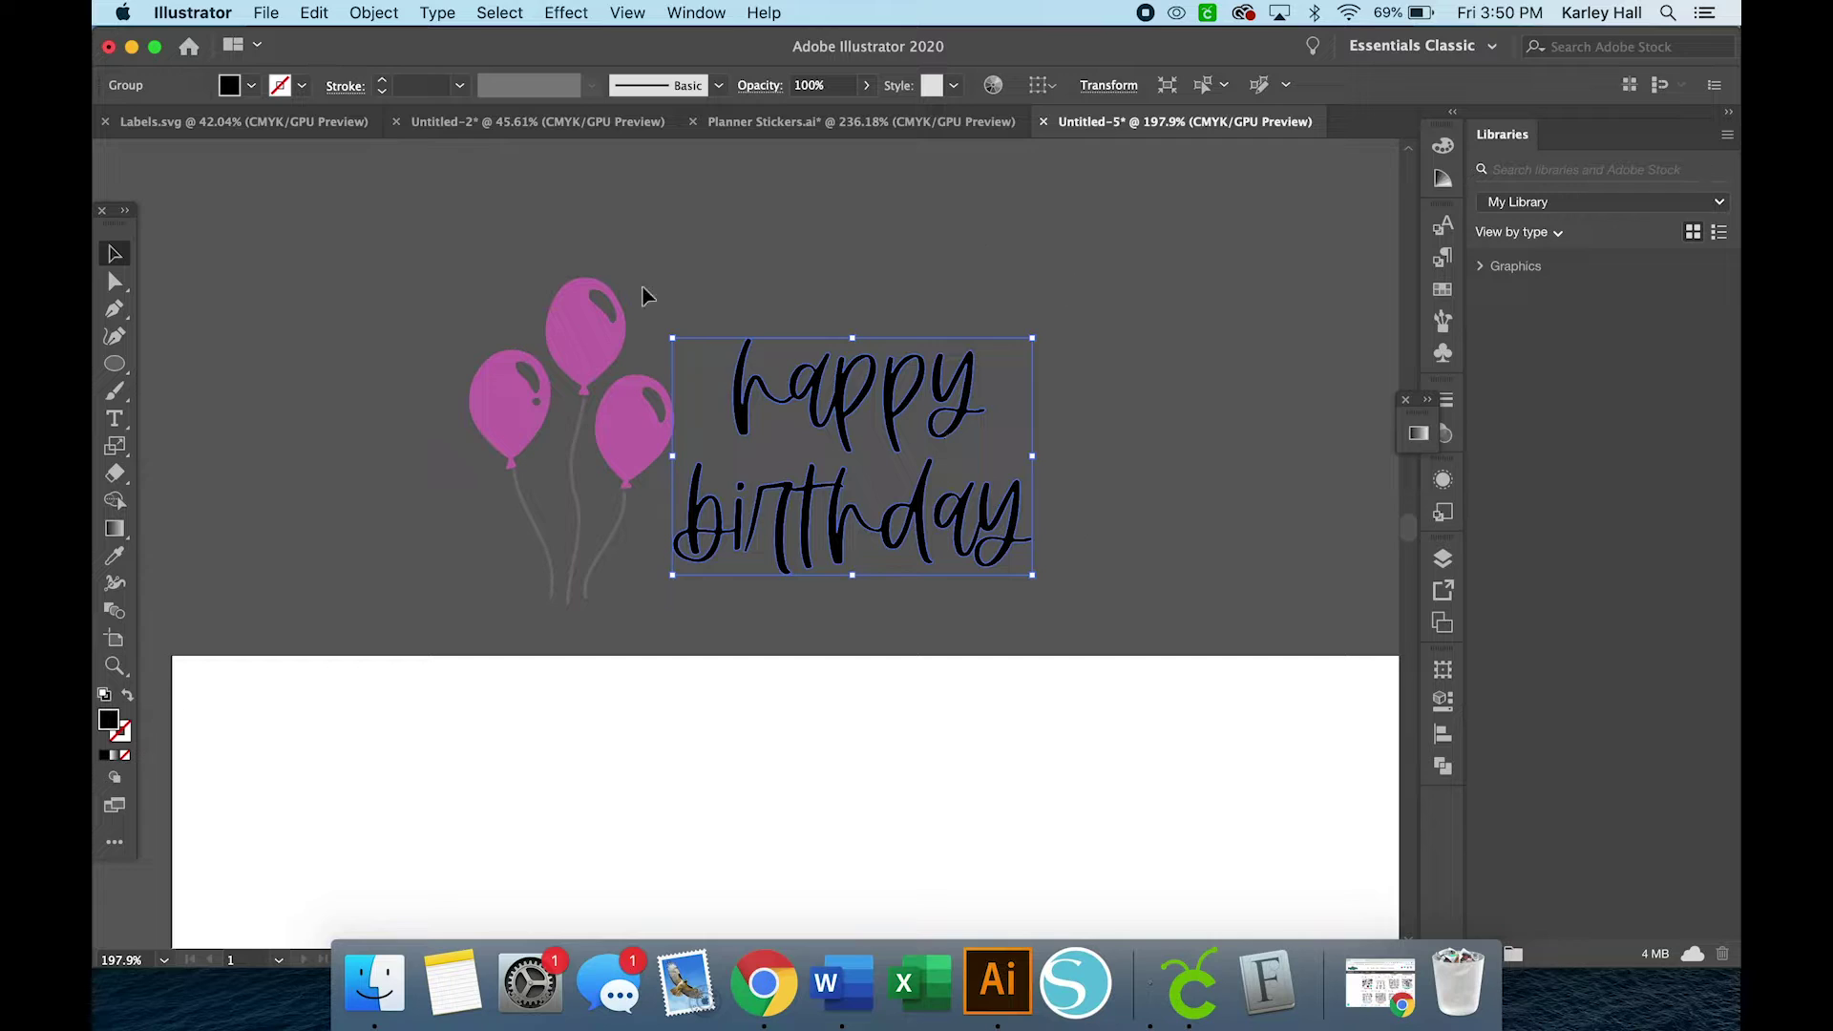
double_click(108, 722)
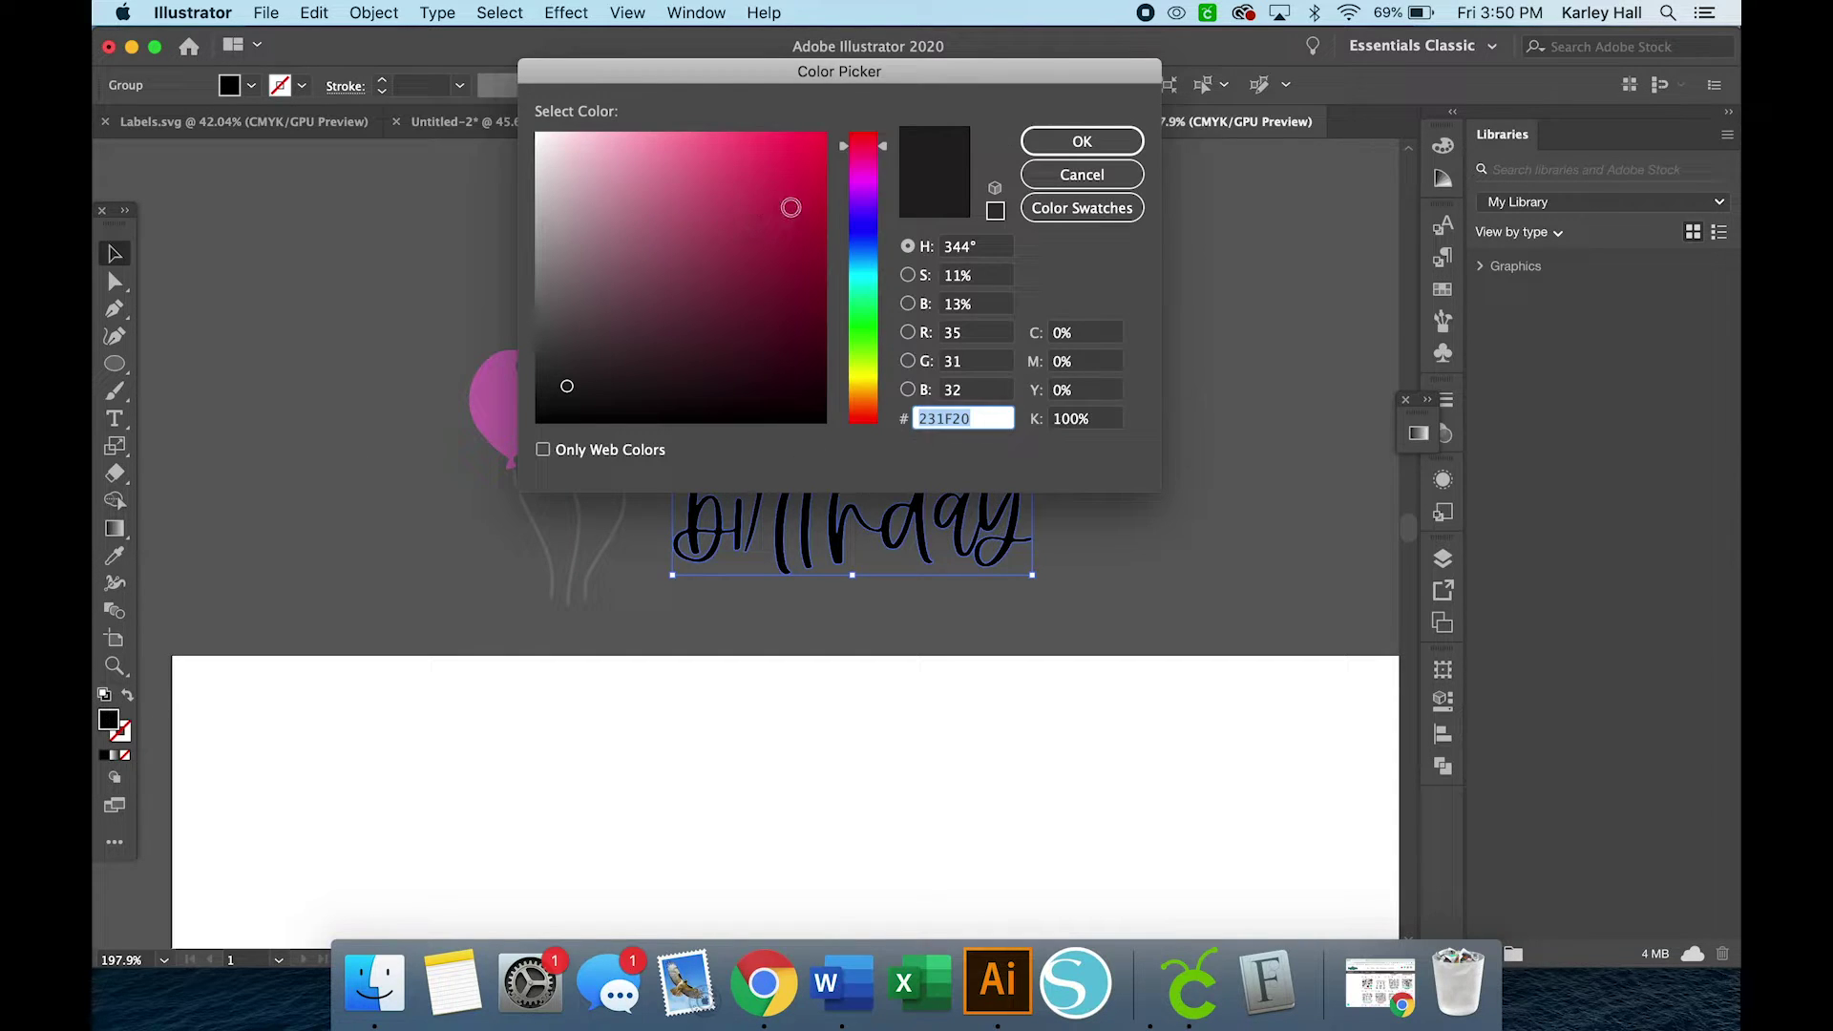
click(873, 233)
click(701, 172)
click(1076, 141)
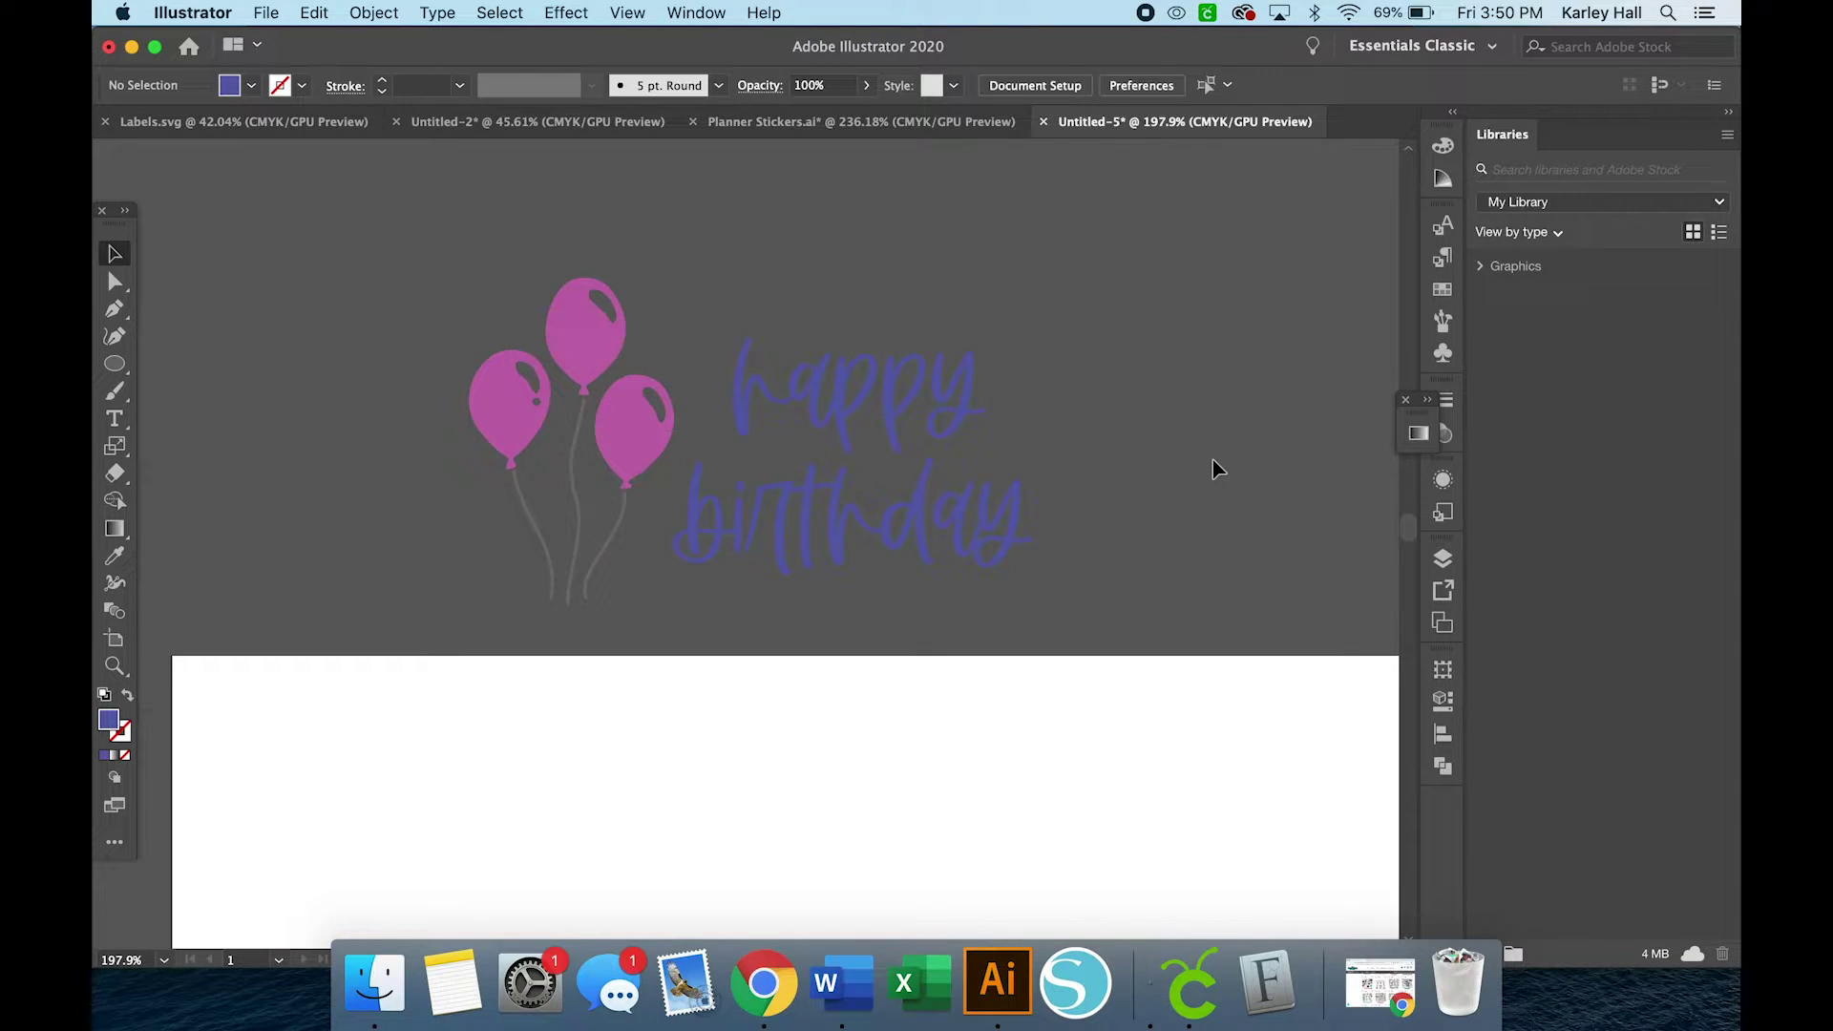
drag(331, 249, 1104, 623)
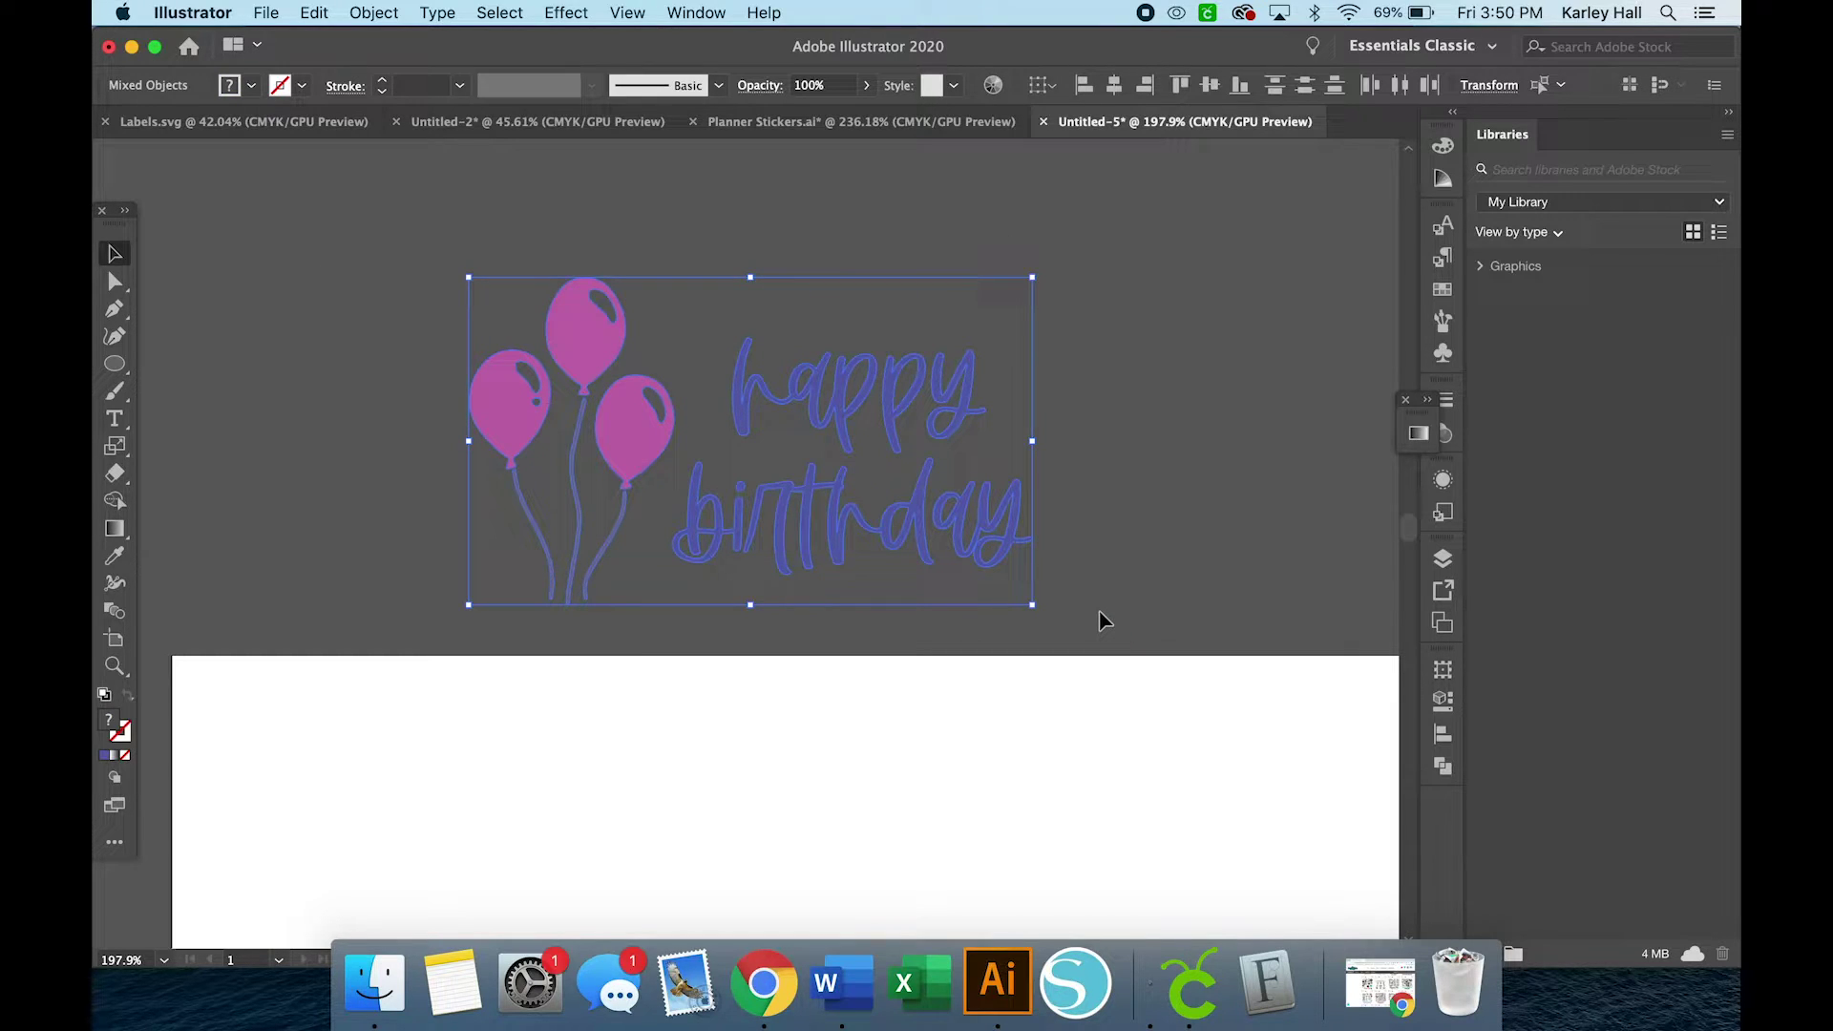
- Apply Object > Path > Offset Path at 0.15 in with Round joins to the selected artwork
click(400, 10)
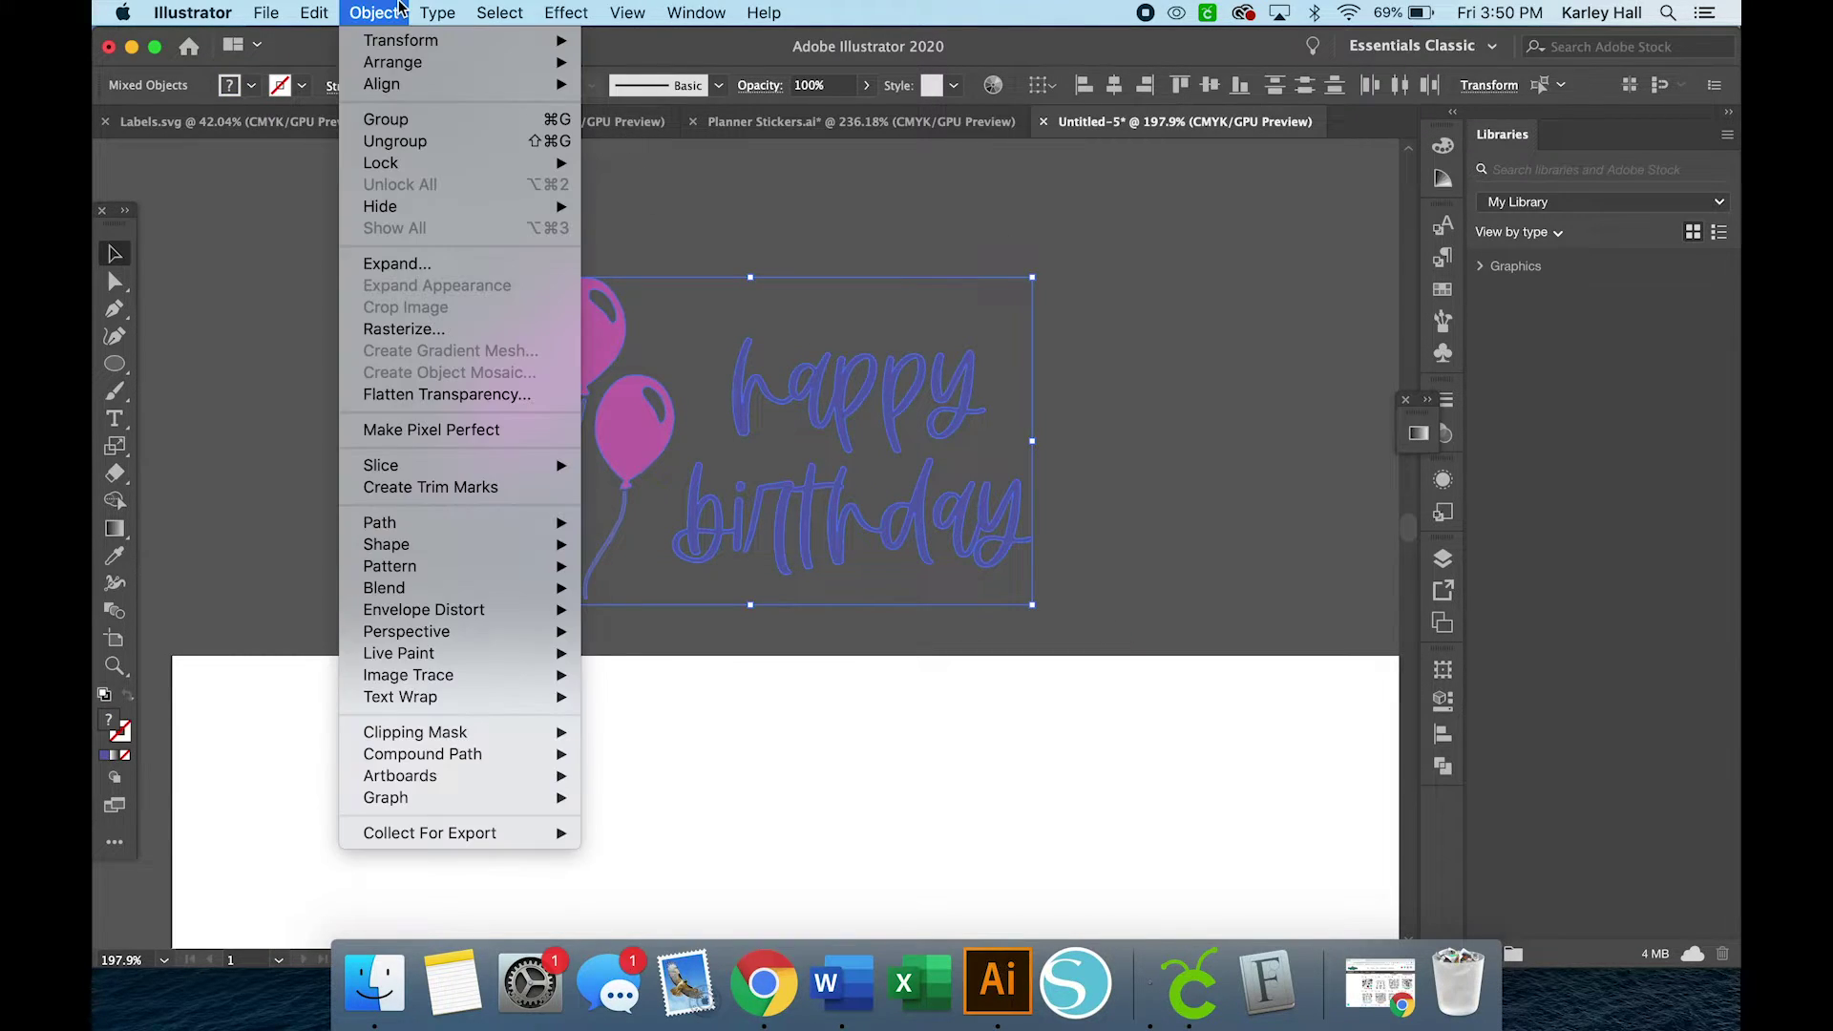
mouse_move(535, 522)
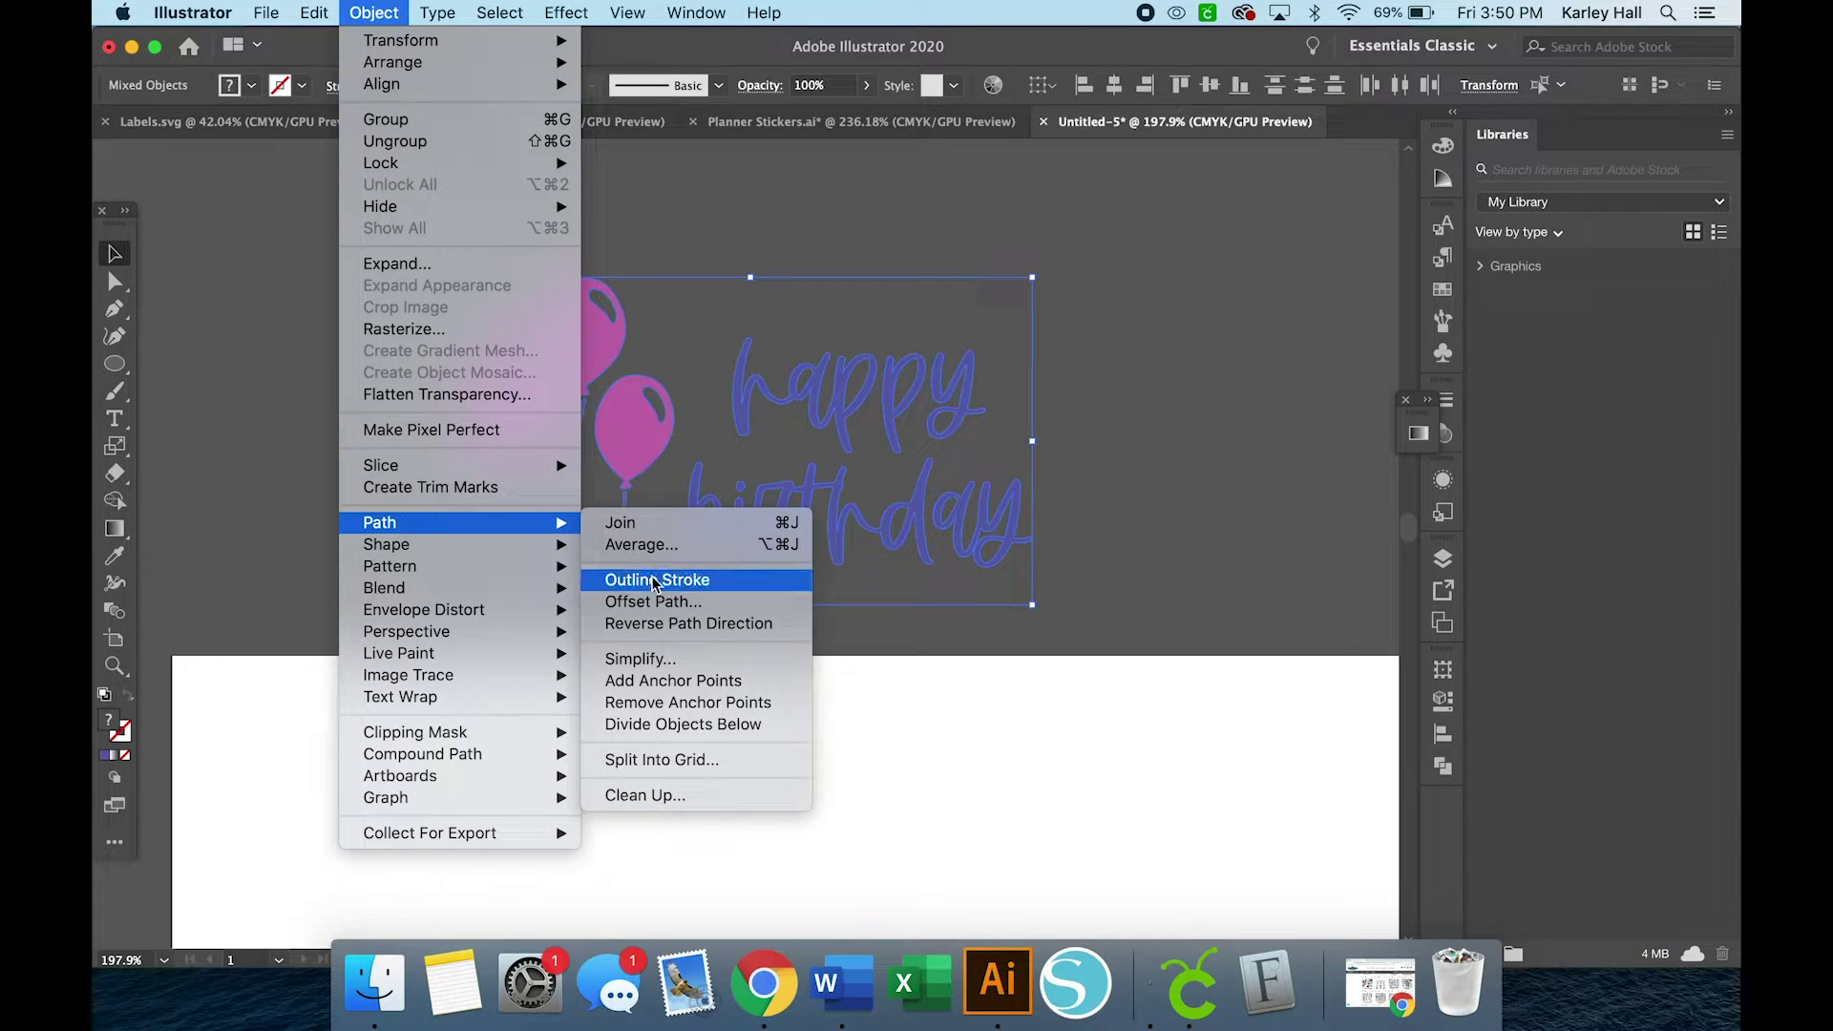
click(693, 602)
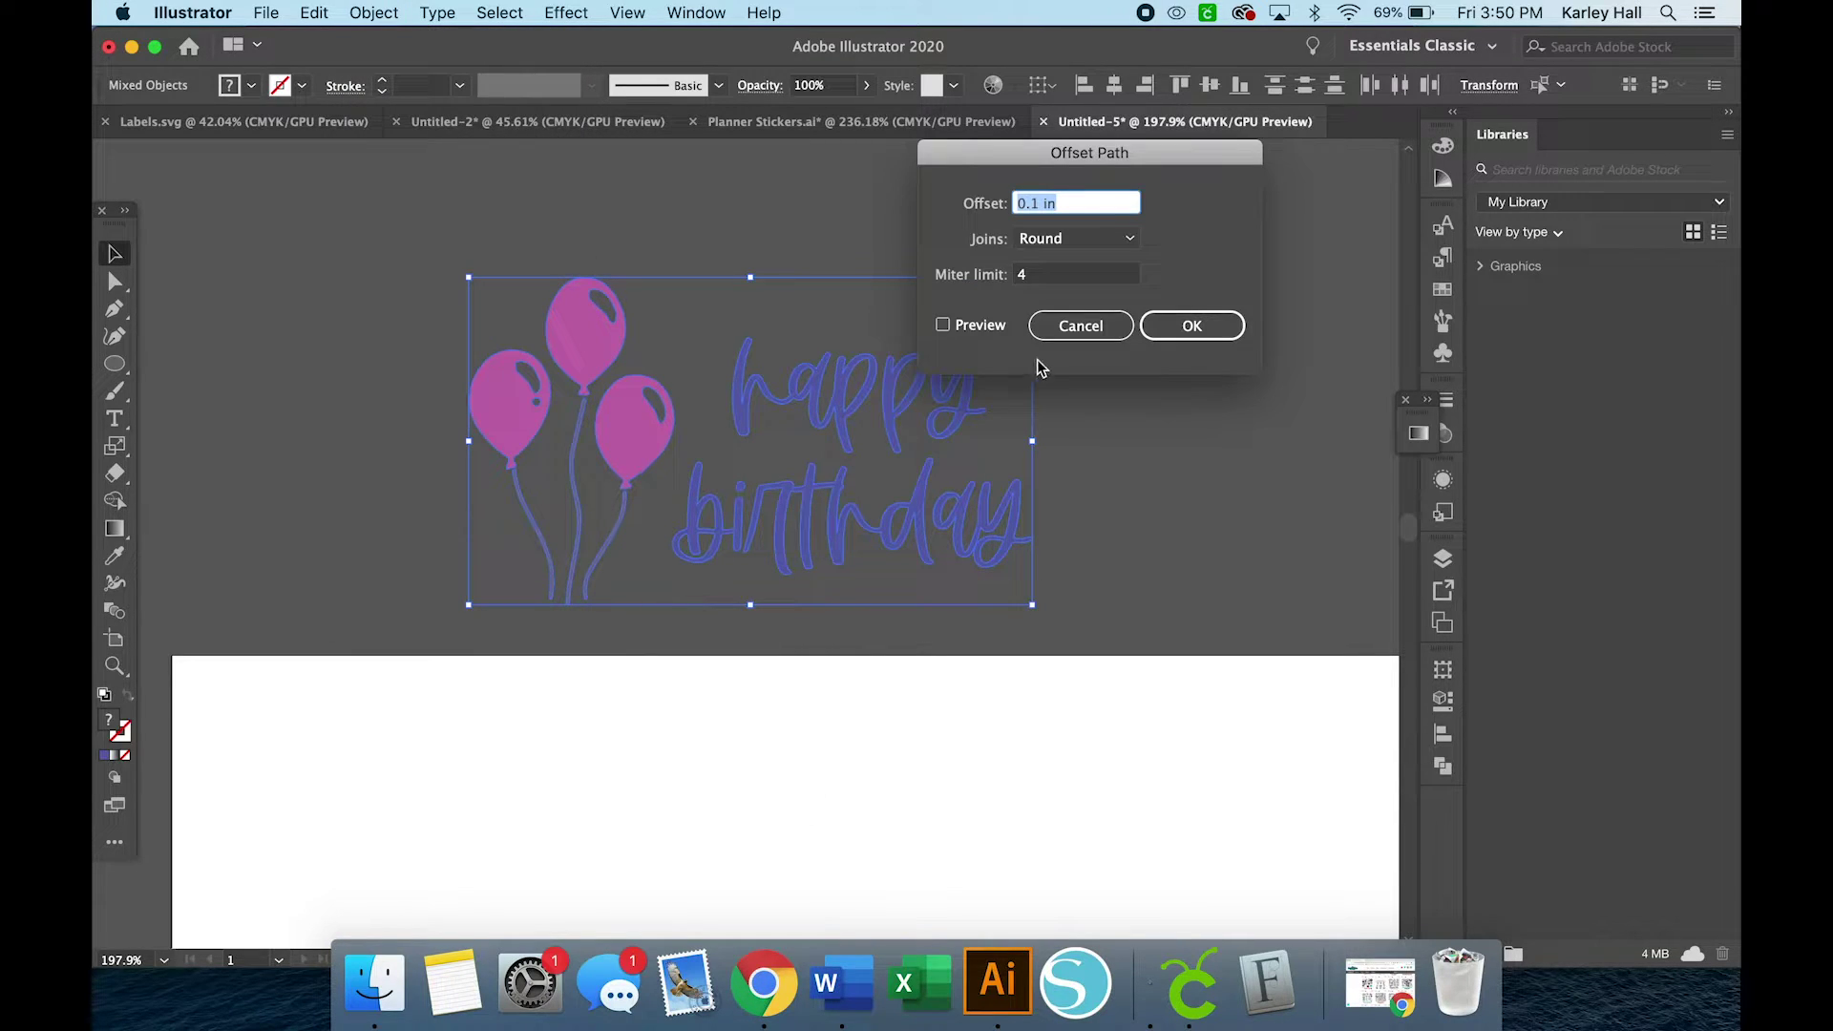
click(999, 328)
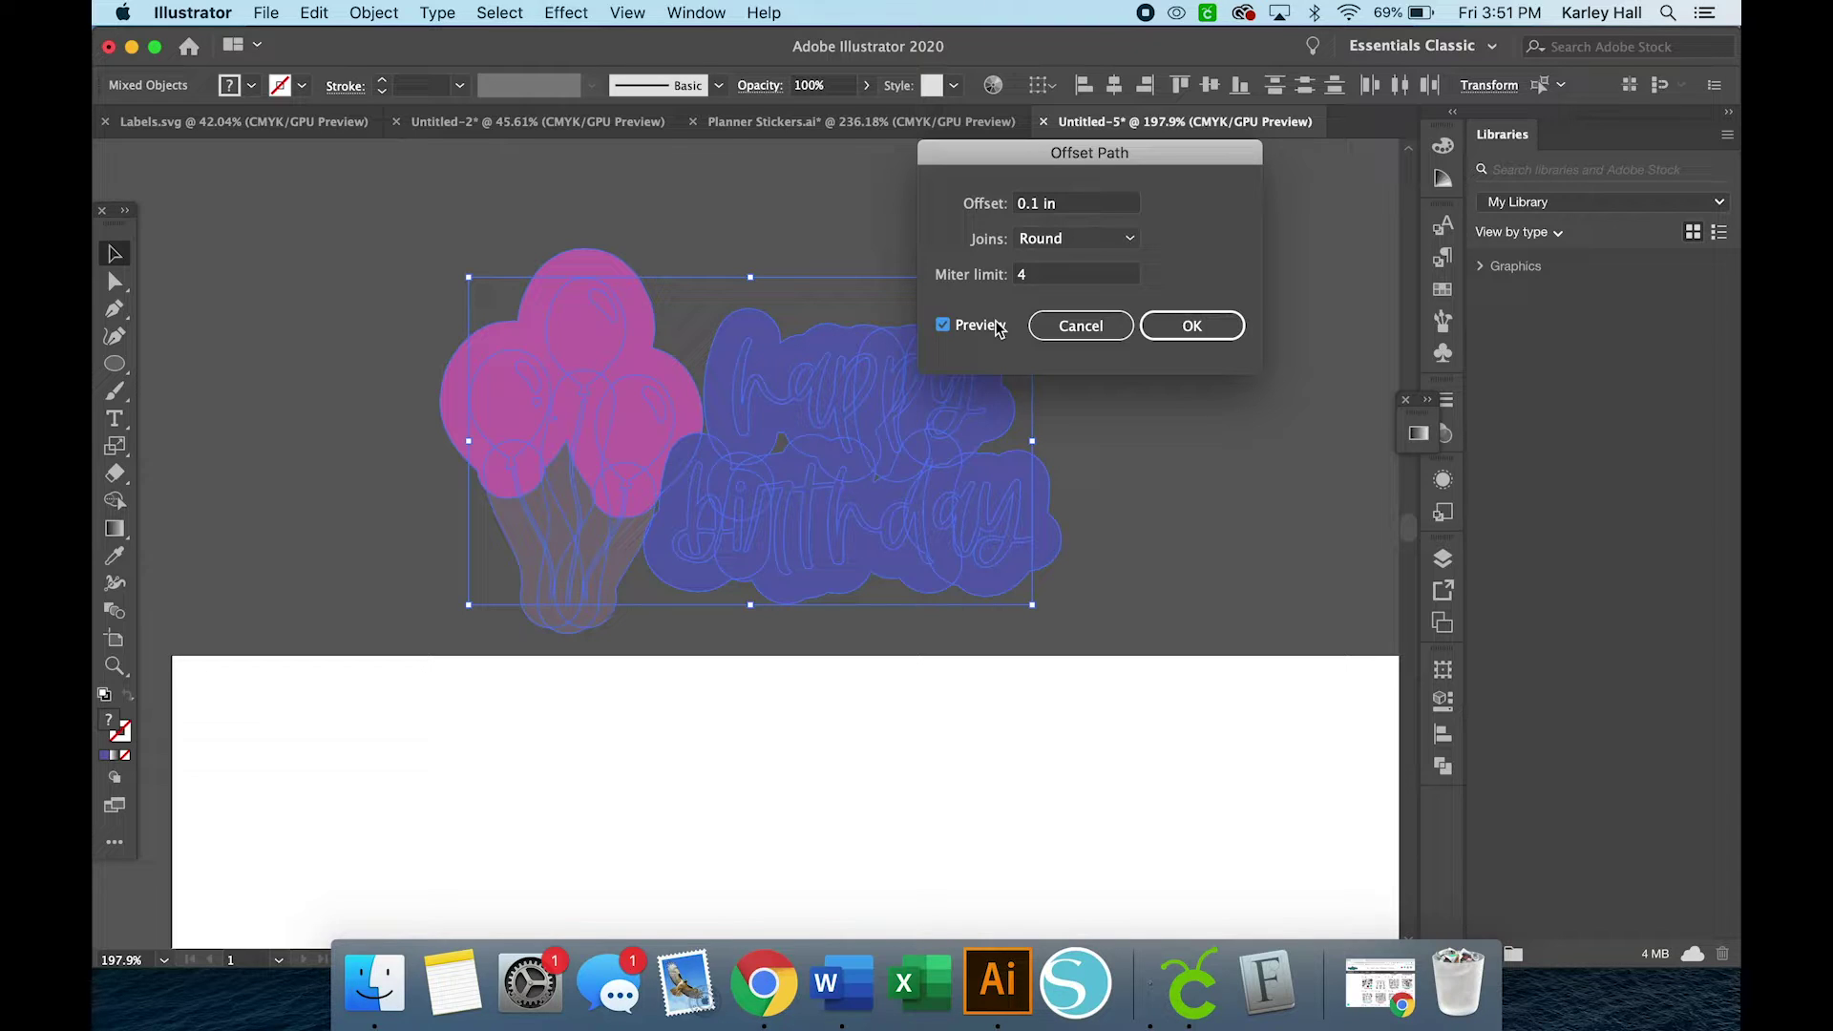
click(1039, 204)
text(5)
click(943, 325)
click(956, 322)
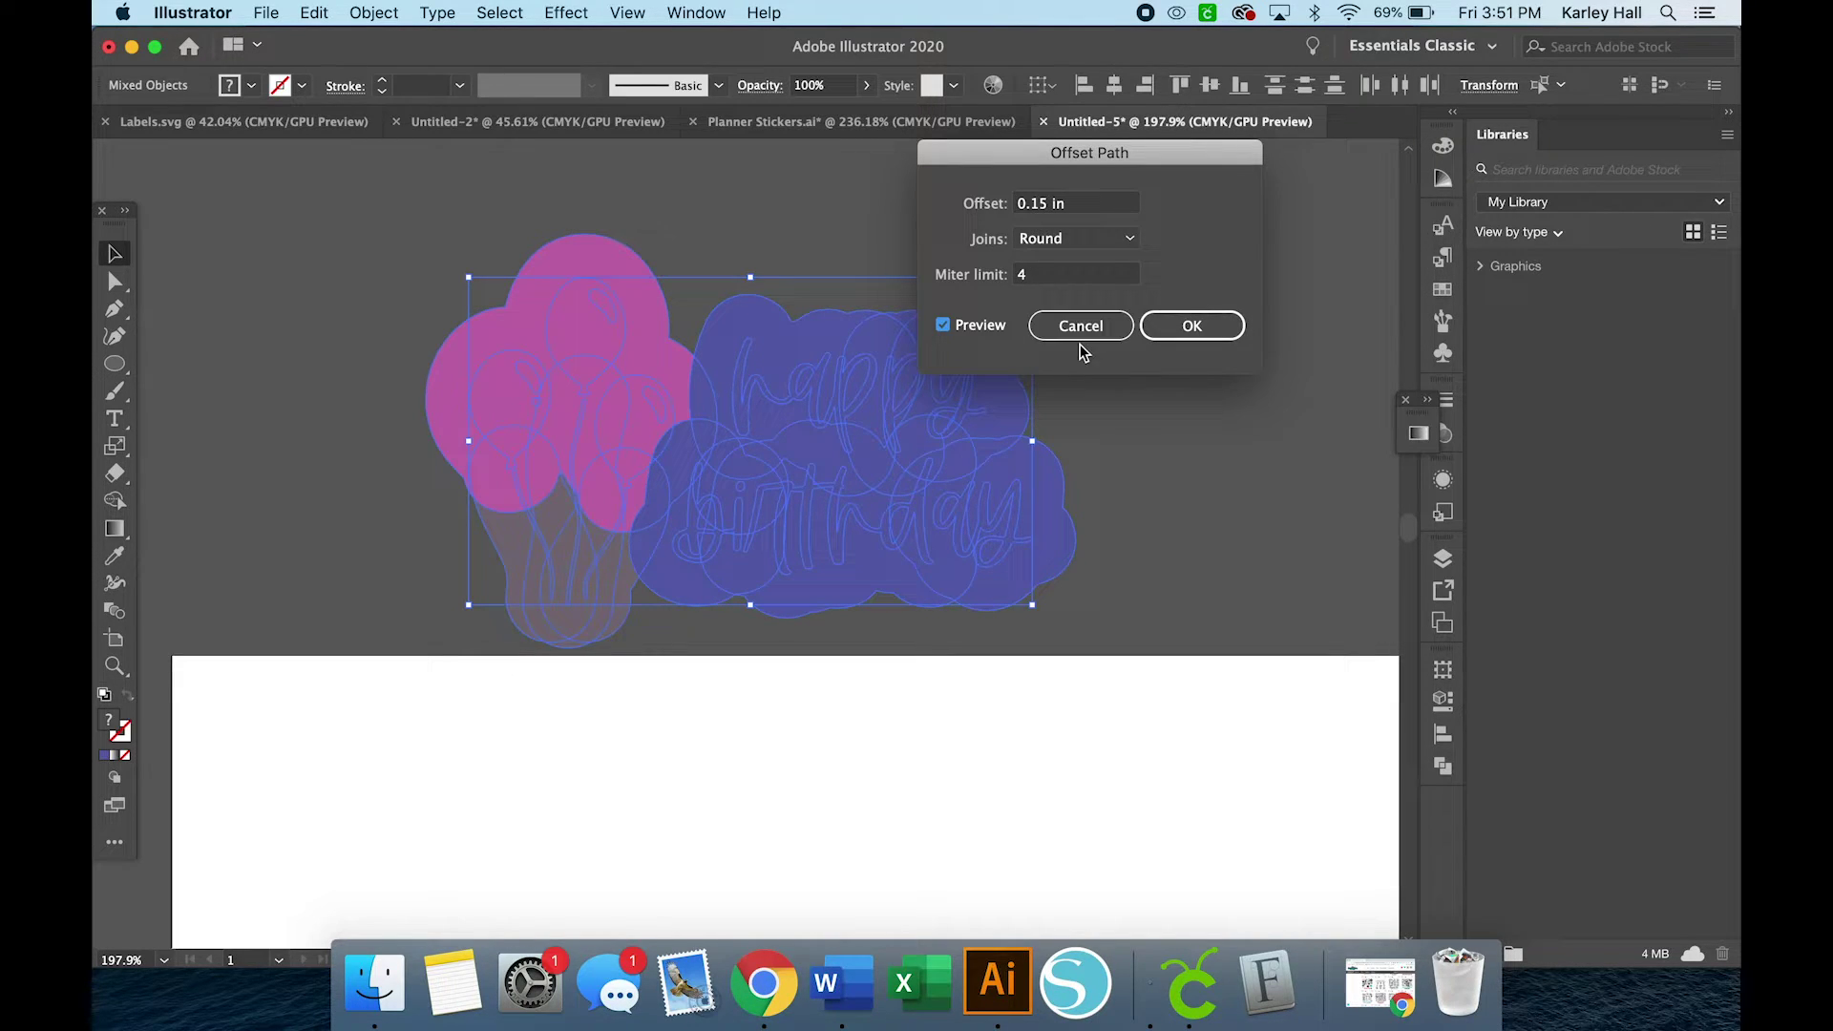
click(1183, 324)
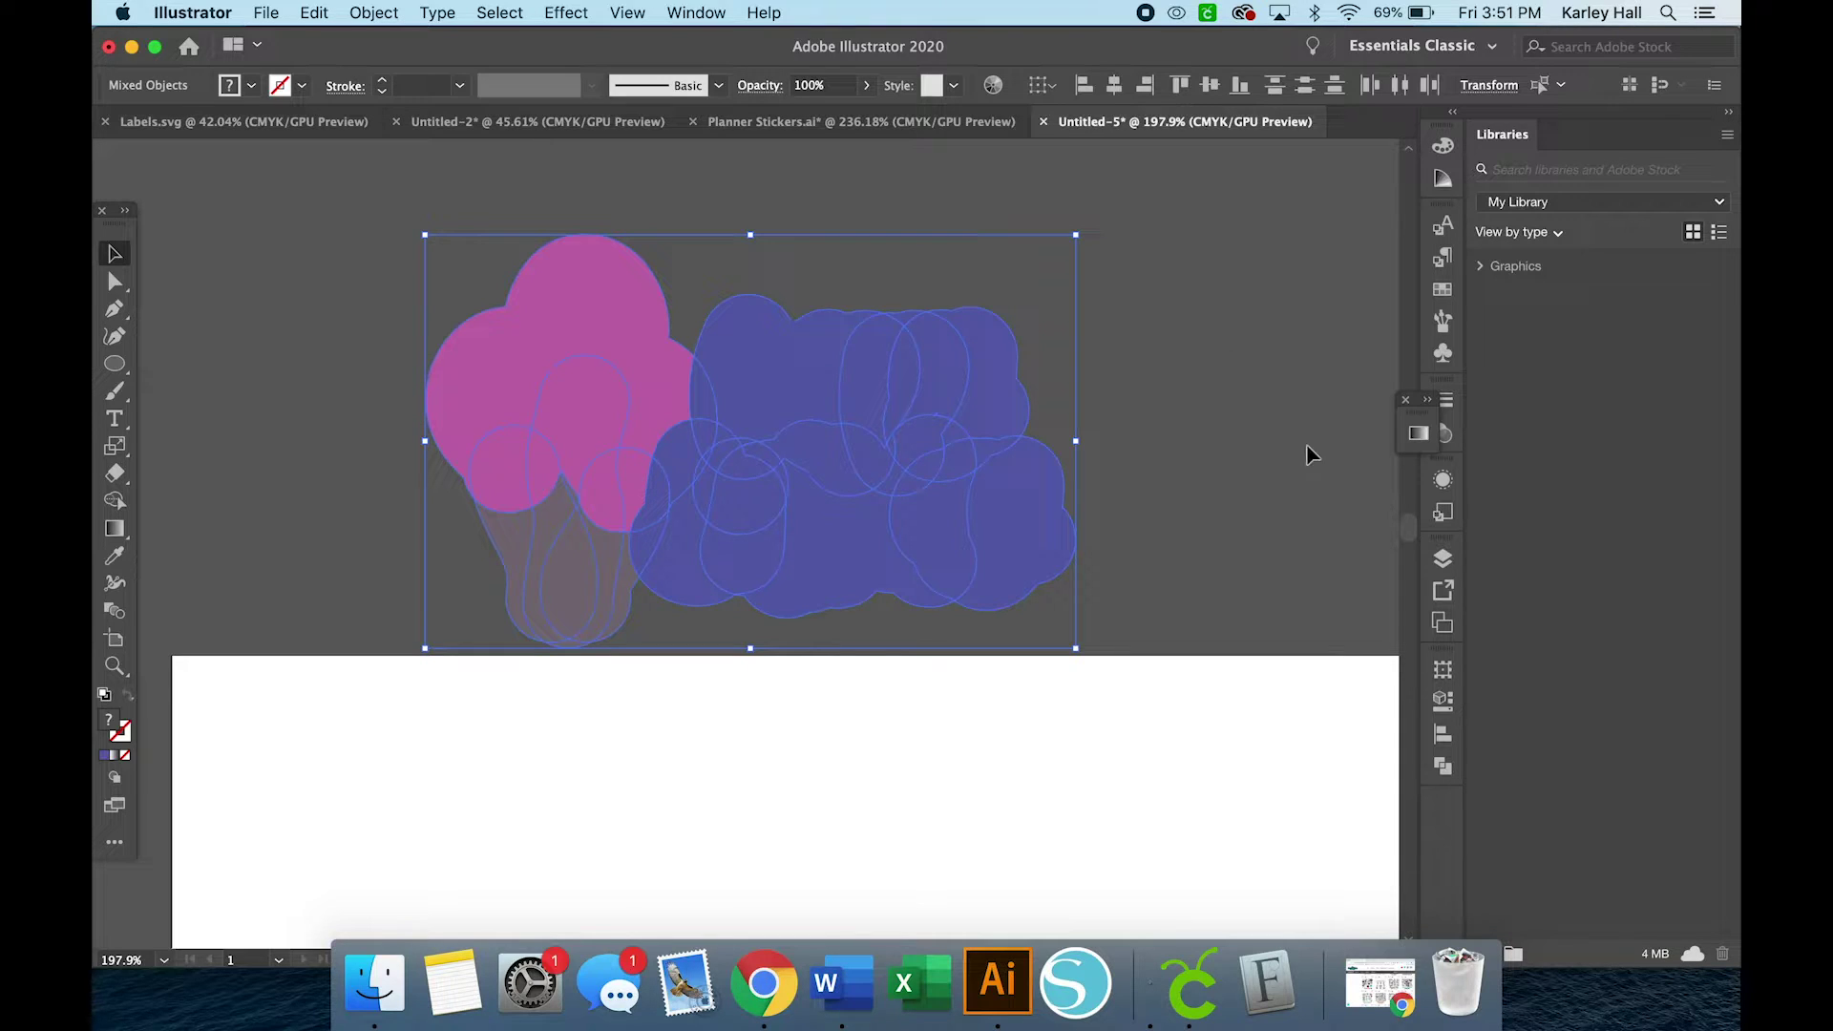
- Unite the offset outlines into one shape with Pathfinder and ungroup it
click(1457, 775)
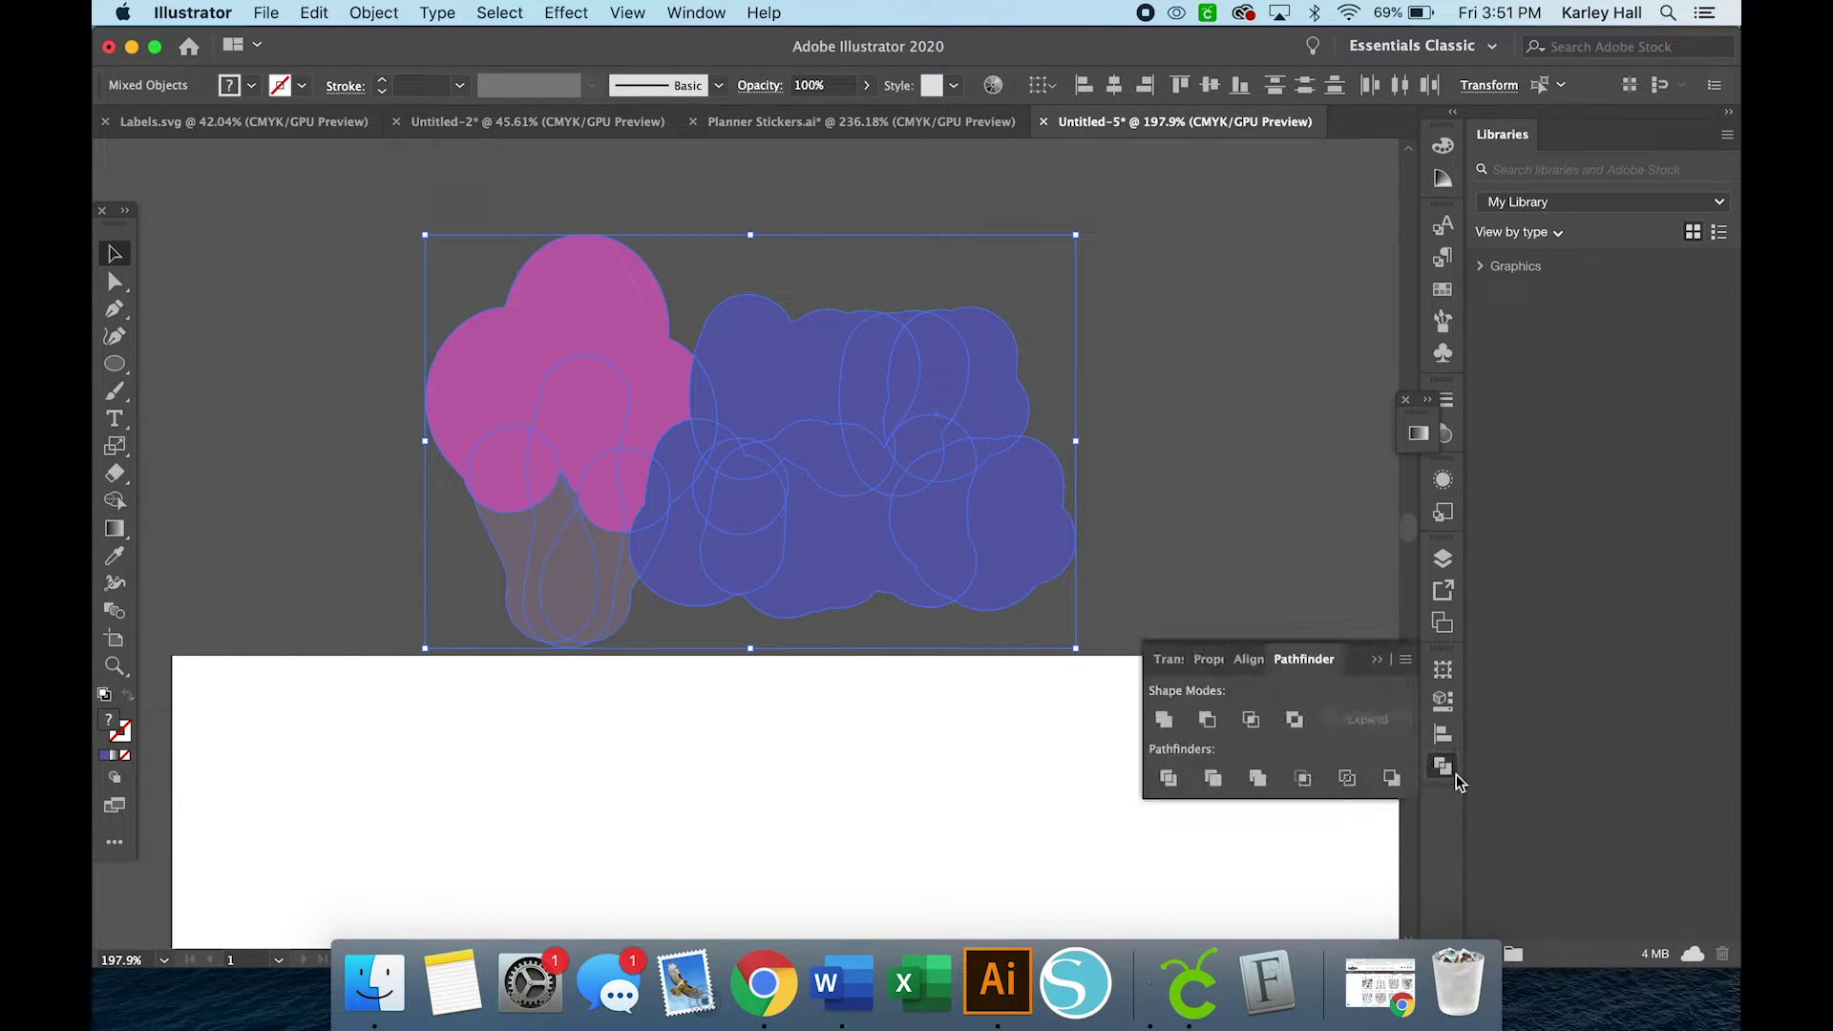
click(1166, 719)
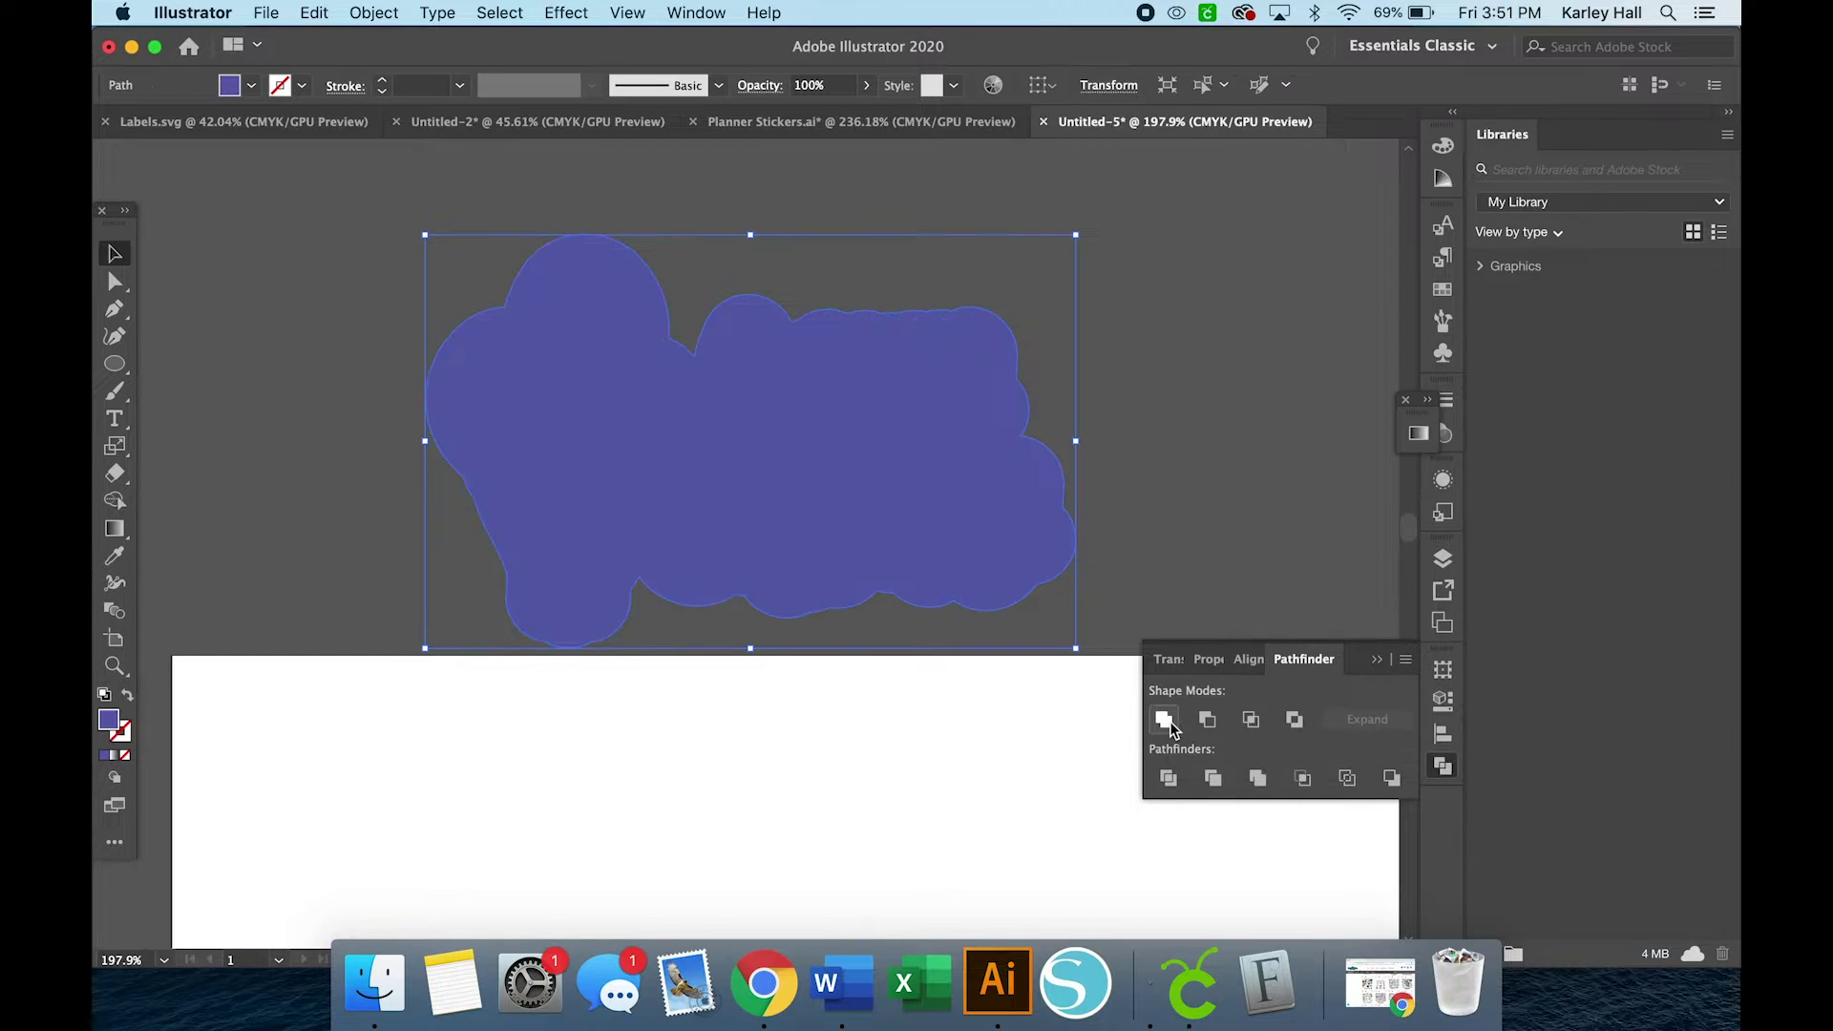
click(1218, 399)
click(941, 356)
right_click(633, 336)
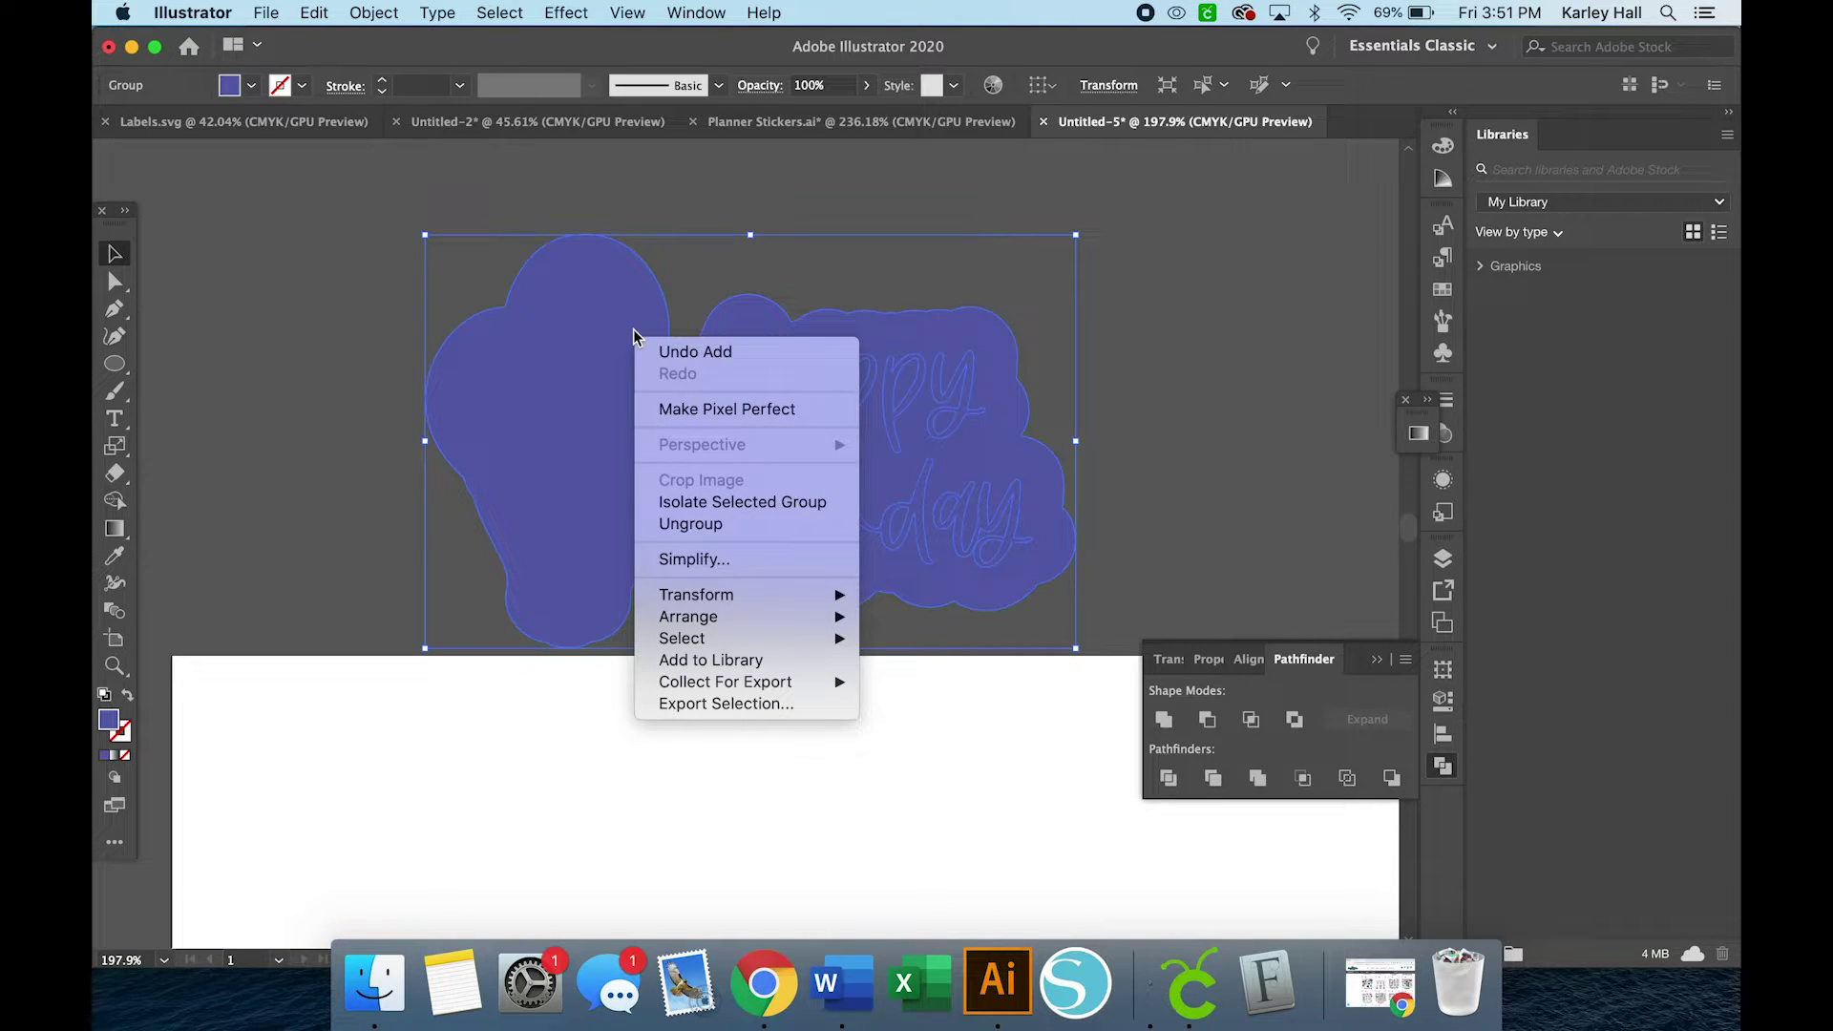
click(701, 527)
- Fill the merged backing shape white (FFFFFF)
click(1142, 397)
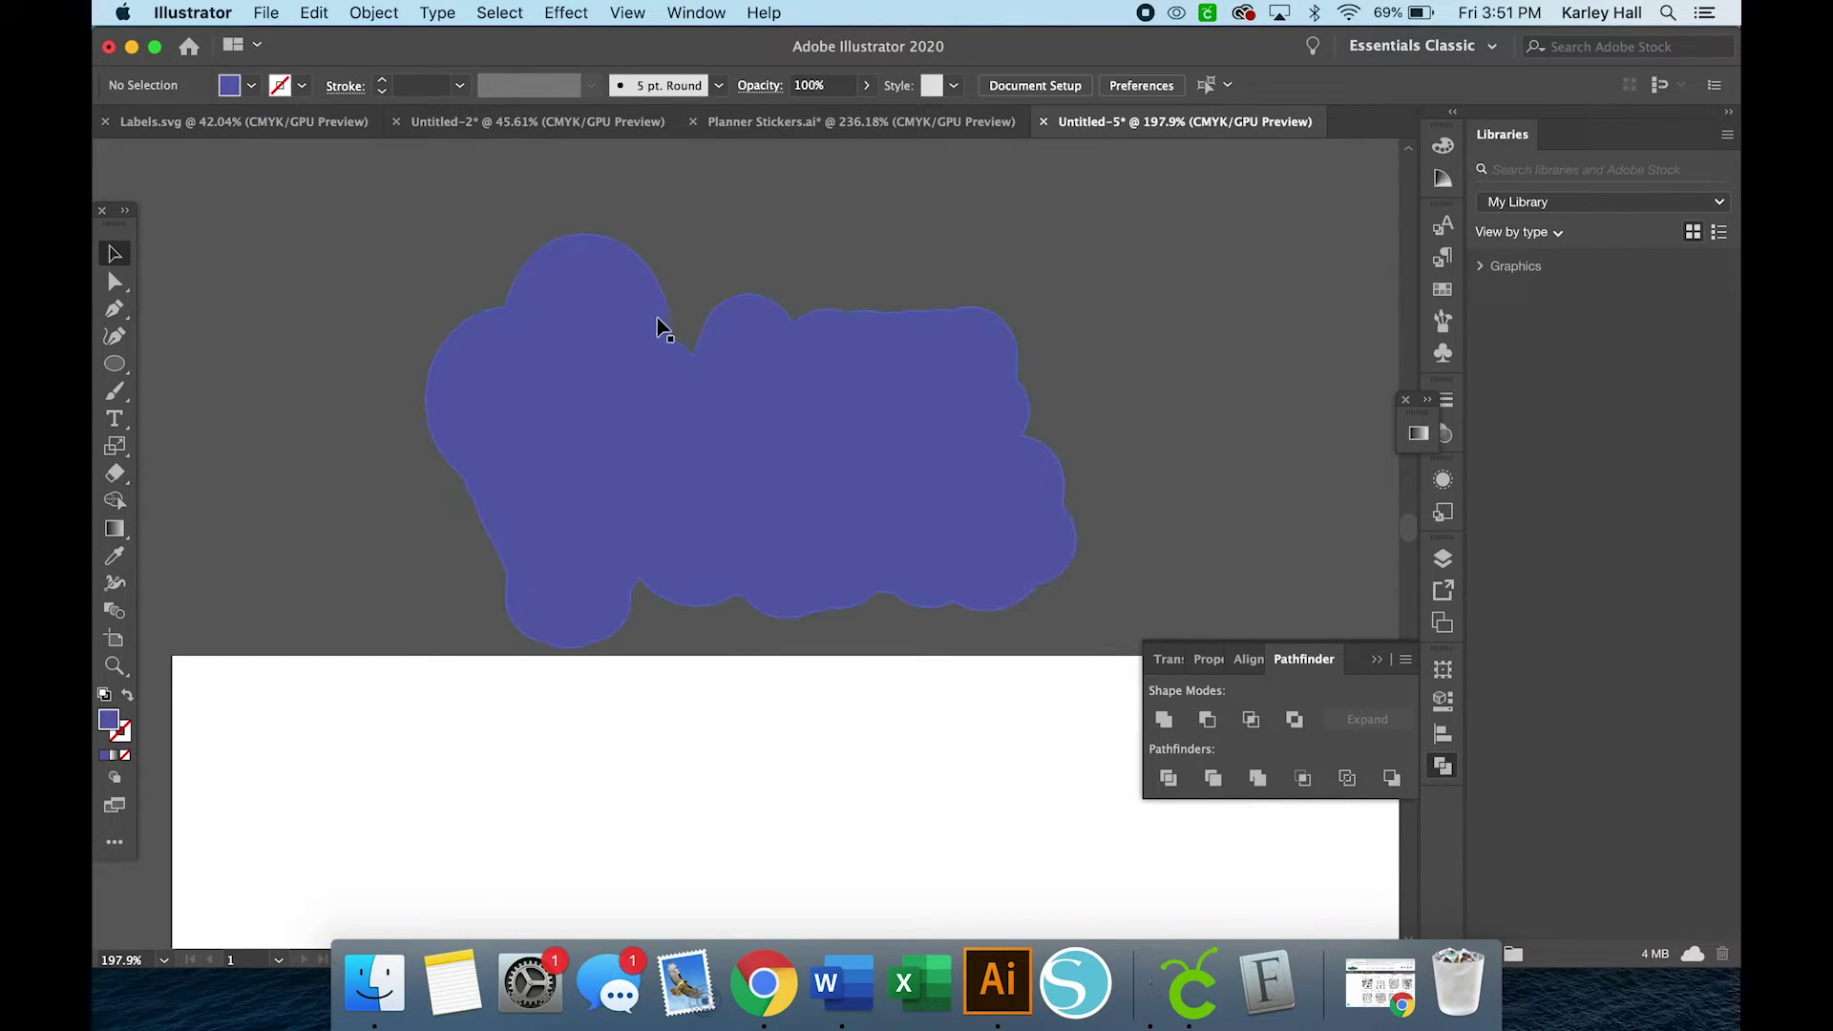
click(658, 325)
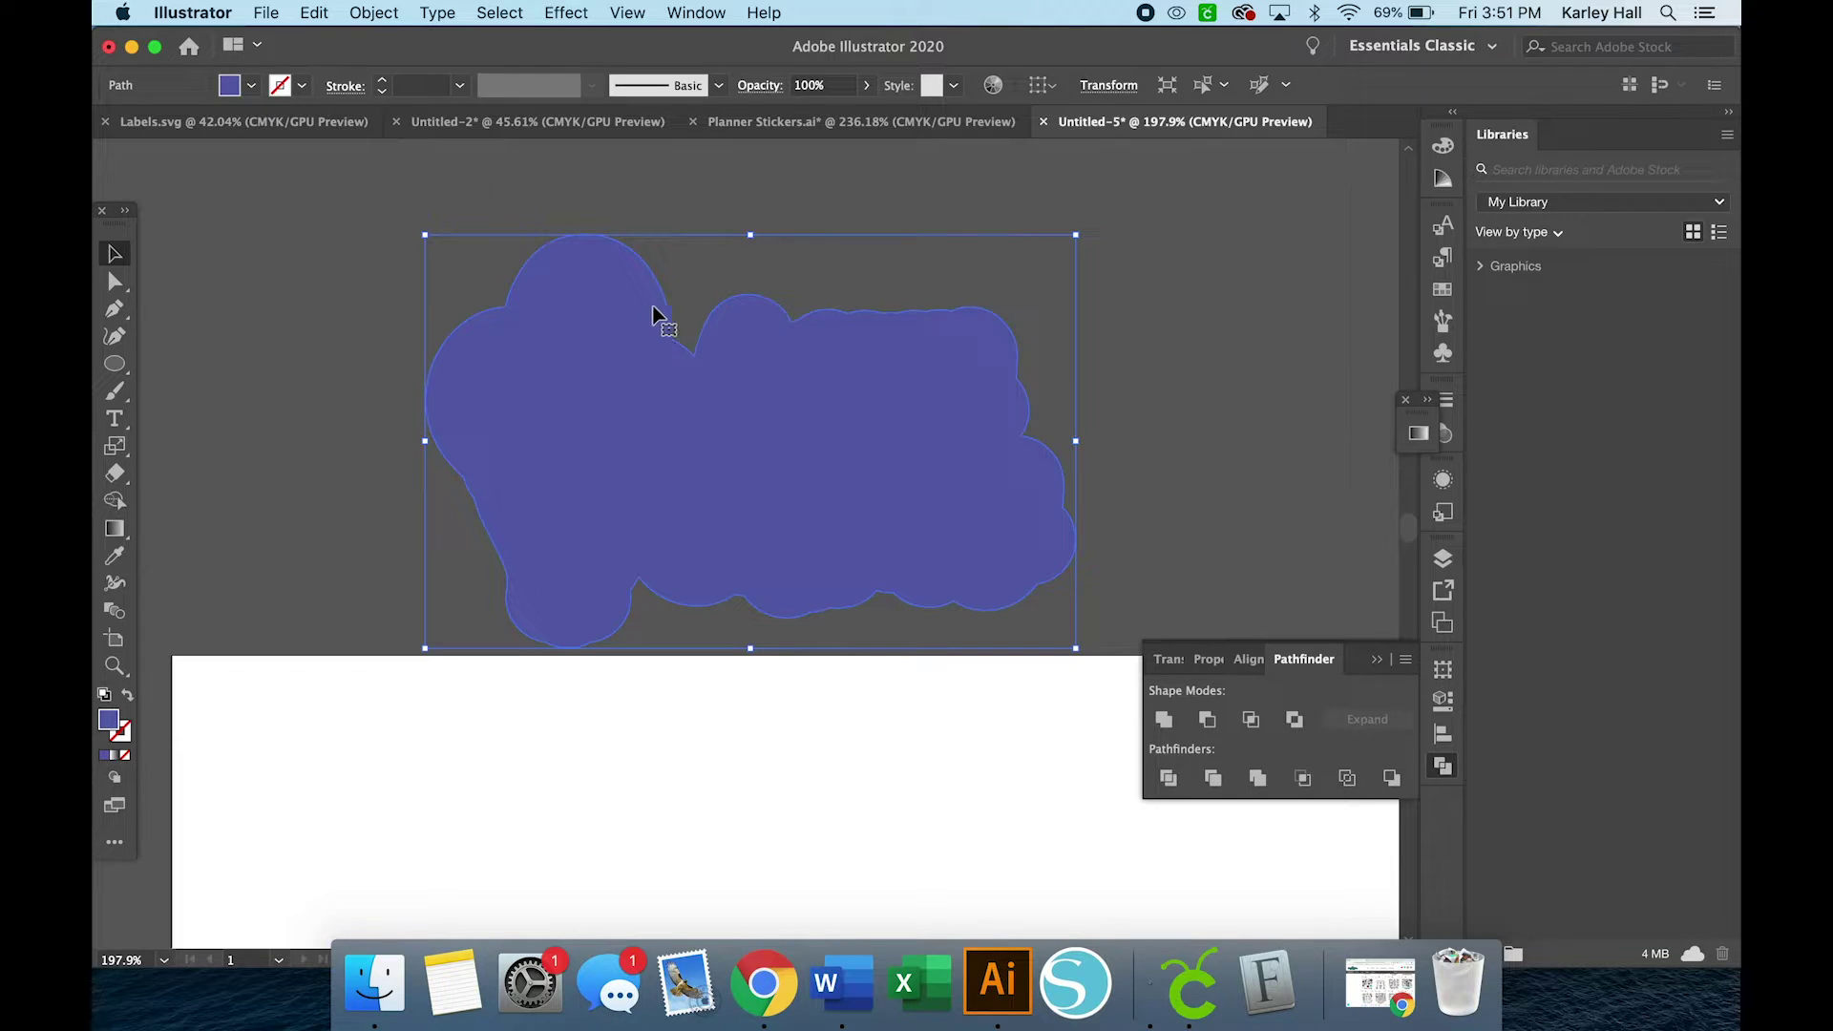
double_click(110, 723)
drag(544, 143, 535, 132)
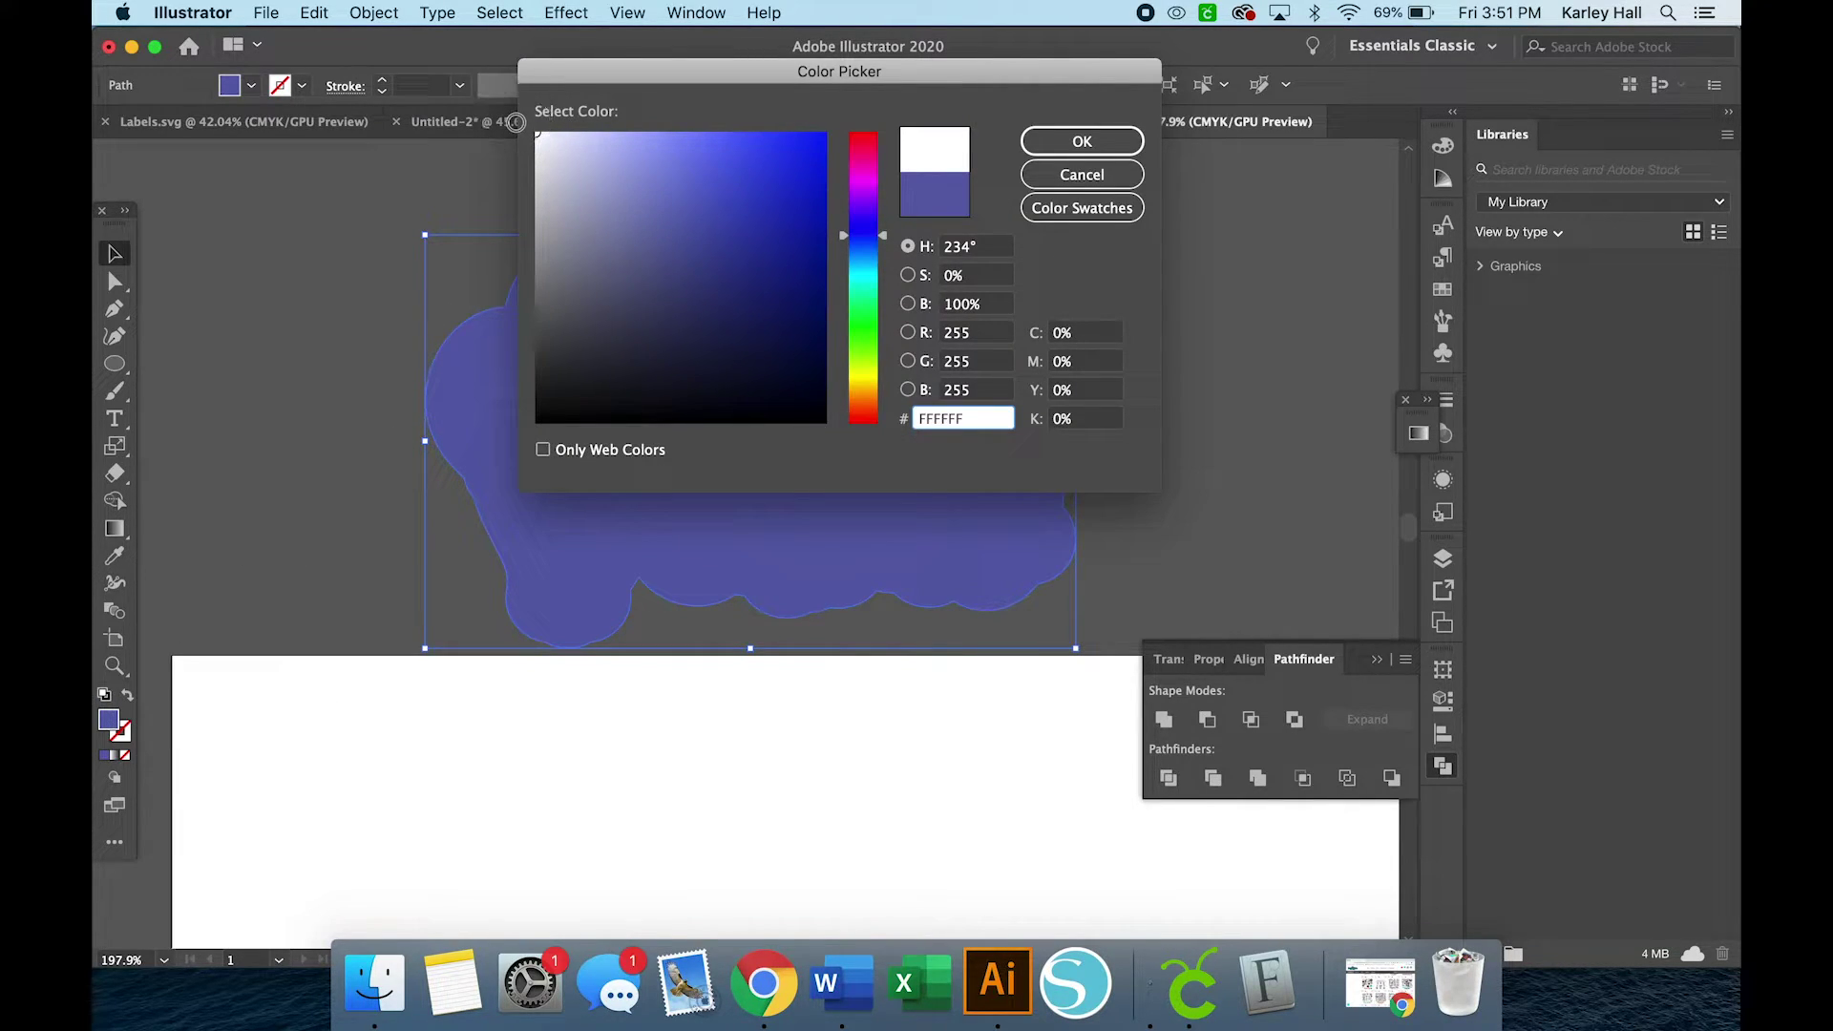
click(1082, 140)
- Send the white backing shape behind the balloons and lettering with Arrange > Send to Back
click(1171, 260)
click(925, 359)
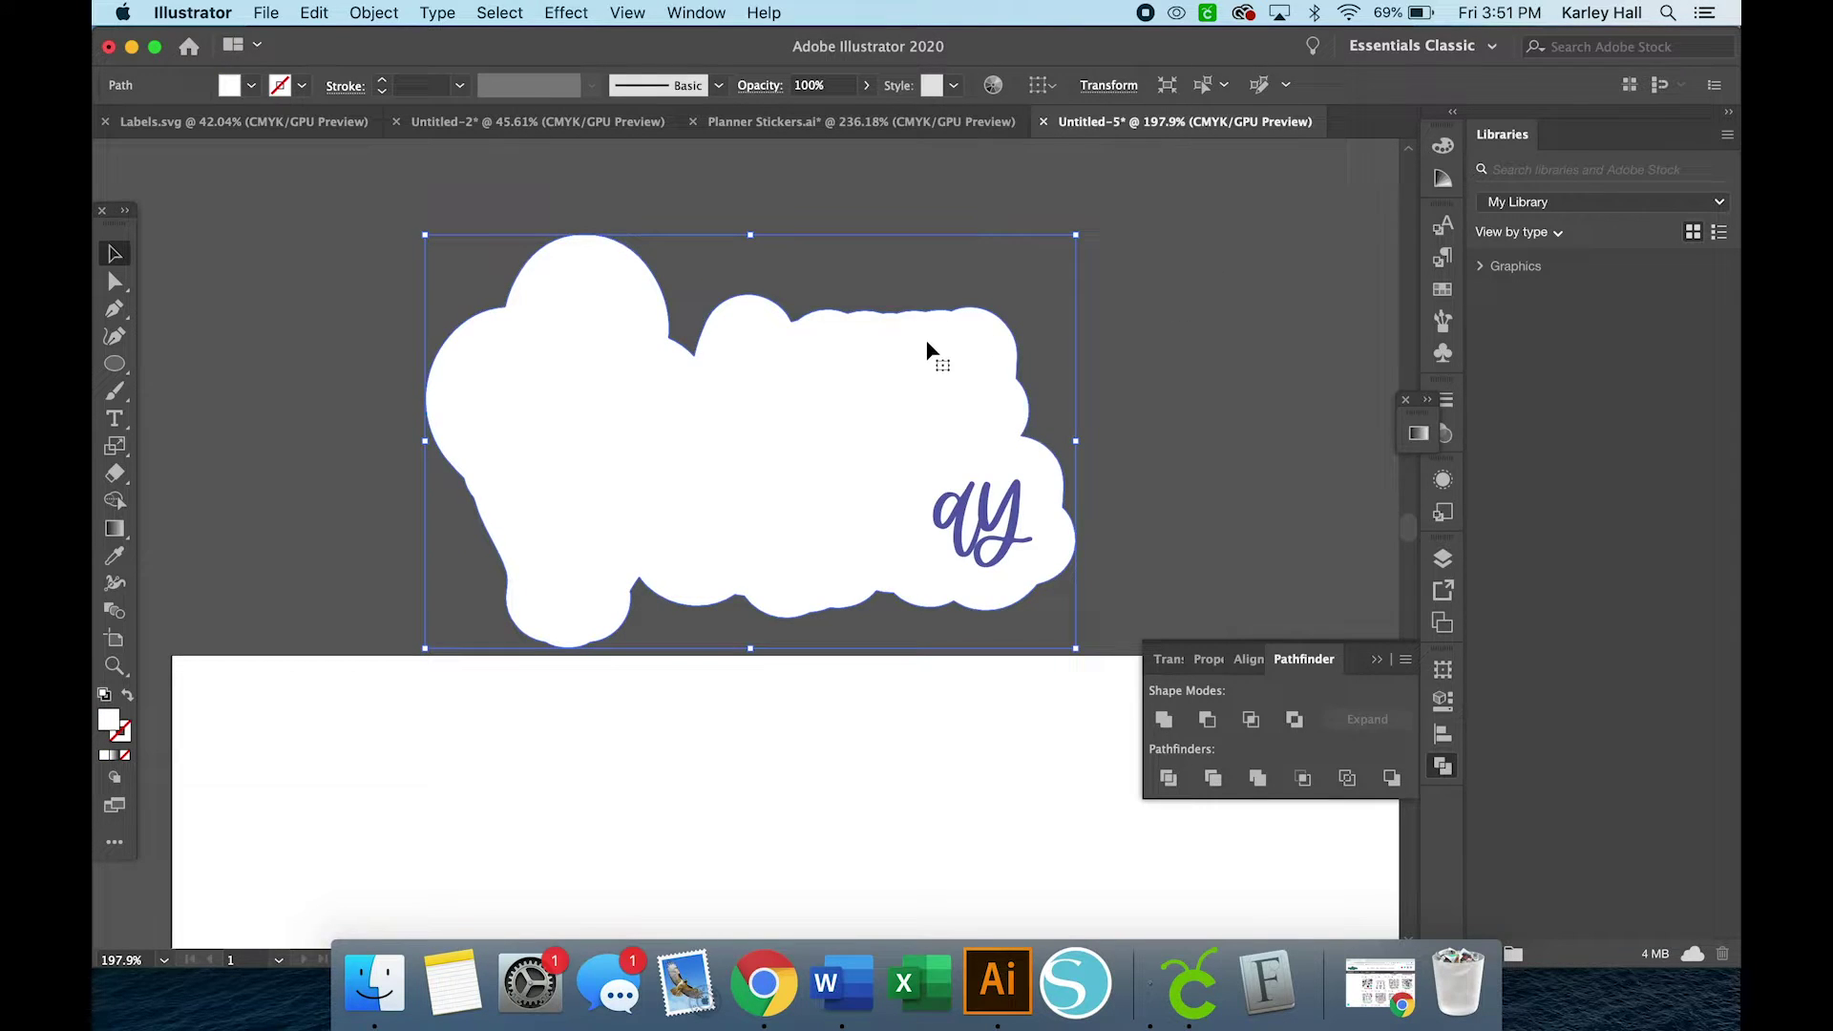
right_click(925, 359)
mouse_move(1041, 714)
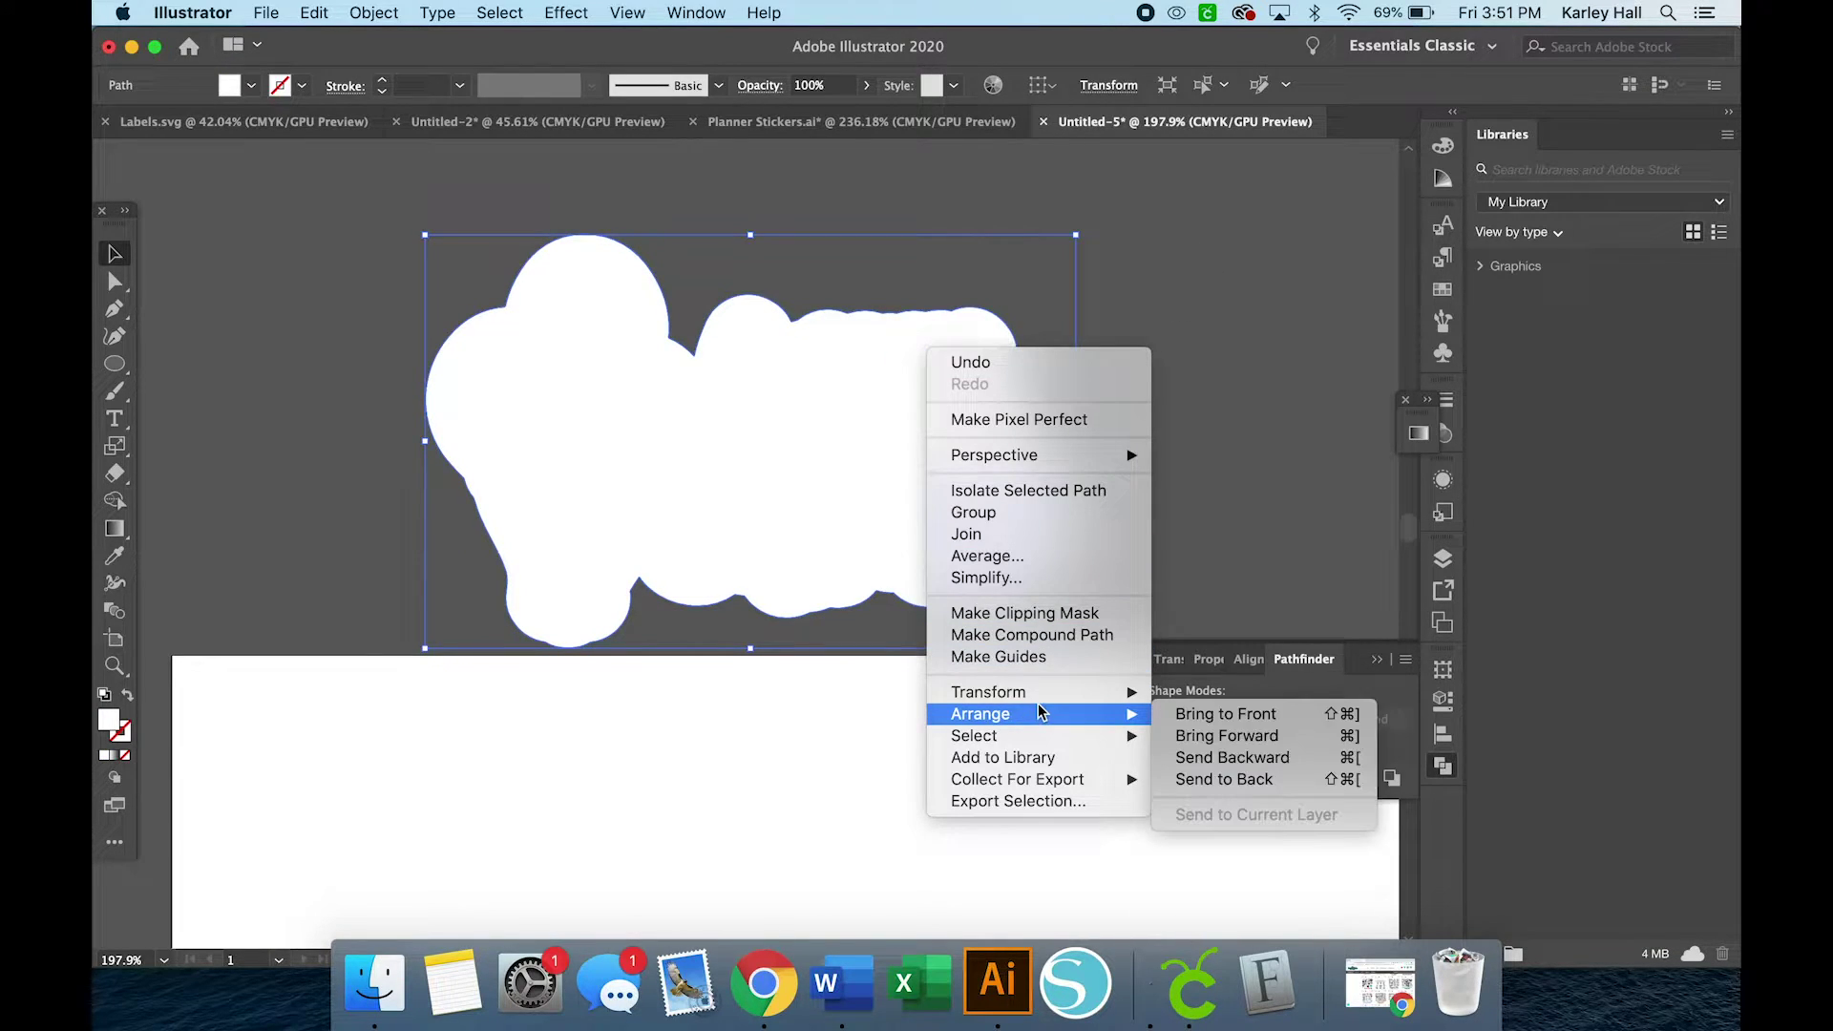
click(1214, 783)
click(1201, 460)
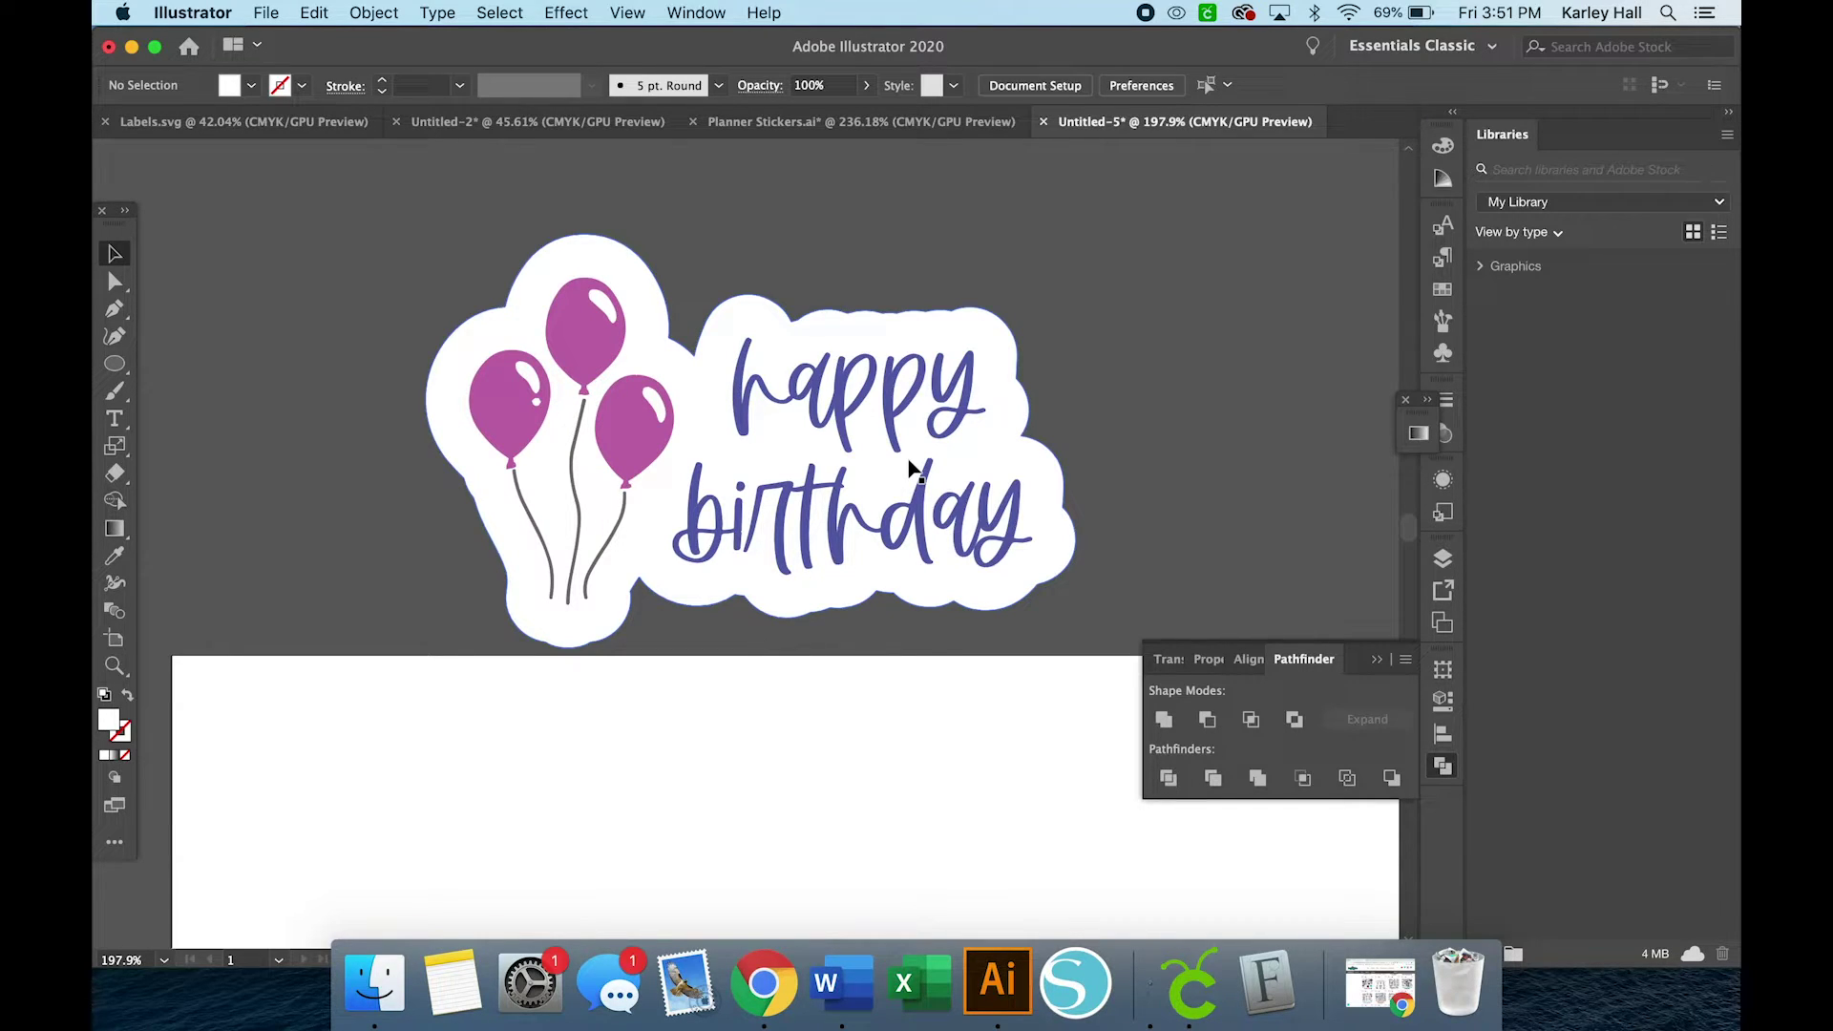
- Select the balloons, lettering and backing with Cmd+A, group them with Cmd+G, and nudge the group left
scroll(909, 466, down, 3)
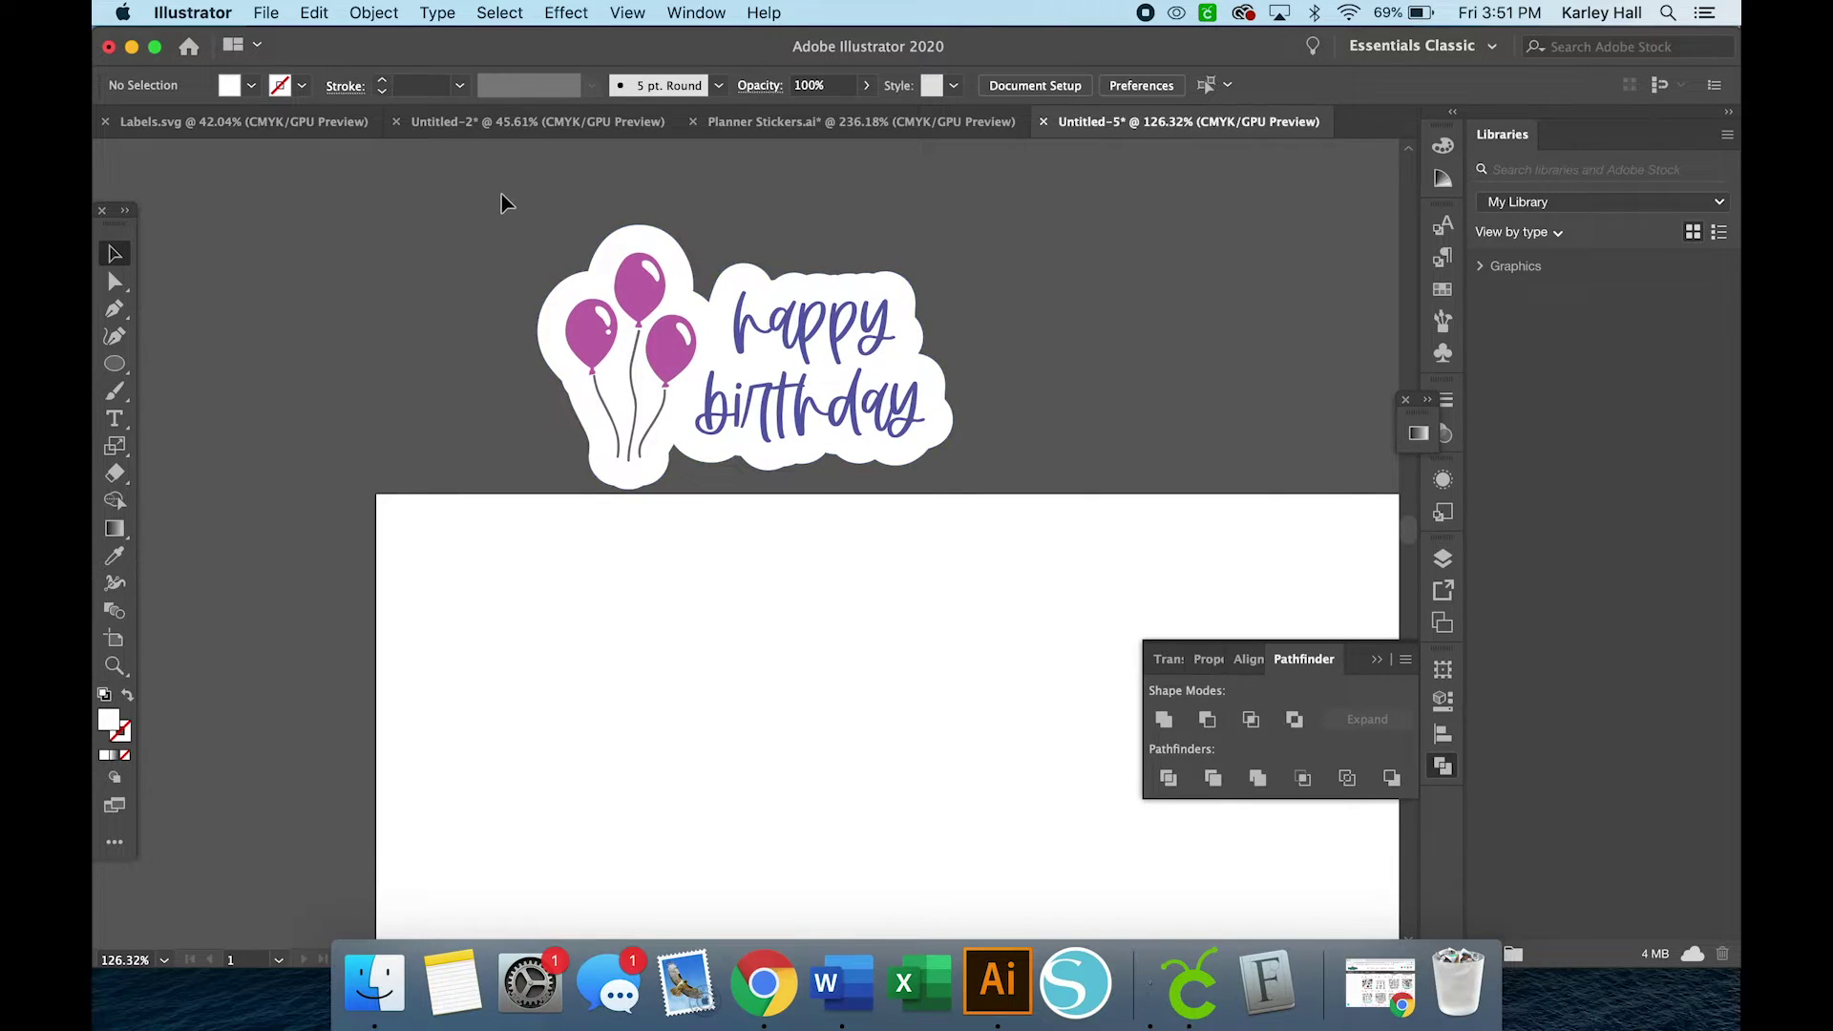
drag(482, 239, 1021, 506)
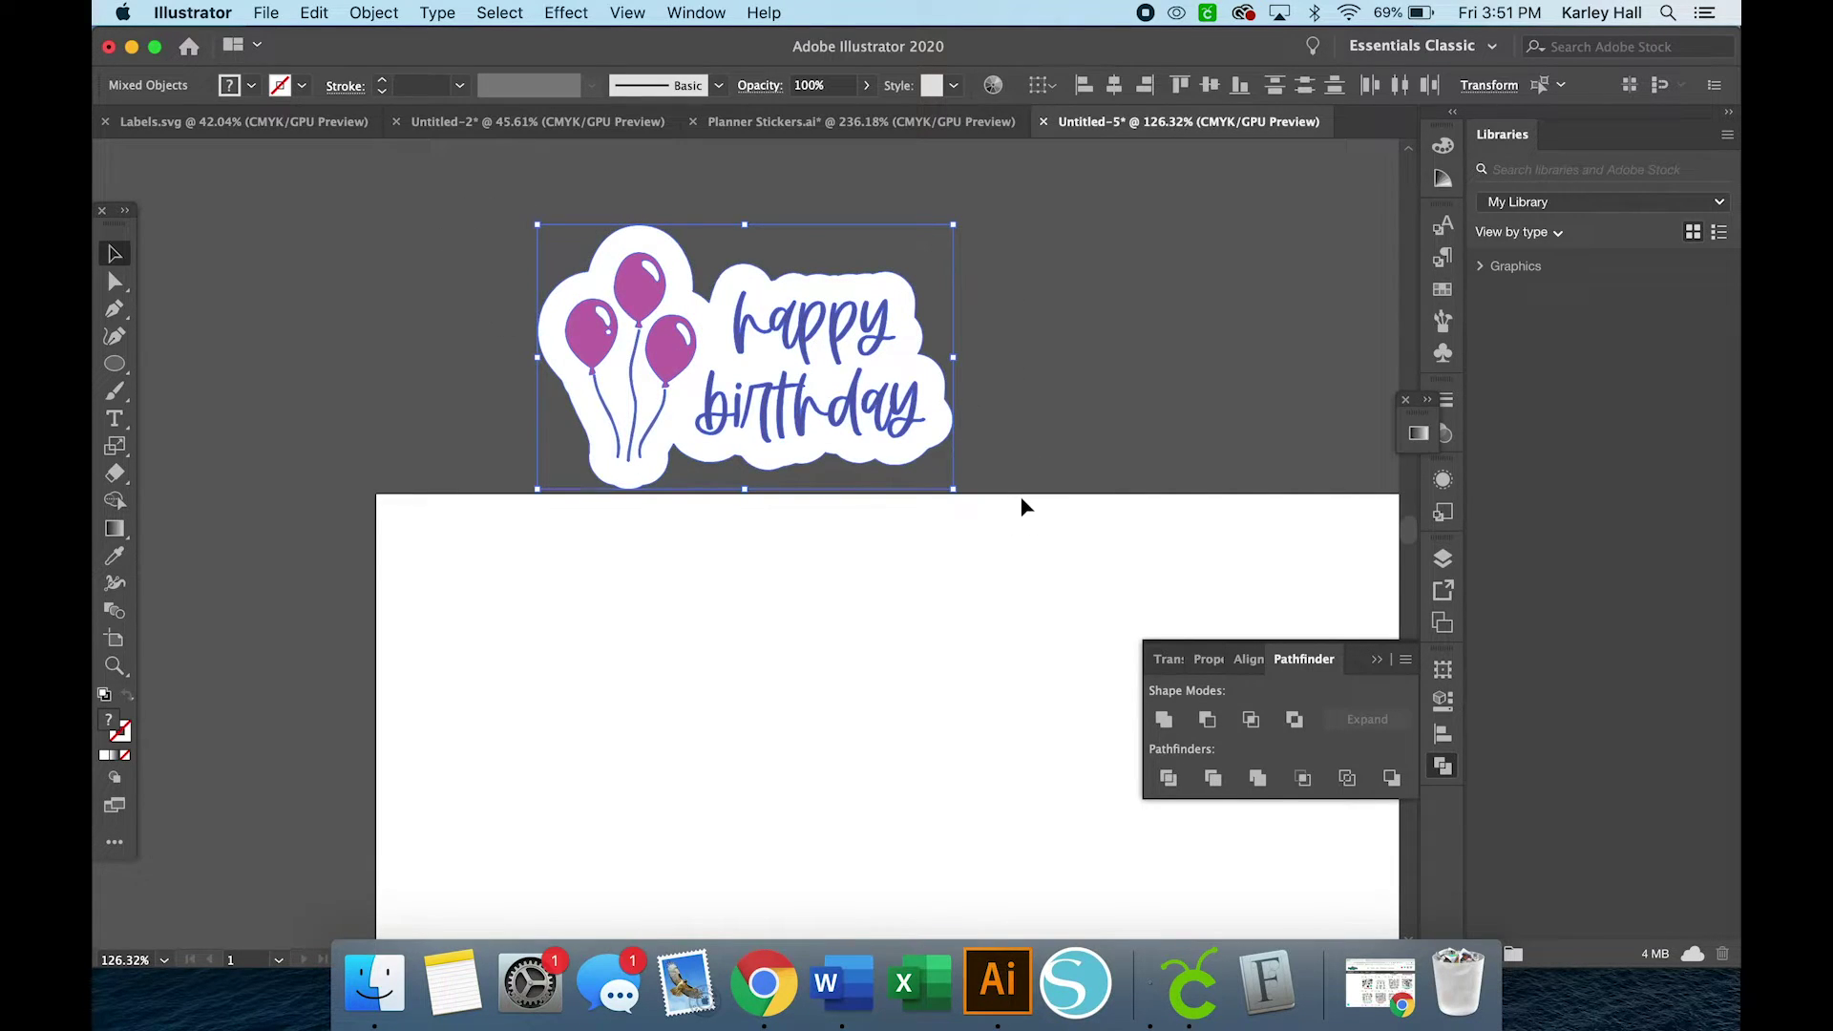
click(442, 214)
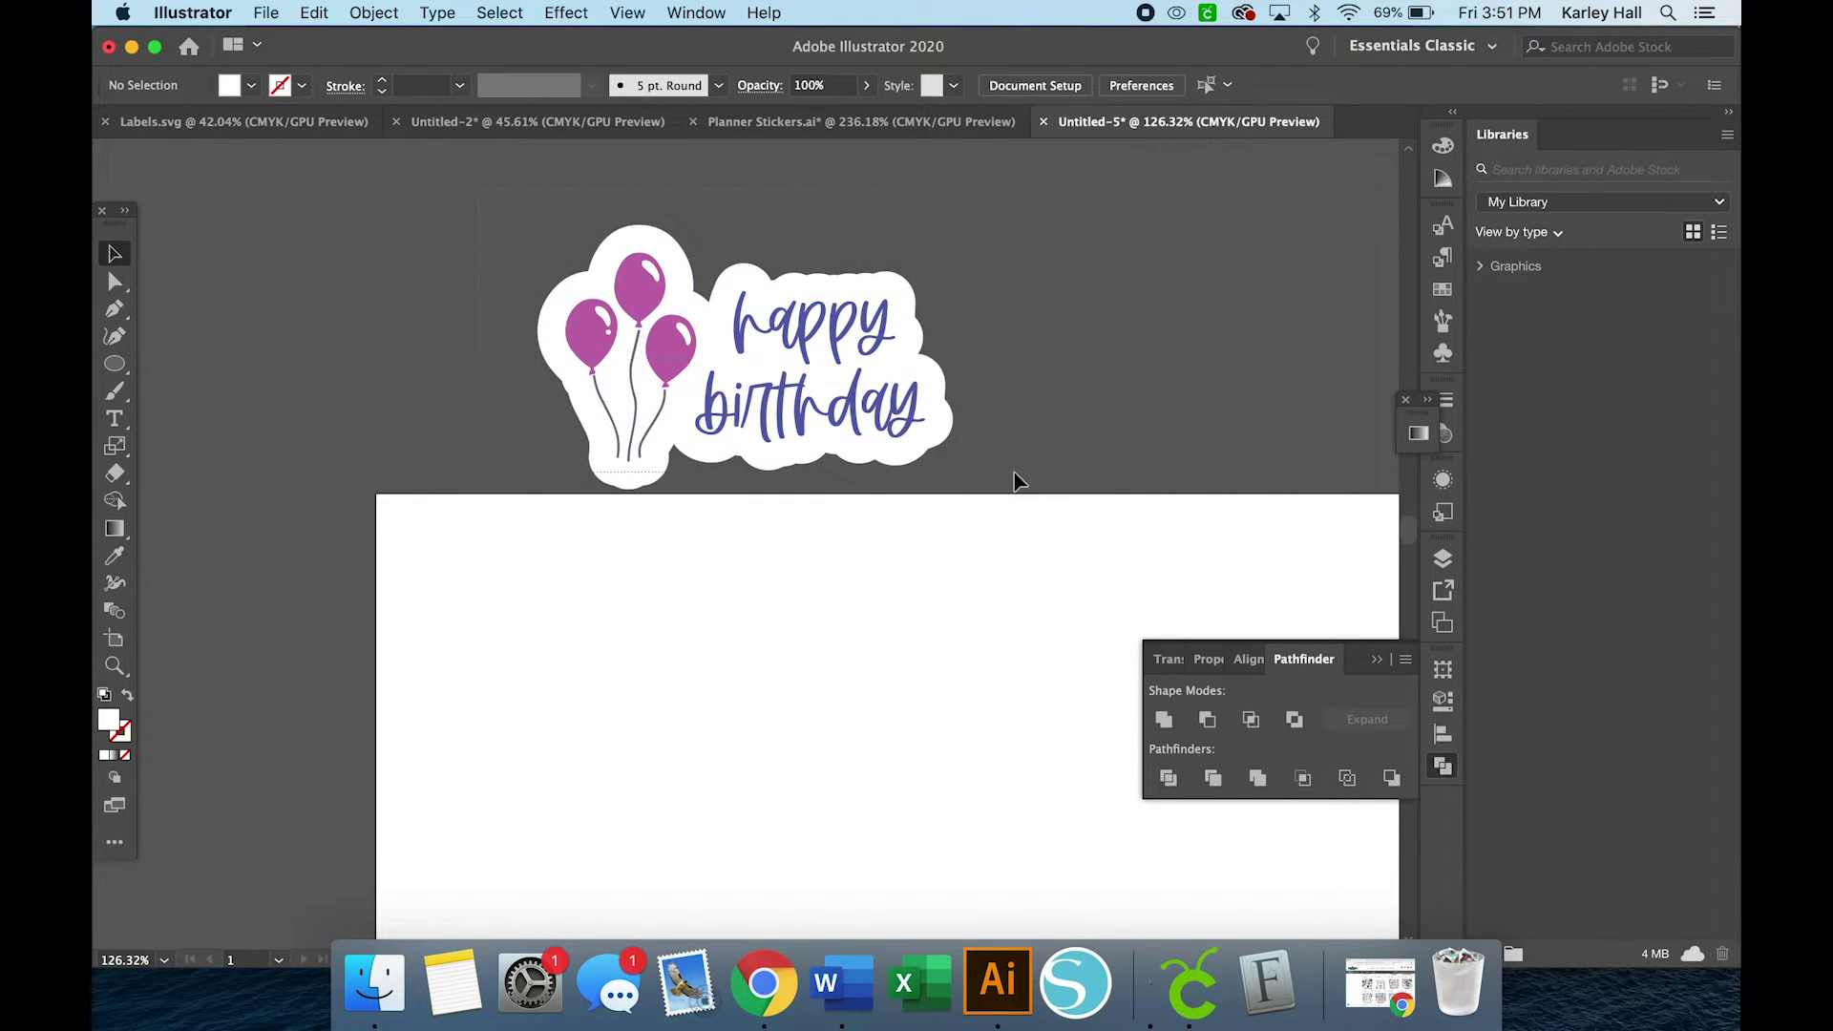
key(super+a)
key(shift+super+a)
key(super+a)
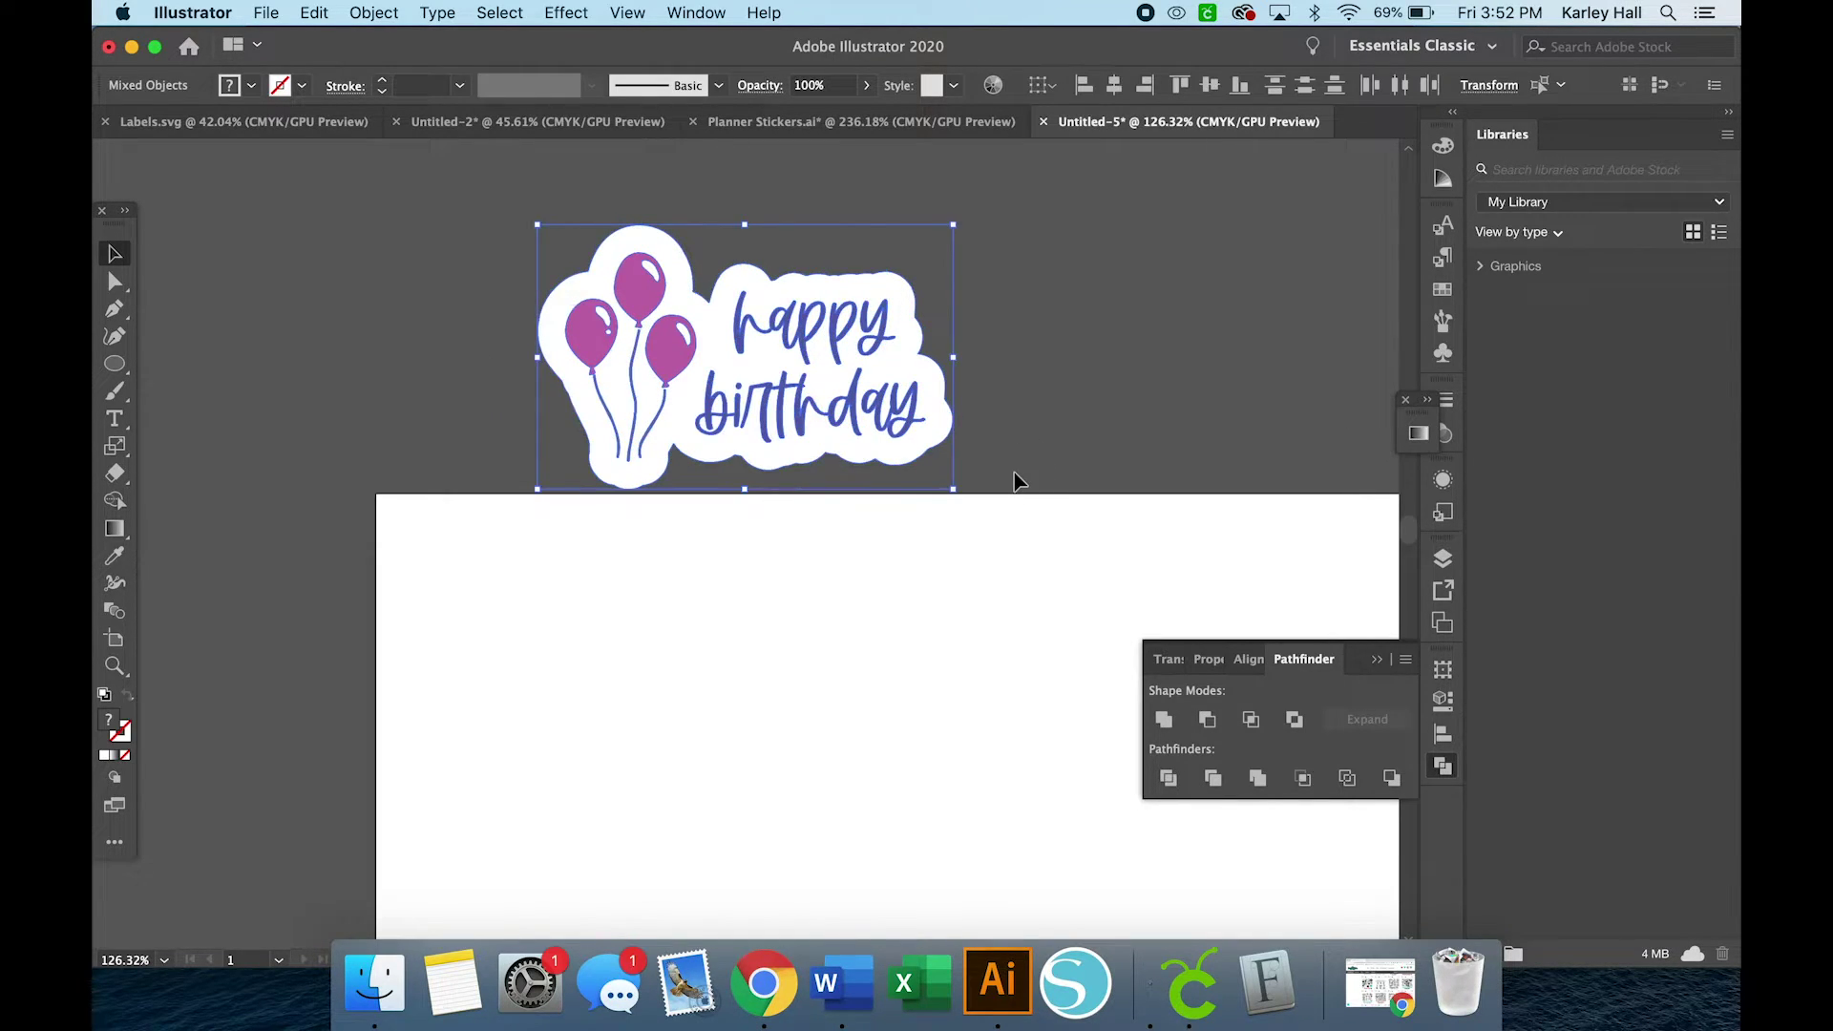
key(super+g)
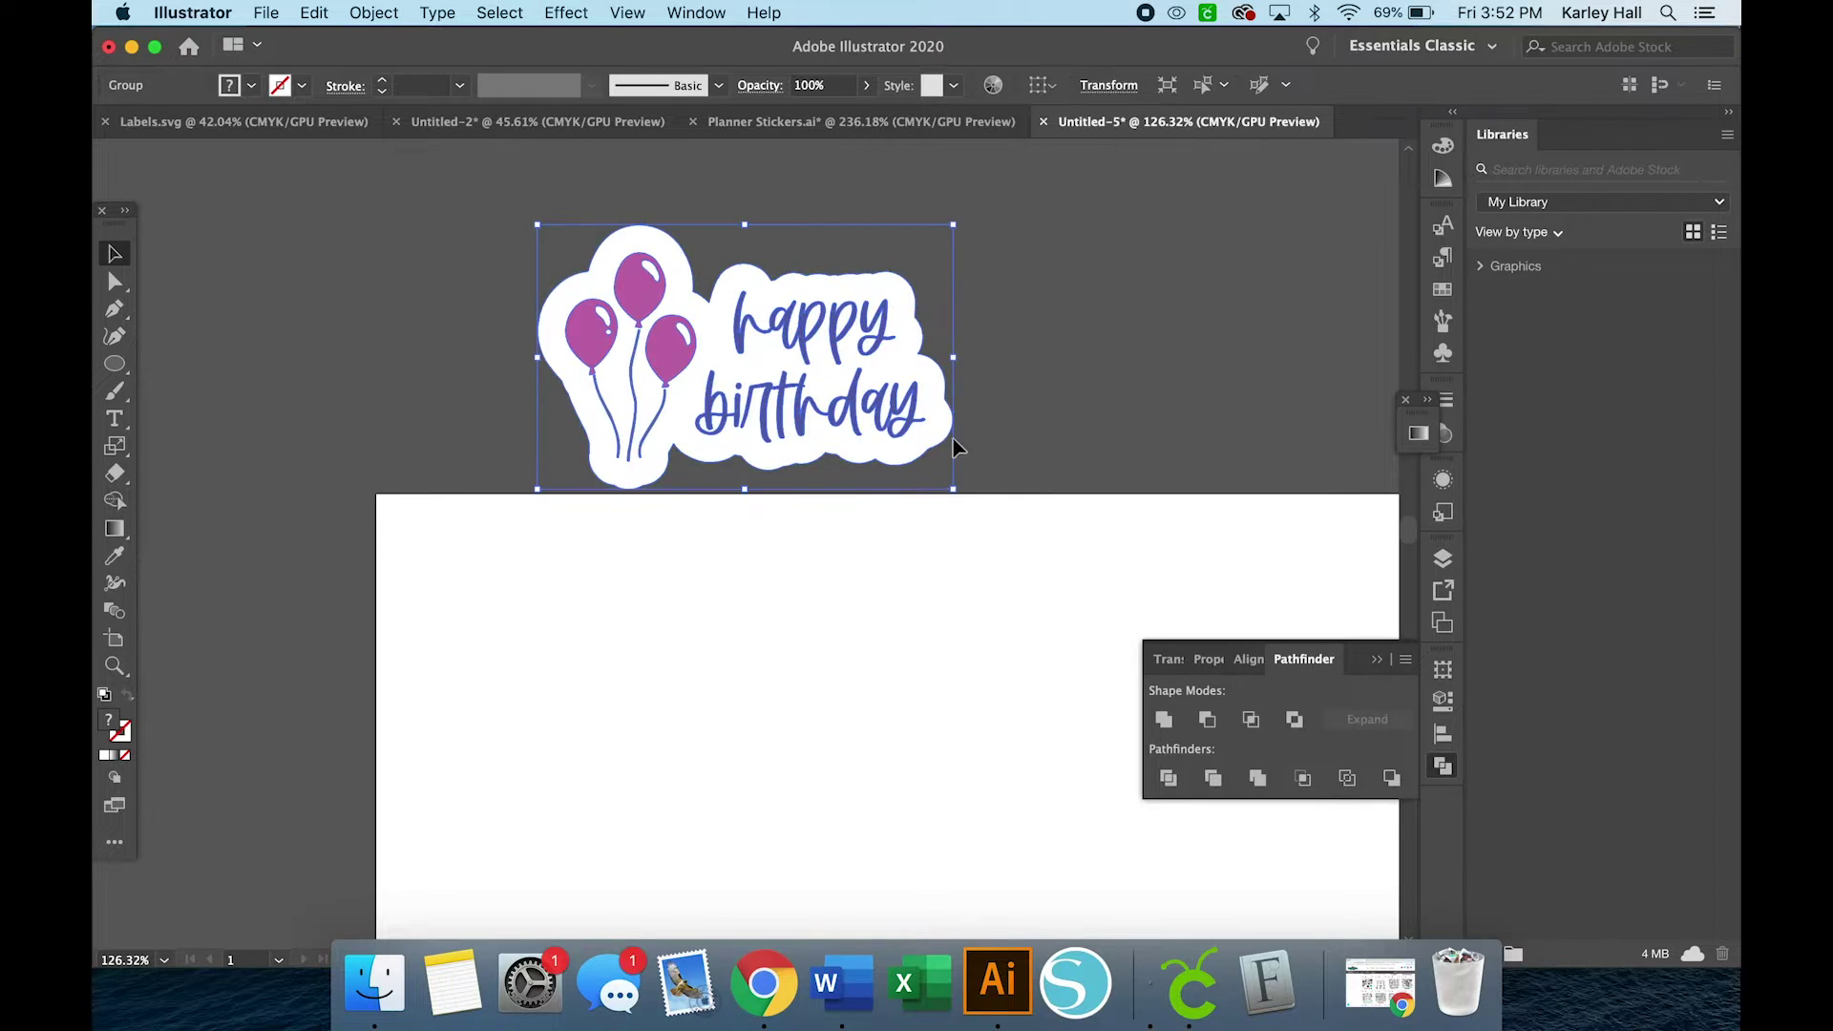
right_click(778, 323)
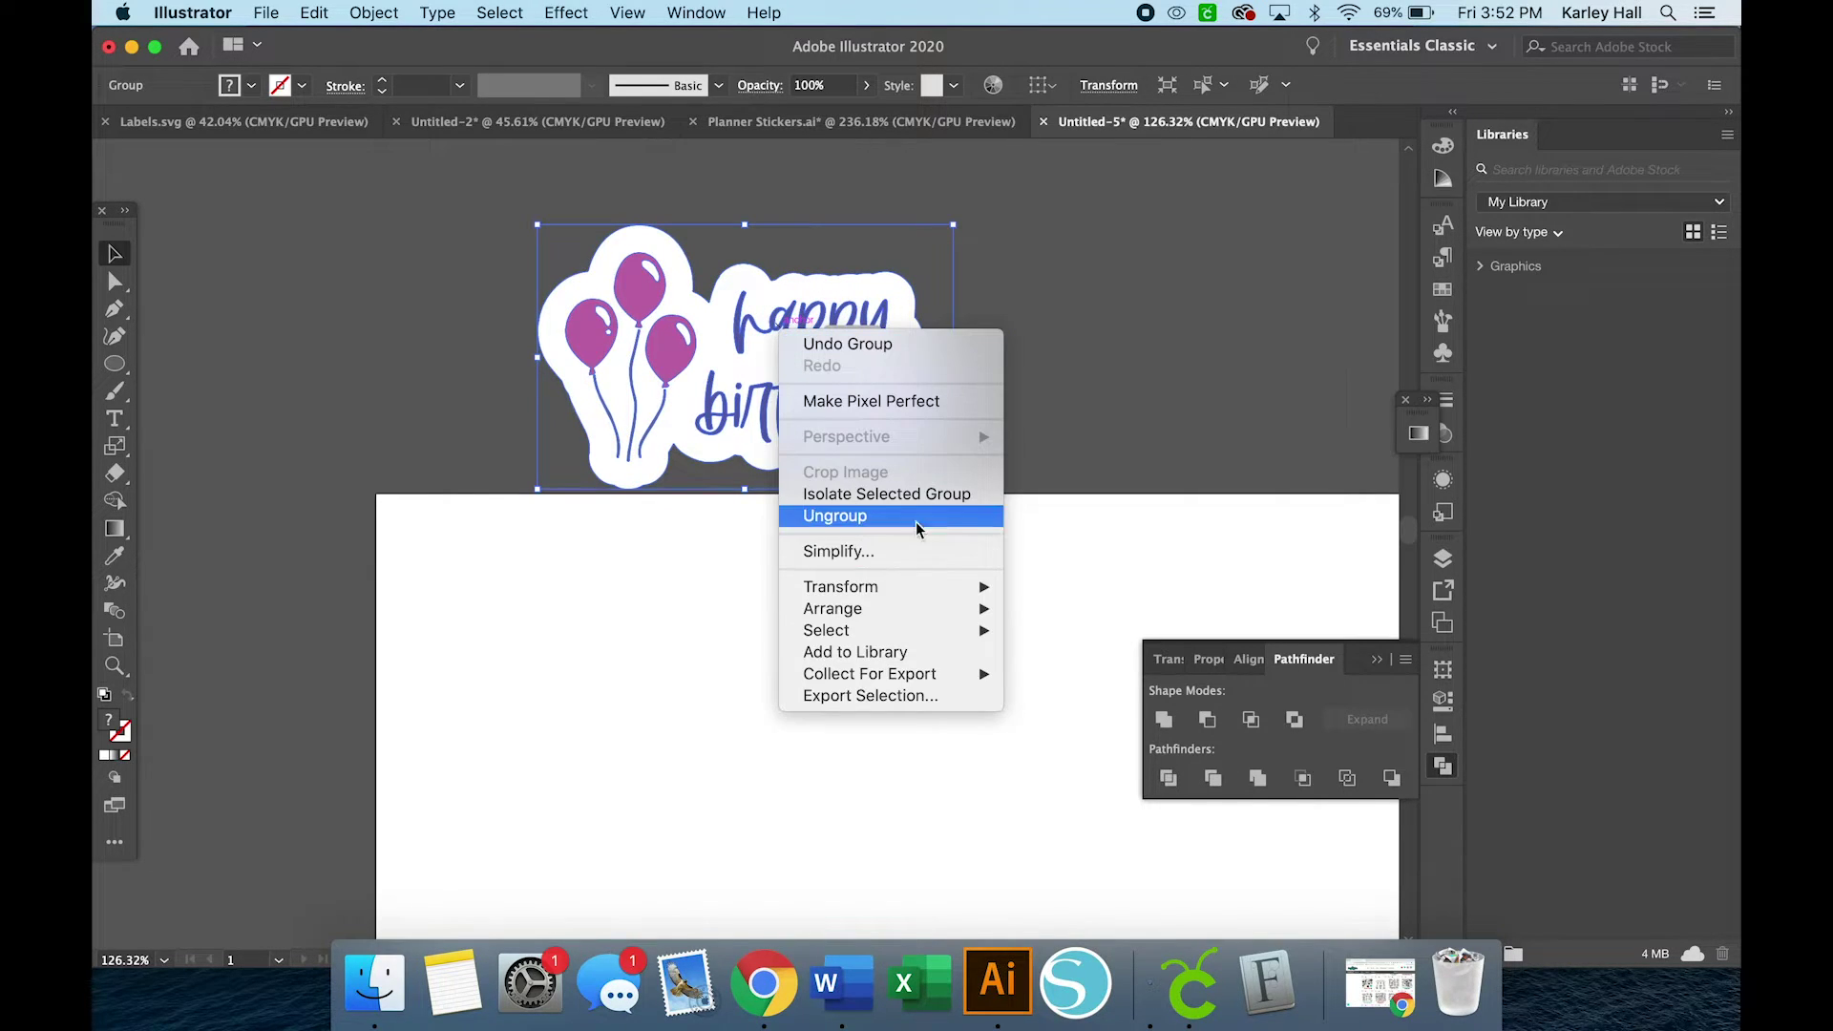
click(1121, 399)
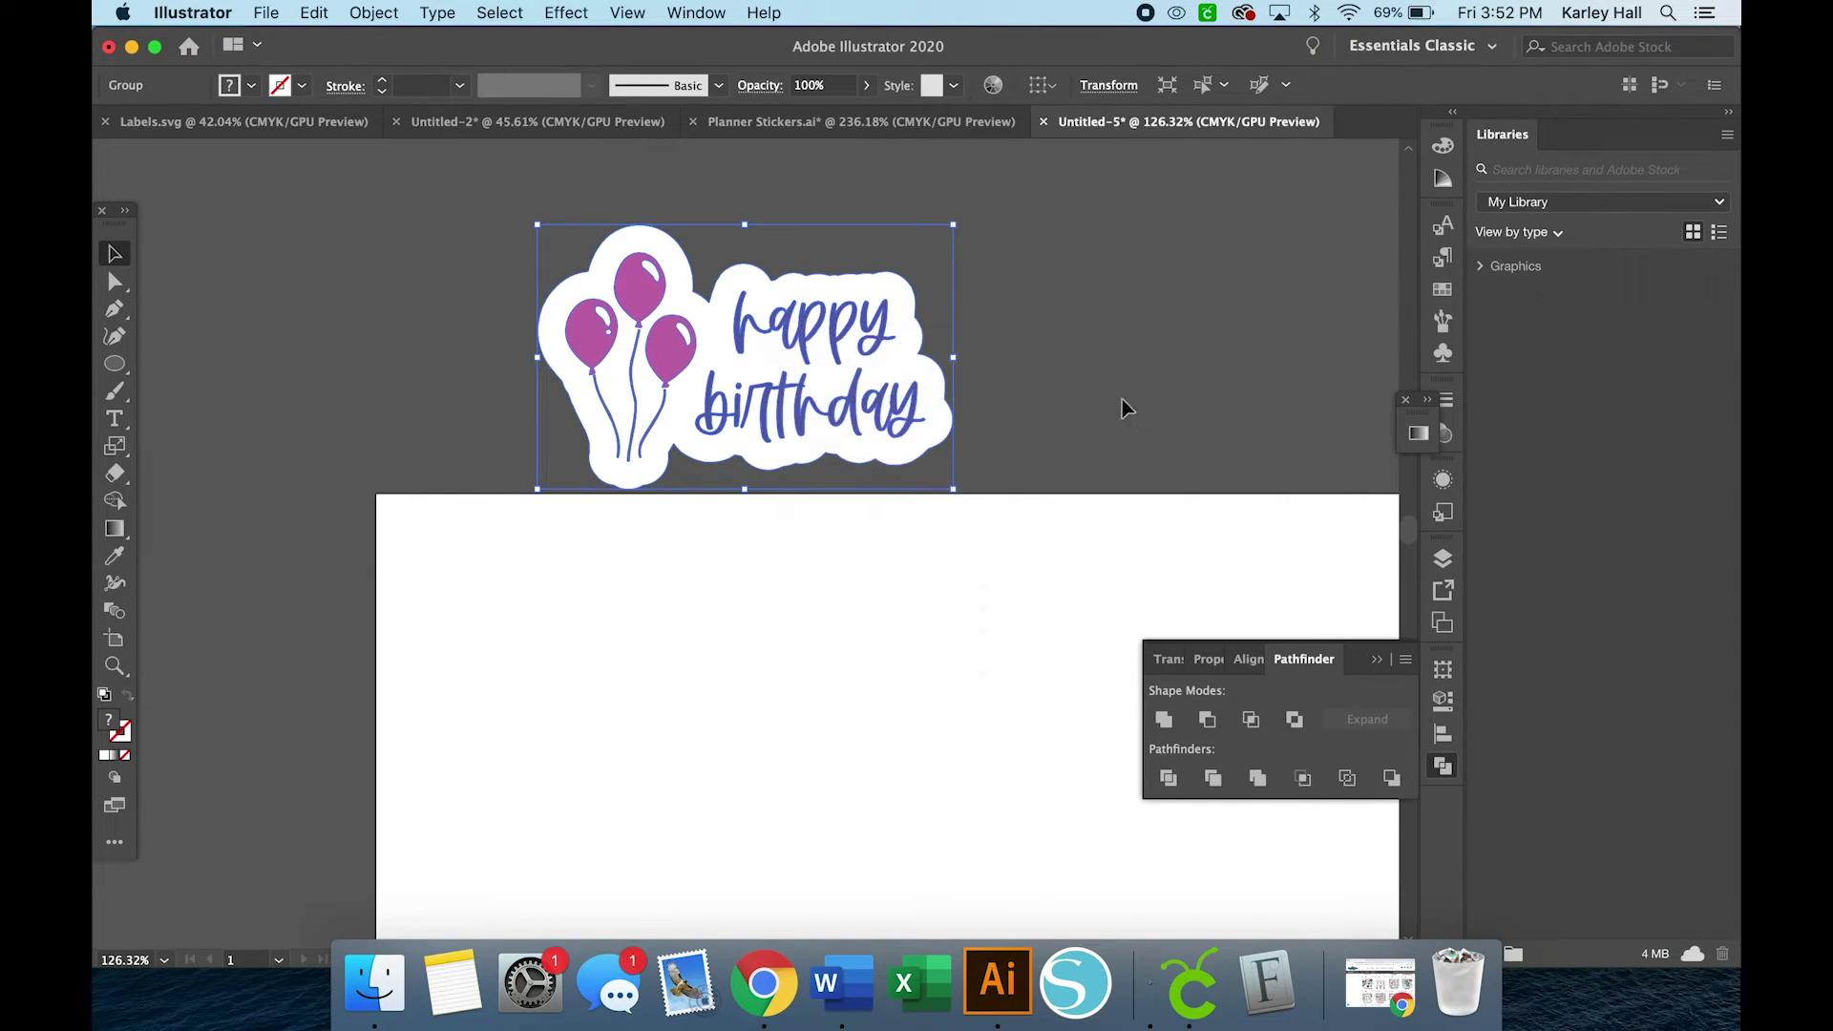
click(1072, 299)
mouse_move(803, 302)
mouse_down()
mouse_move(496, 304)
mouse_move(883, 324)
mouse_move(826, 330)
mouse_up()
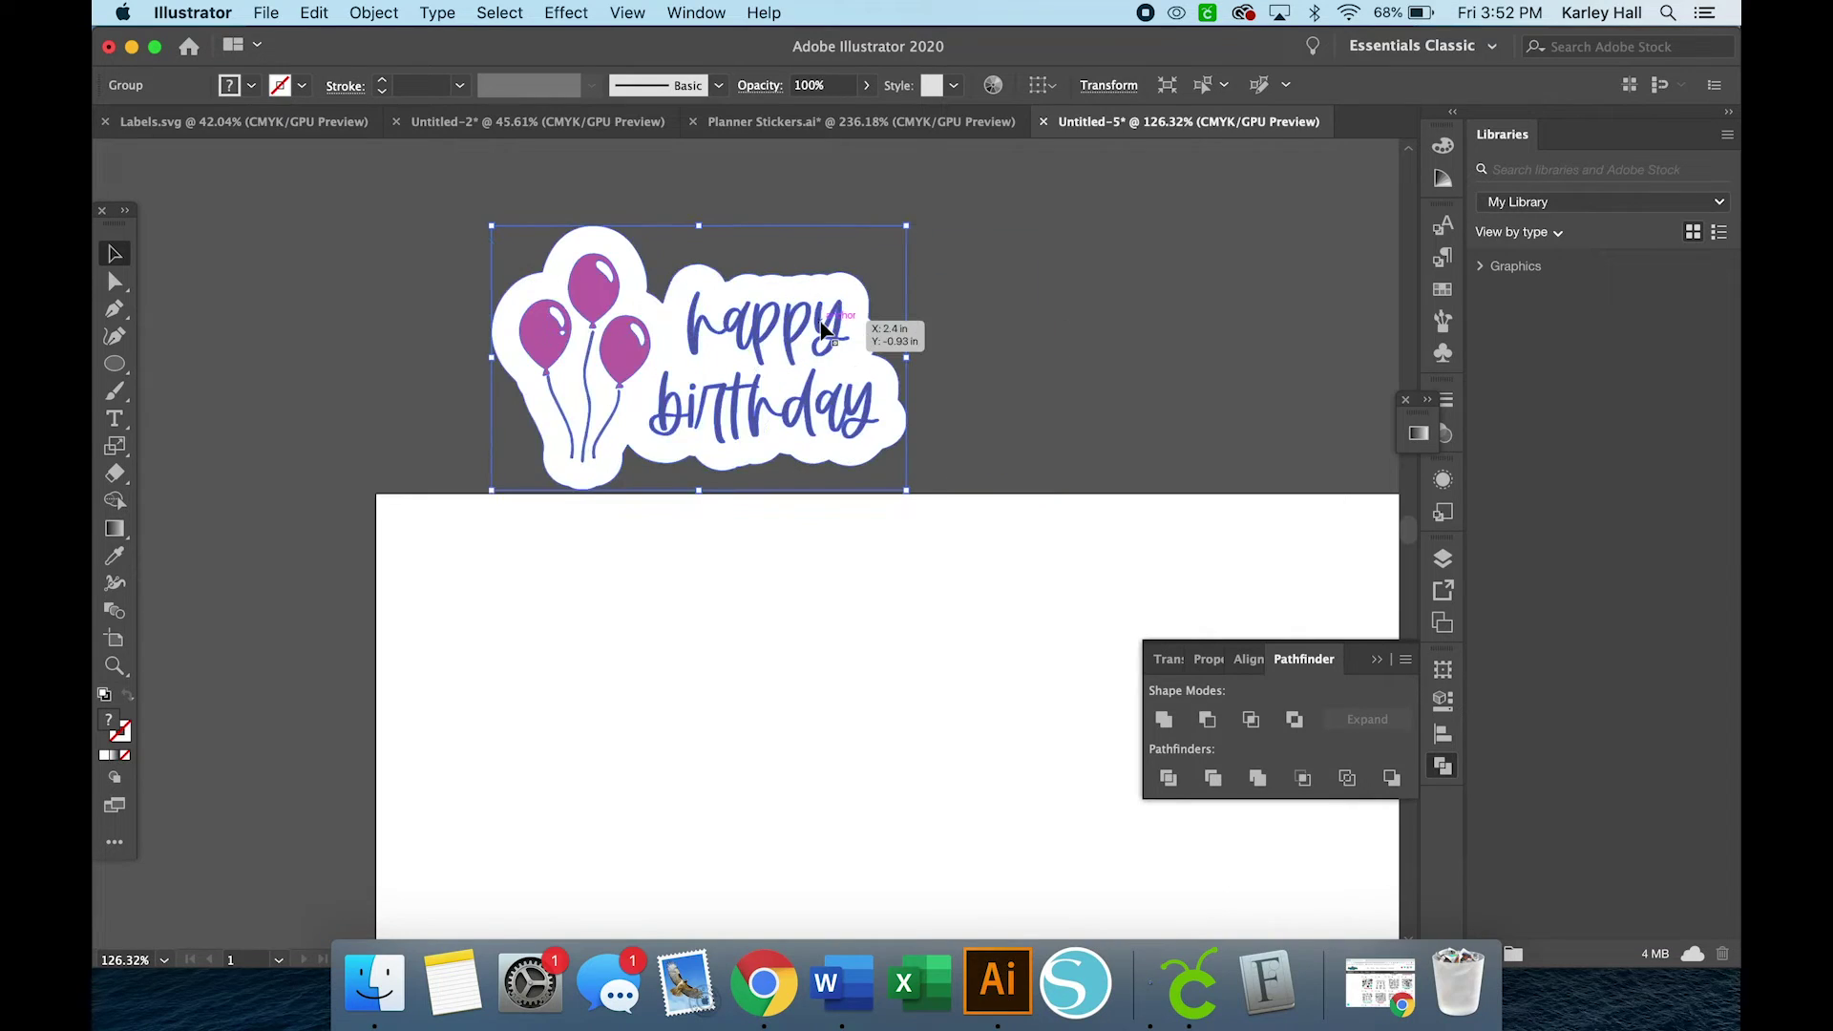
- Resize the sticker group to 4 in wide in the Transform panel
click(1118, 85)
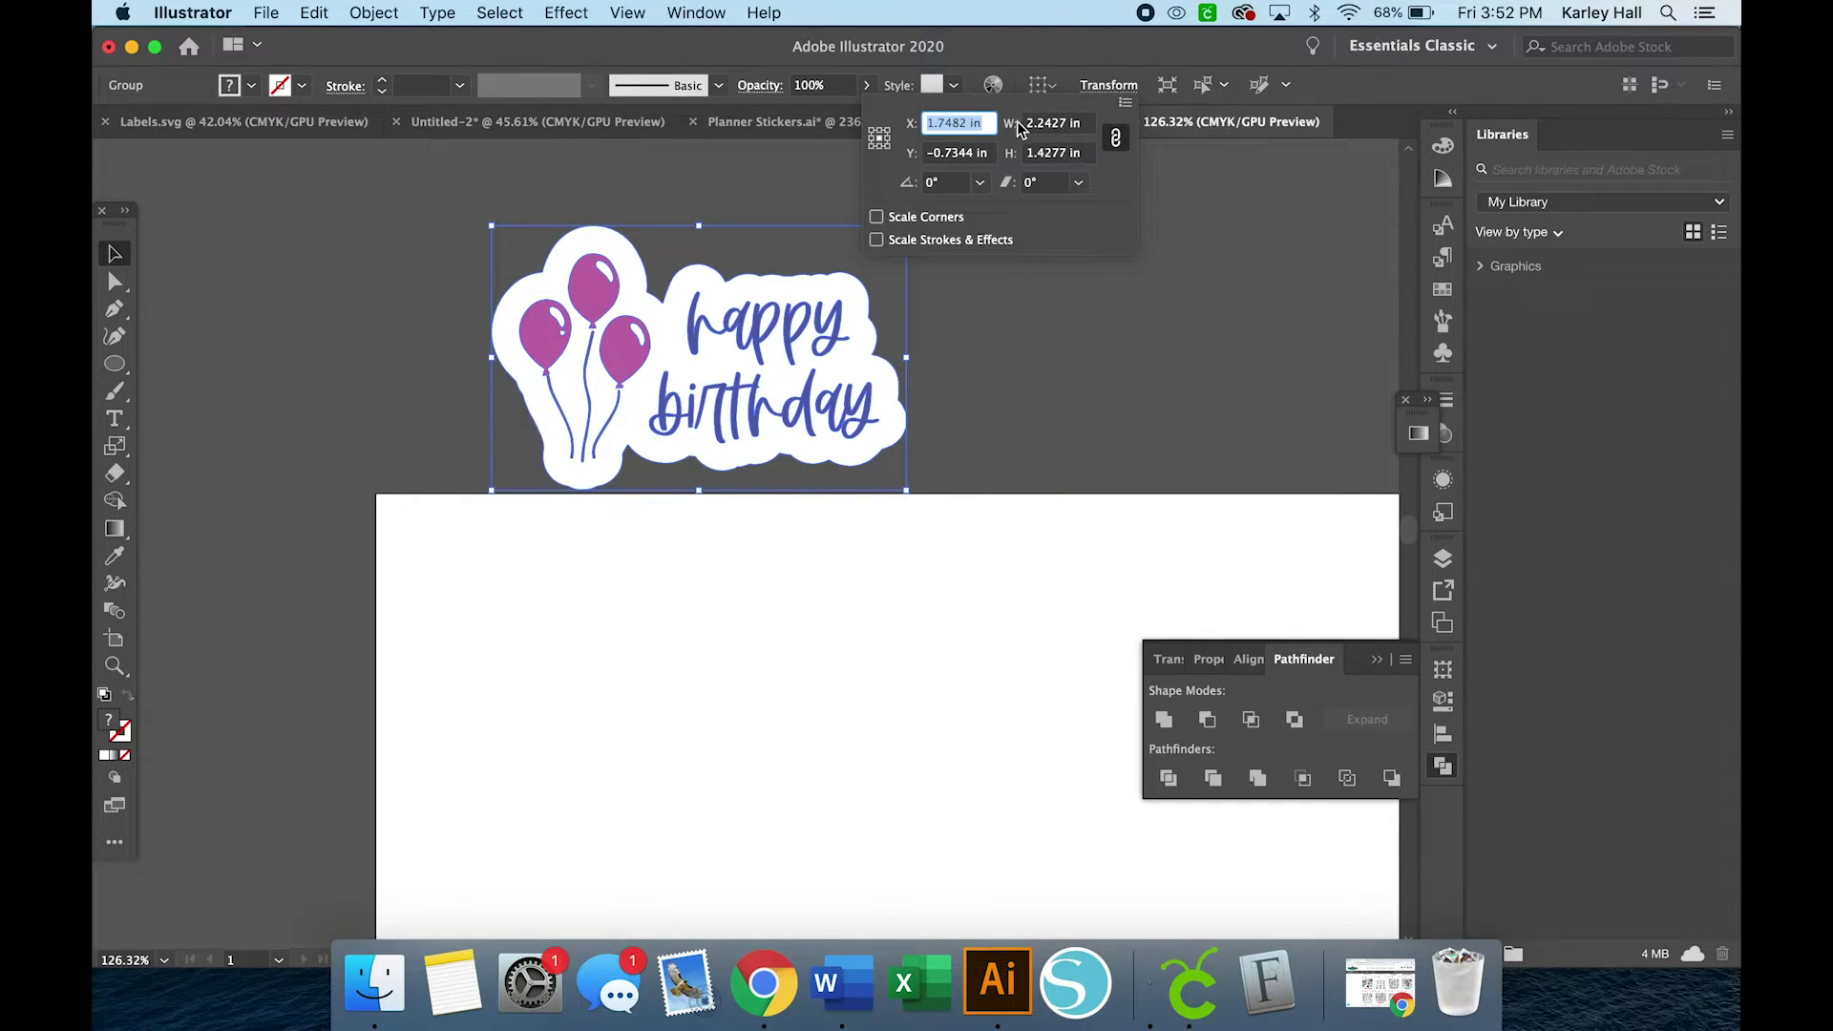
double_click(1047, 131)
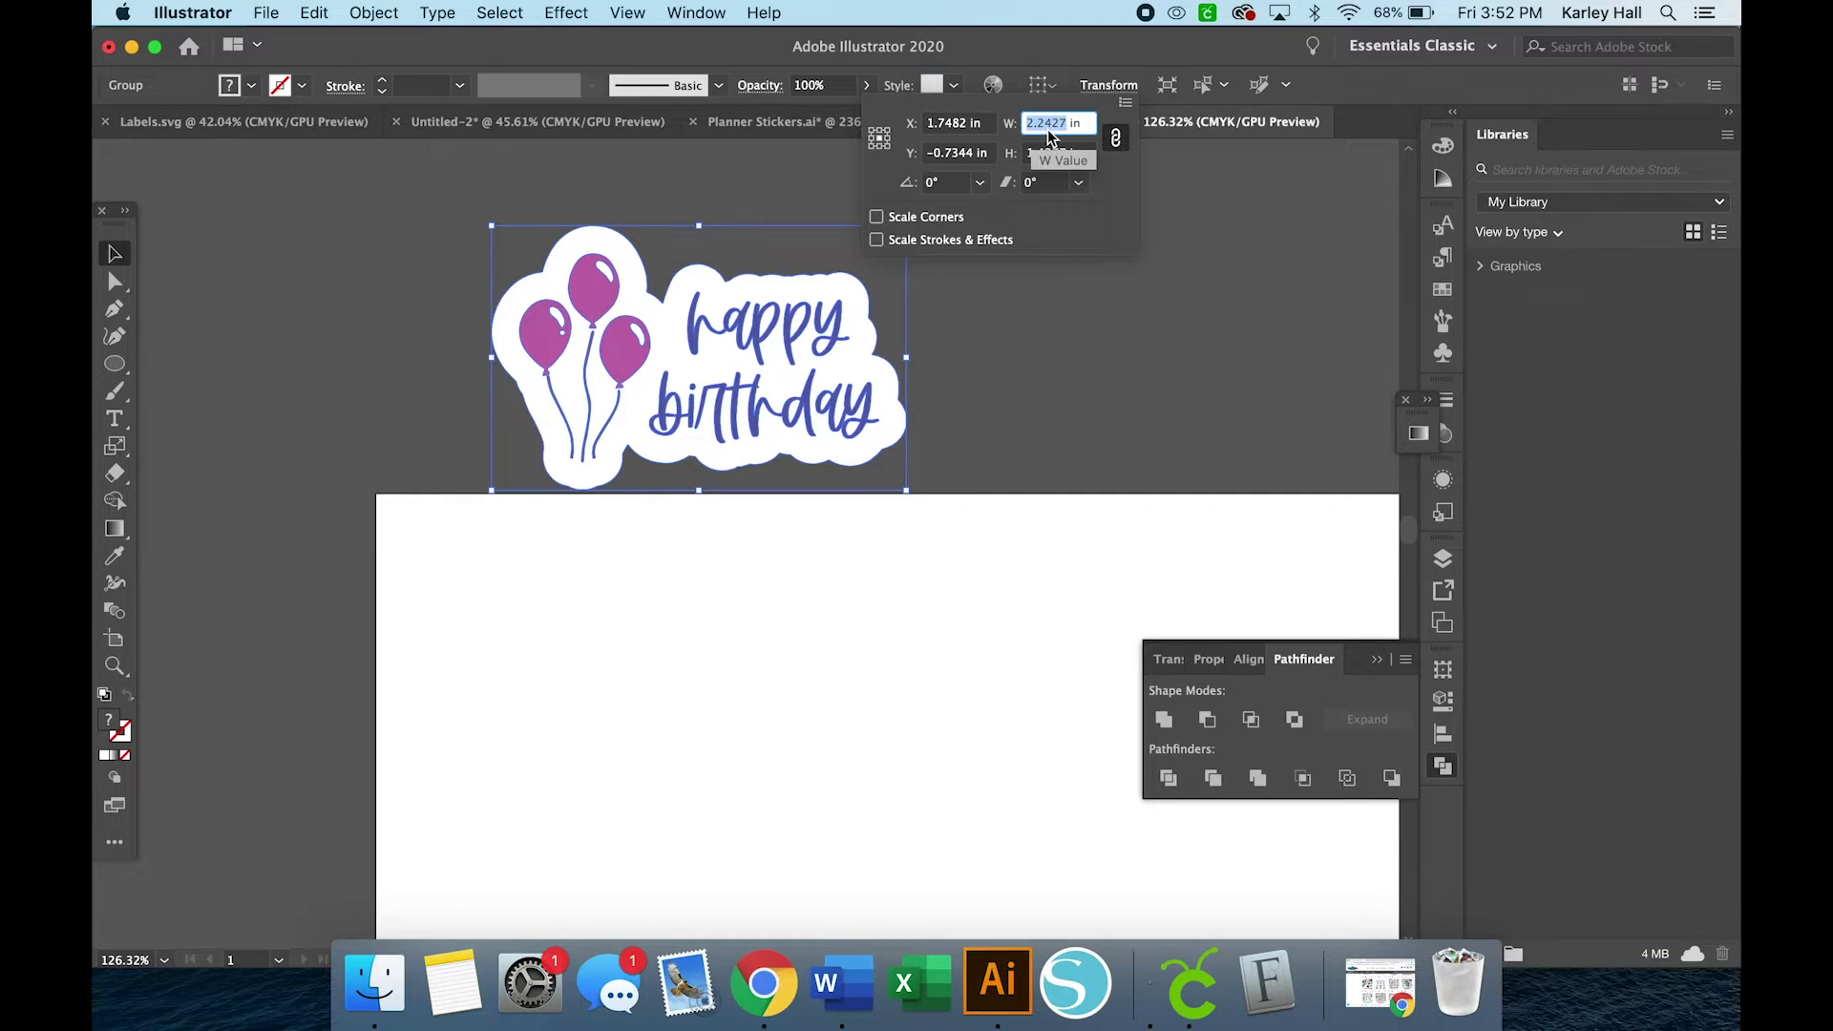
text(2.2)
key(Return)
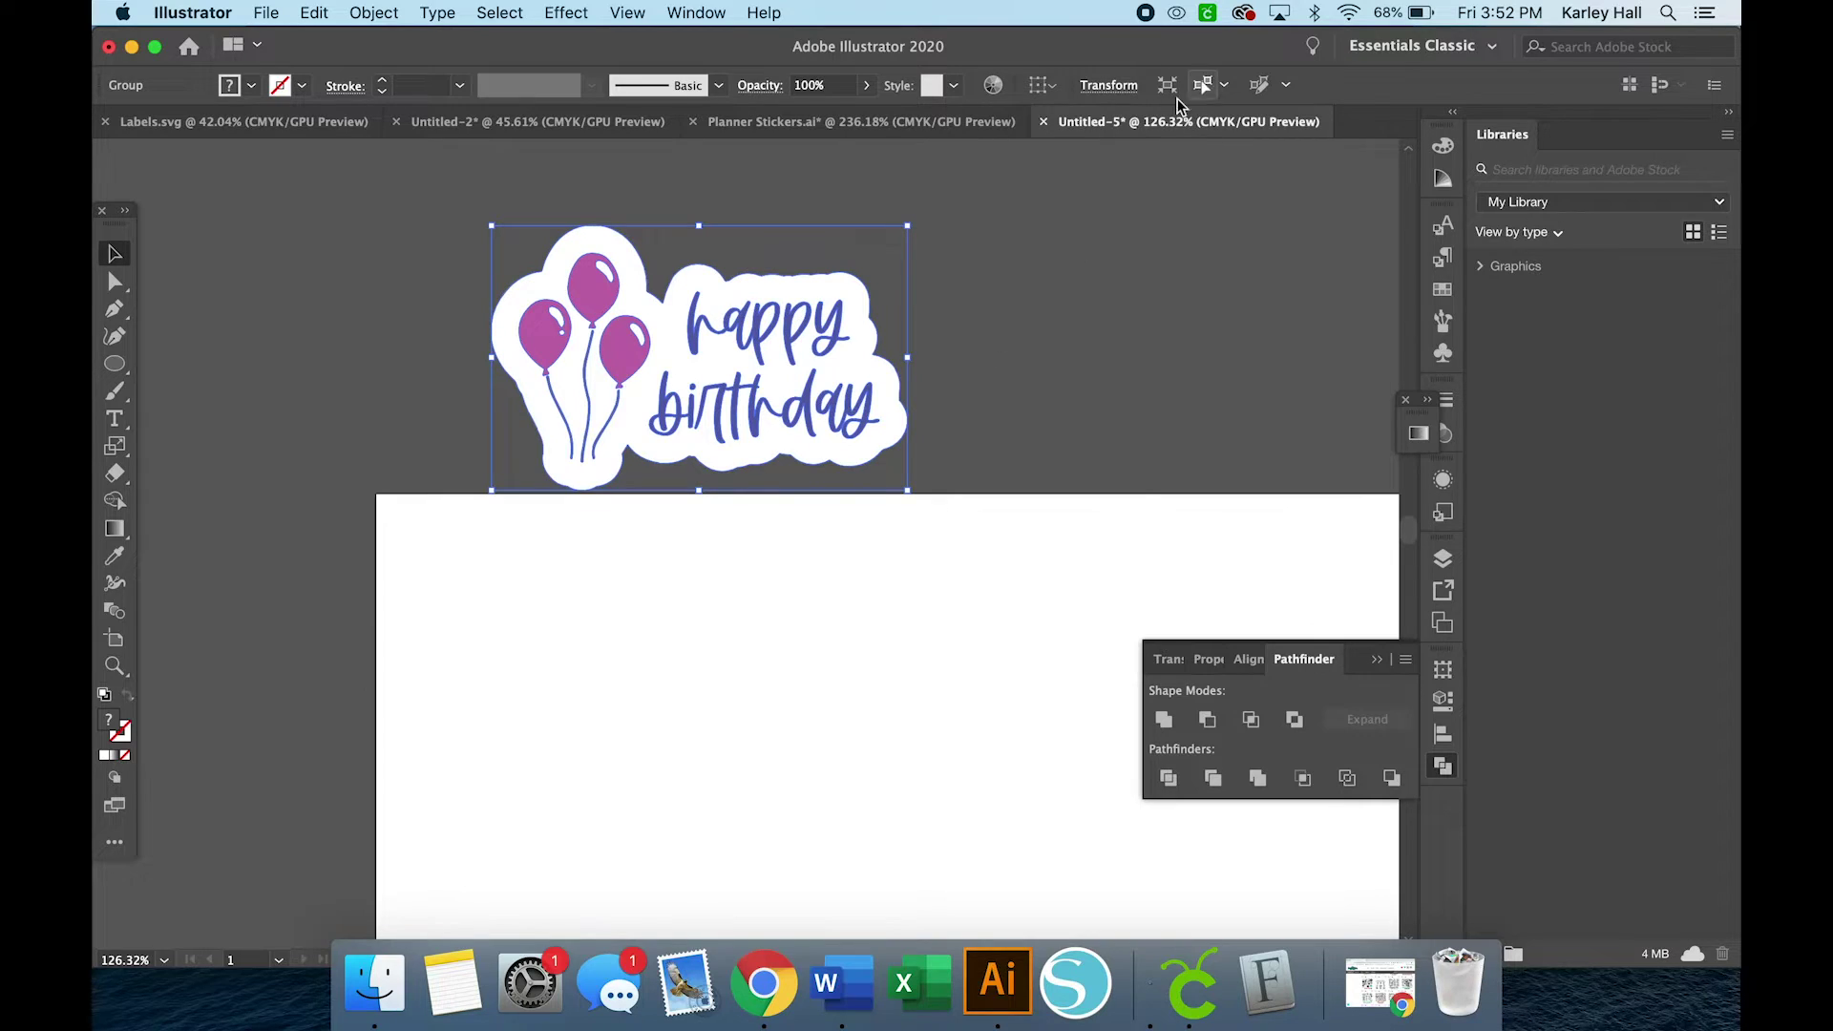
click(1097, 88)
click(1131, 84)
double_click(1041, 123)
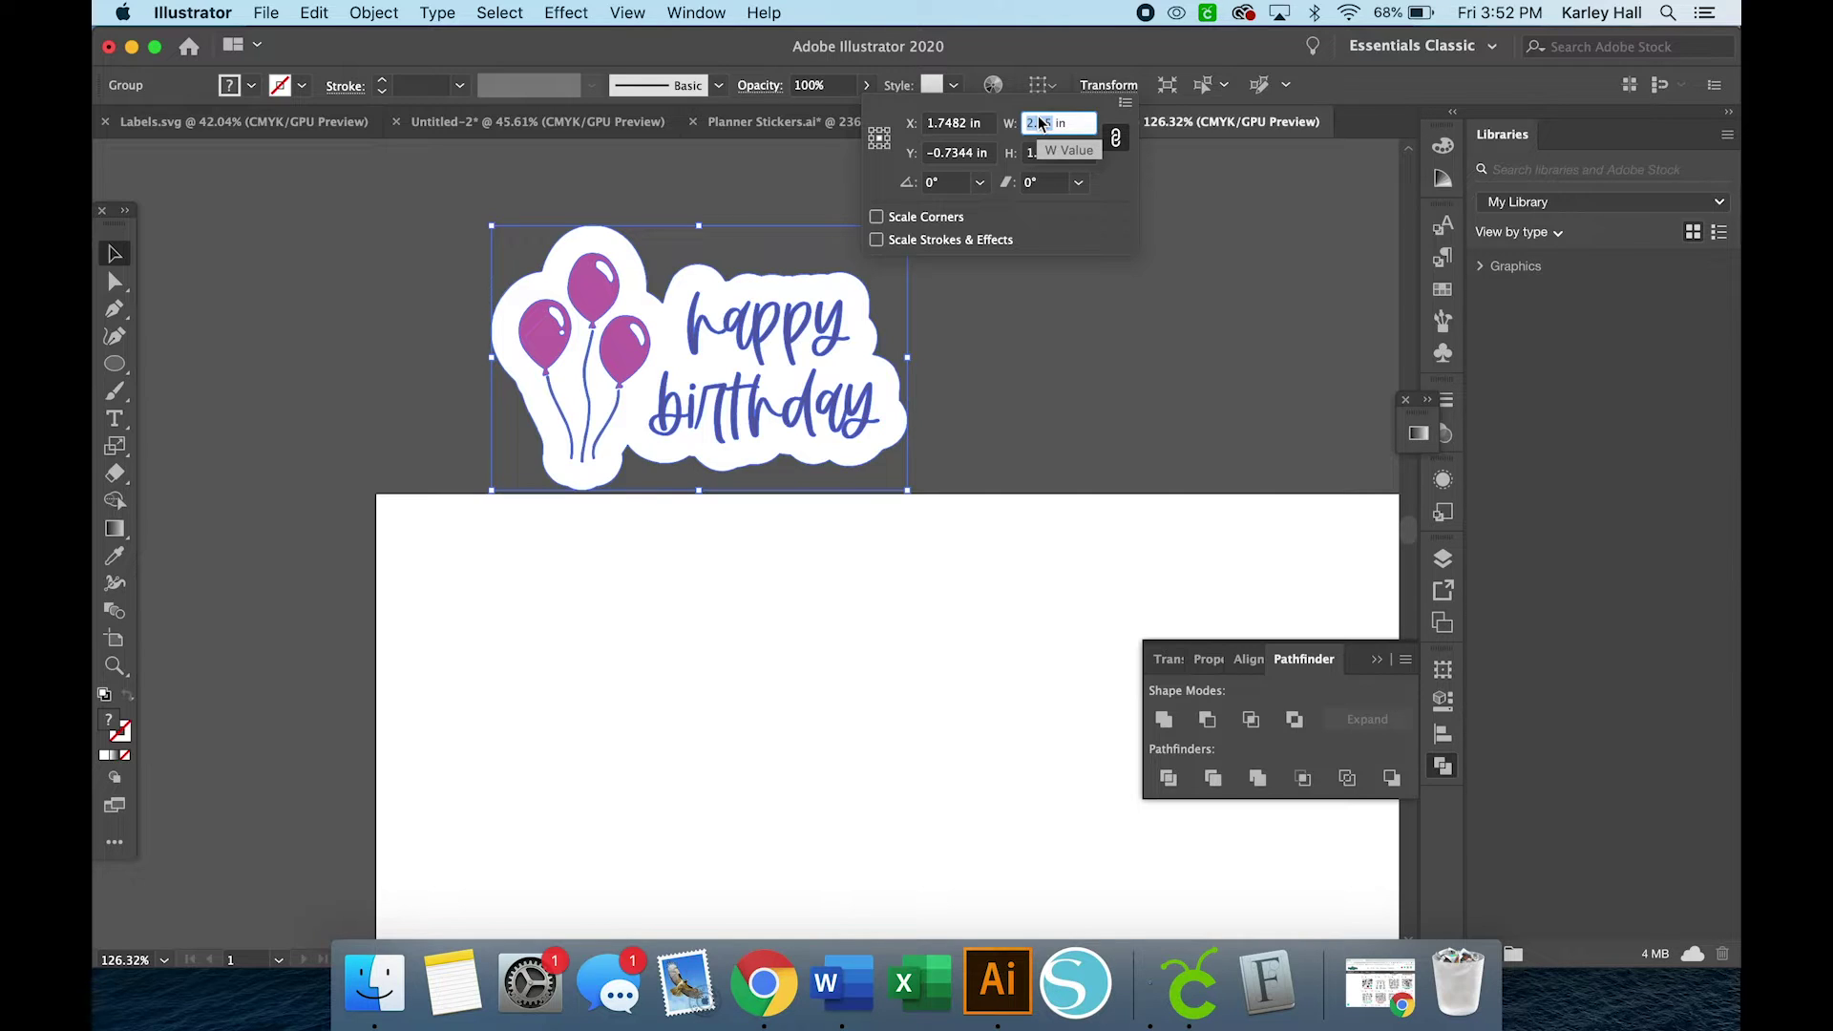
text(4)
key(Return)
- Move the sticker onto the artboard's top-left corner
drag(721, 344, 770, 683)
scroll(770, 683, down, 3)
scroll(761, 680, down, 5)
drag(728, 429, 723, 452)
click(1133, 421)
- Place a duplicate of the sticker just below it on the artboard
click(785, 391)
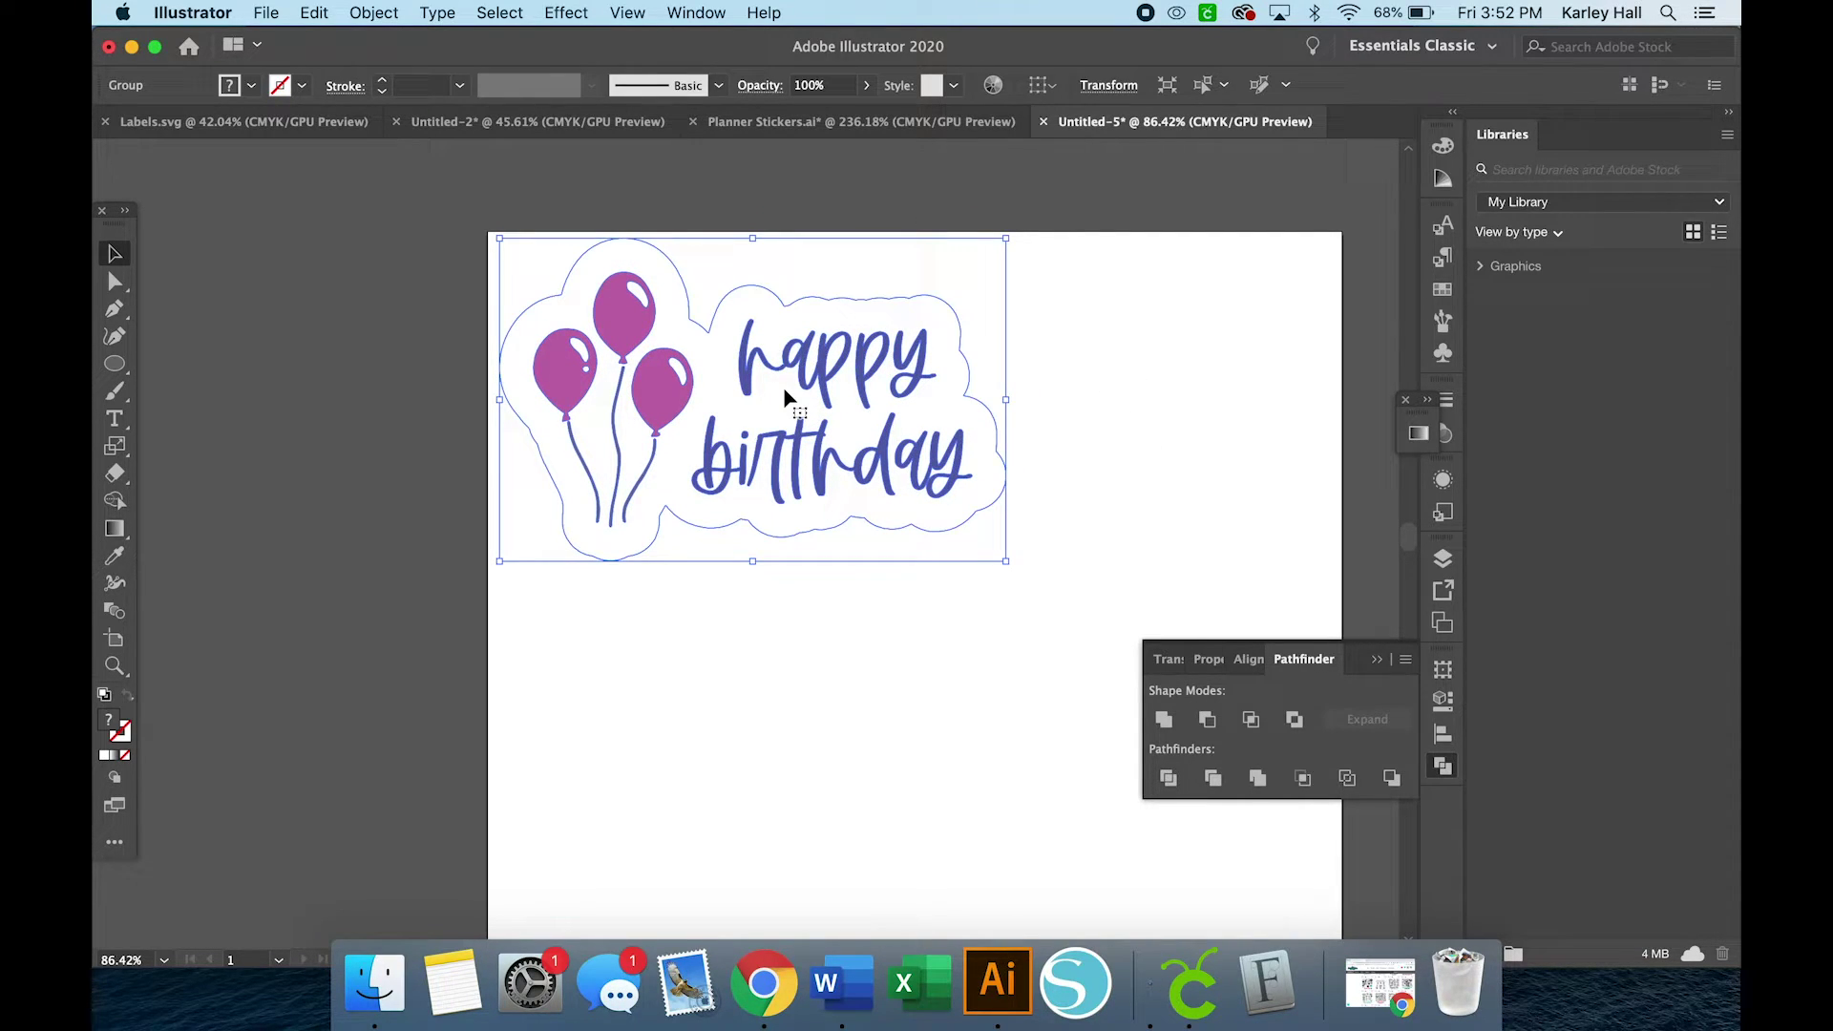
scroll(784, 394, down, 4)
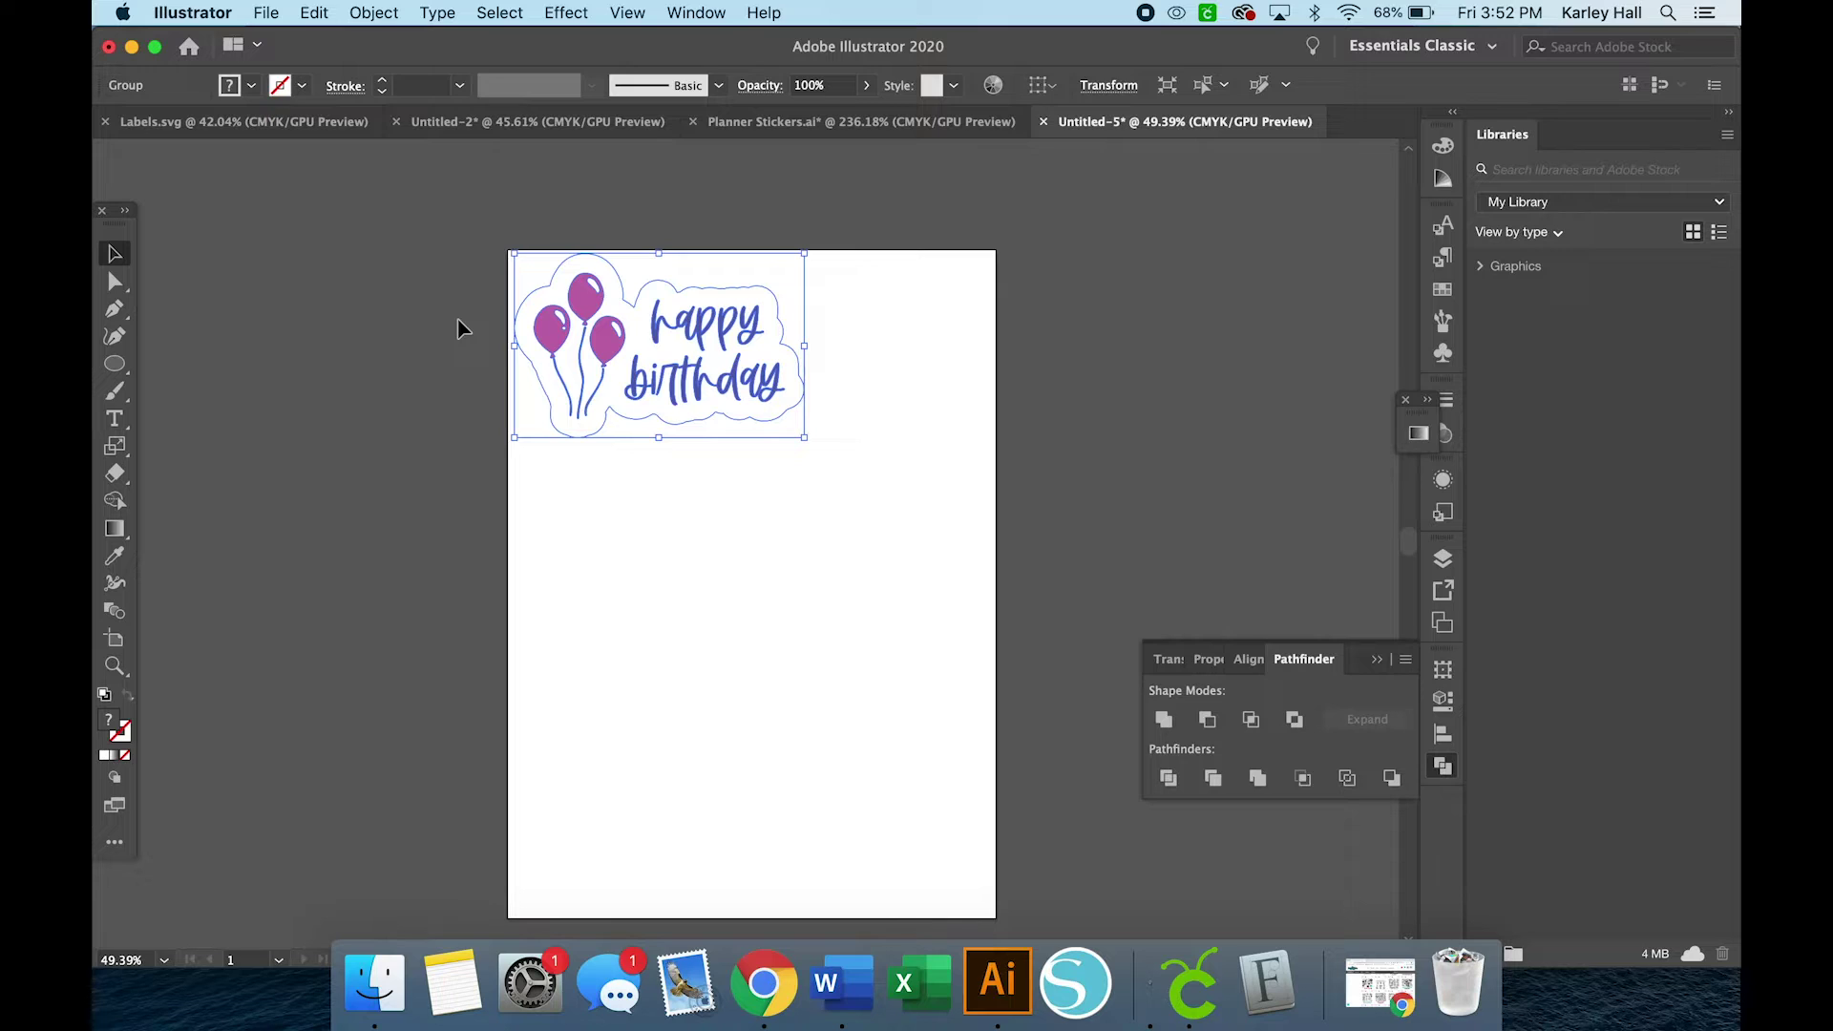
drag(594, 340, 586, 523)
- In Outline view, rotate the middle sticker 180 degrees and delete the bottom copy
key(super+y)
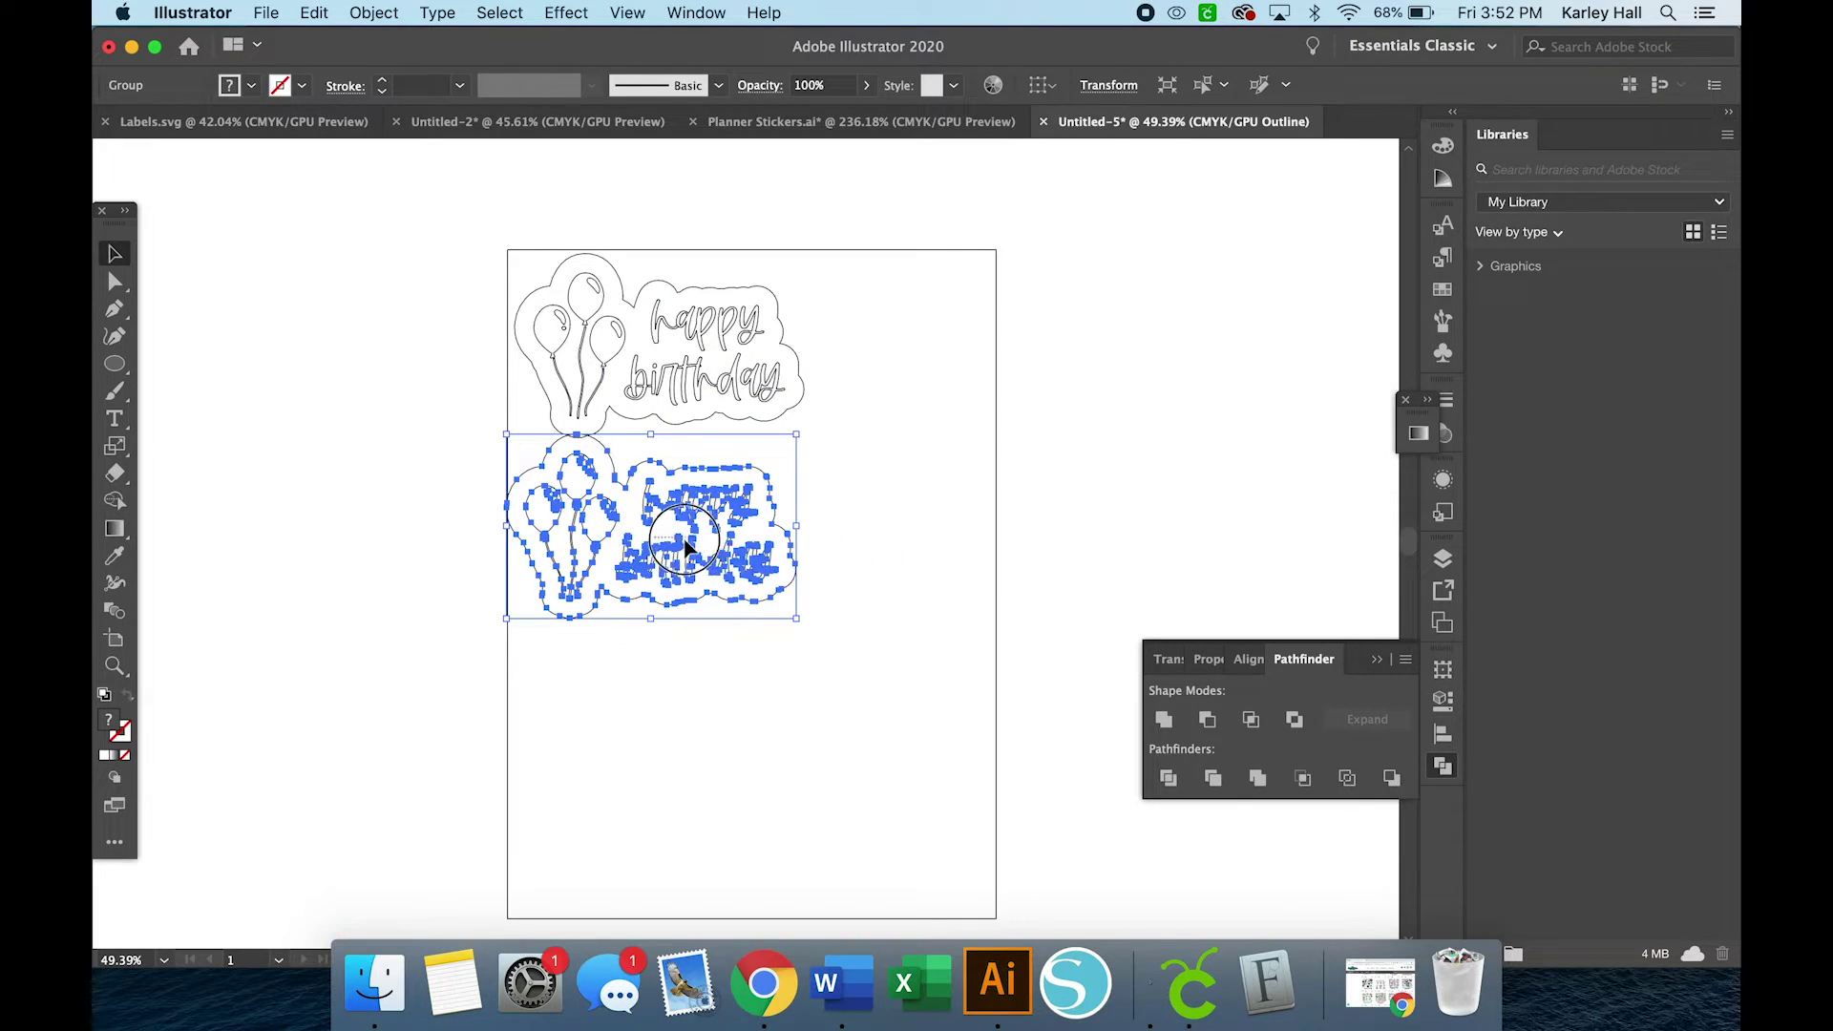
drag(618, 516, 622, 479)
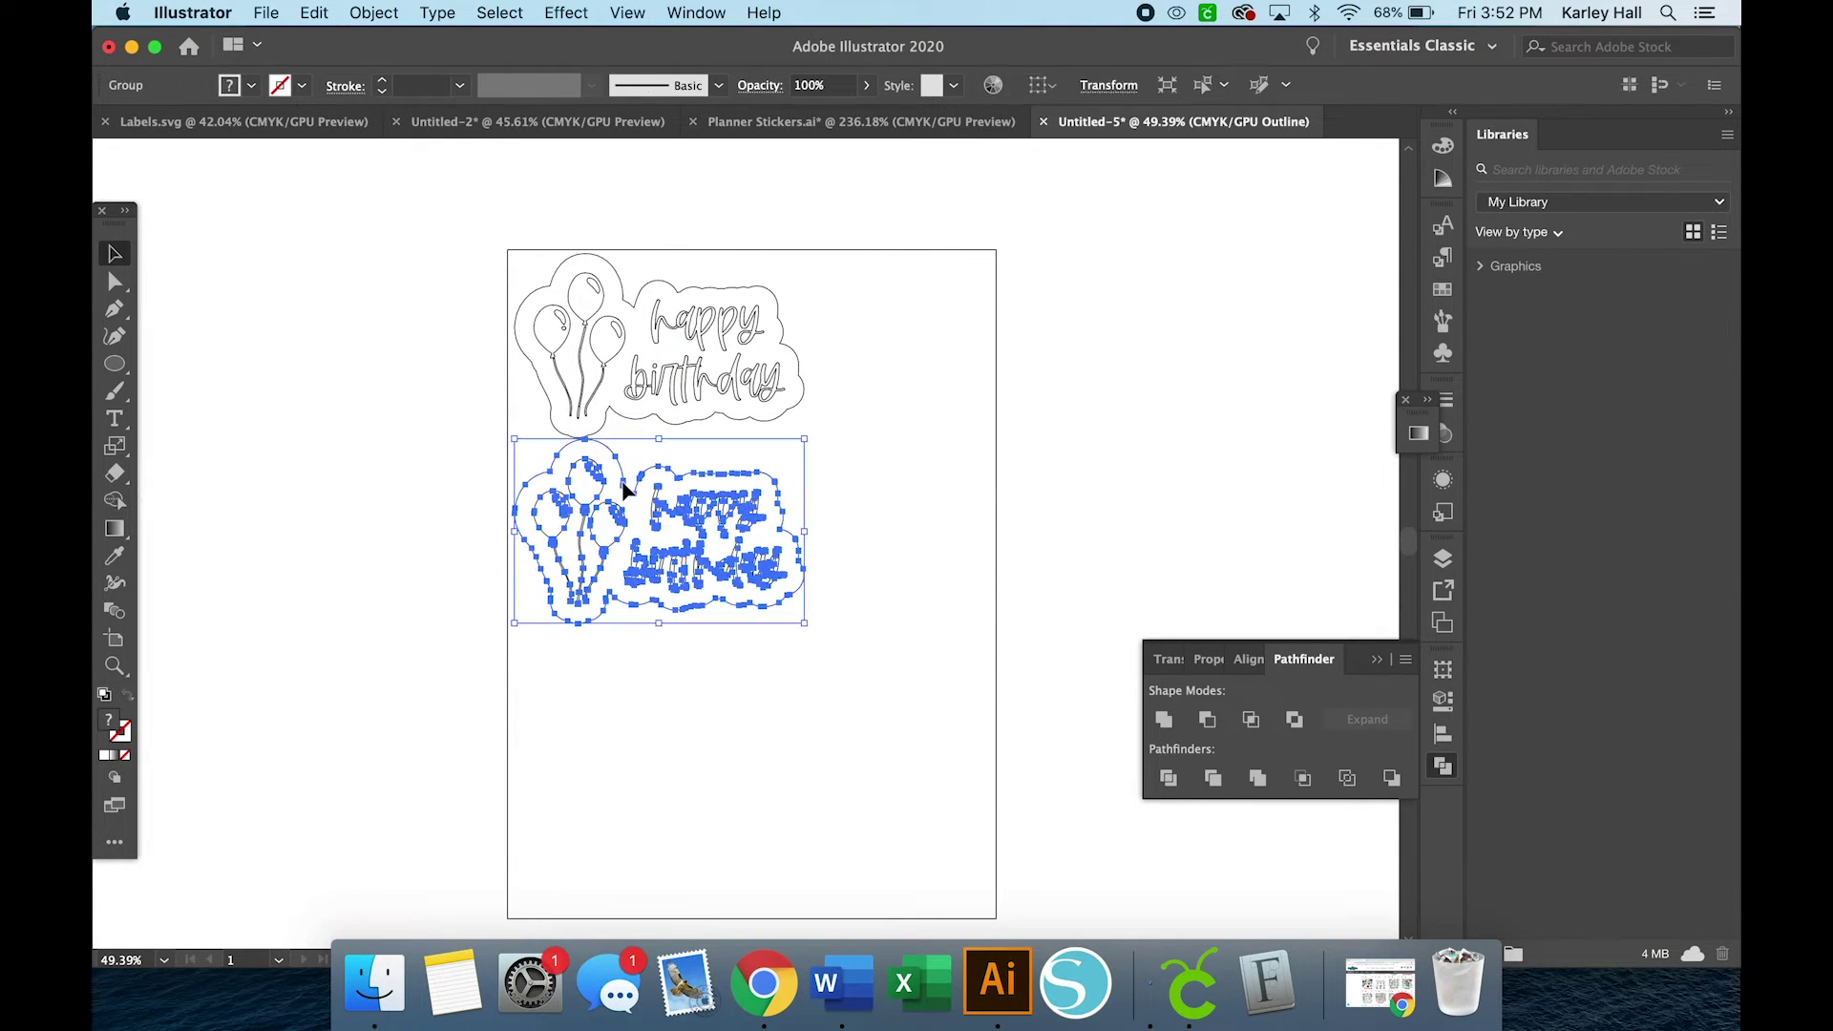
drag(749, 427, 749, 700)
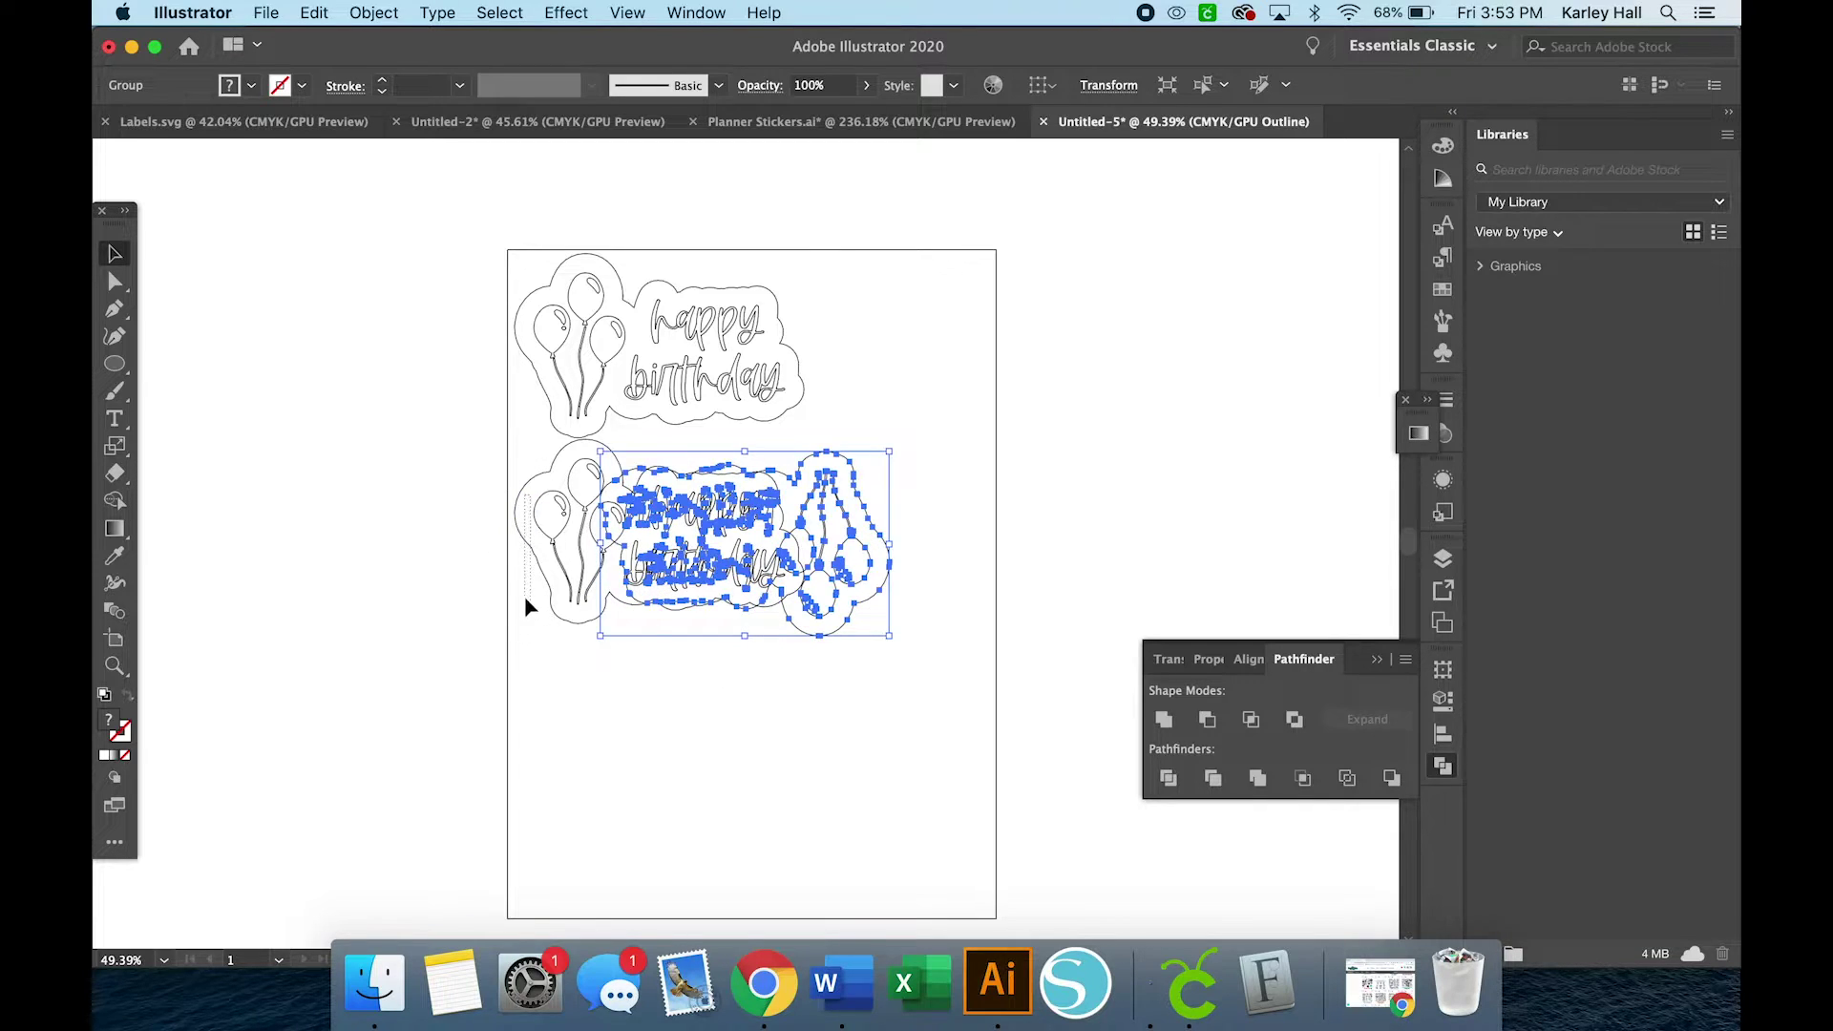
key(super+z)
key(super+z)
drag(721, 468, 724, 420)
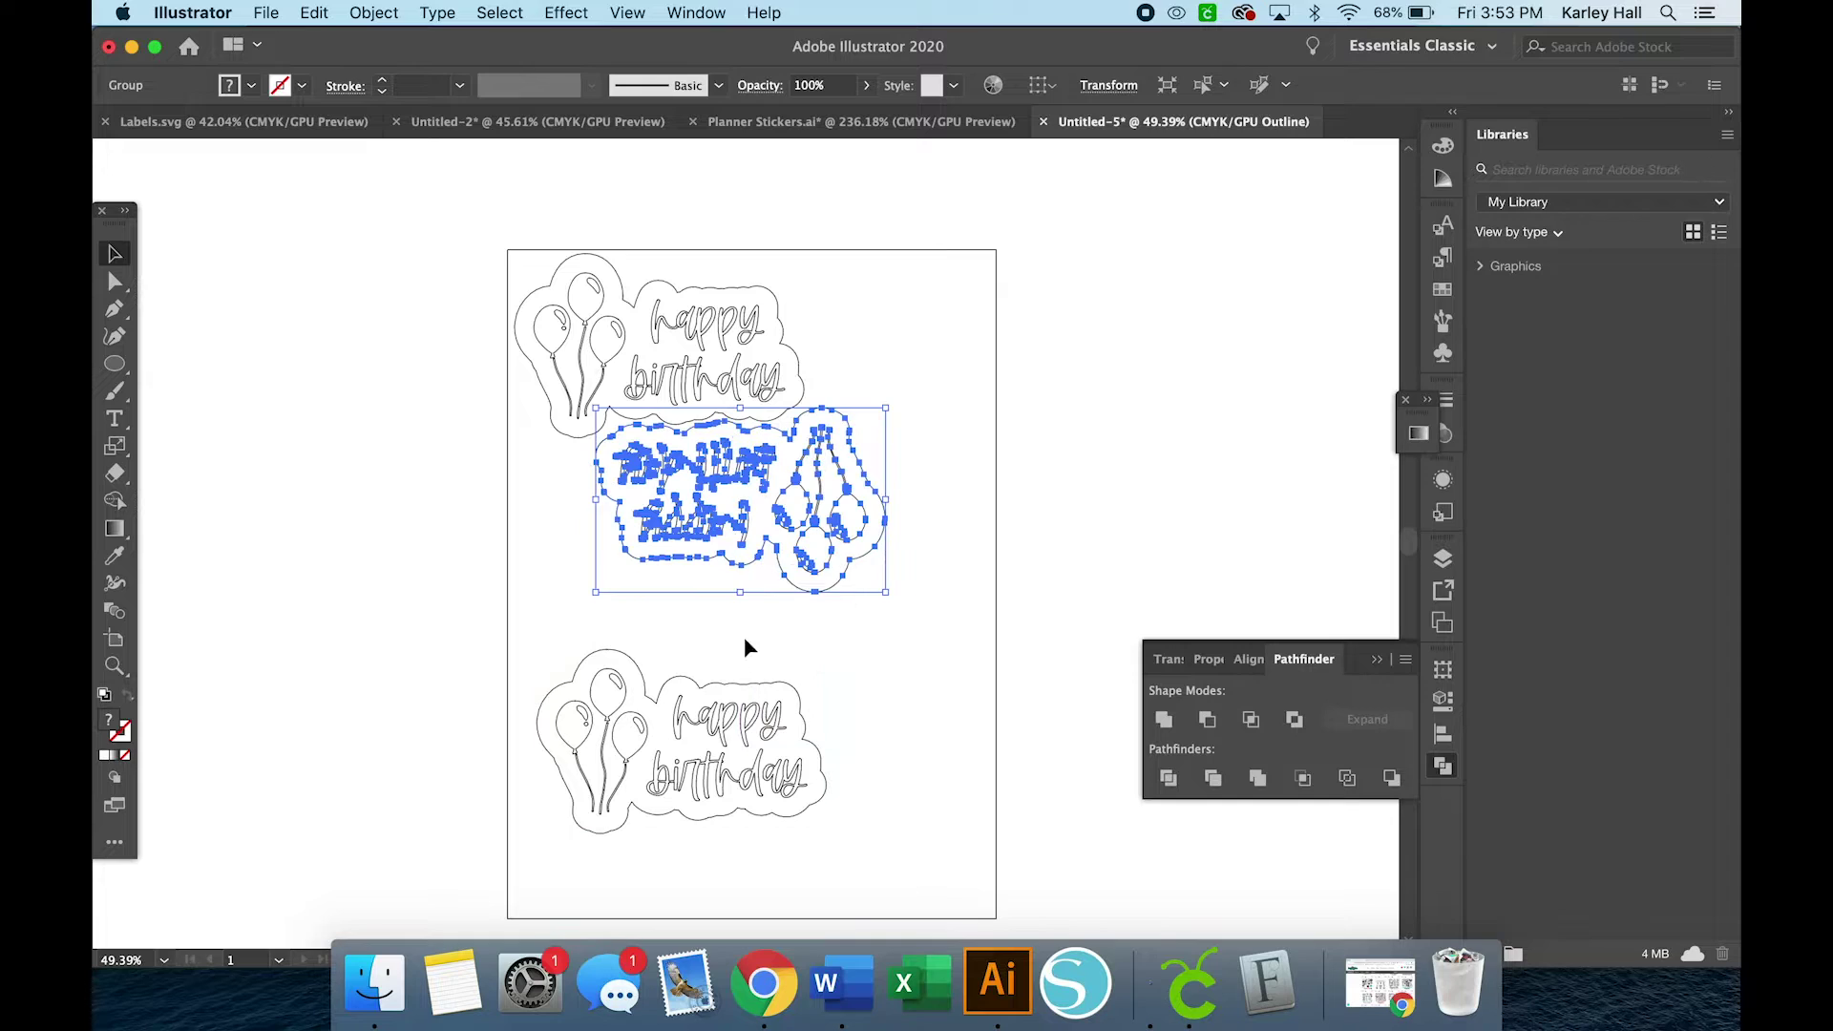
click(741, 714)
click(754, 442)
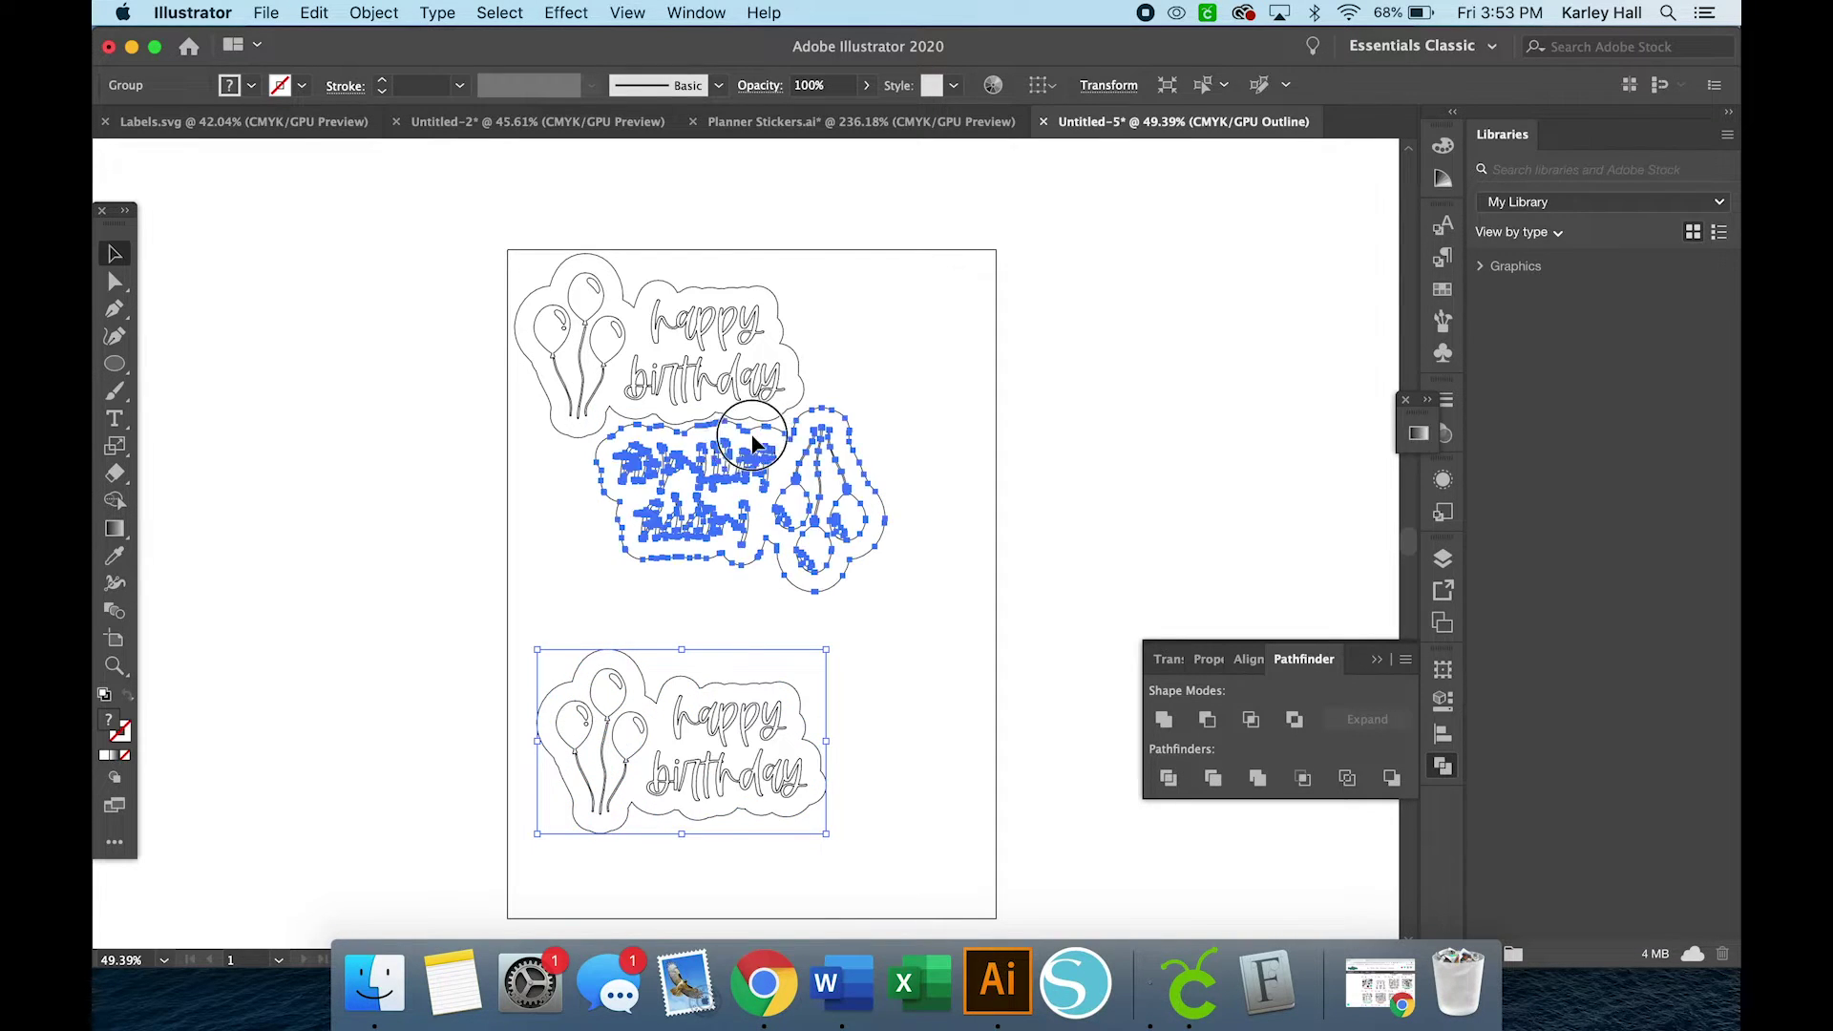
drag(755, 442, 668, 459)
click(898, 463)
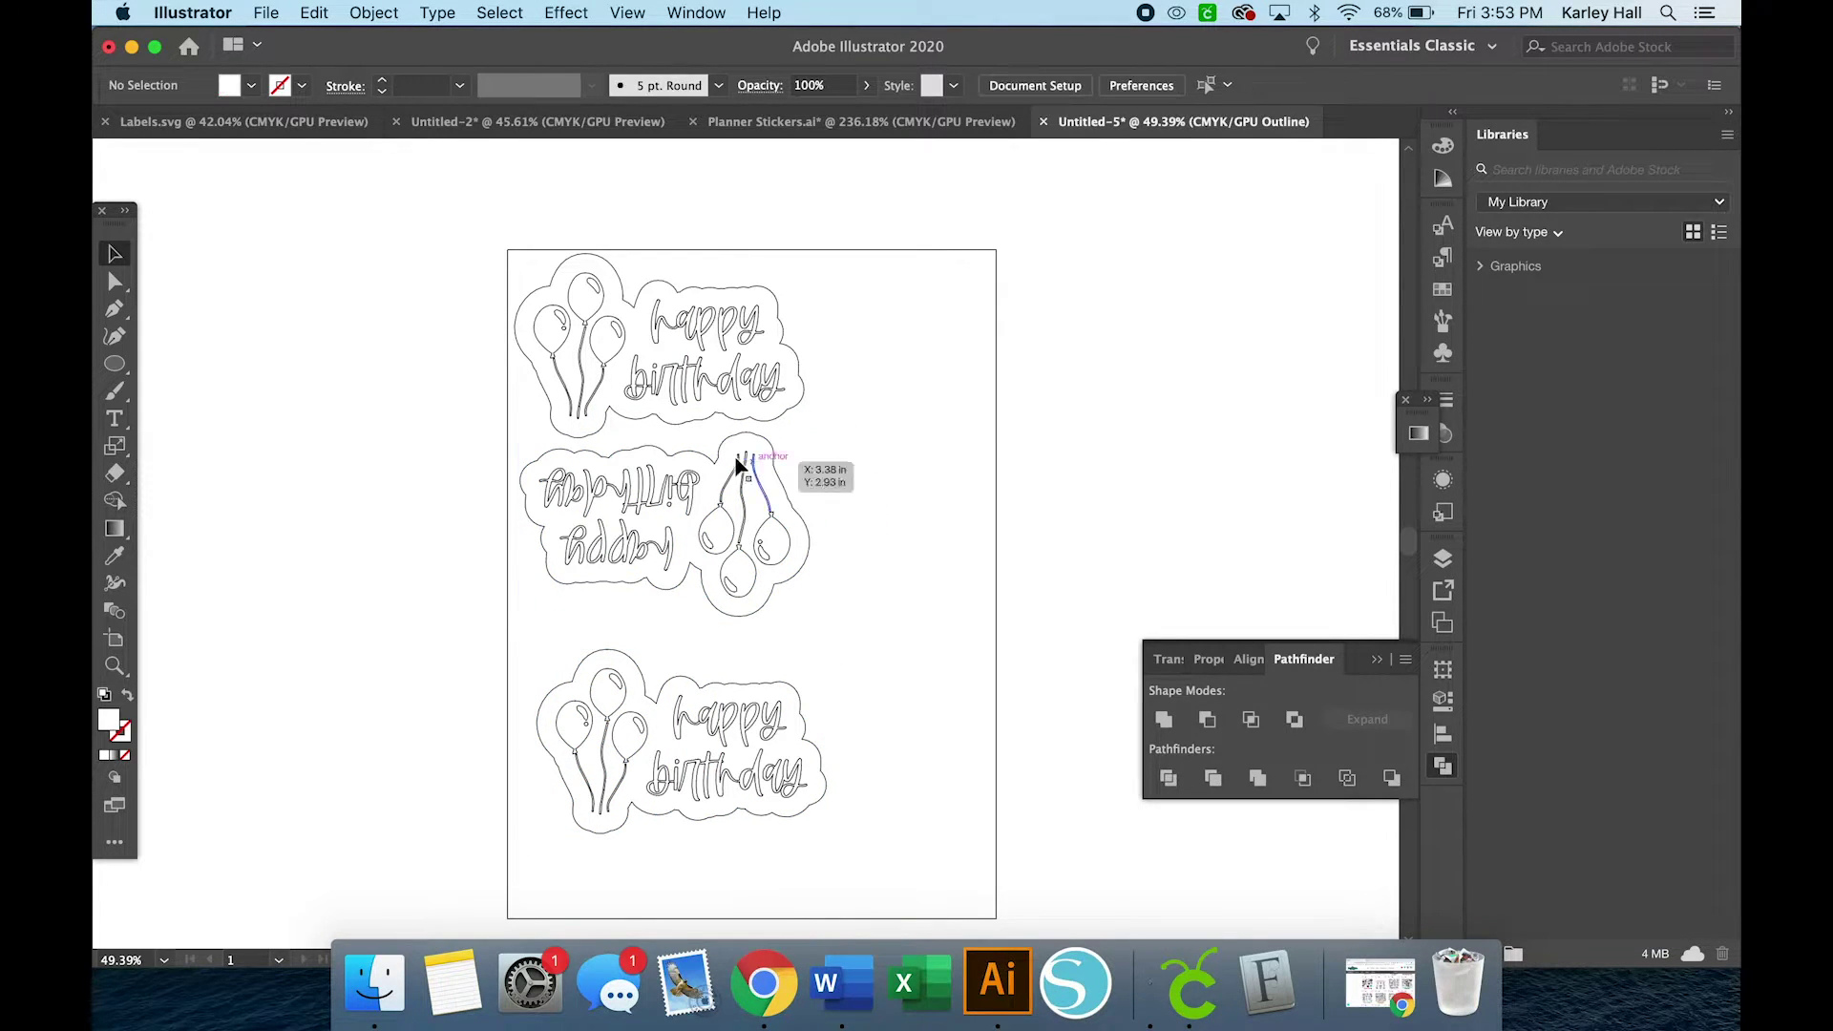
click(675, 696)
key(BackSpace)
- Duplicate the upright and upside-down sticker pair below them
key(super+a)
drag(683, 583, 684, 912)
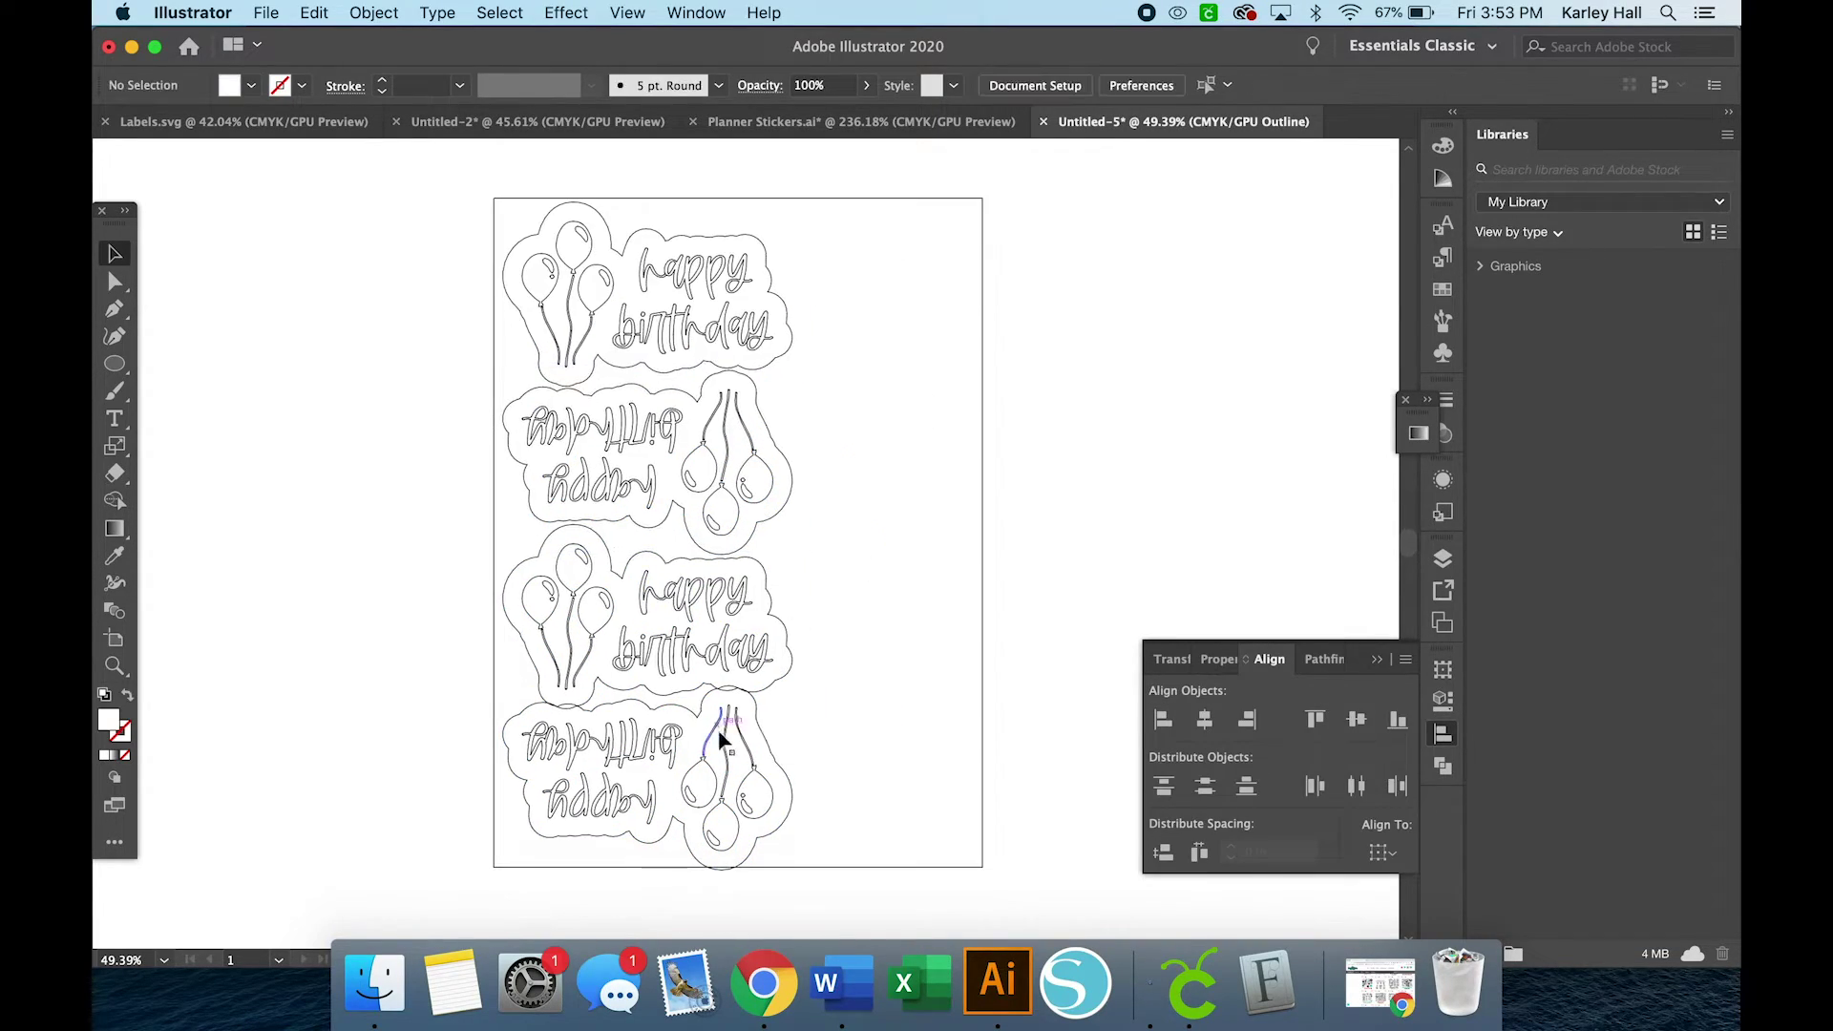
scroll(831, 888, down, 2)
scroll(716, 668, up, 5)
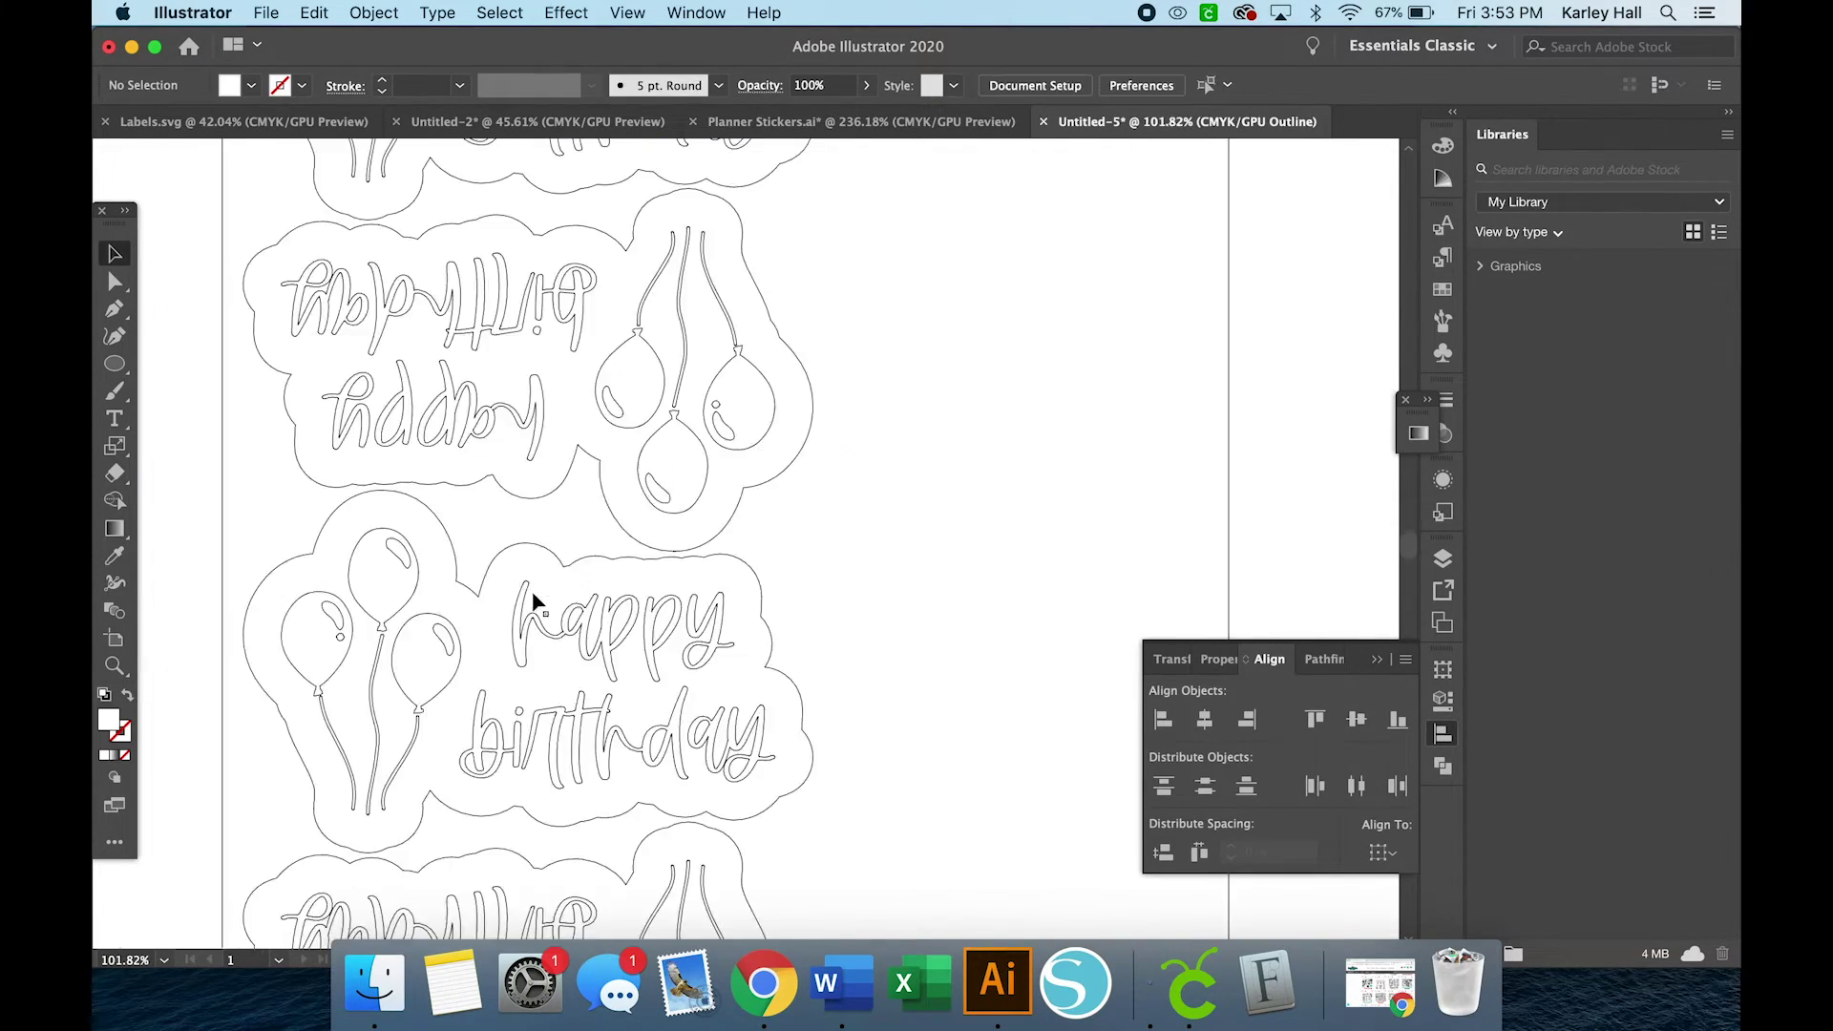
scroll(533, 602, down, 5)
key(super+a)
- Add a sideways sticker copy on the right and a small rotated copy in the bottom-right gap
drag(777, 295, 850, 535)
drag(783, 458, 858, 781)
drag(781, 826, 870, 785)
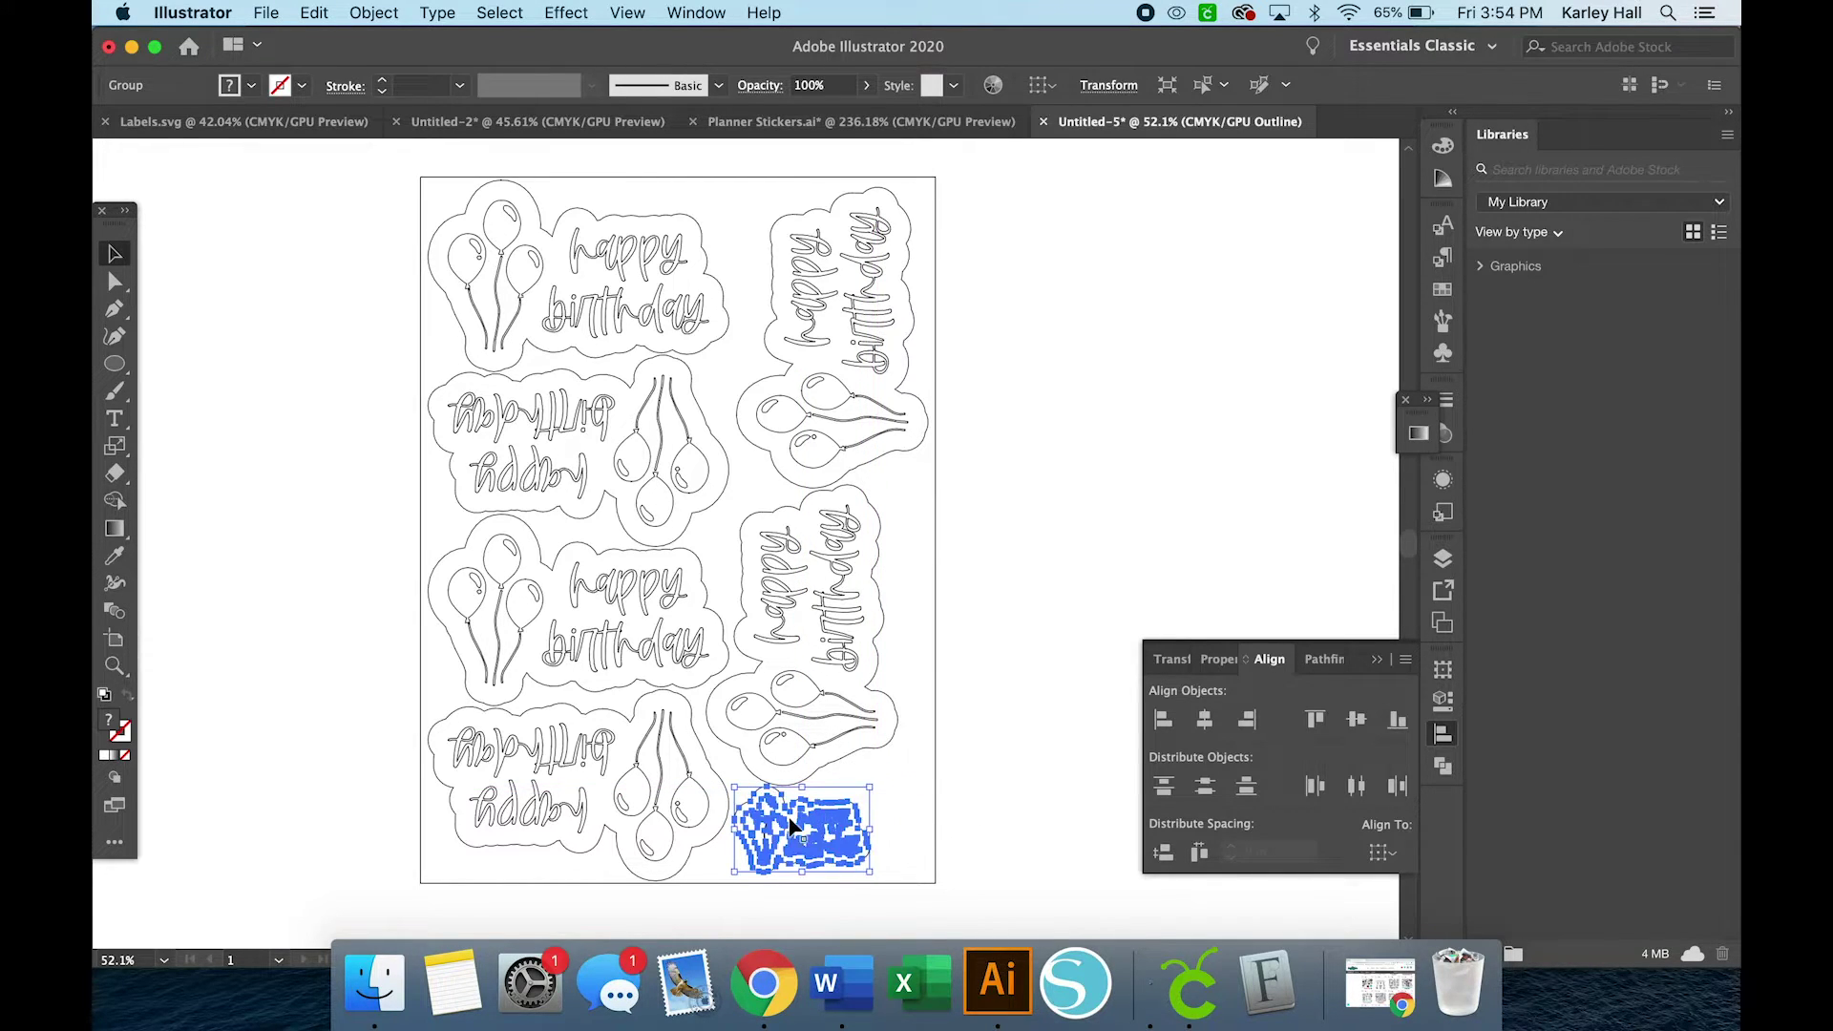
click(934, 744)
drag(773, 827, 762, 837)
click(1000, 617)
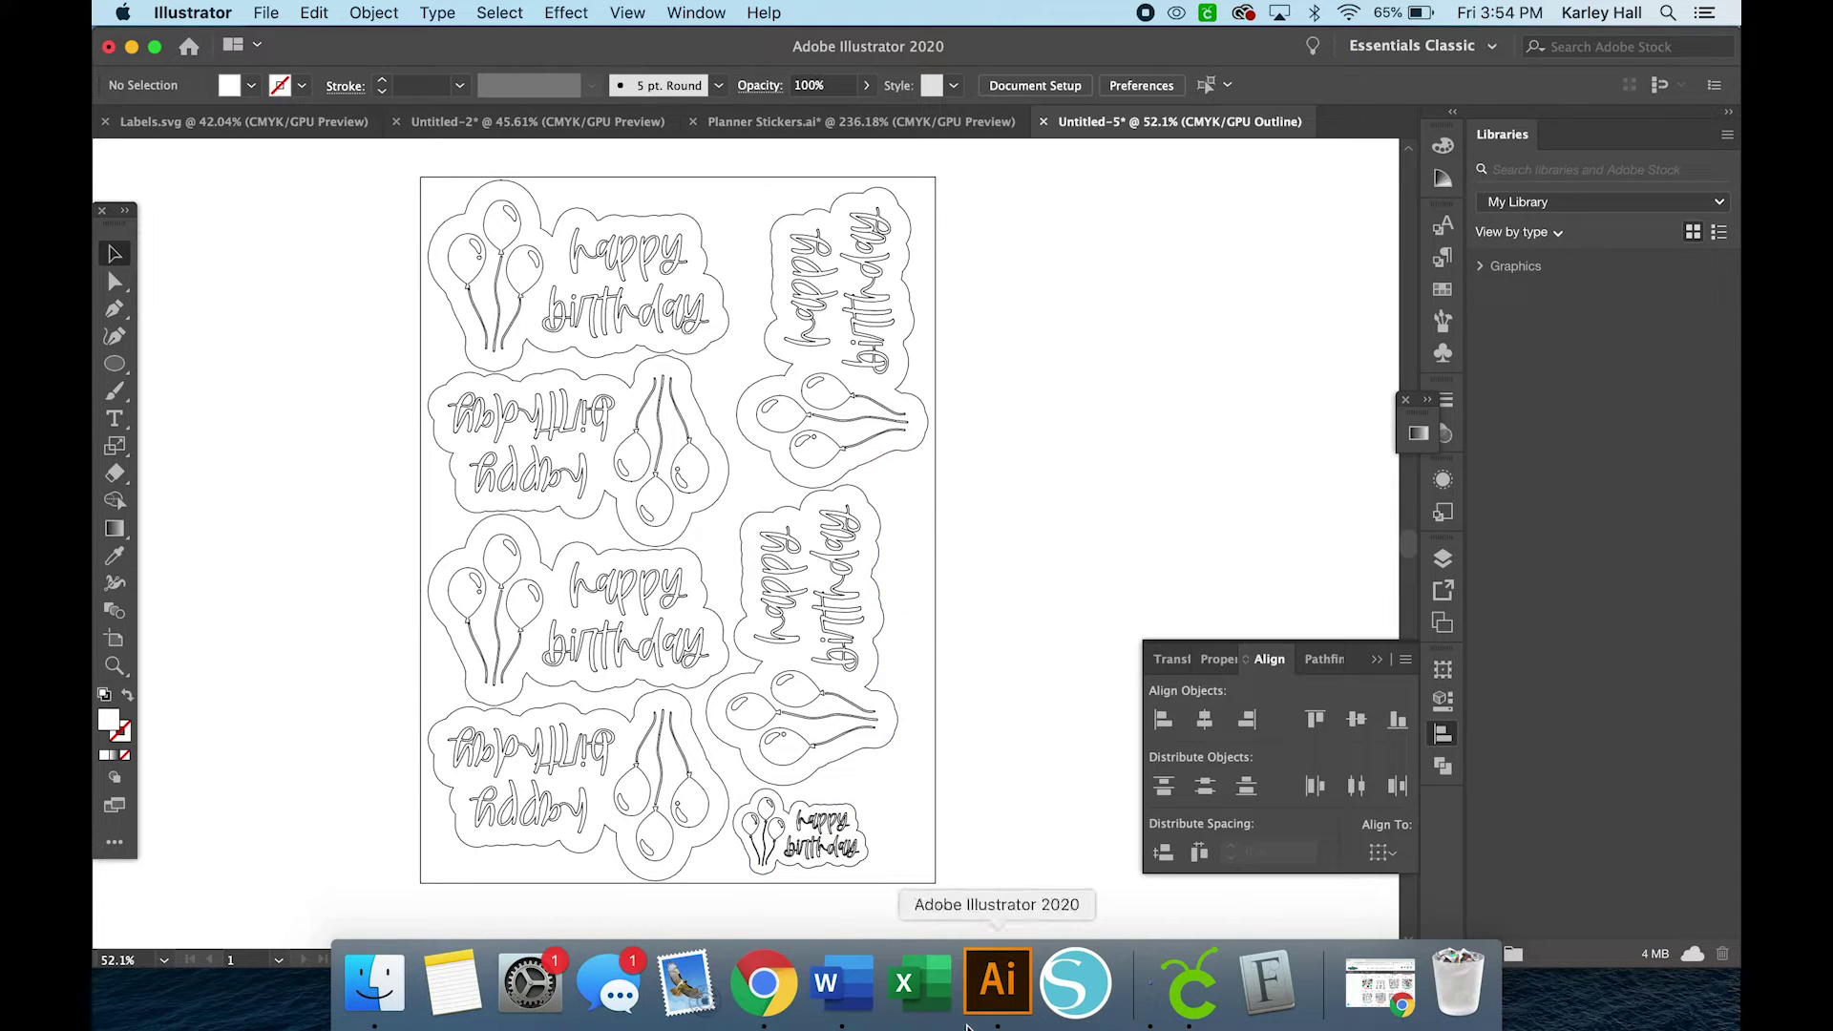
- Toggle between Outline and Preview with Cmd+Y to check the full-colour sheet
key(super+y)
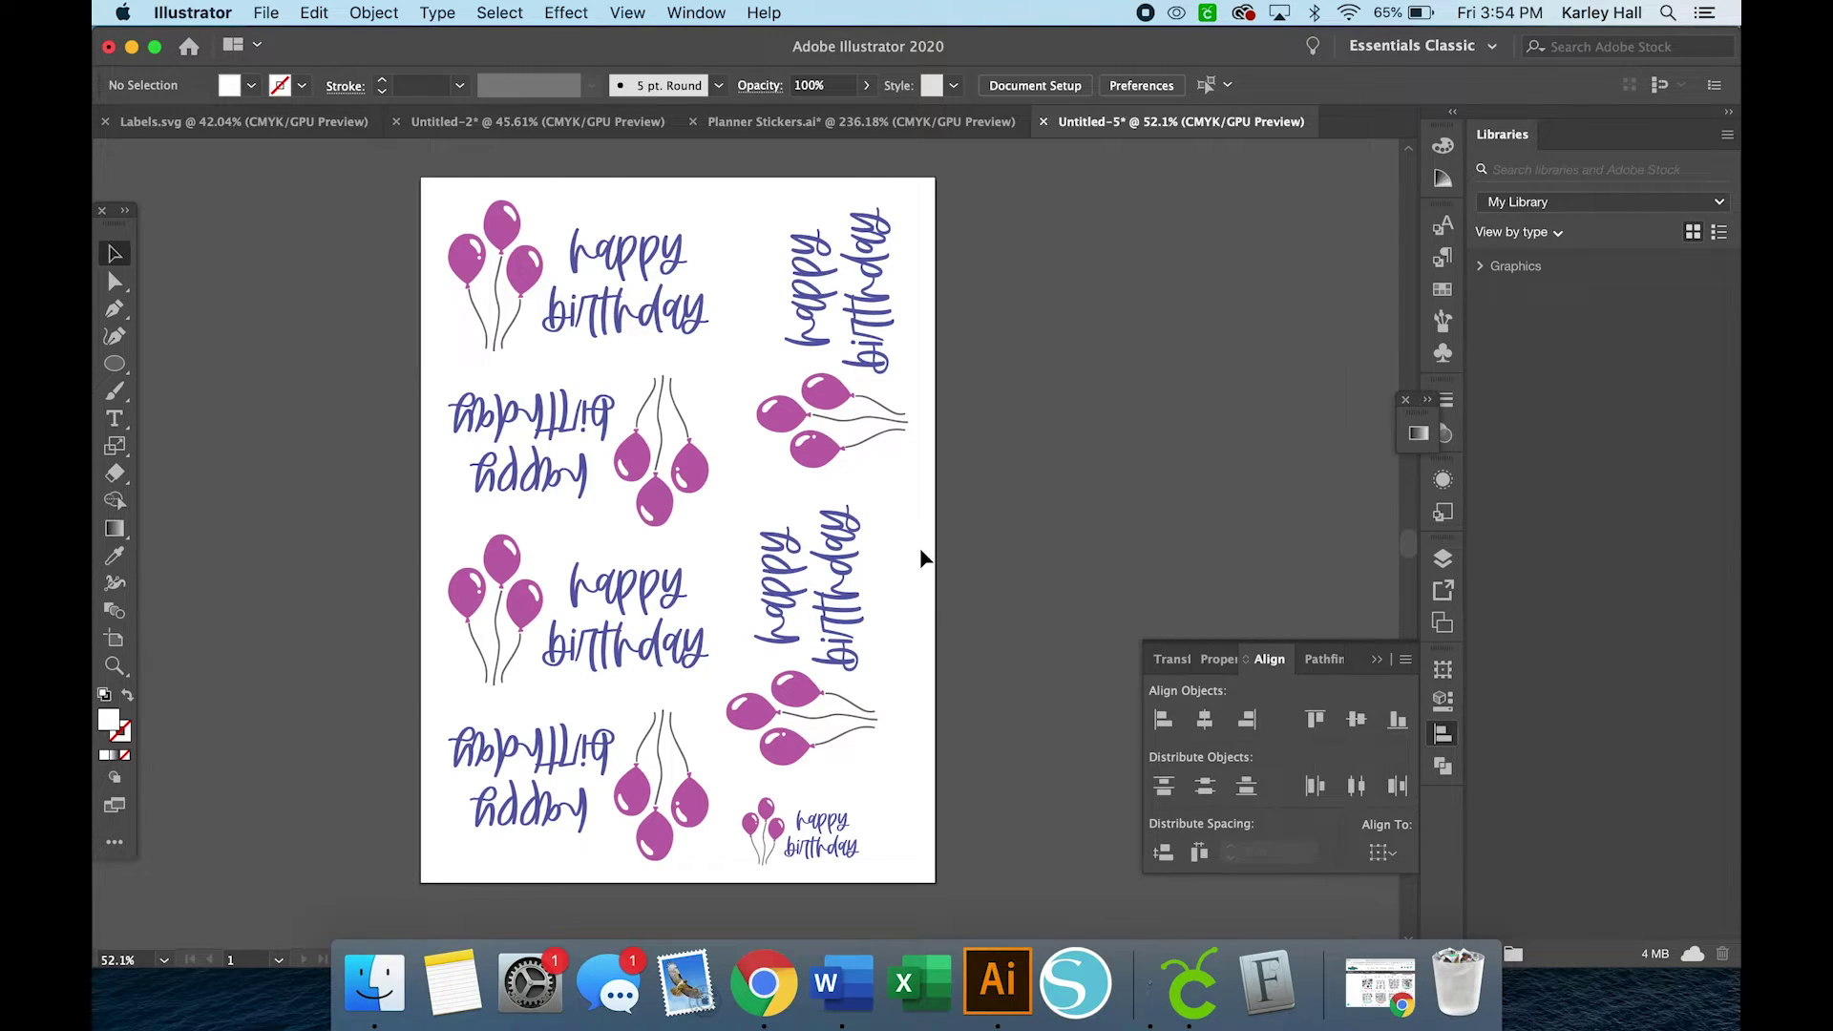
key(super+y)
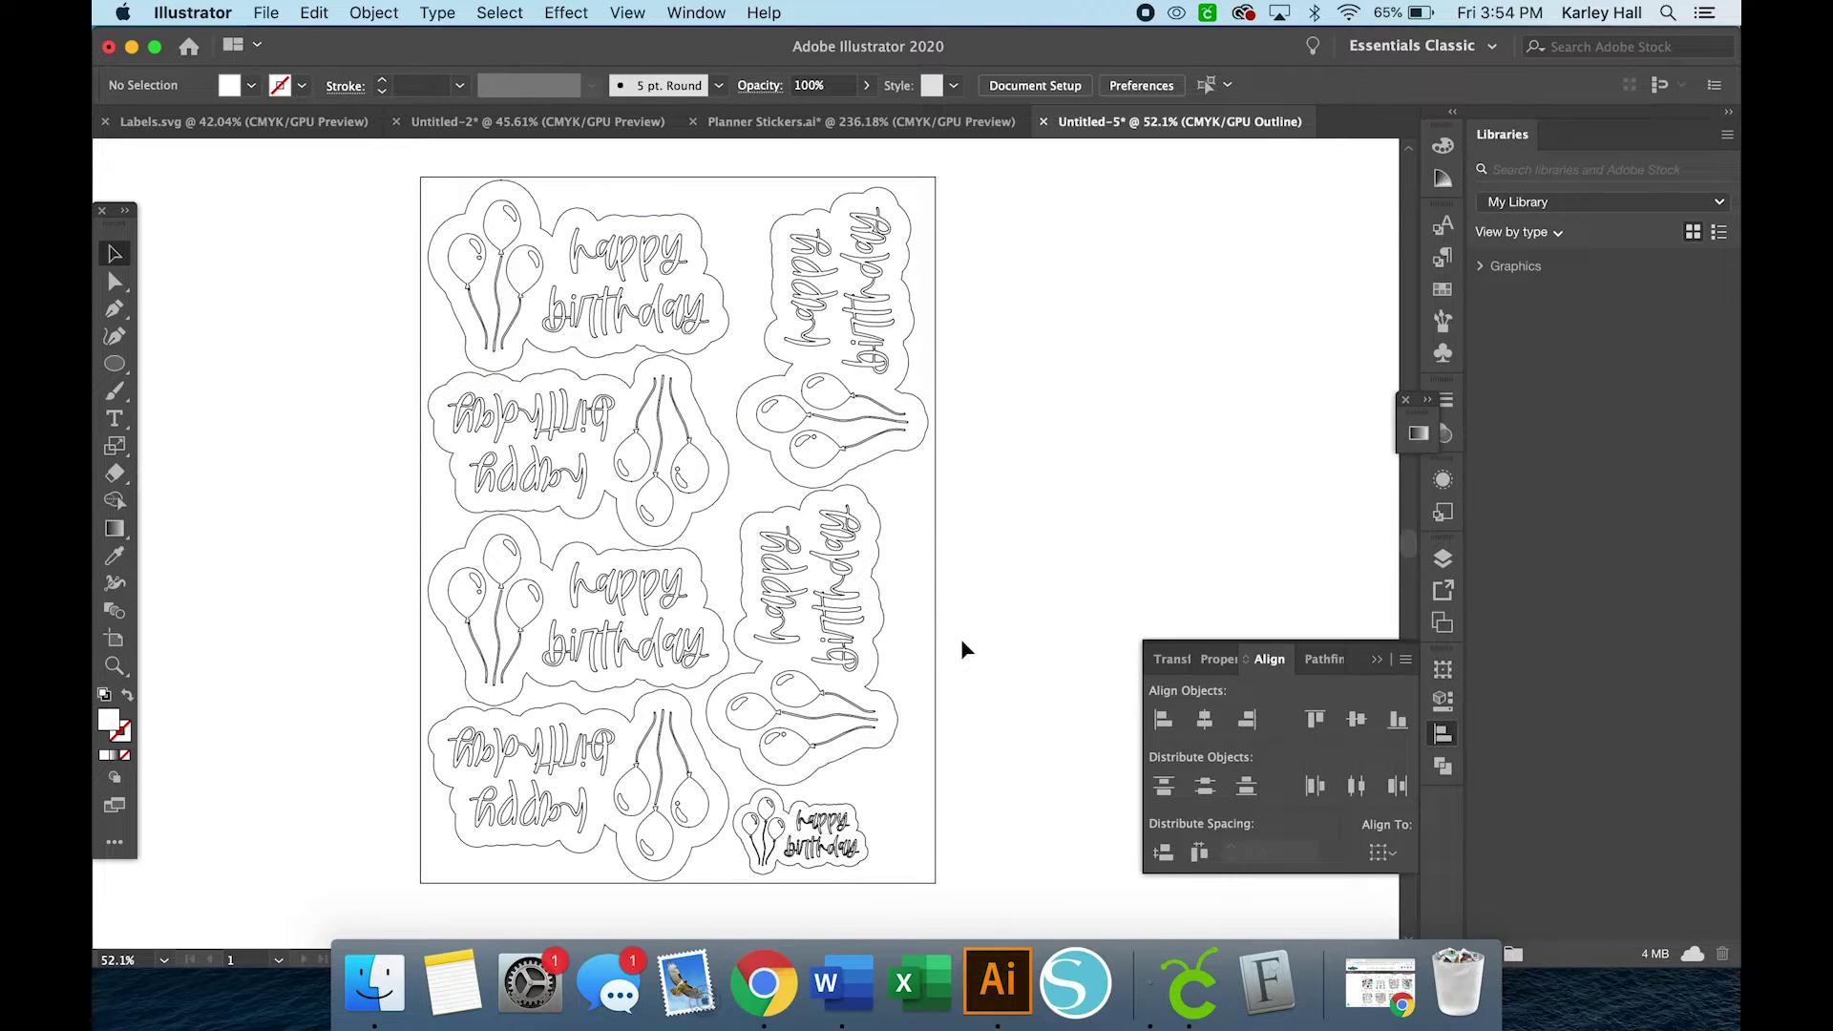
key(super+y)
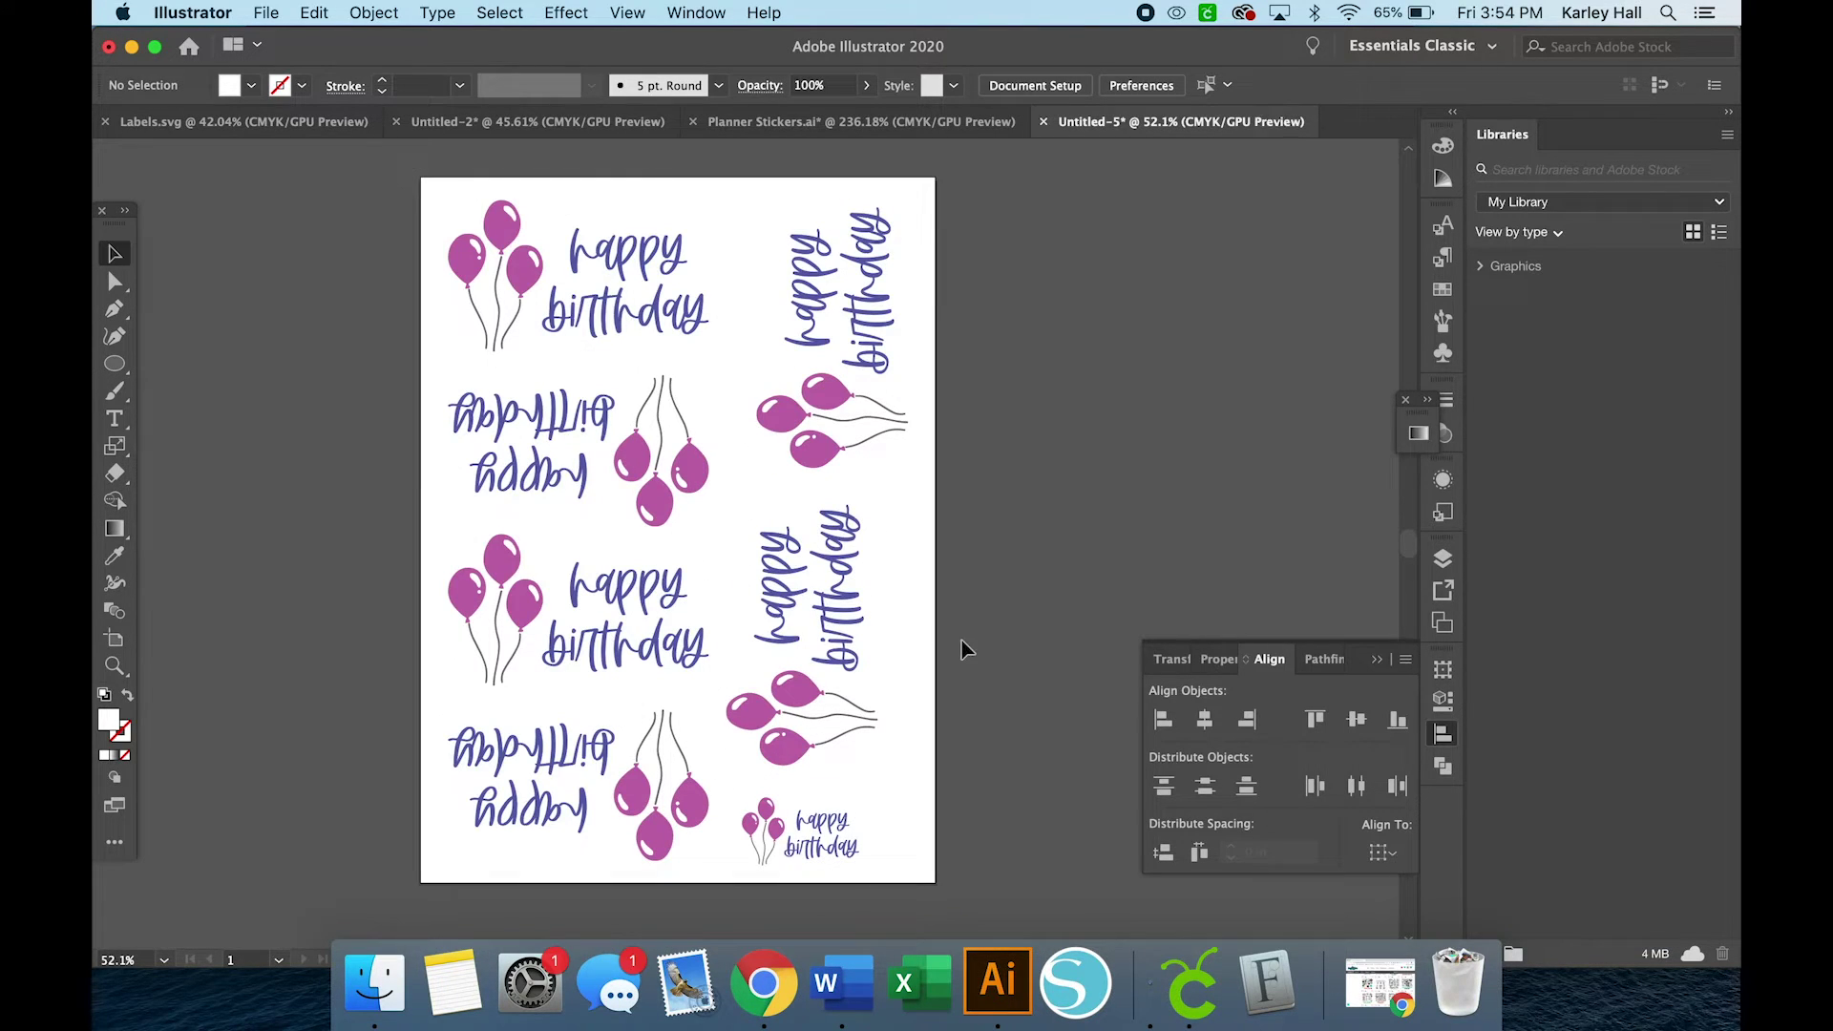
- Export the sheet as a PNG named 'Birthday Stickers' using artboards
click(271, 12)
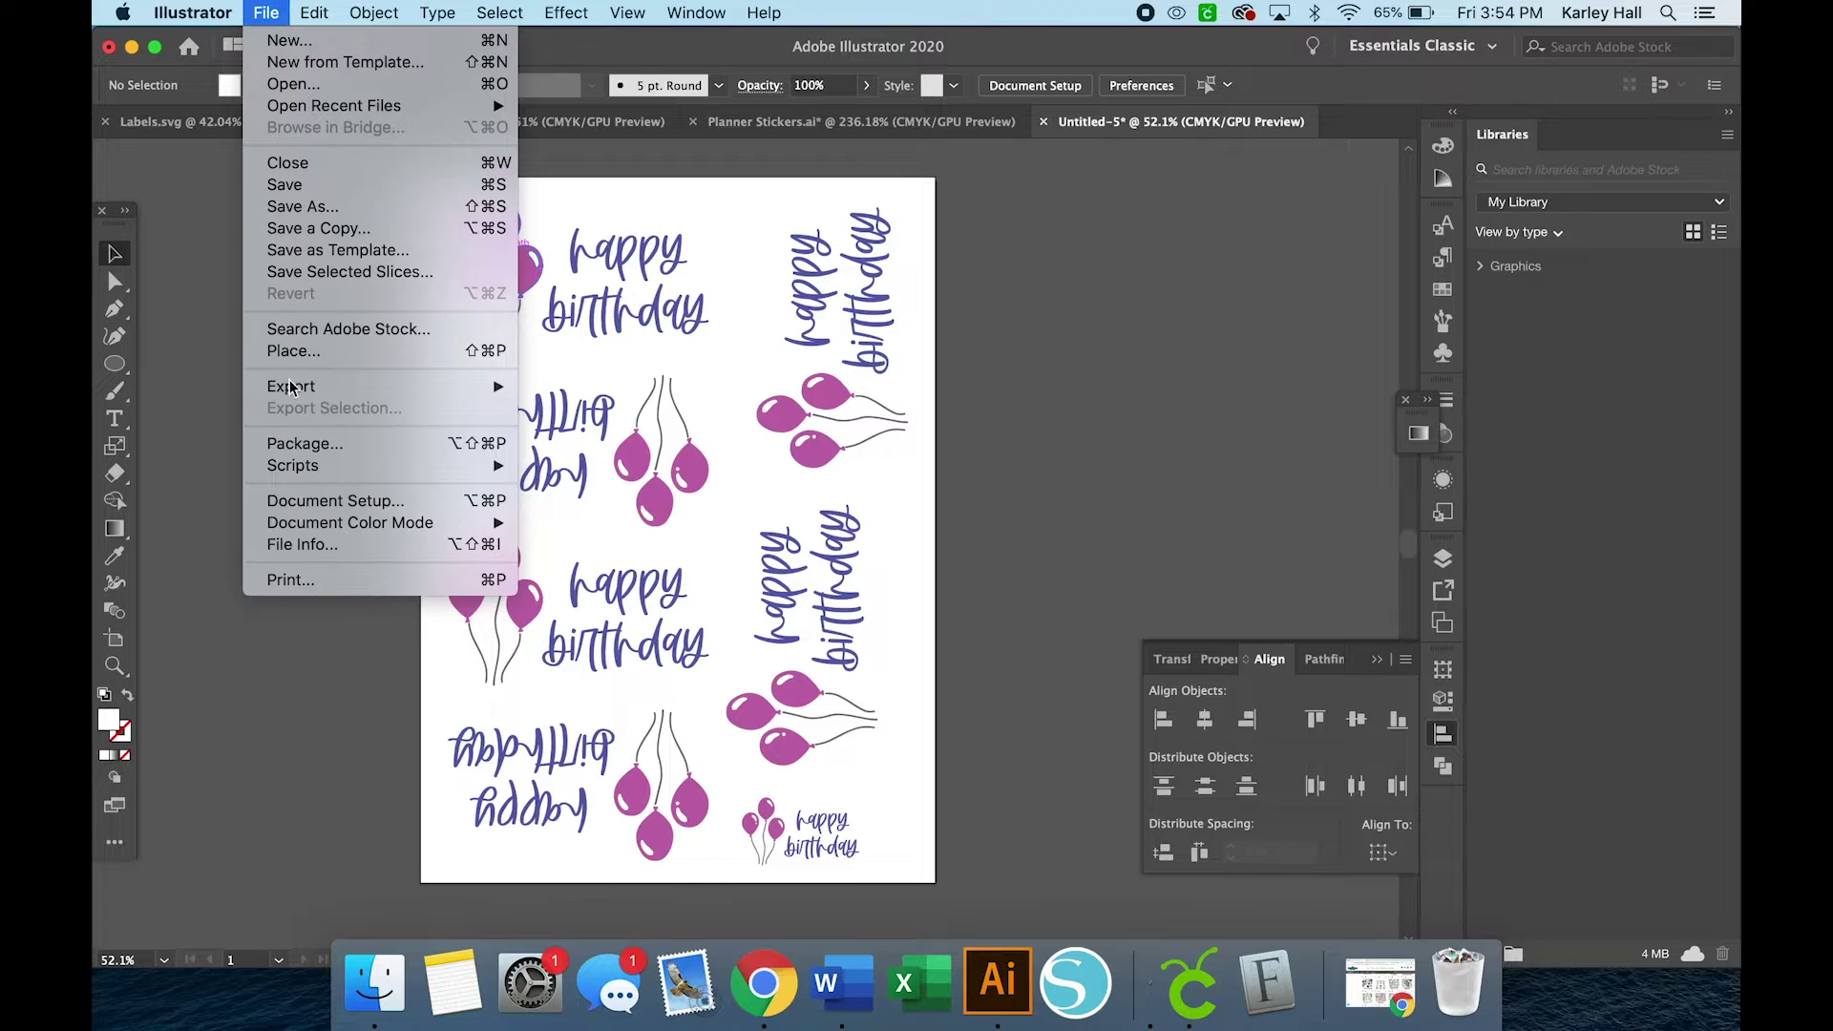
mouse_move(296, 385)
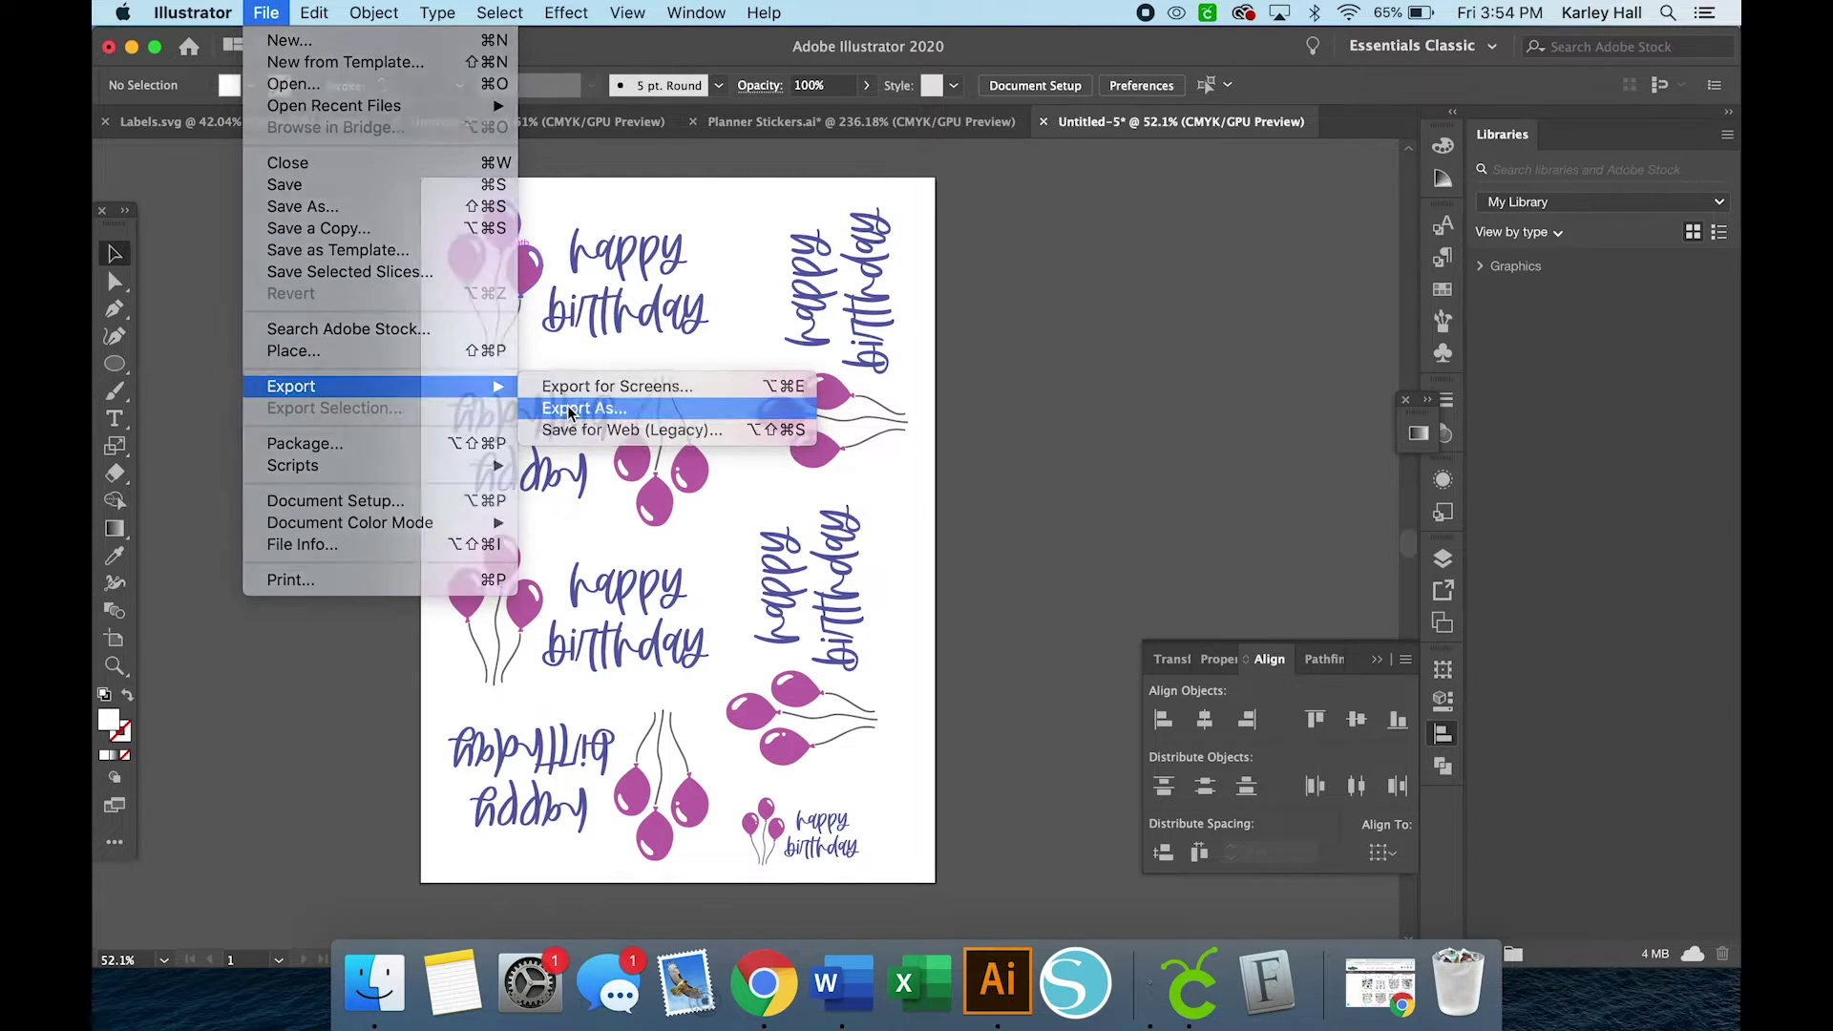
click(565, 406)
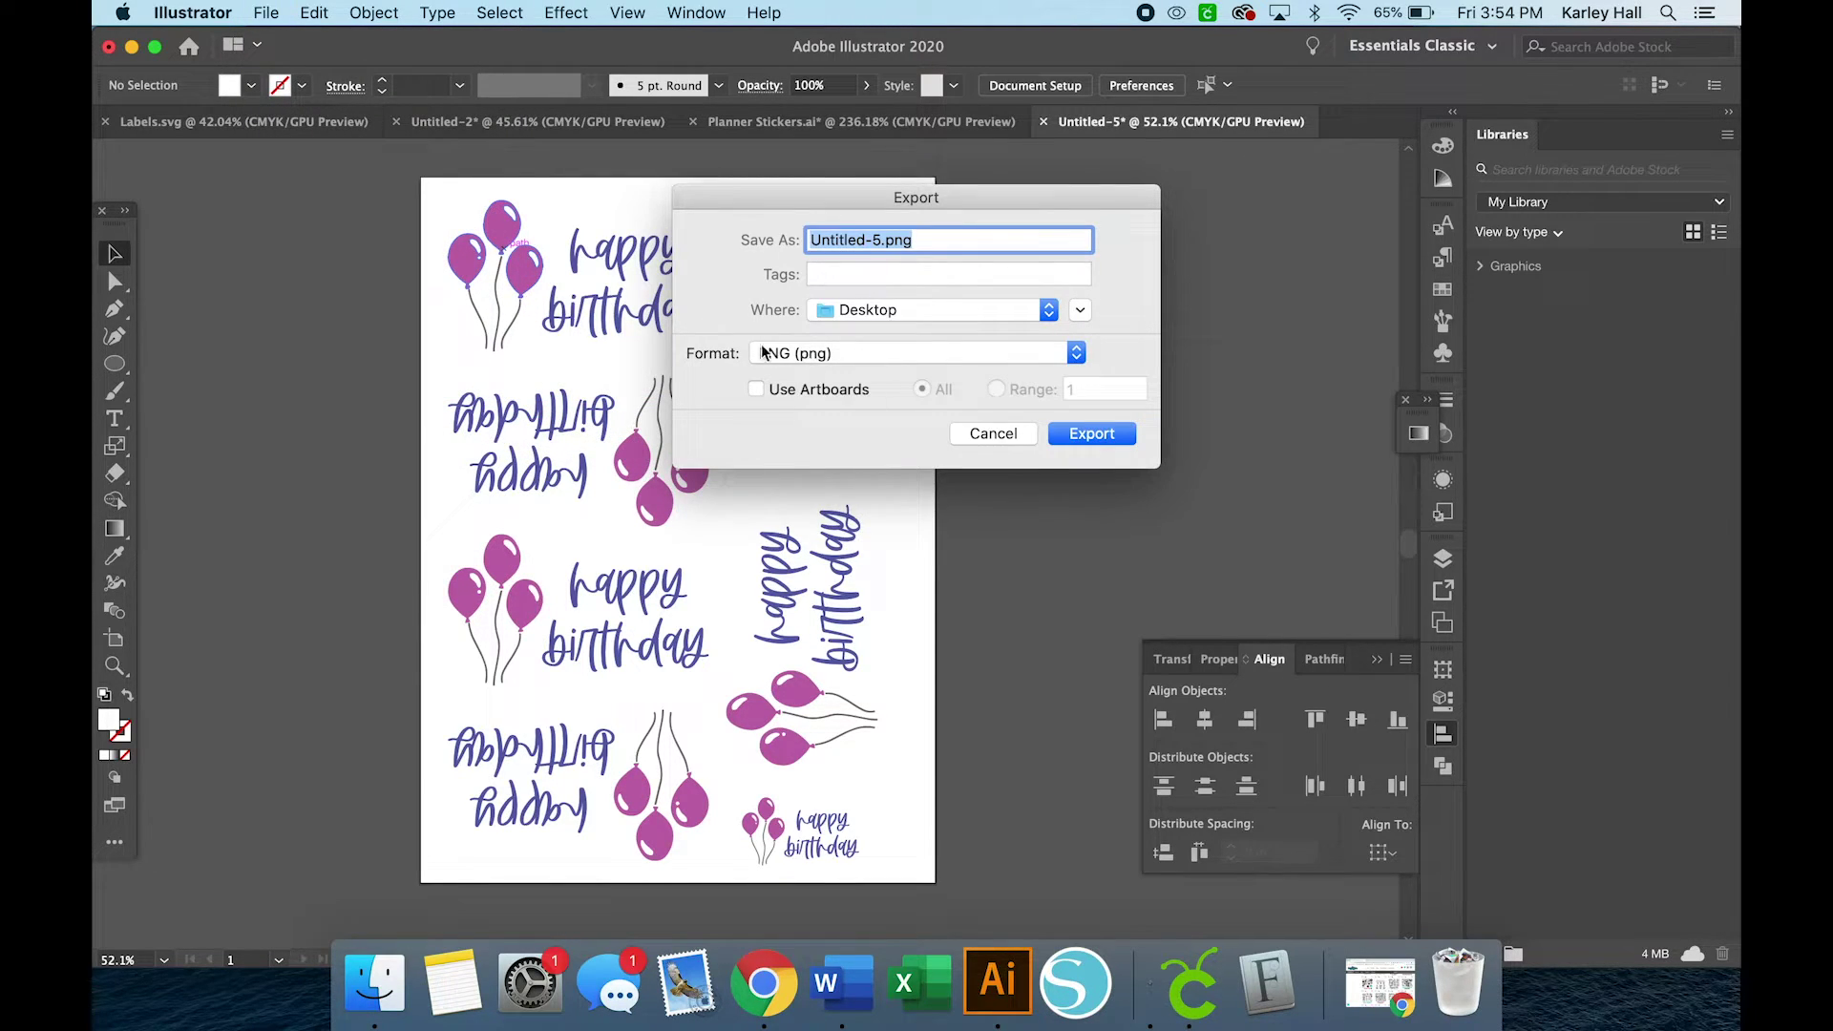
text(Birthdy)
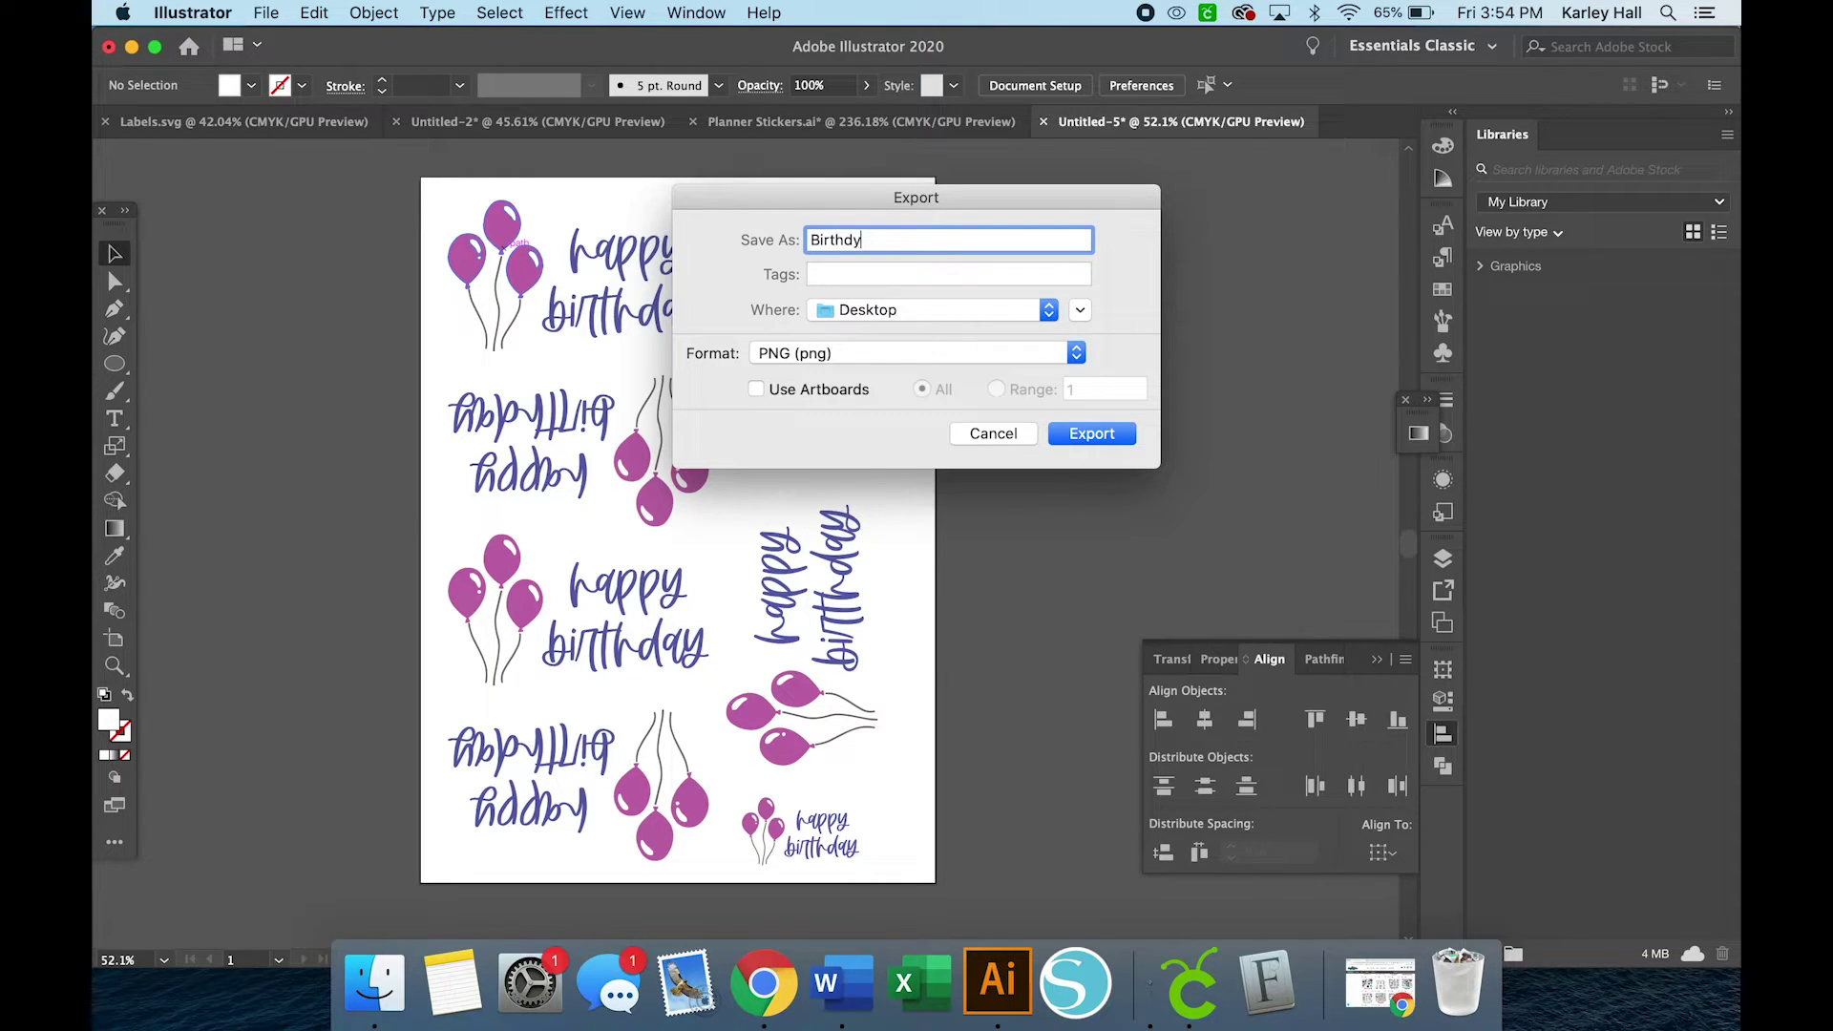
key(BackSpace)
text(ay Stickers)
click(810, 396)
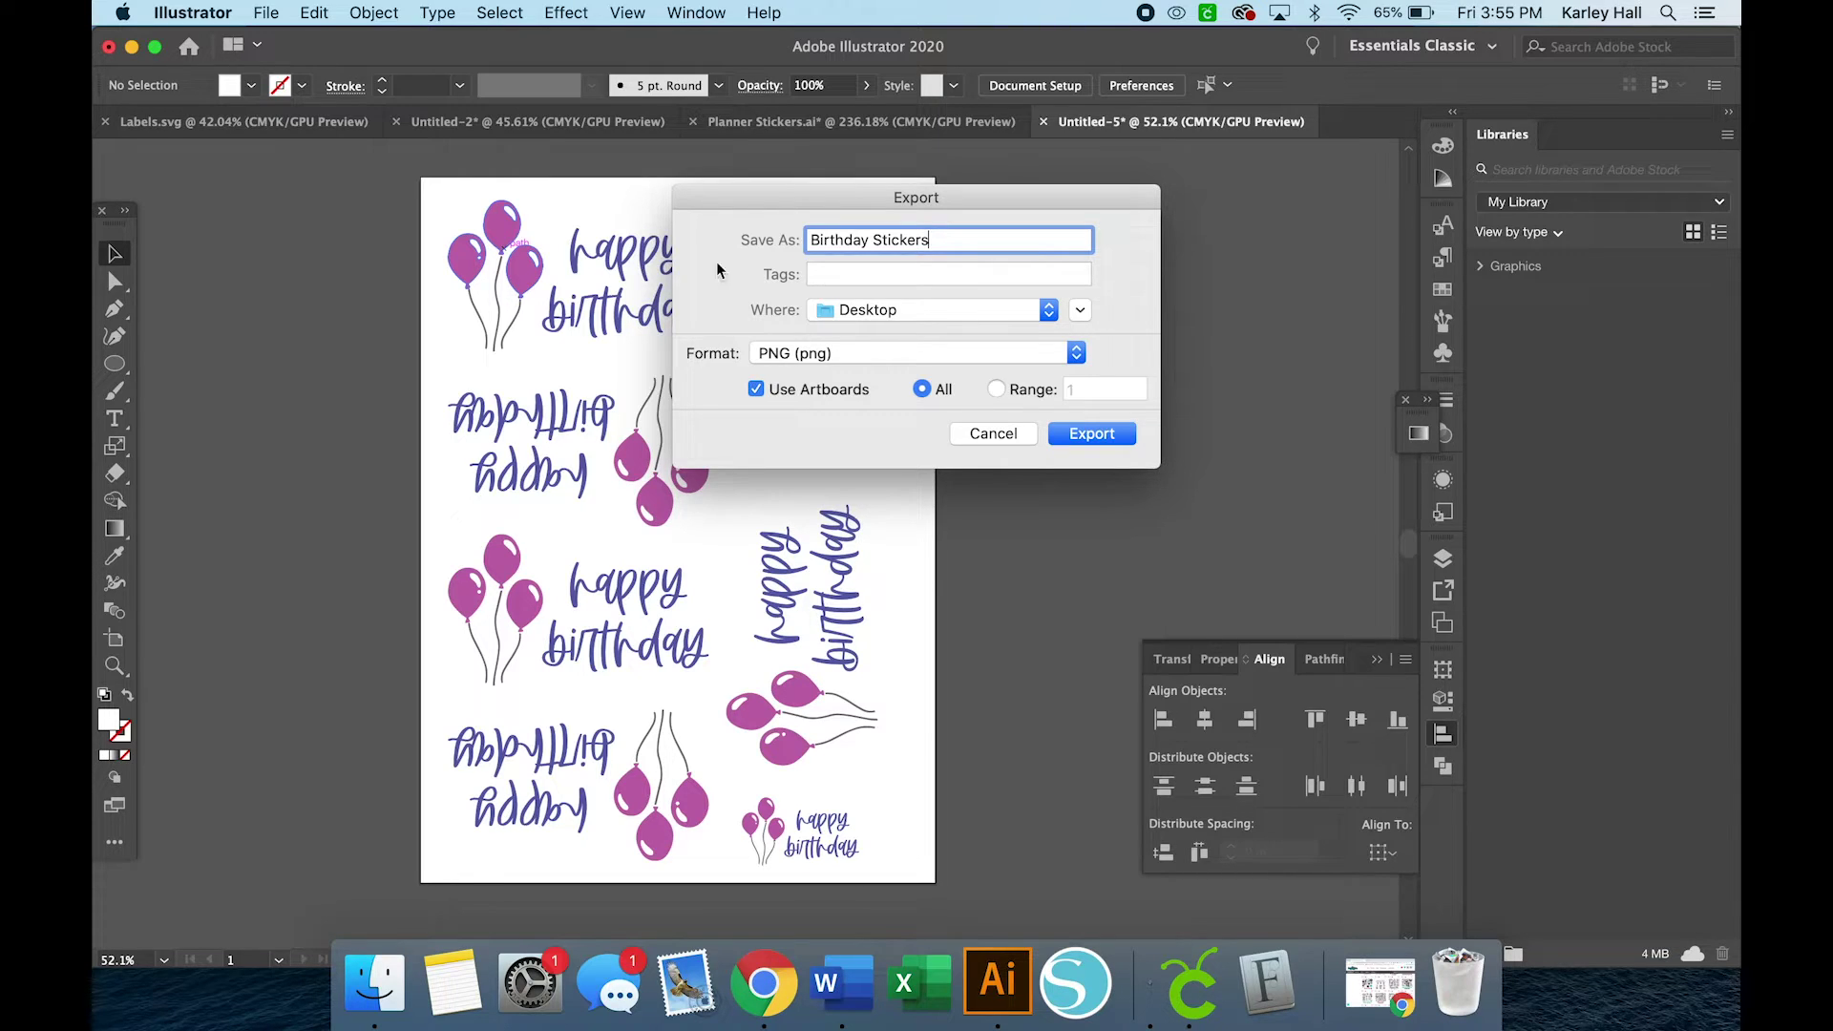
- Set the PNG options to 300 ppi with a transparent background and save the export
click(1094, 439)
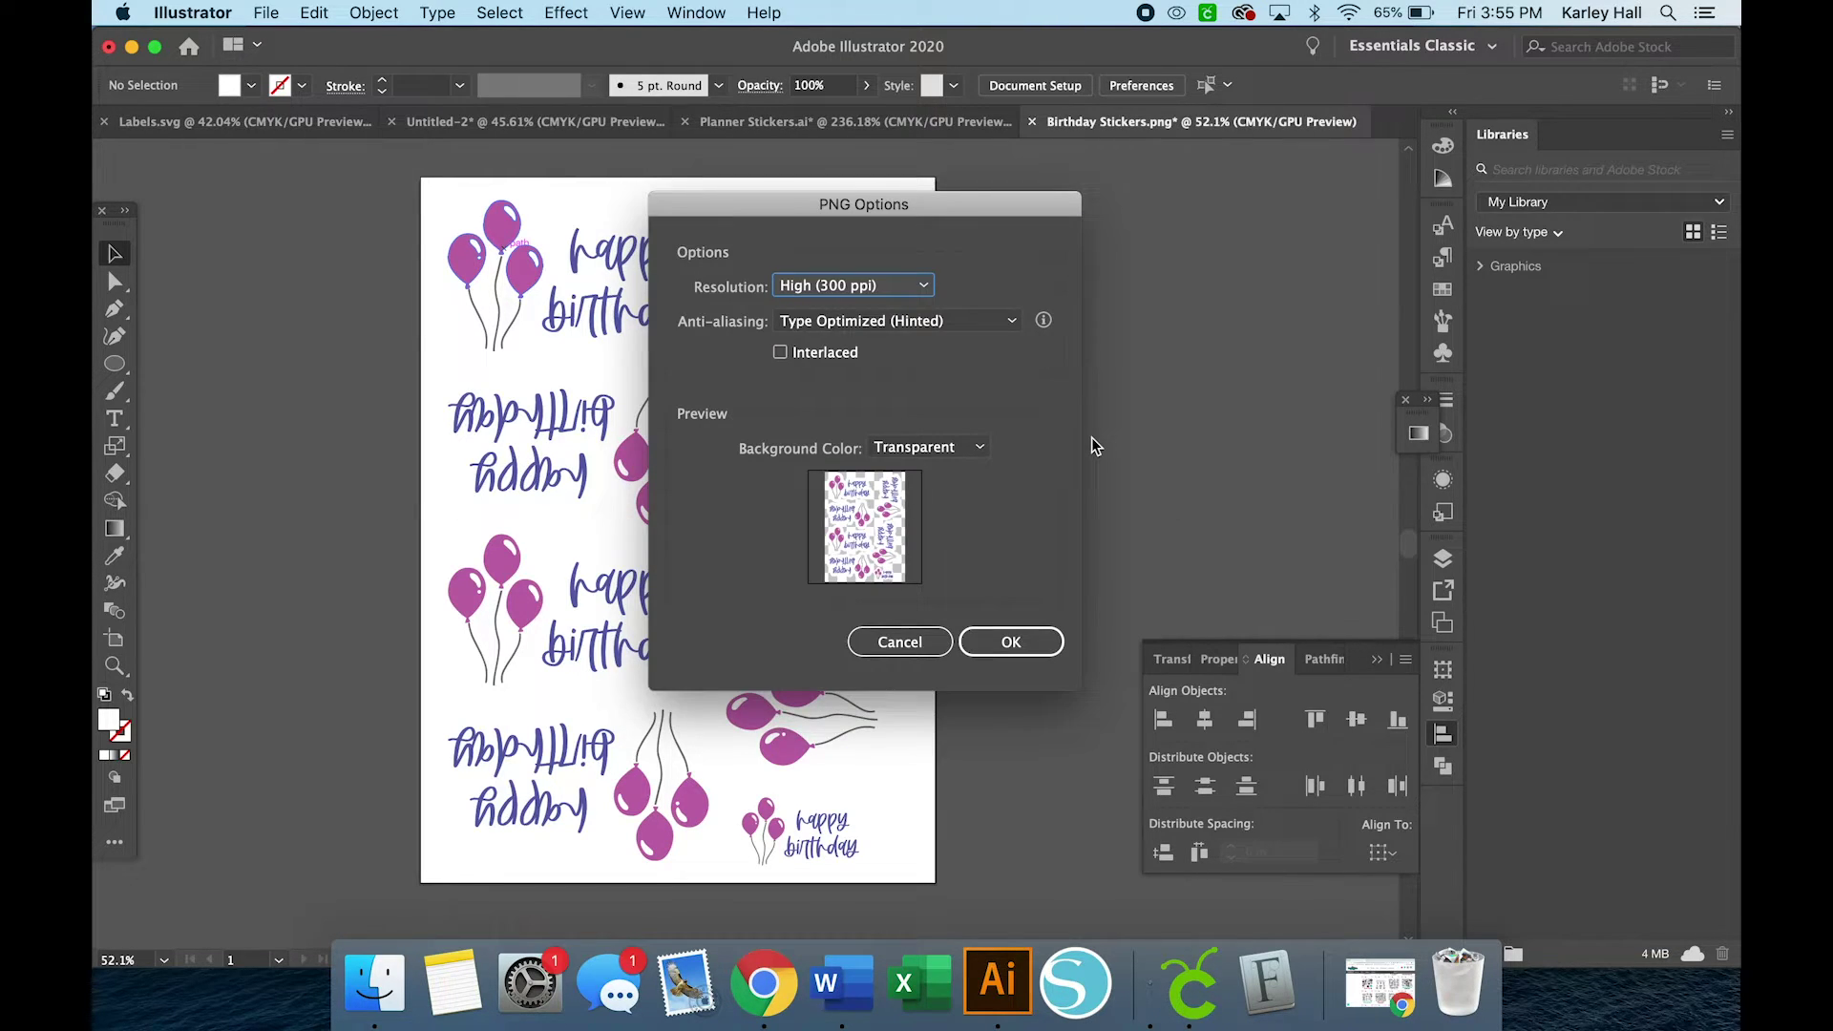
click(957, 447)
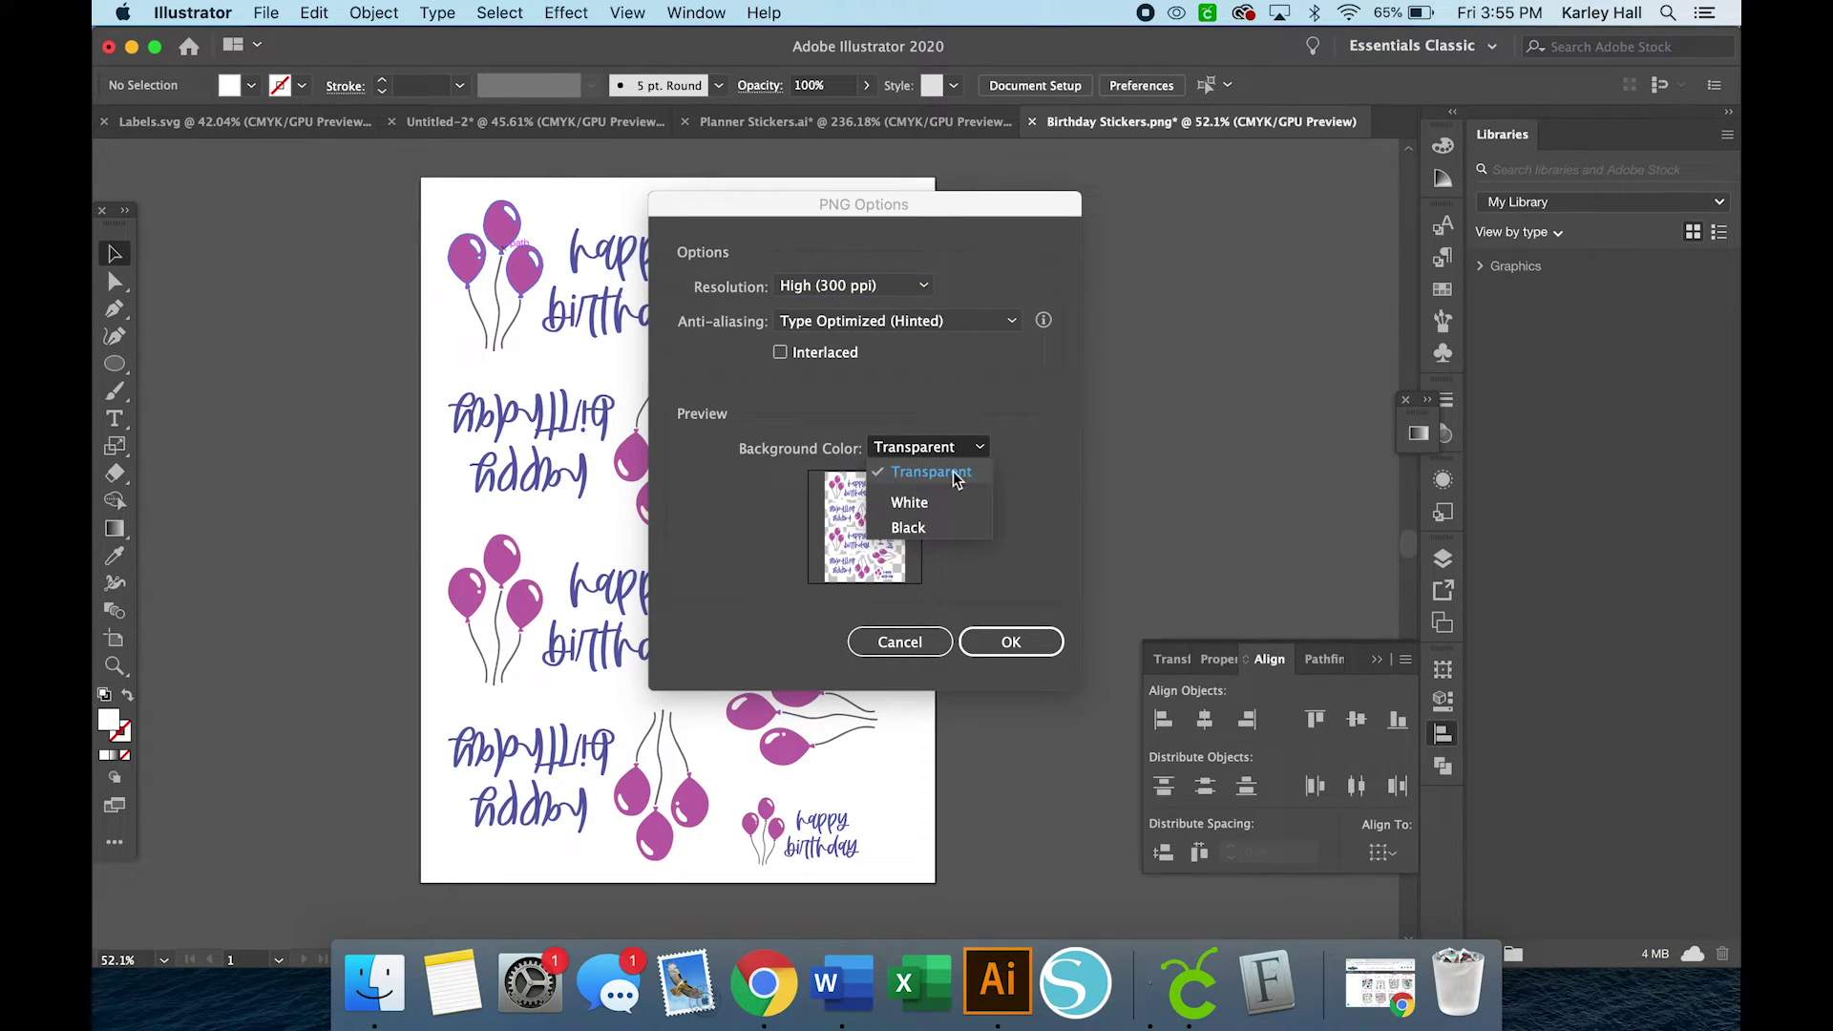
click(954, 483)
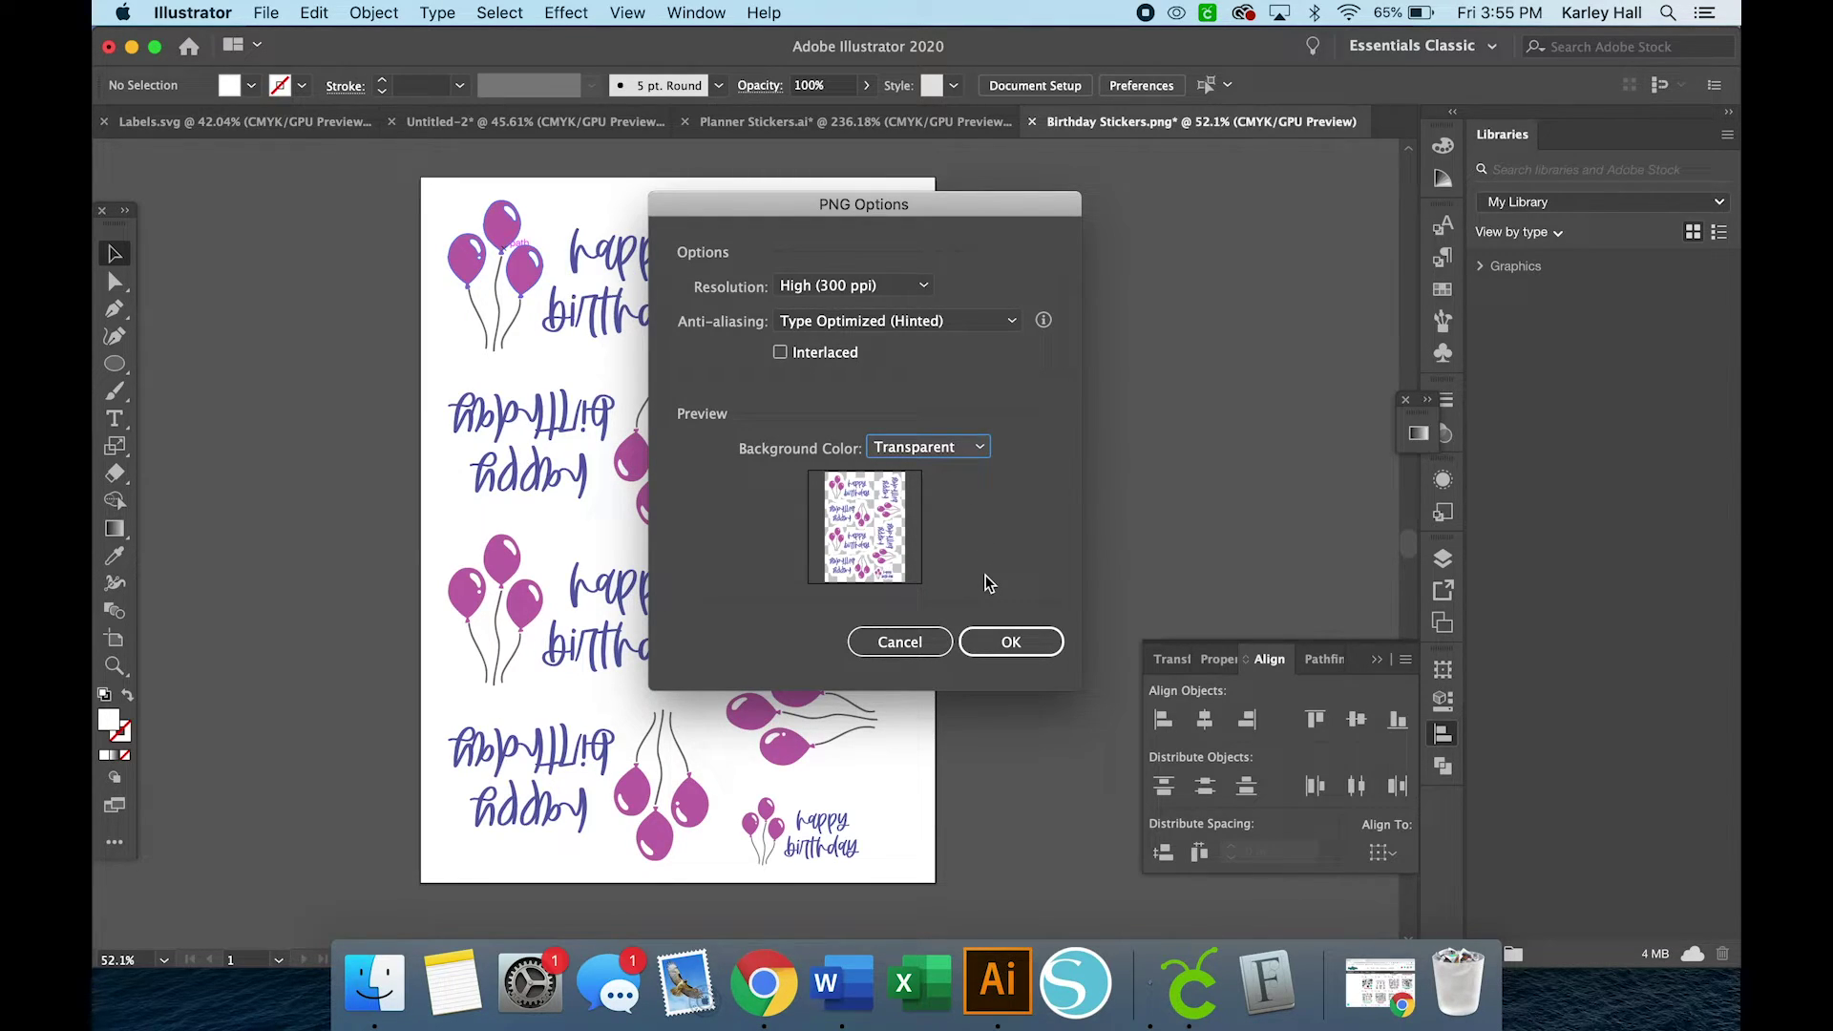
click(1008, 649)
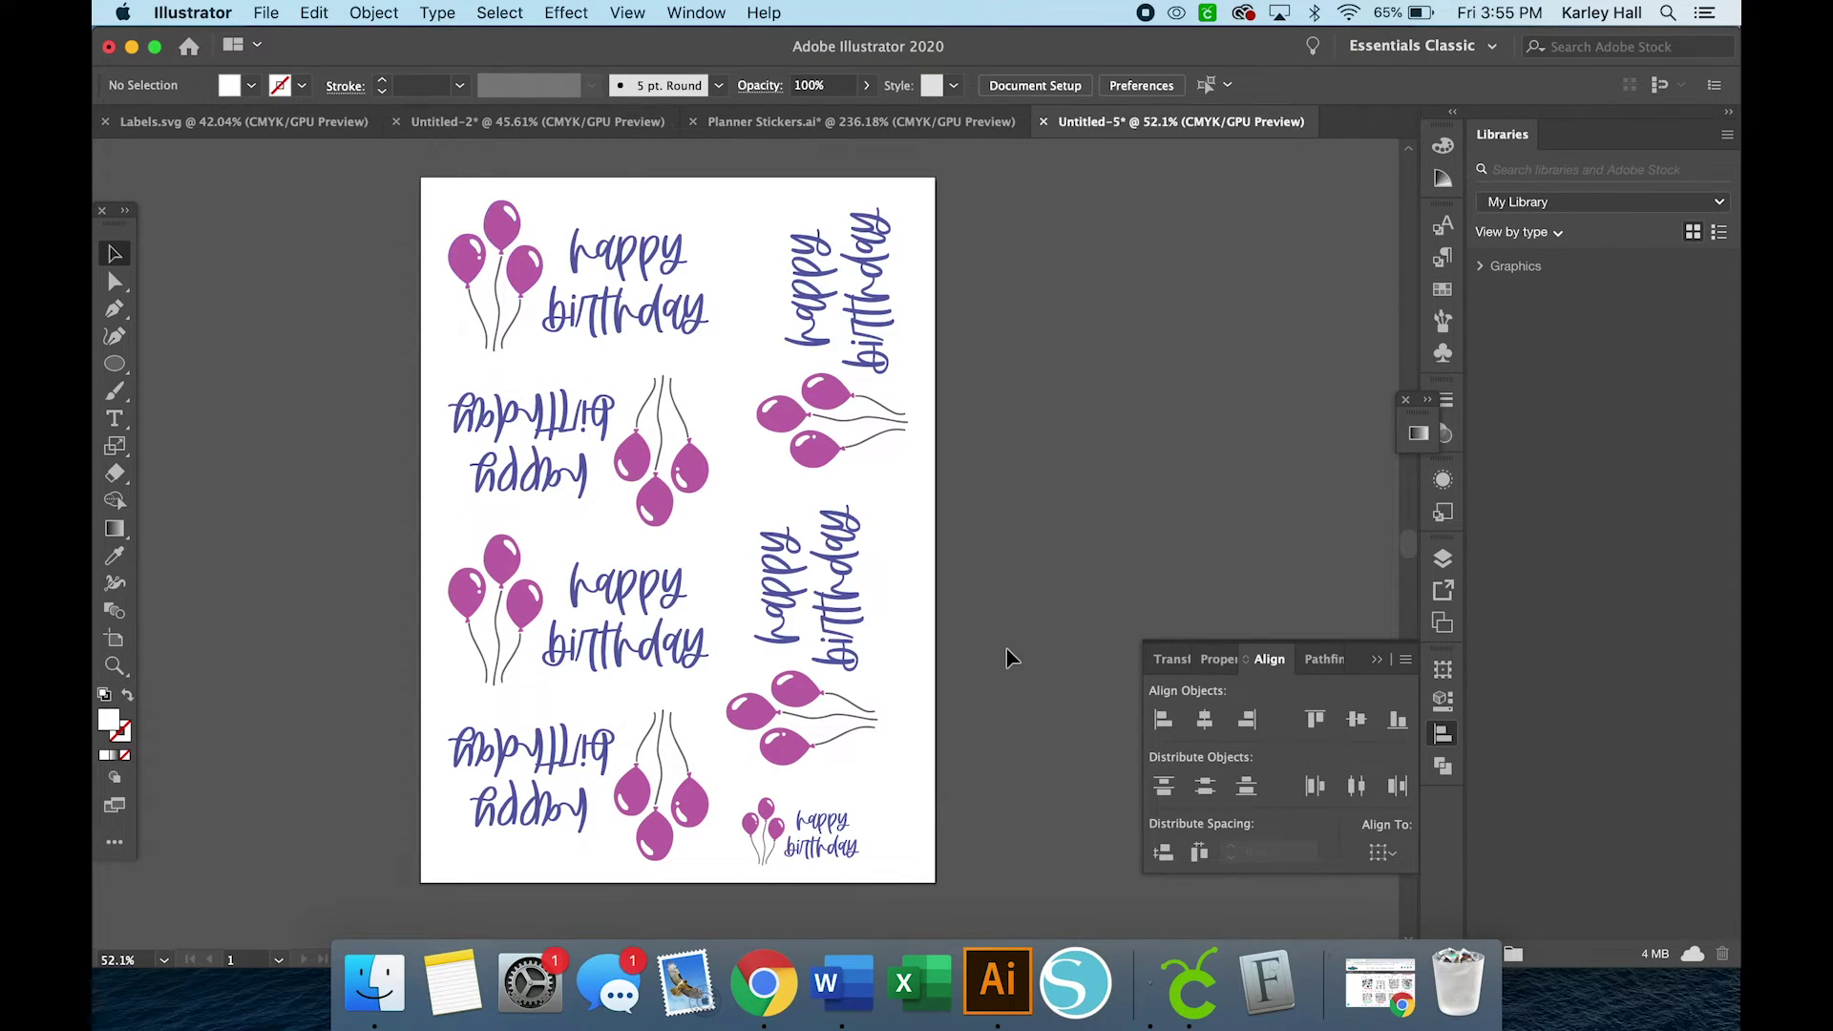
key(super+Tab)
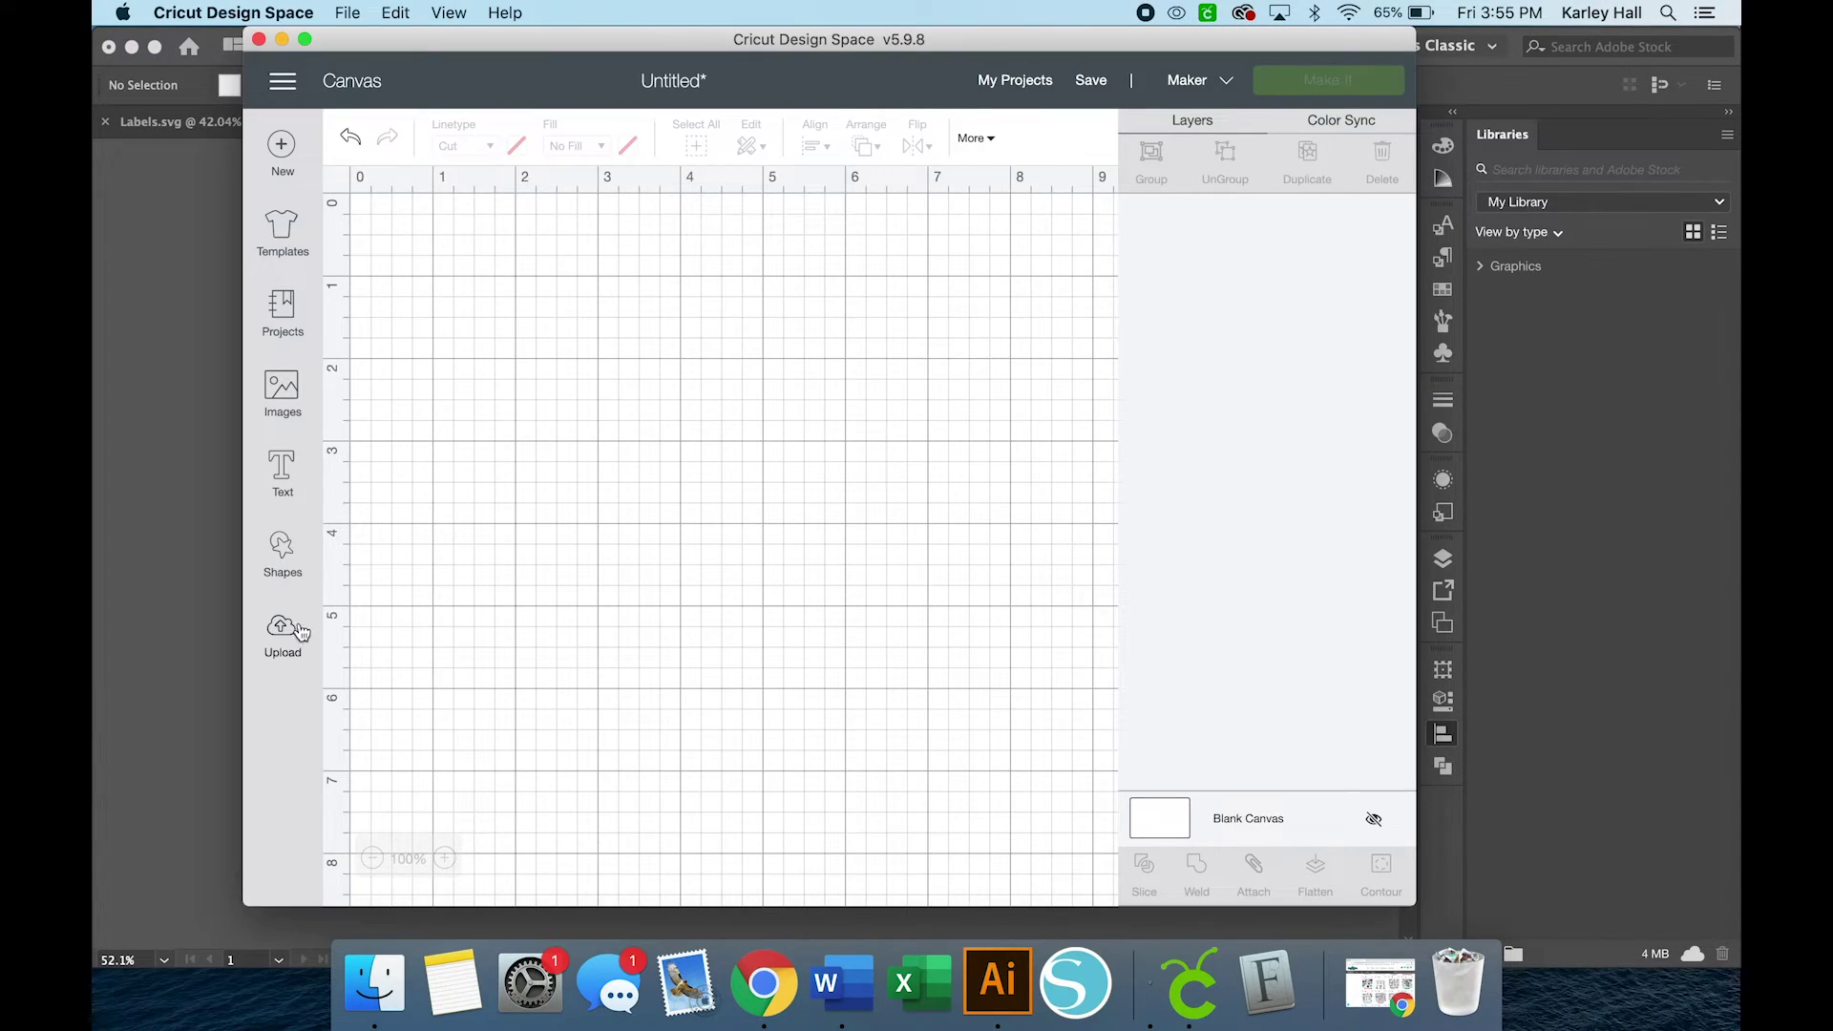
- Upload Birthday Stickers-01.png to Design Space and mark it as a complex image
click(298, 637)
click(558, 465)
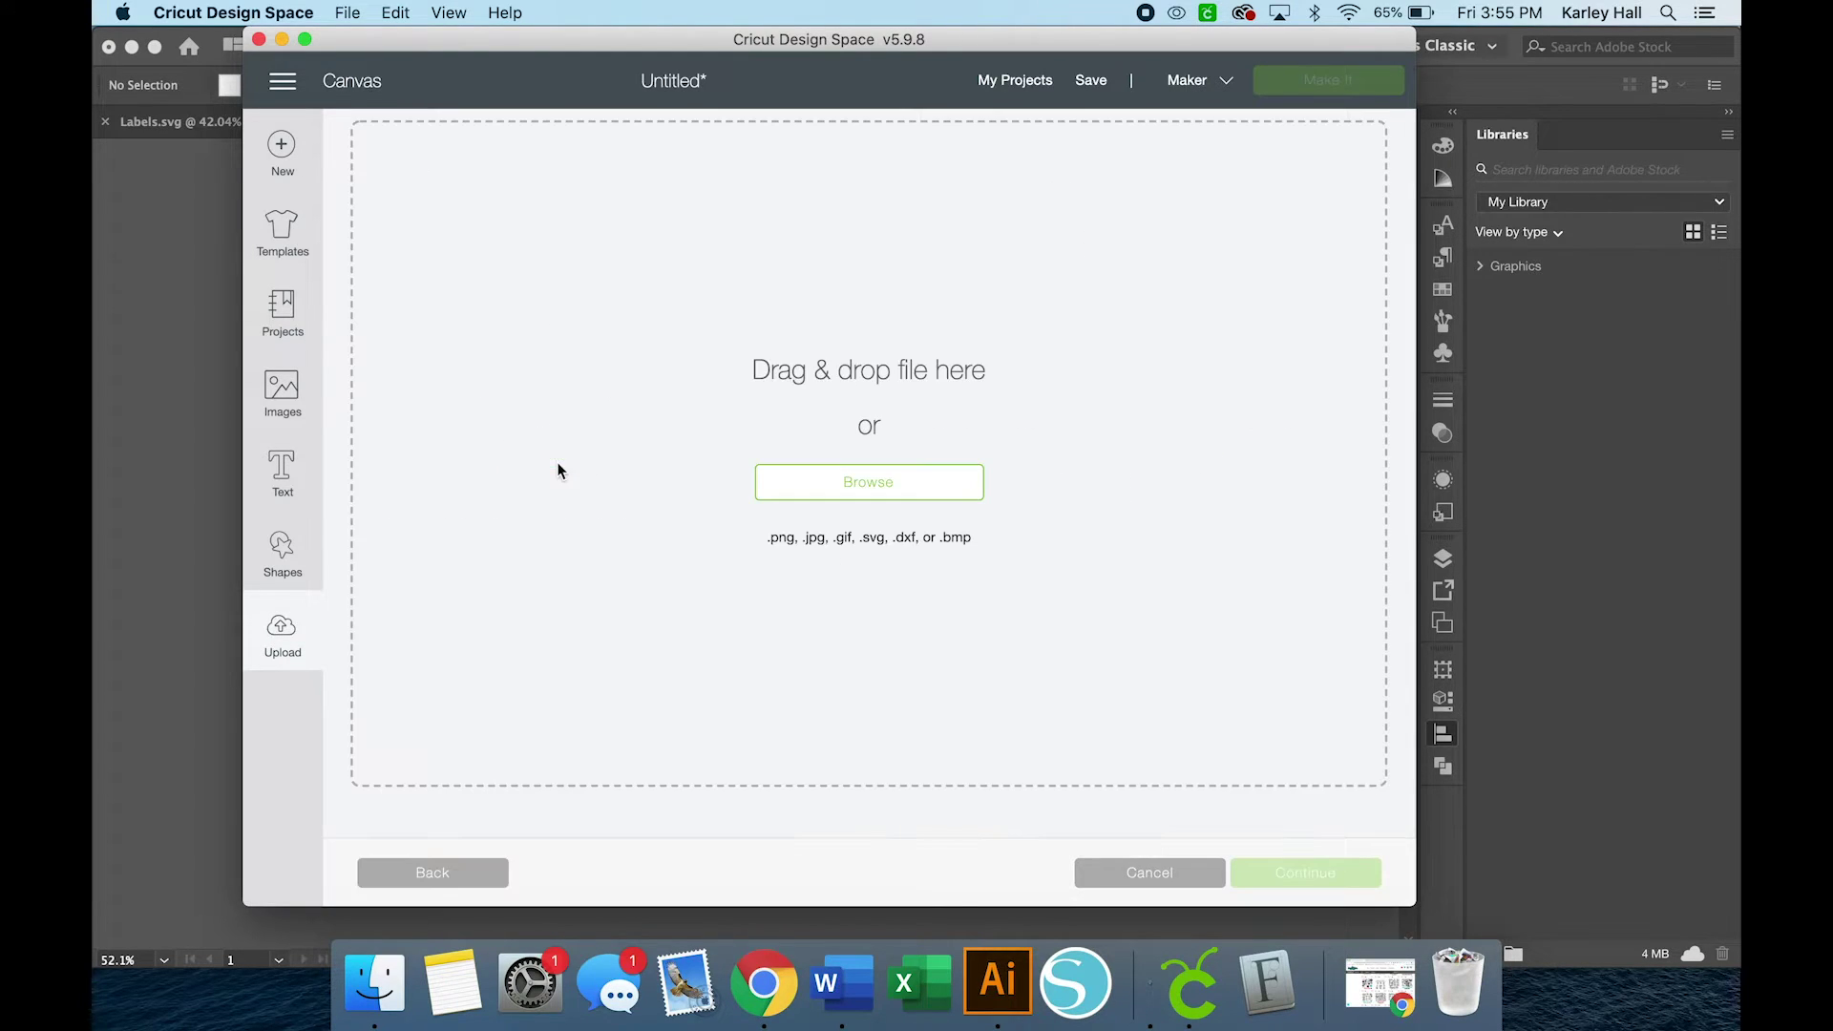
click(880, 489)
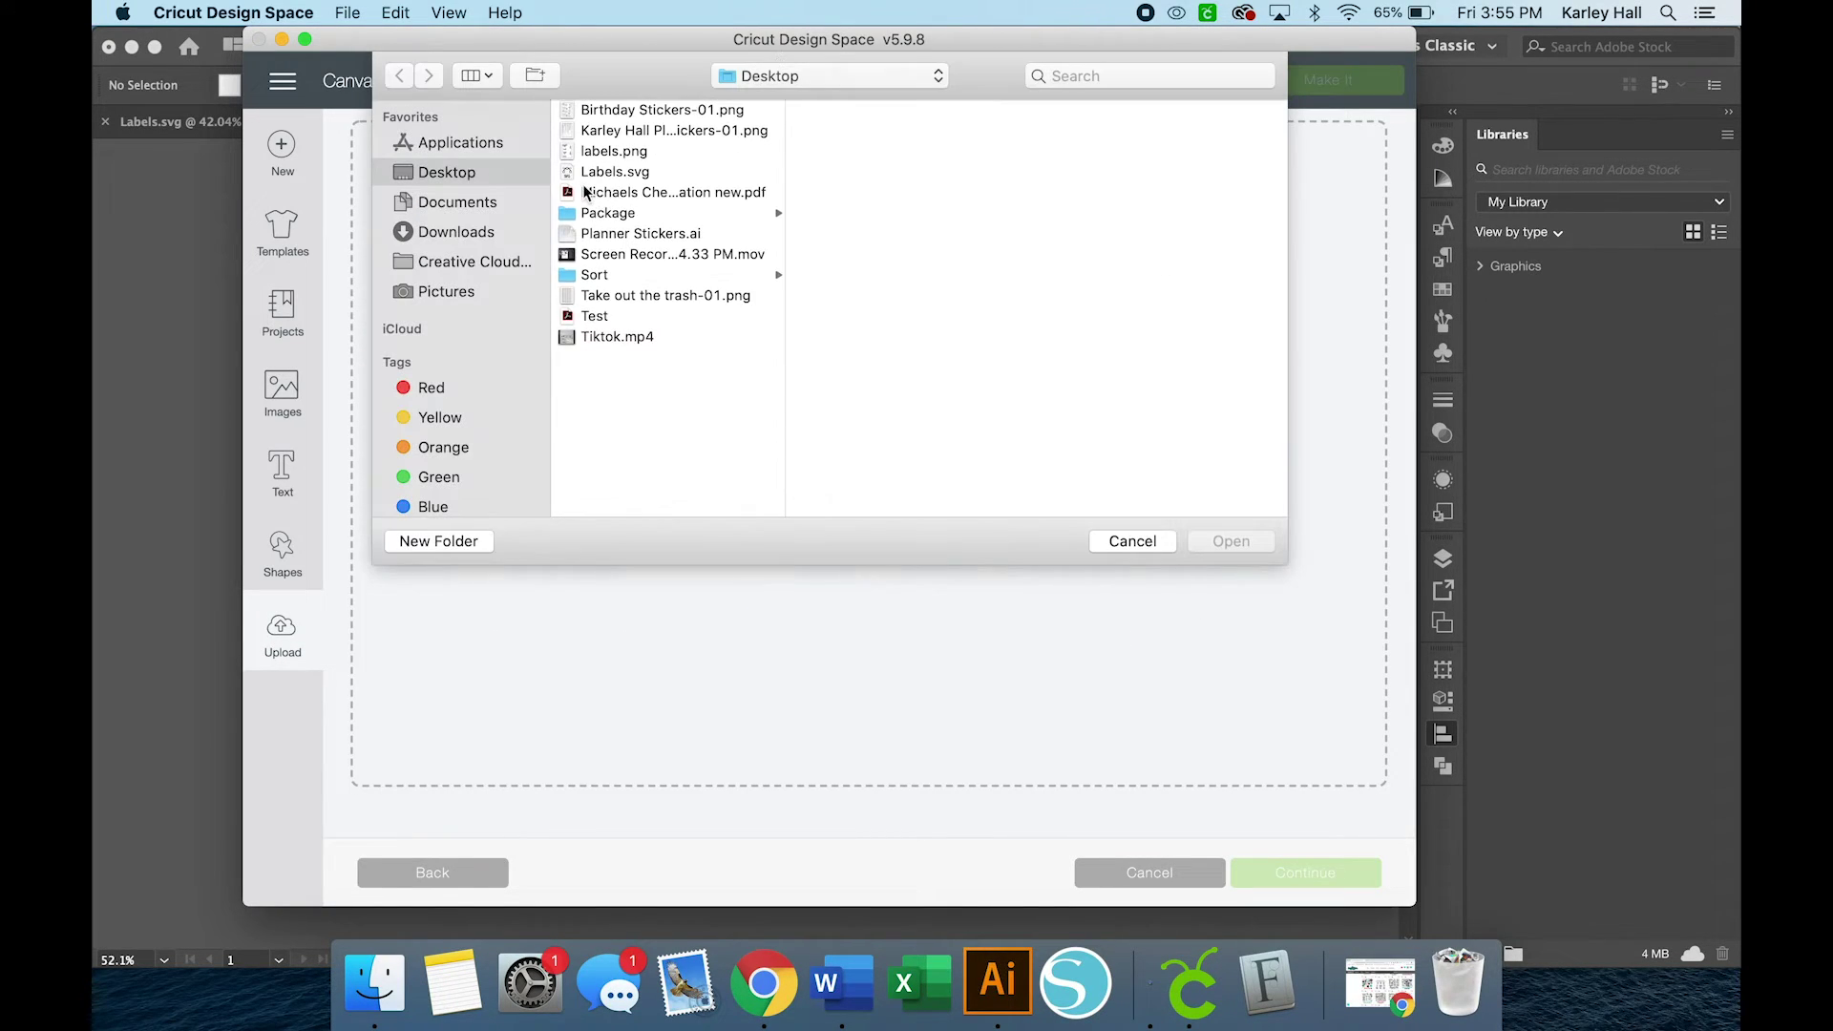
click(628, 111)
click(1230, 541)
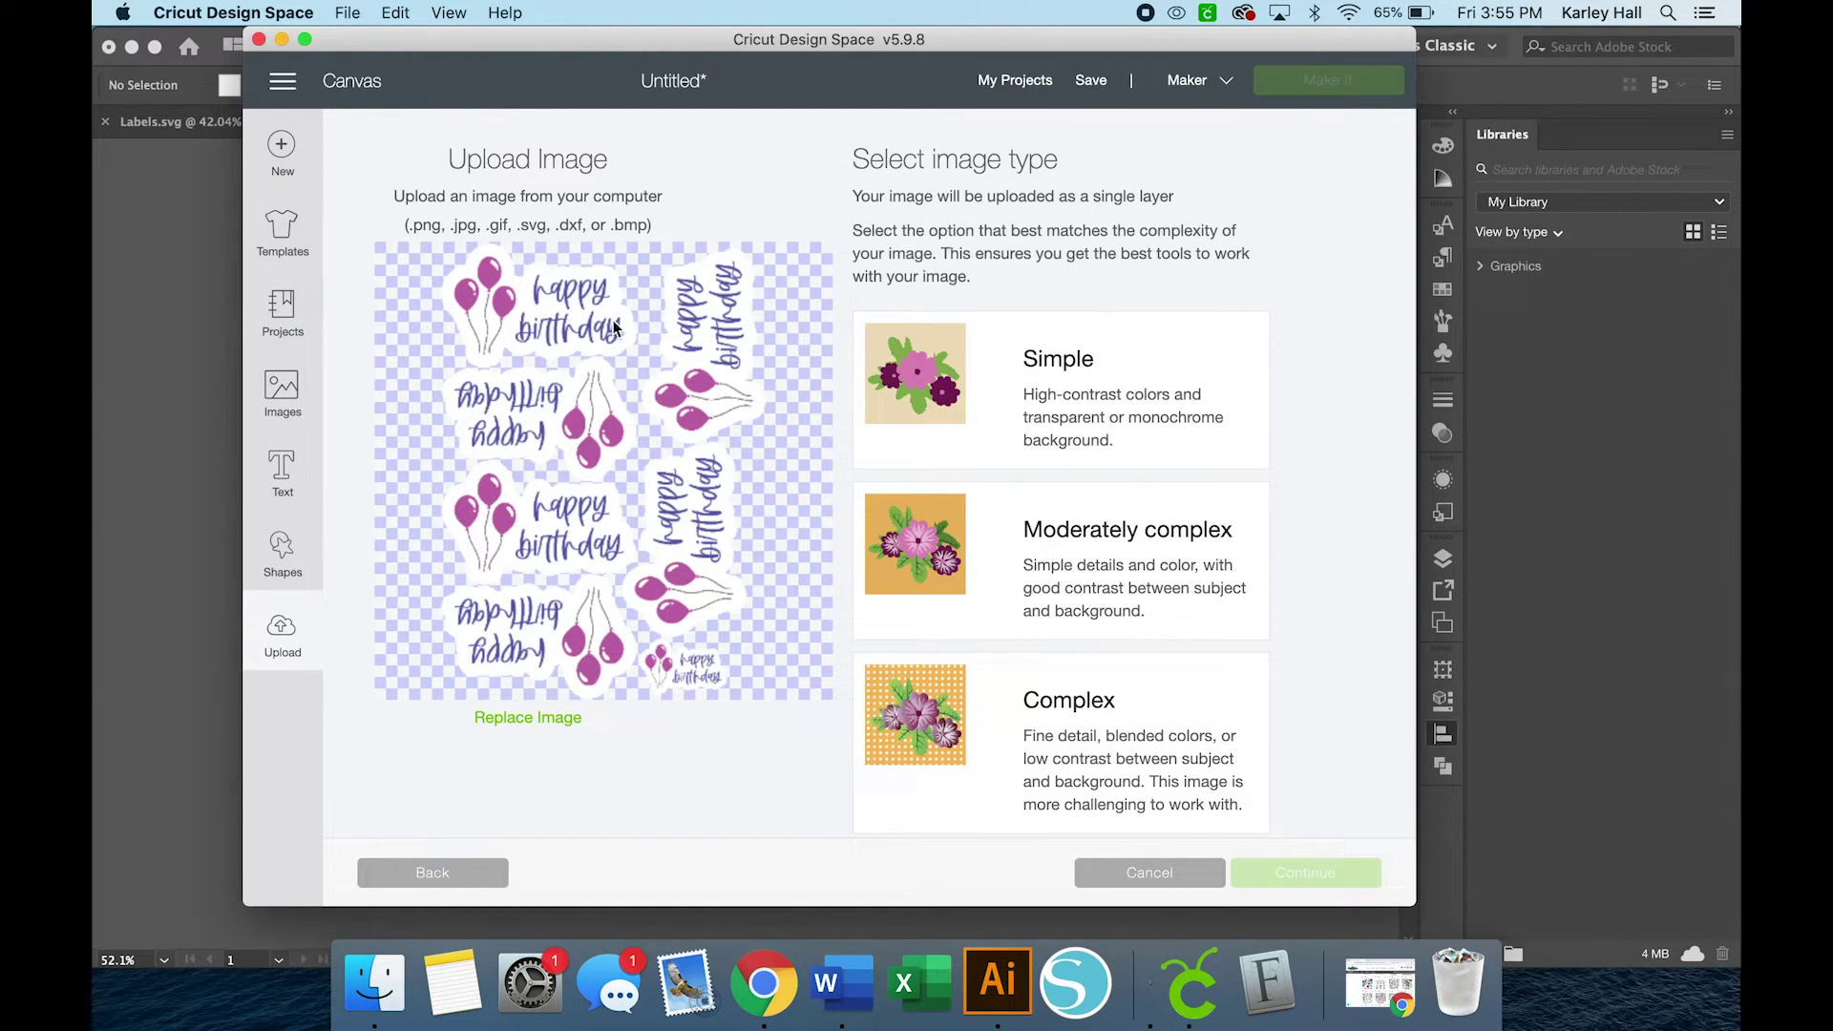
scroll(1107, 611, down, 1)
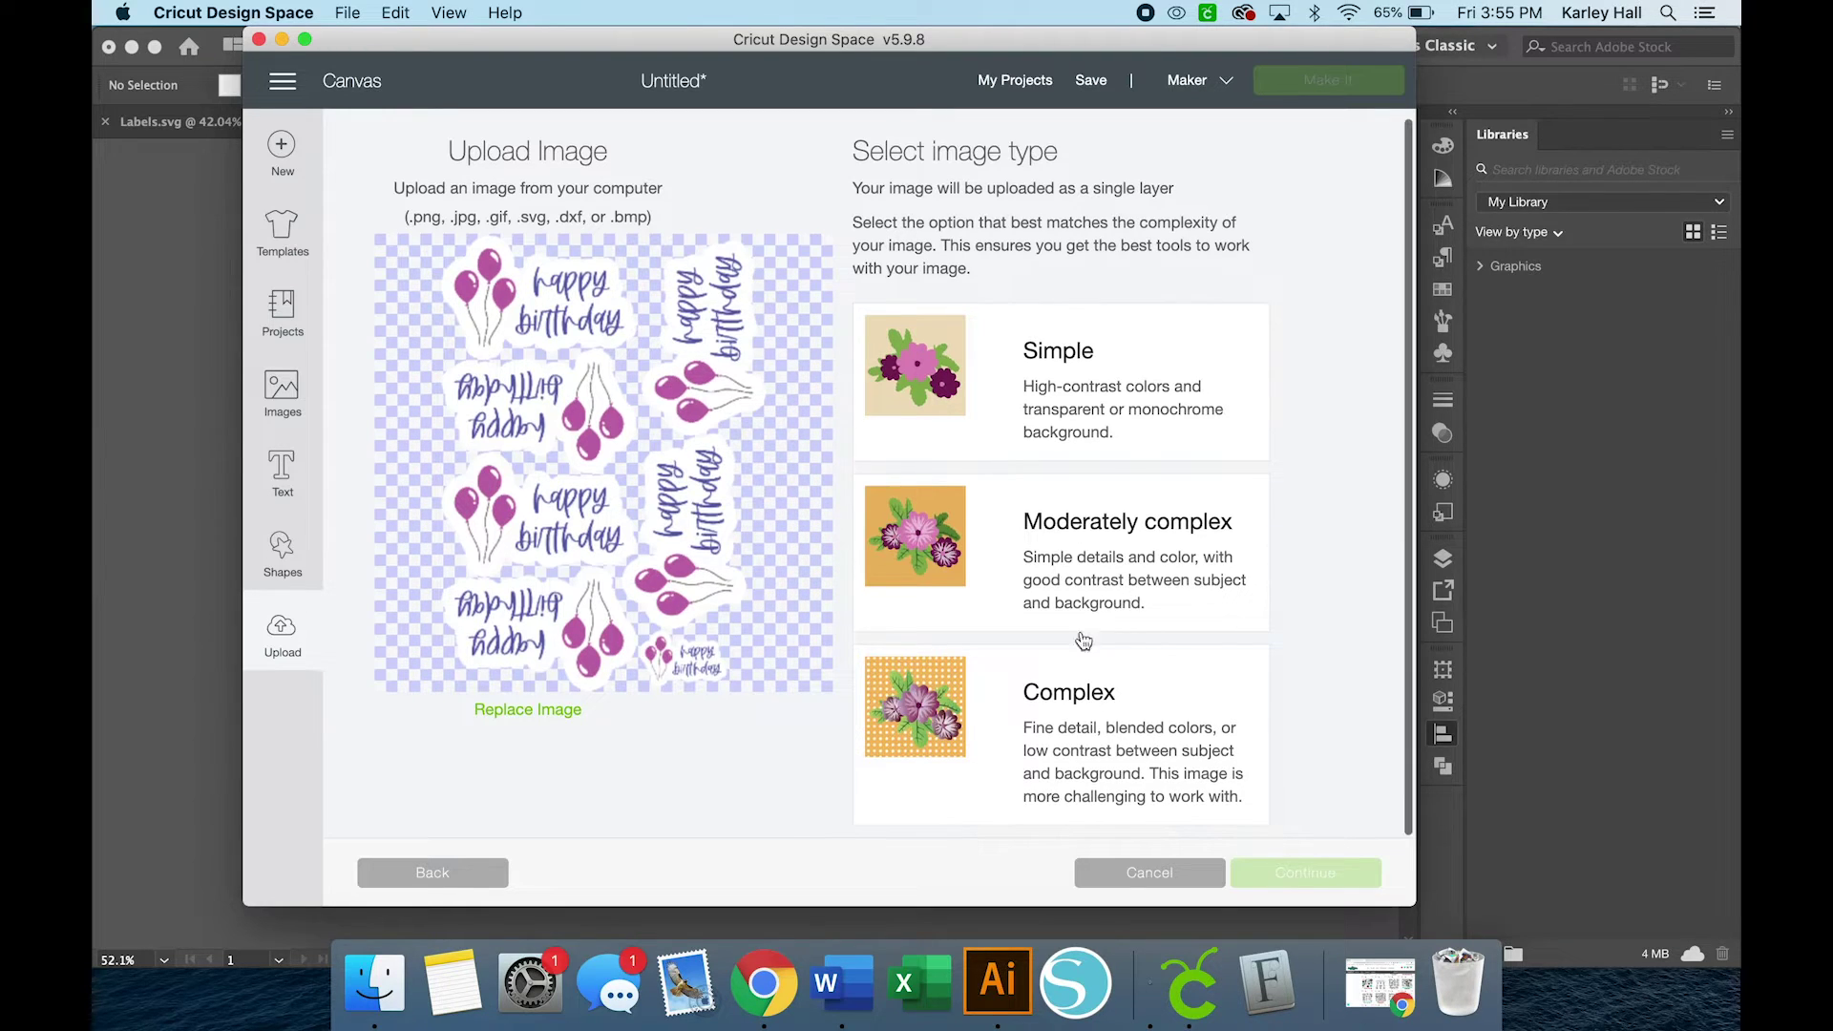
click(1004, 723)
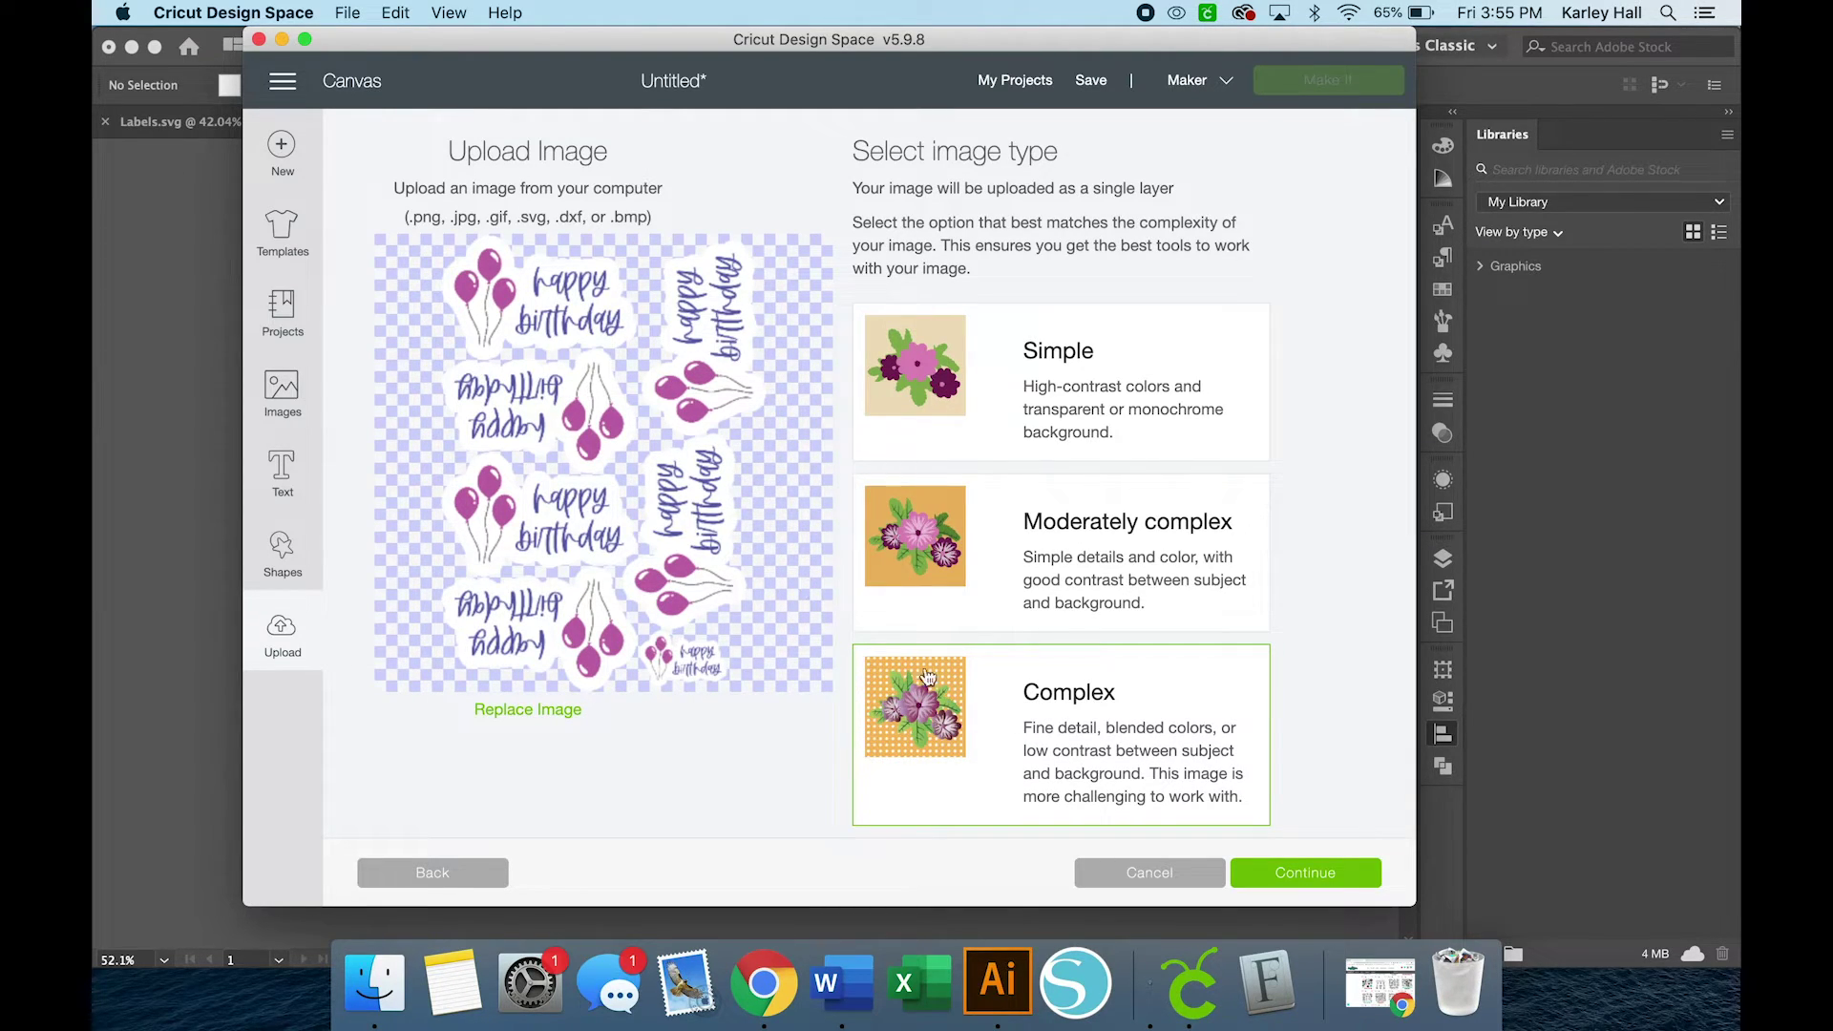
- Save the upload as a Print Then Cut image and insert it onto the canvas
click(1306, 879)
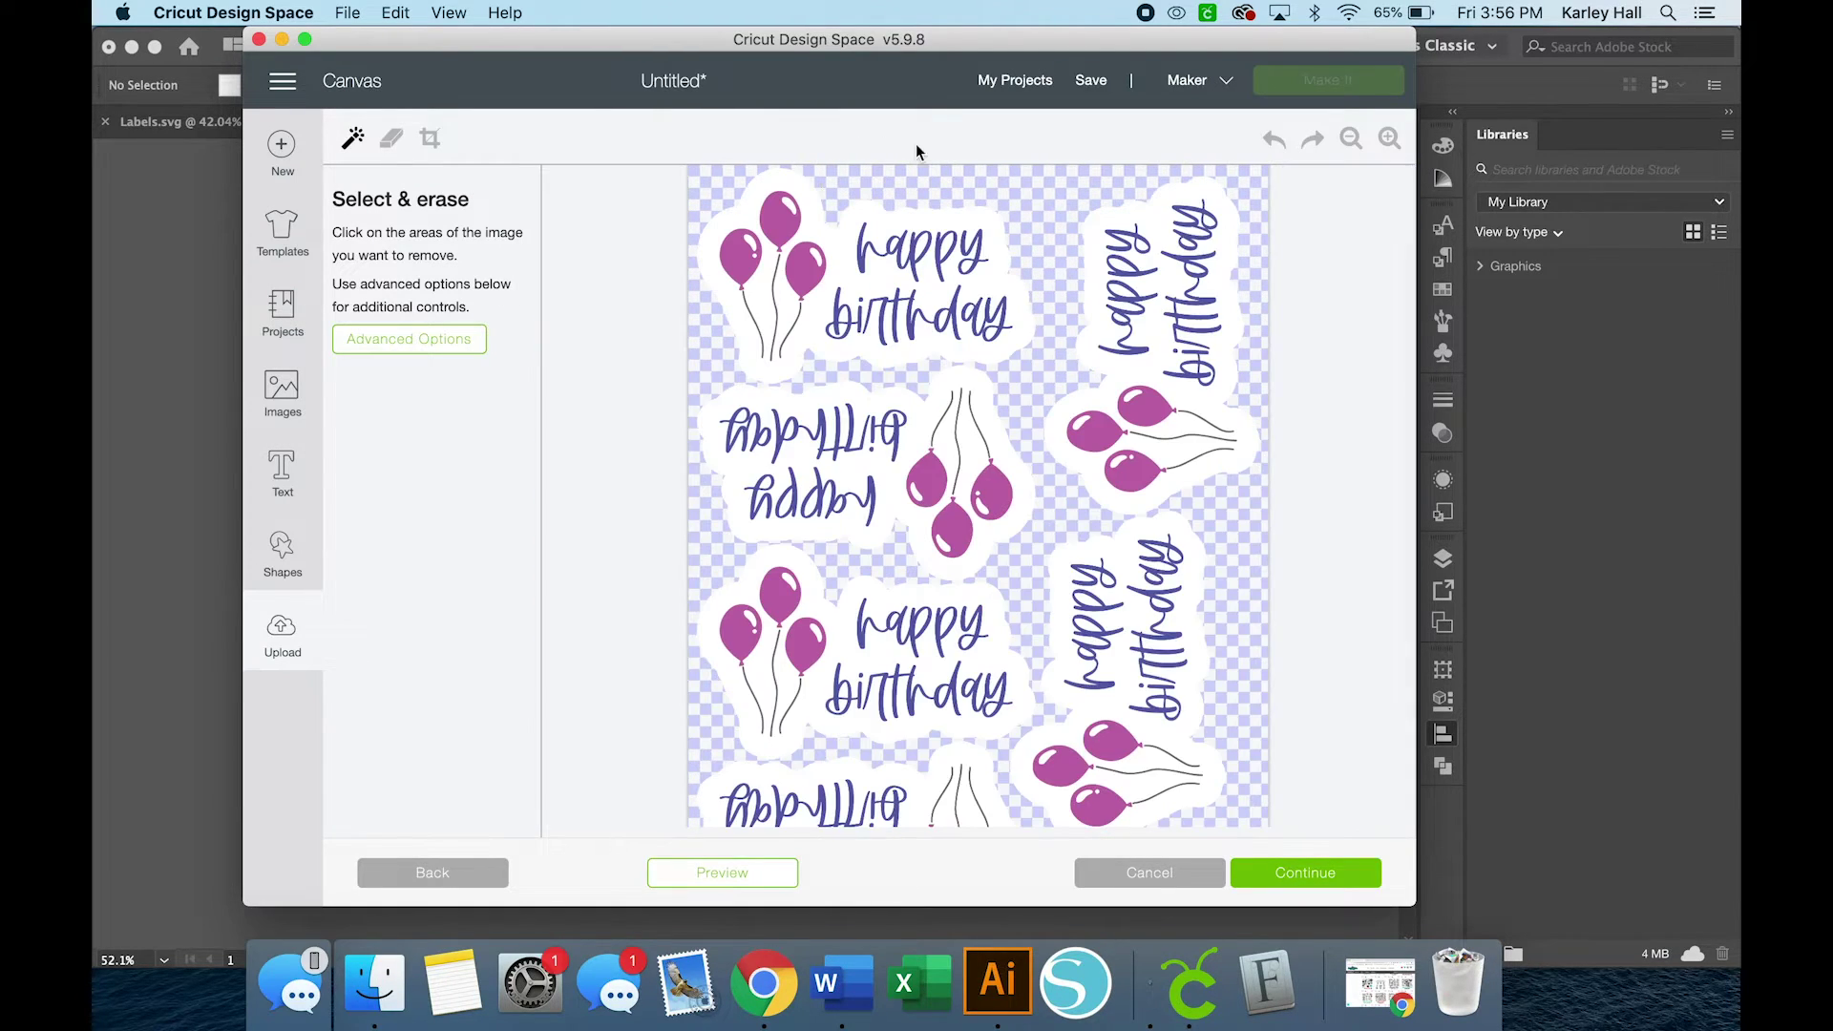
scroll(886, 472, down, 3)
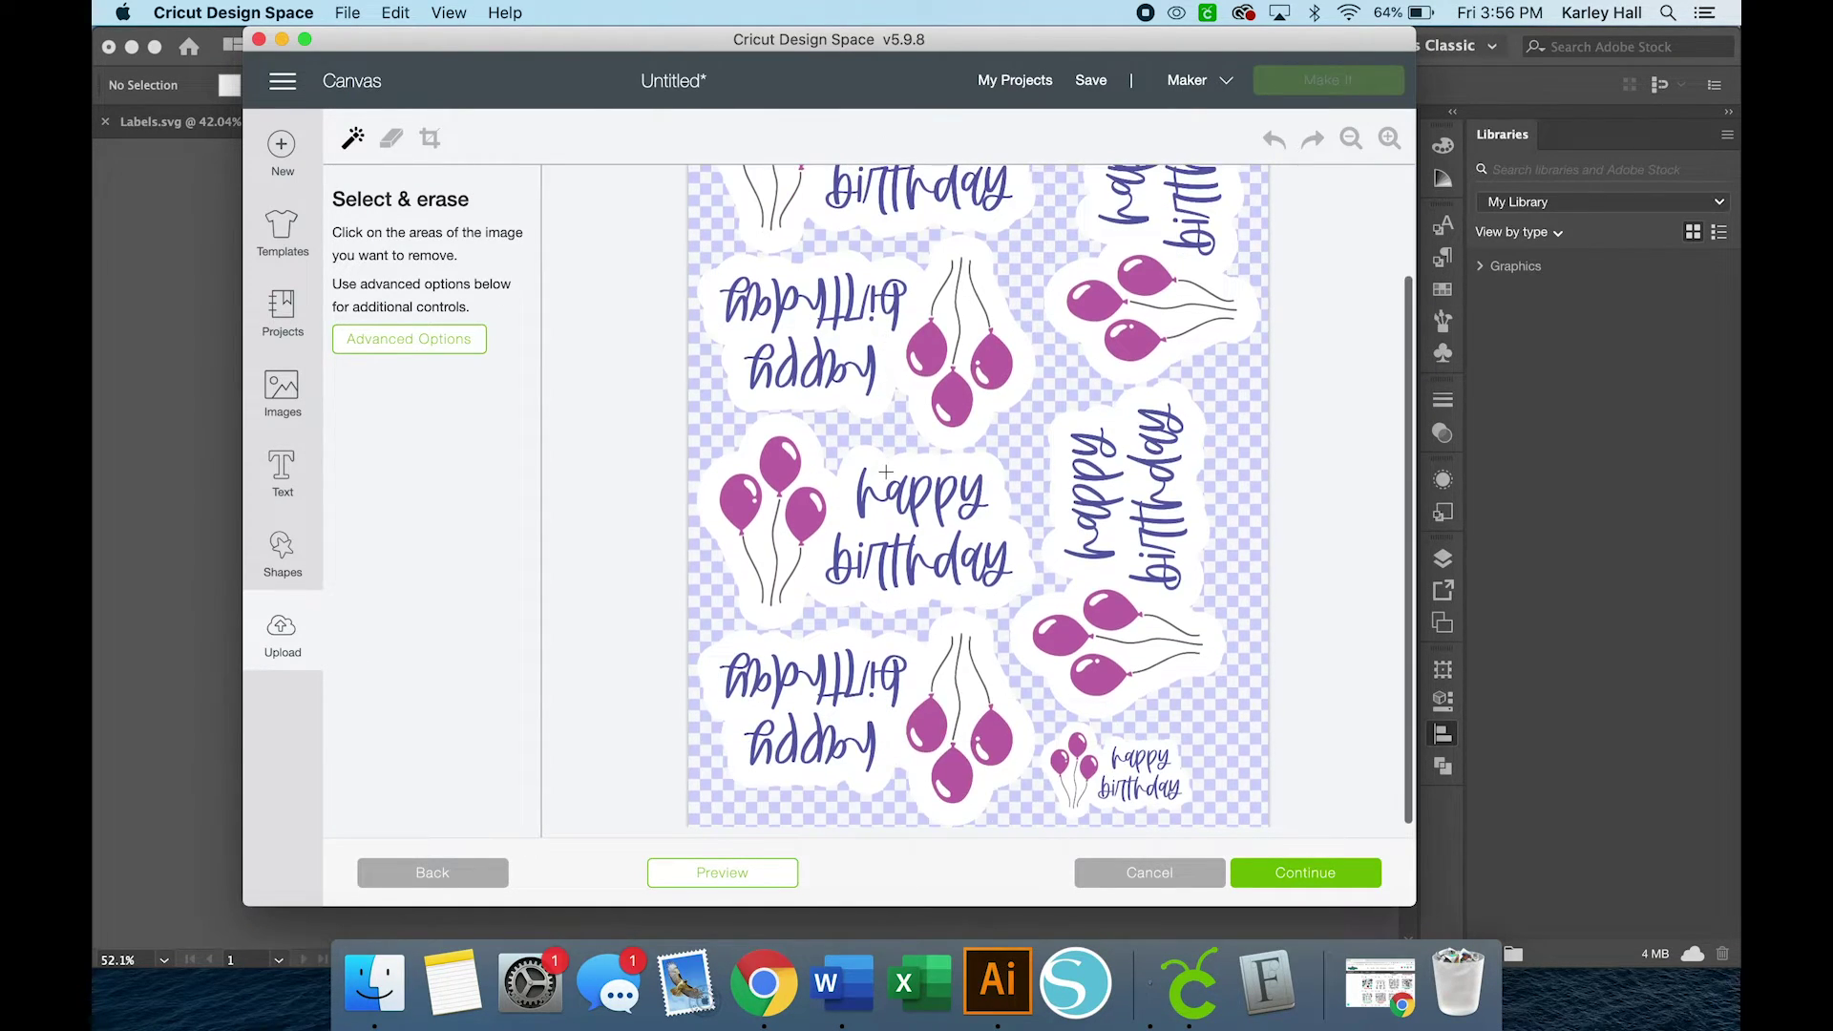
click(1274, 880)
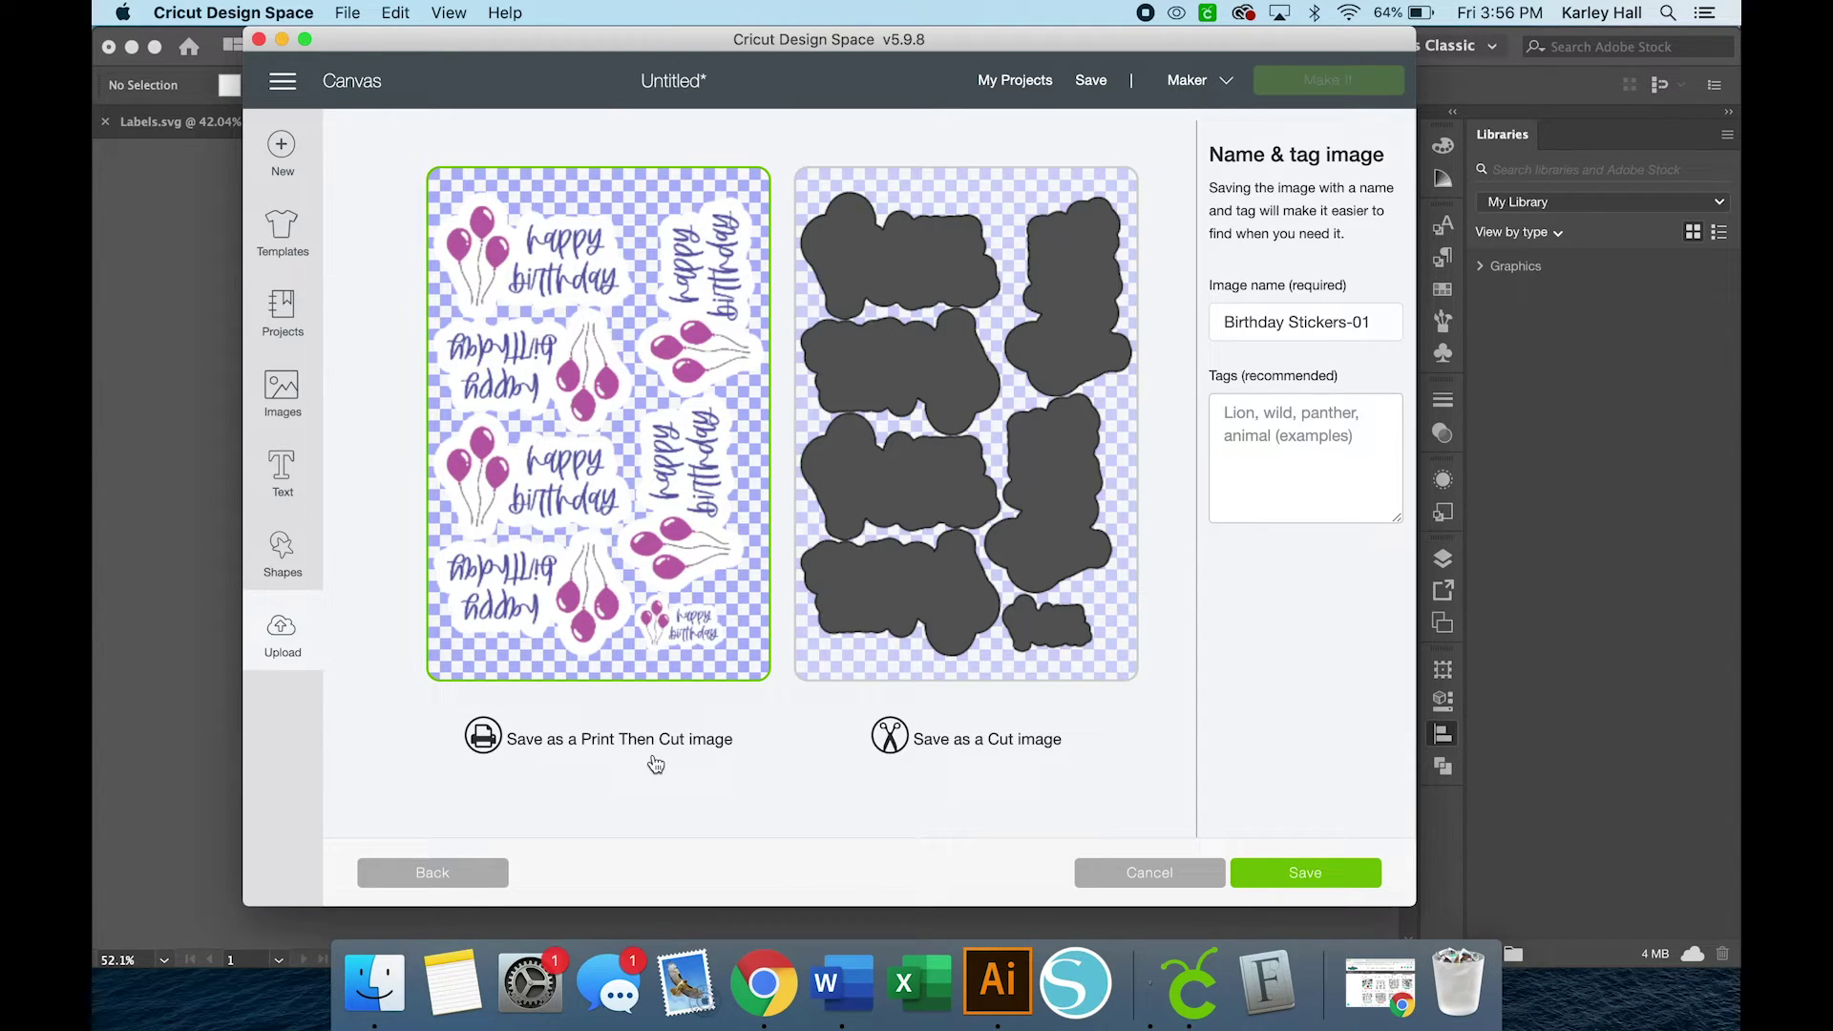
click(1298, 883)
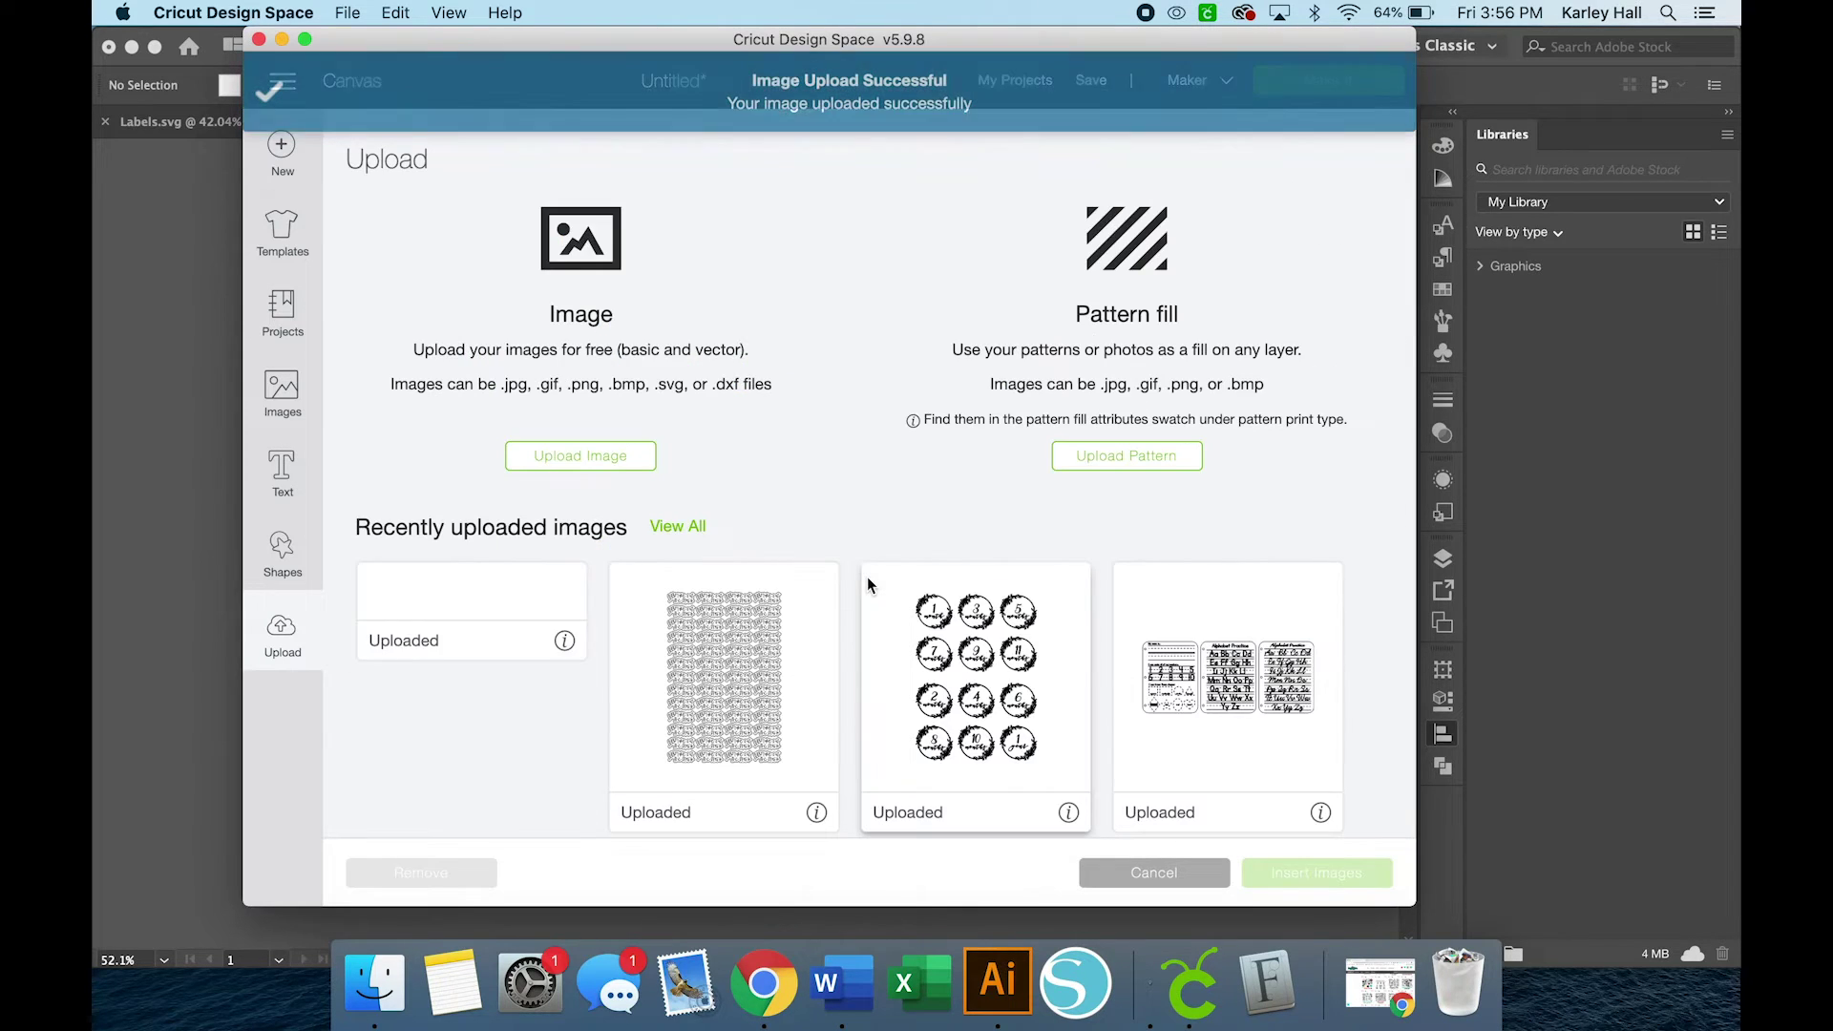
click(543, 649)
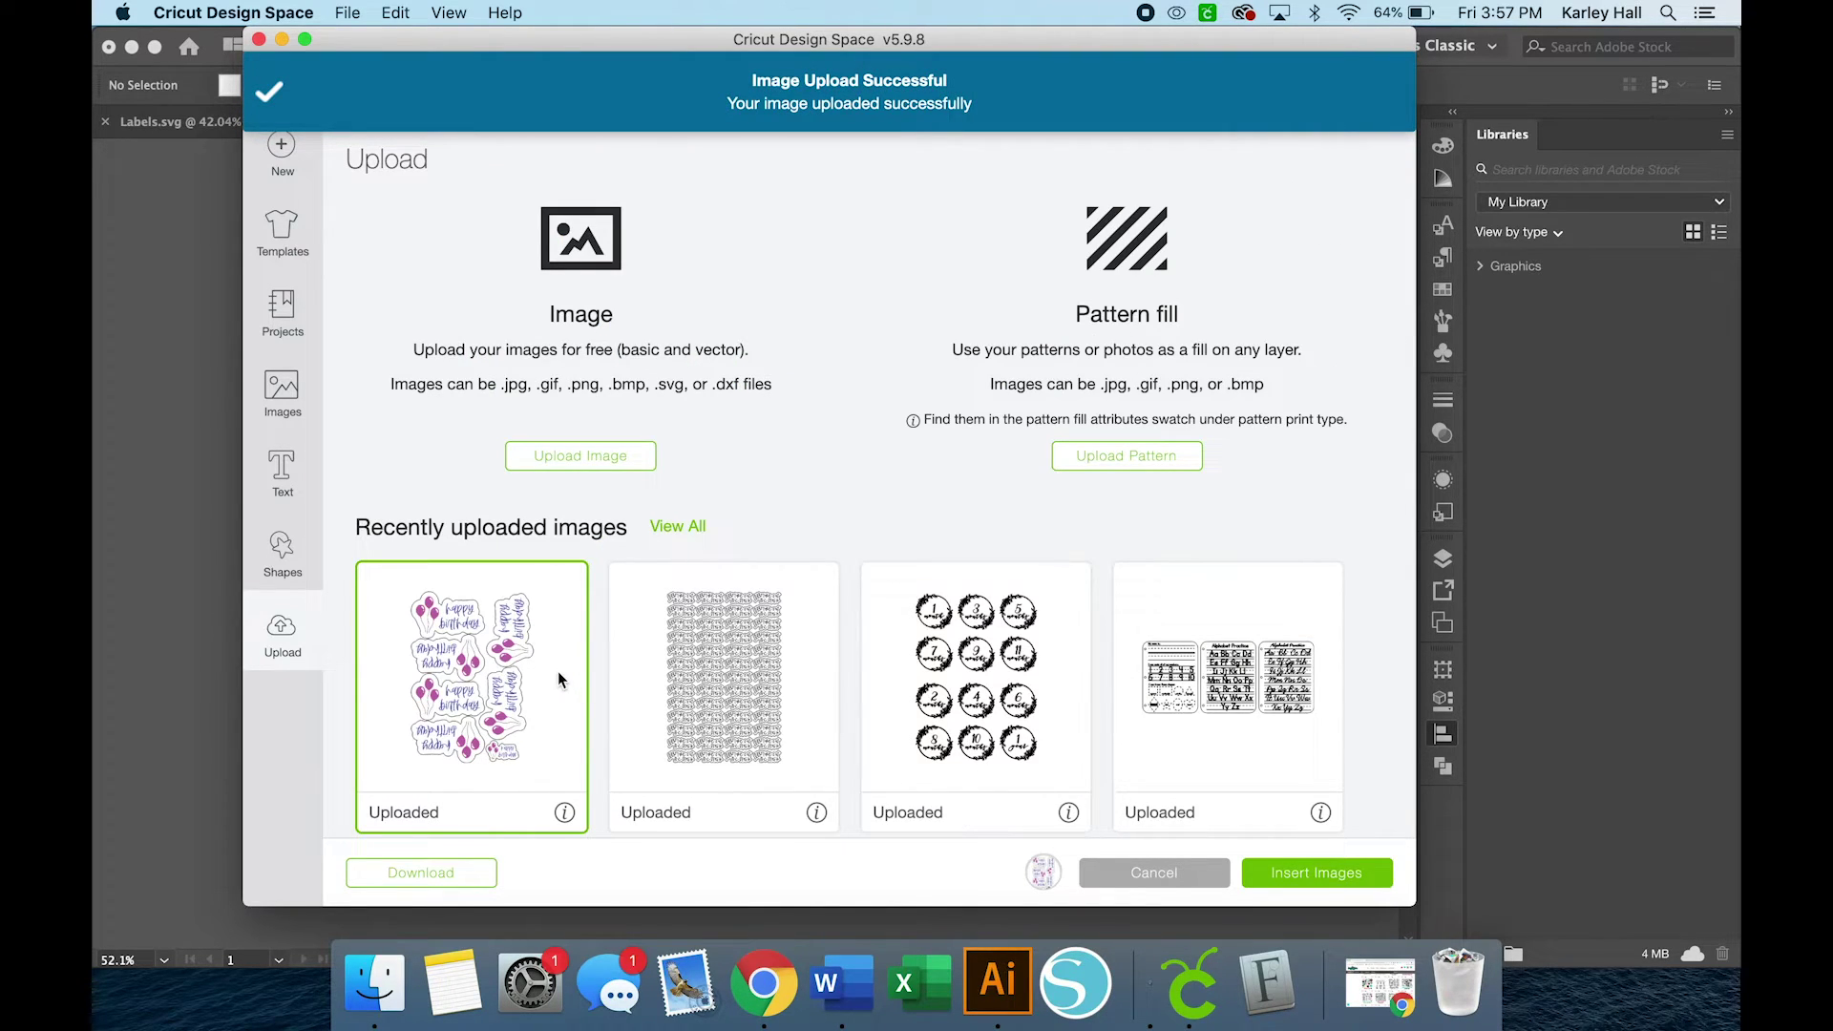
click(1333, 871)
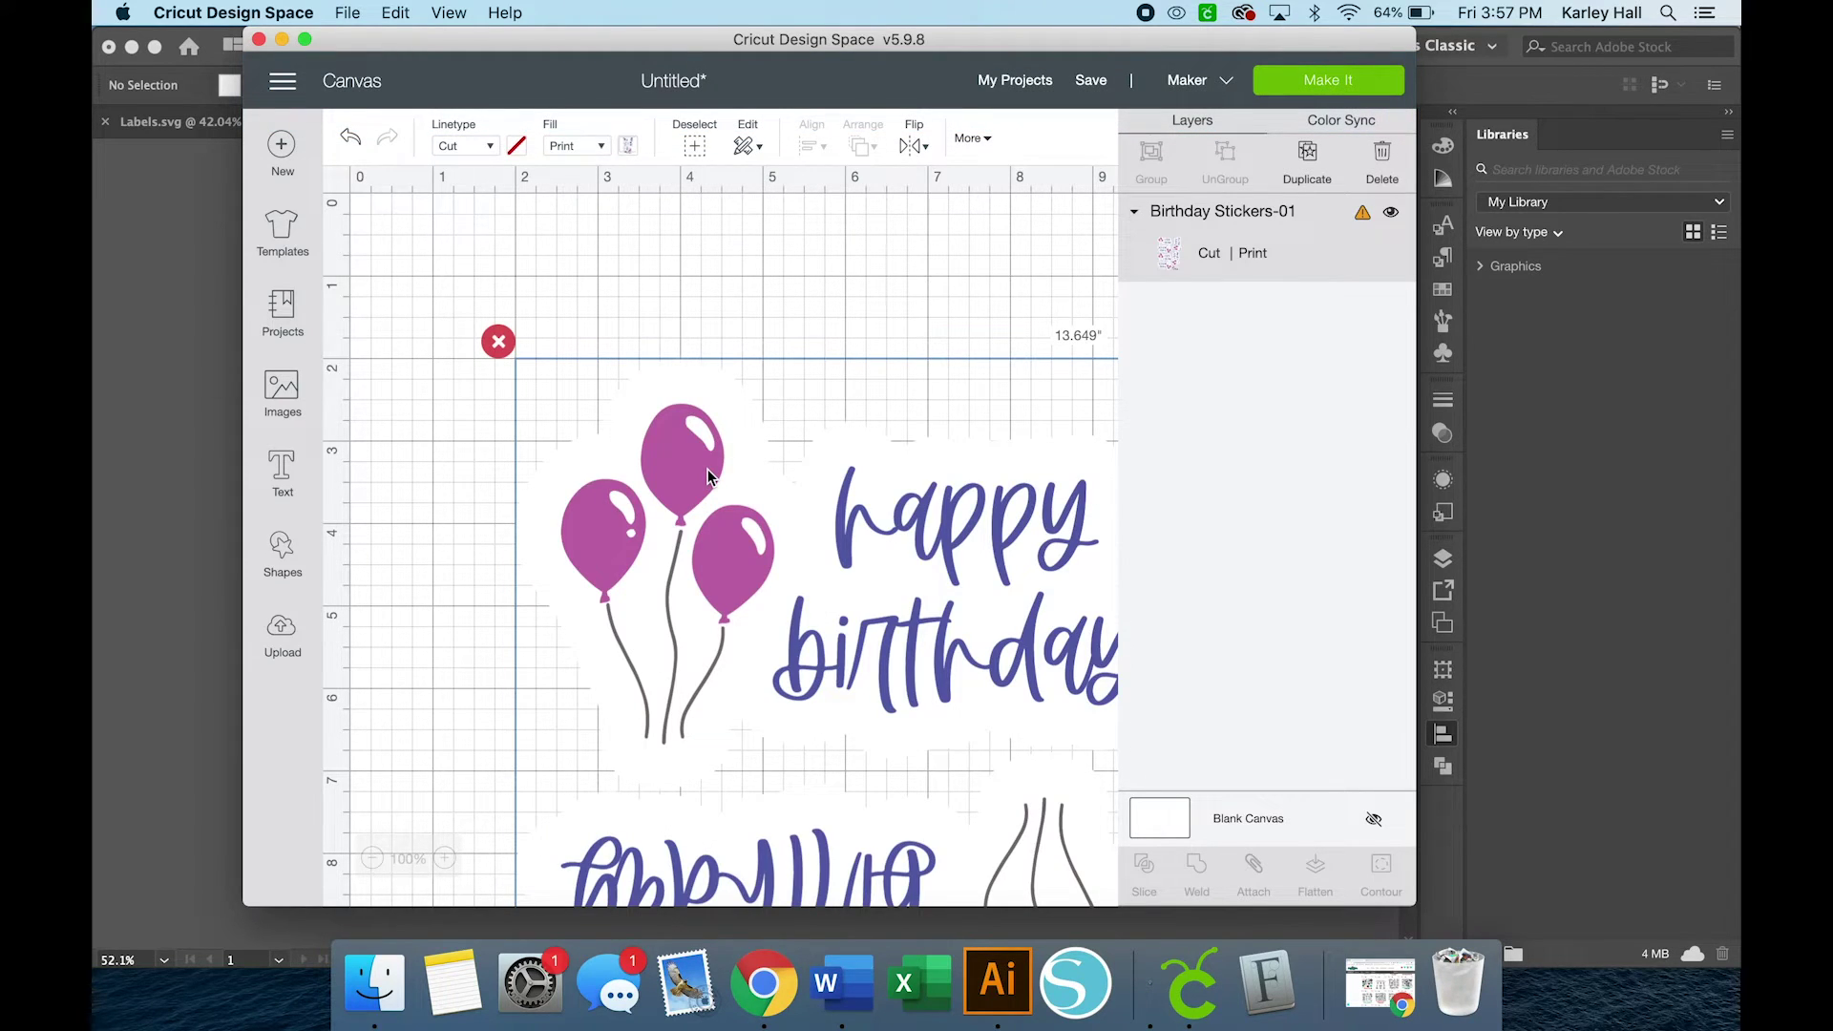
- Select all the stickers in Illustrator and read the artwork's width in the Transform panel
click(164, 391)
click(401, 177)
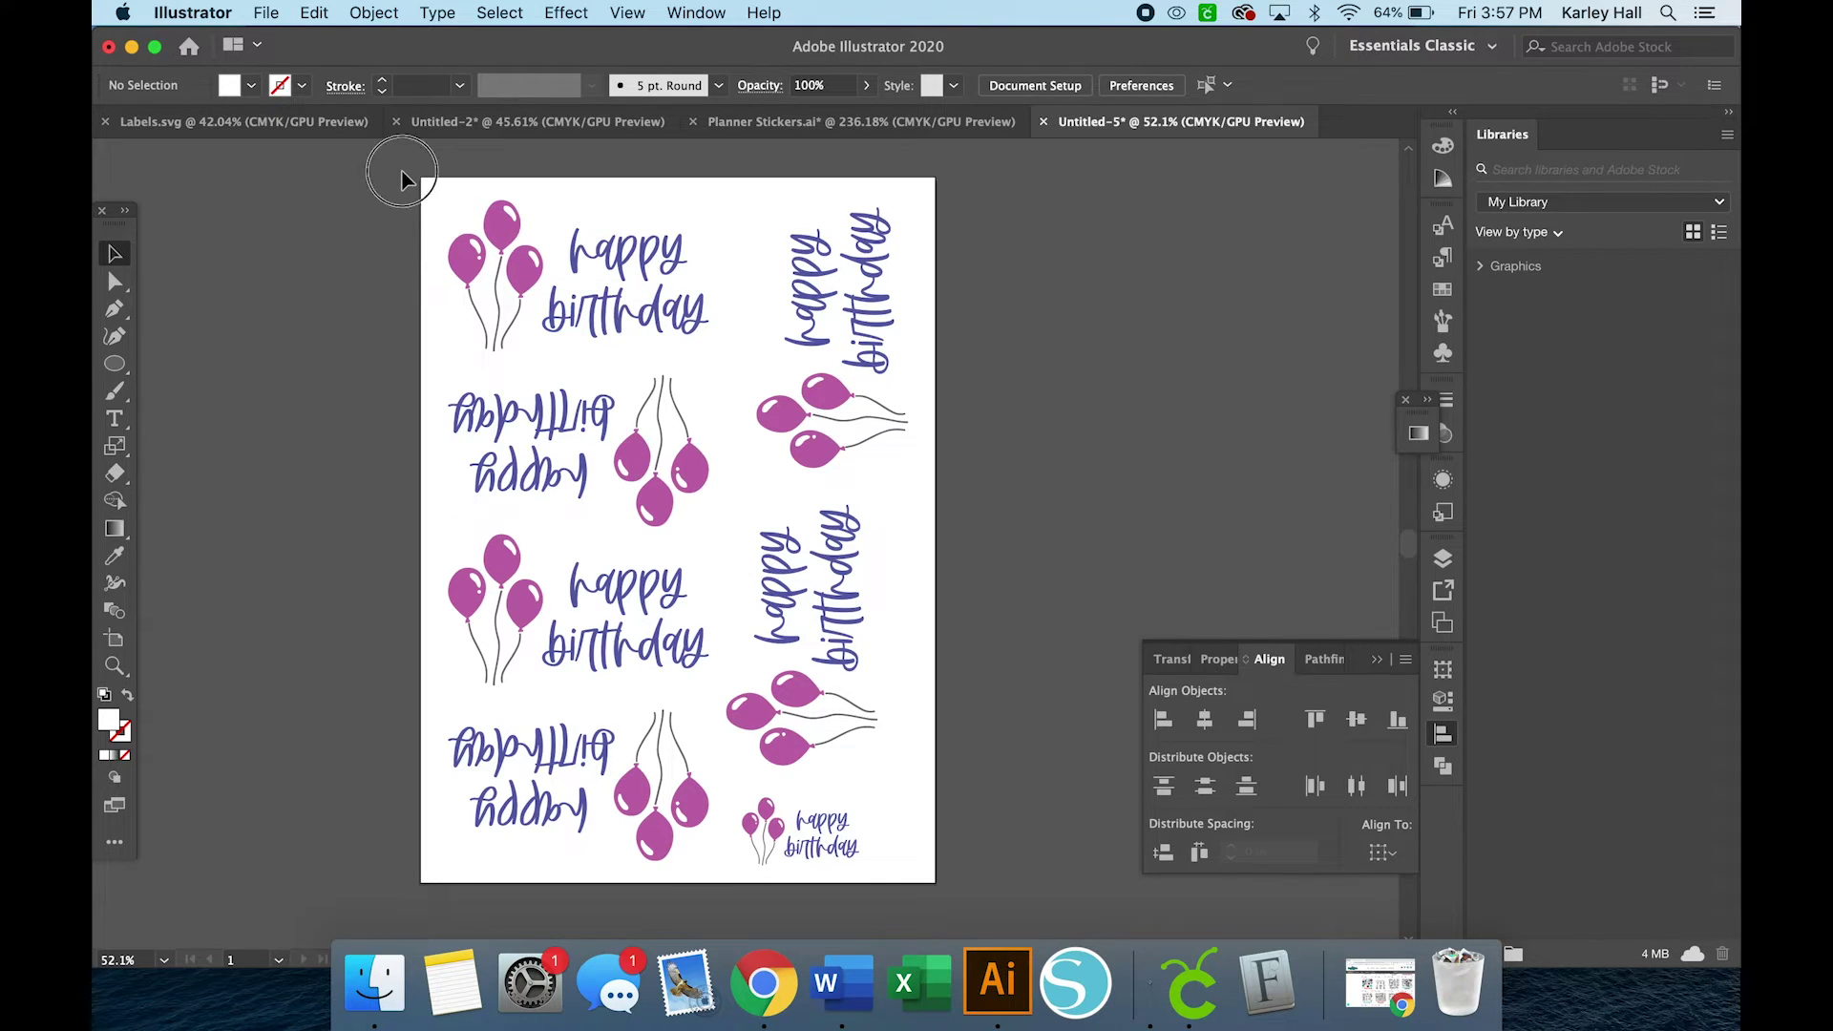
drag(401, 177, 1019, 914)
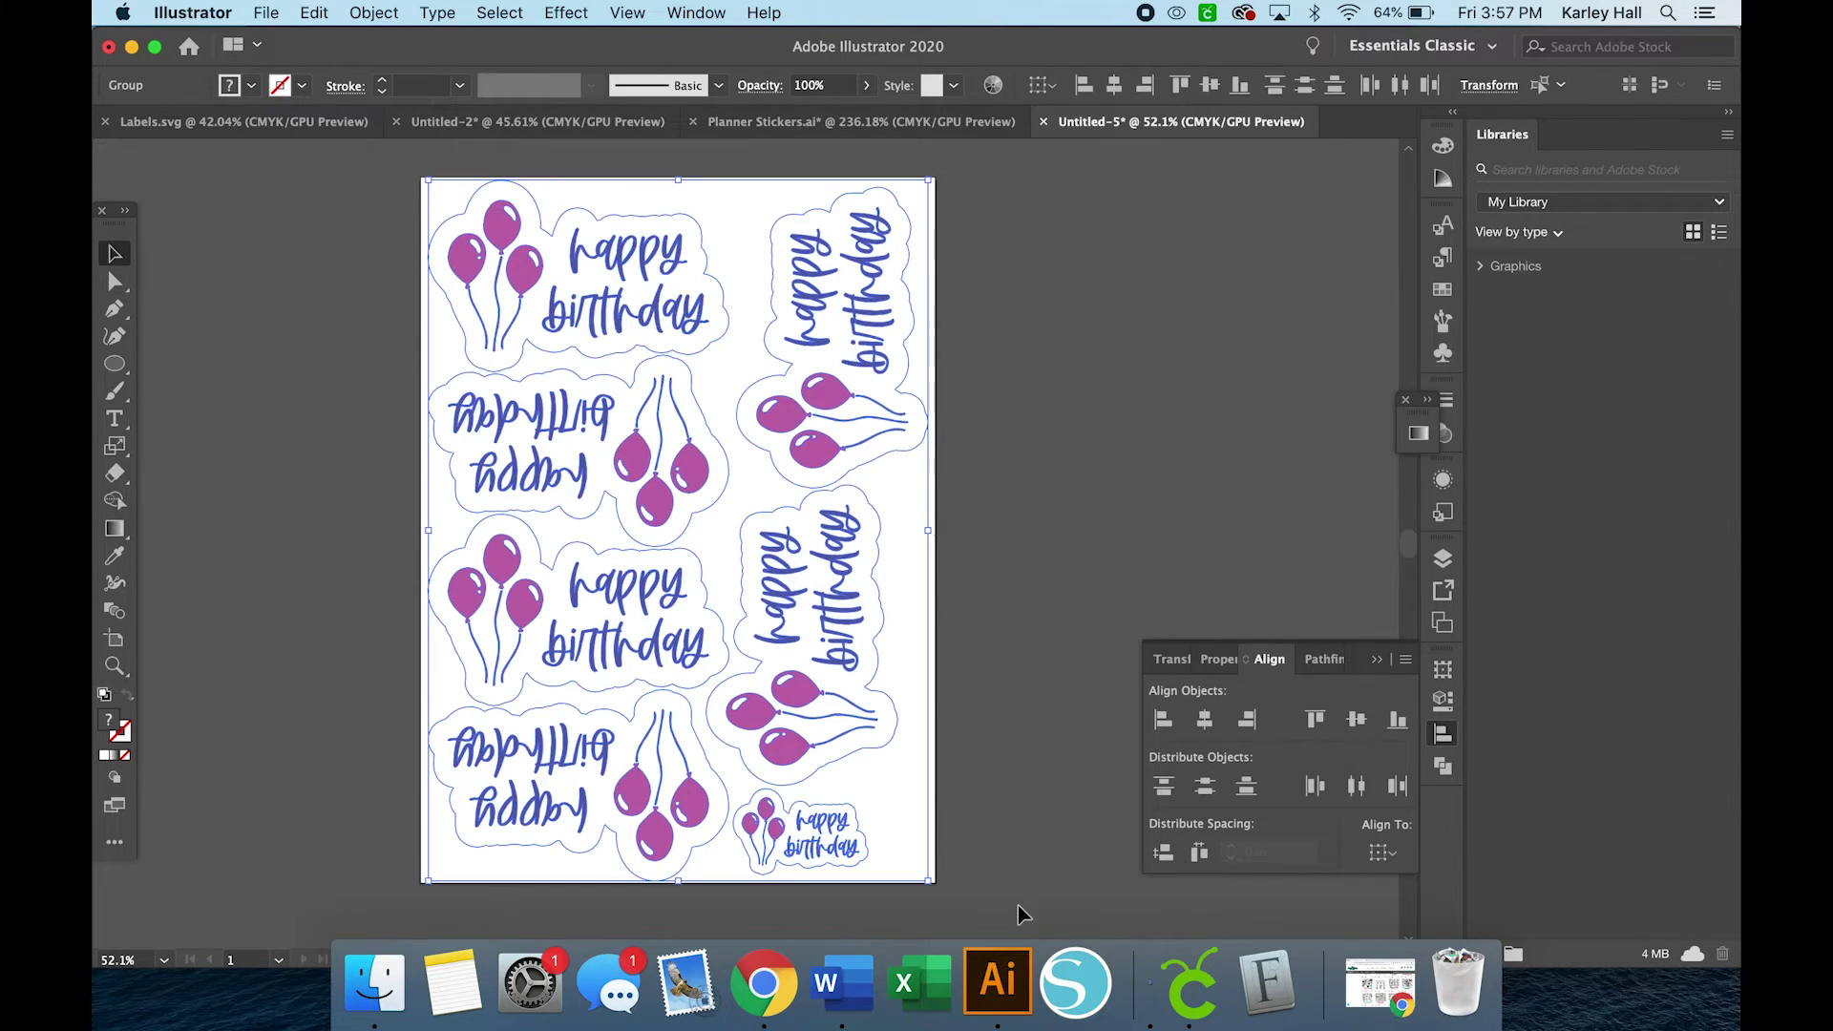
click(1489, 84)
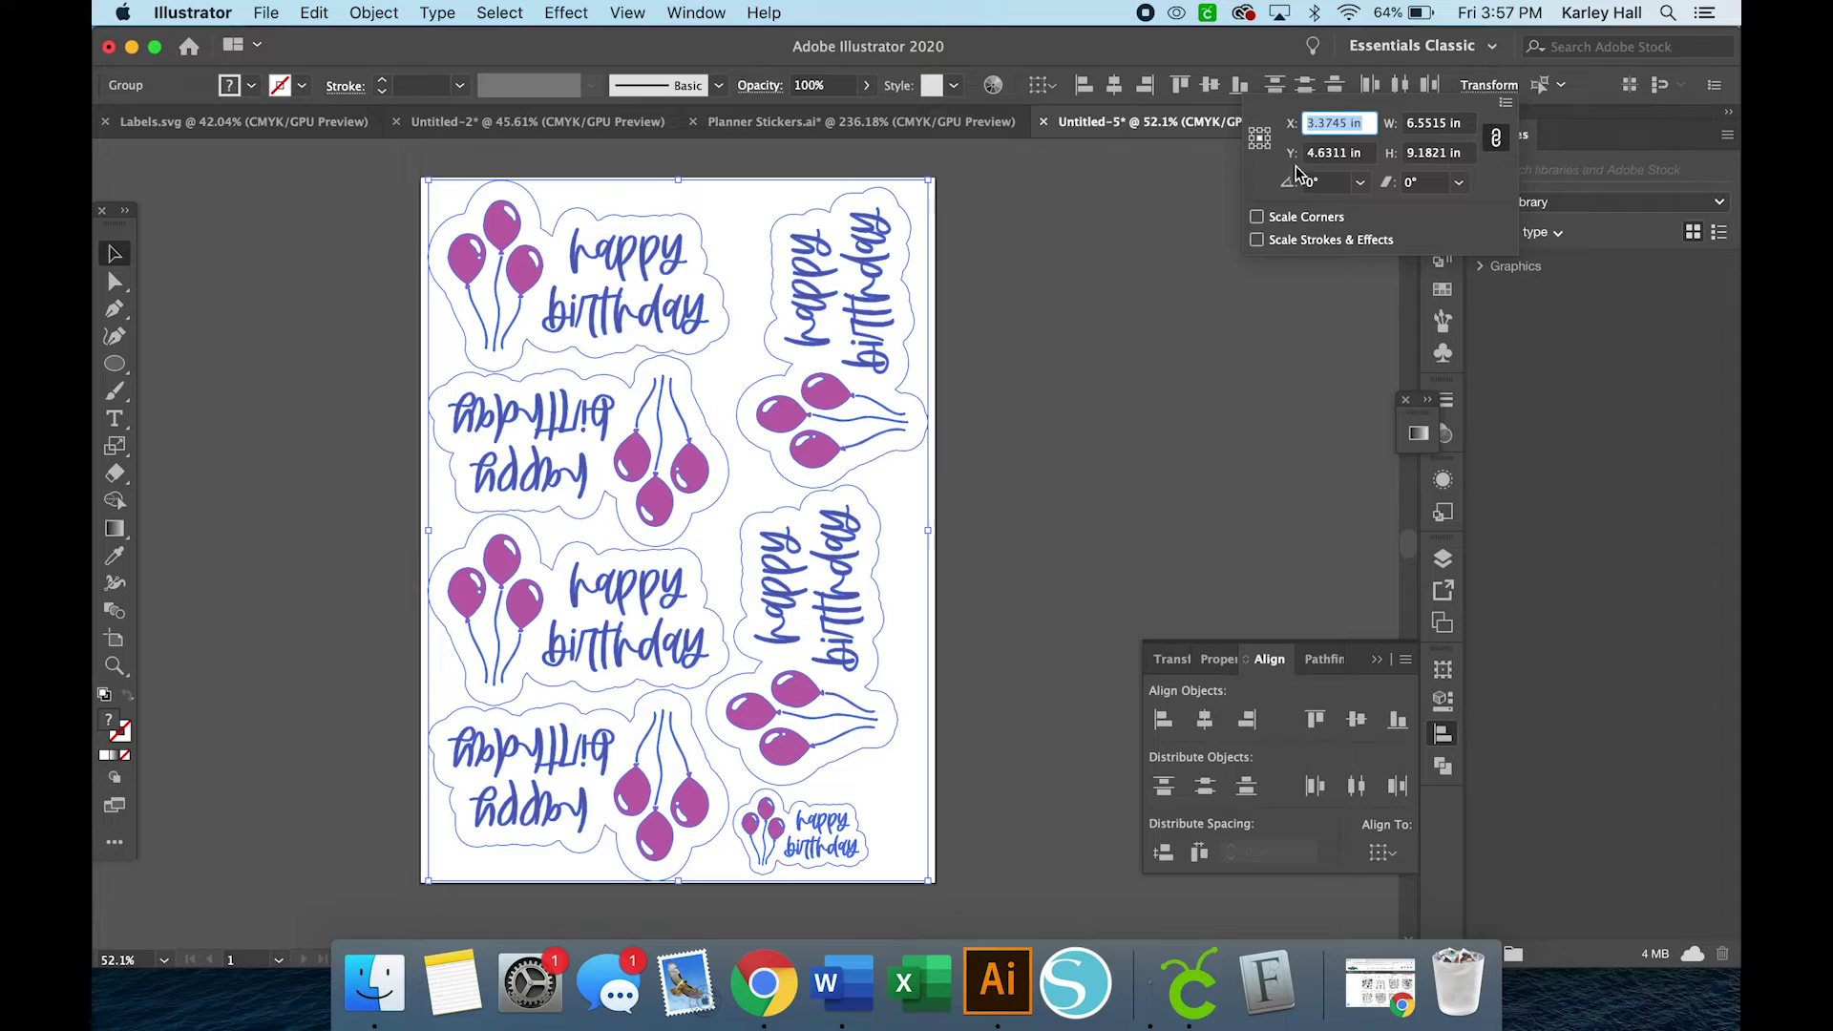
click(1422, 130)
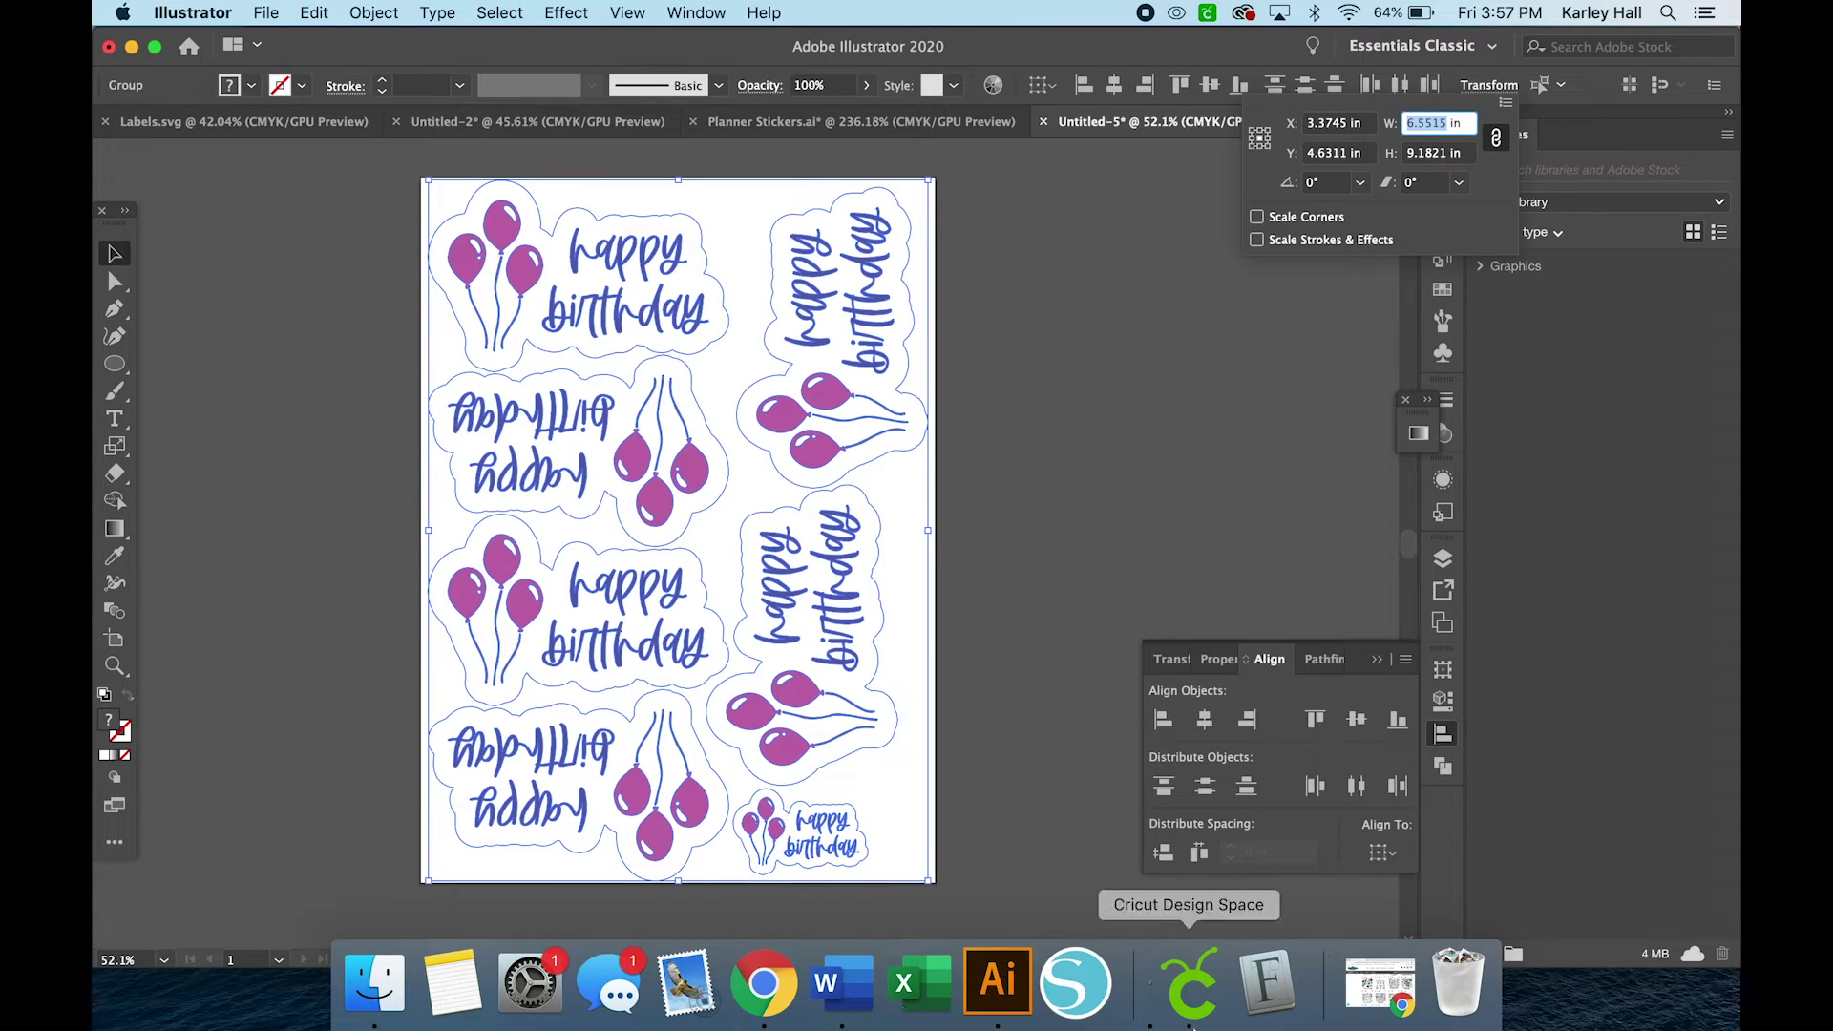
- Set the Birthday Stickers-01 image width to 6.552 in within Design Space
click(1192, 983)
click(974, 138)
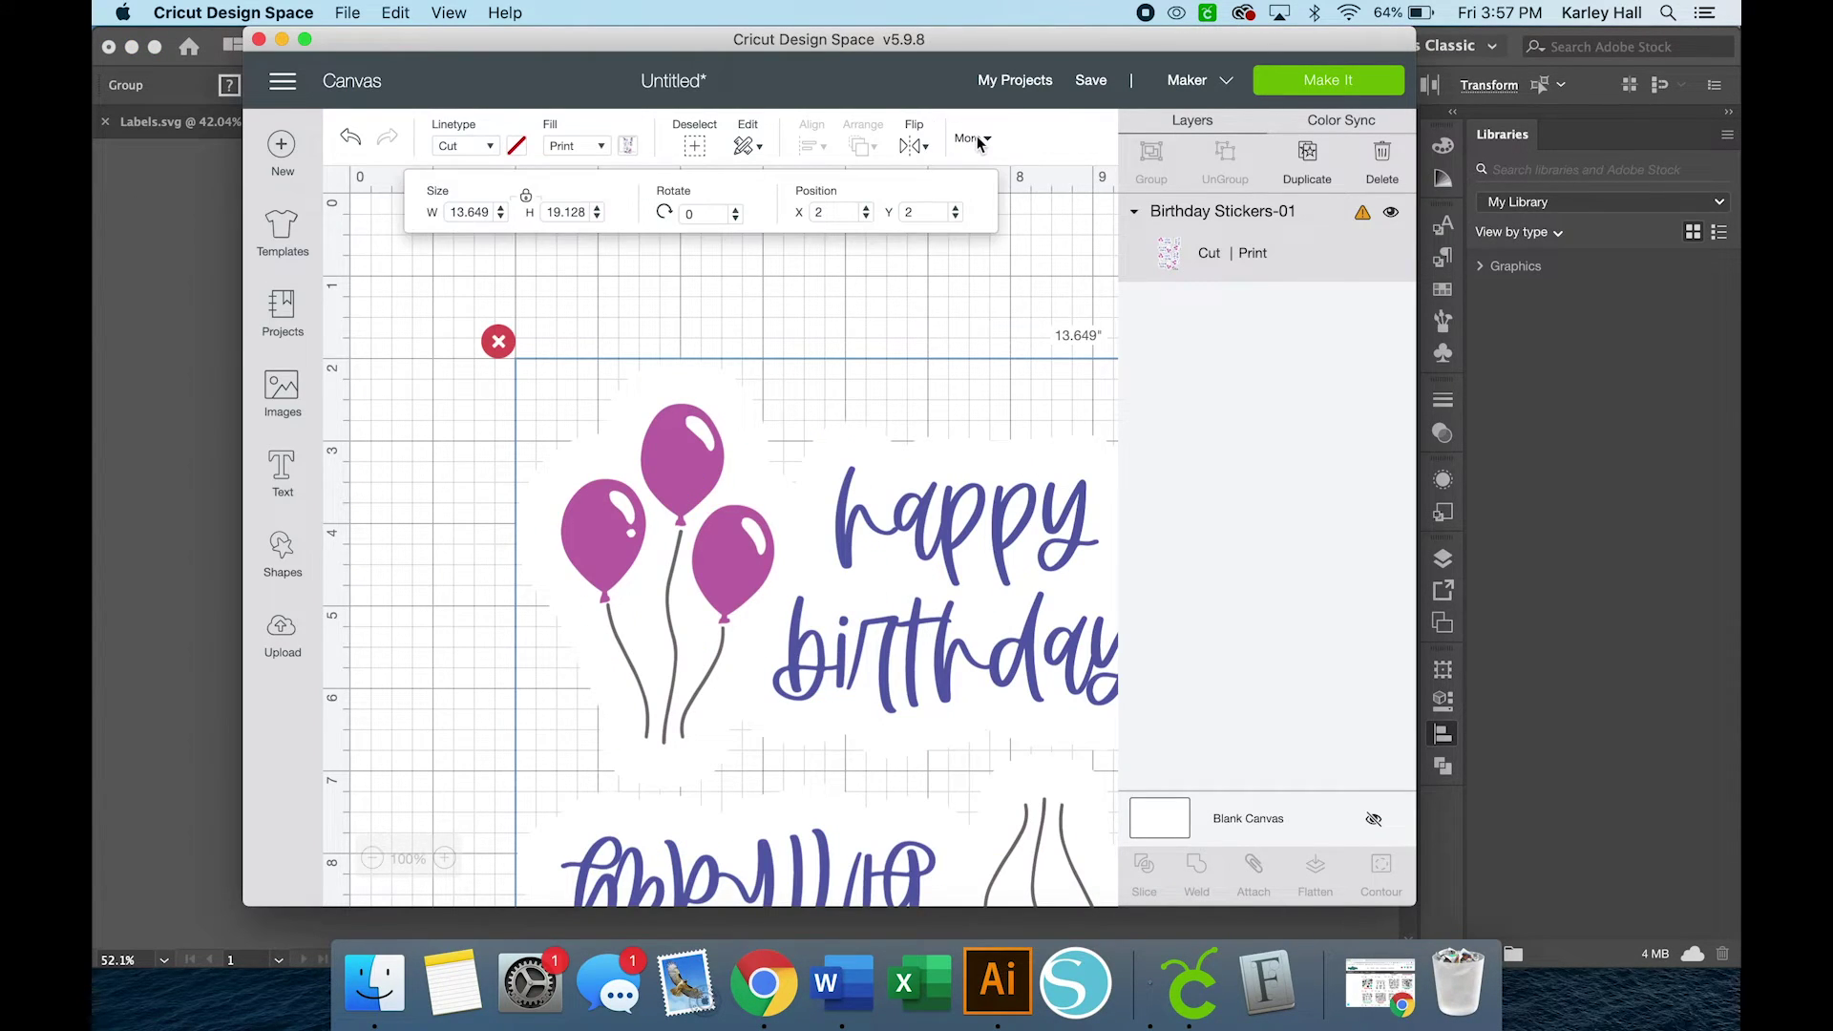
click(485, 213)
text(6.552)
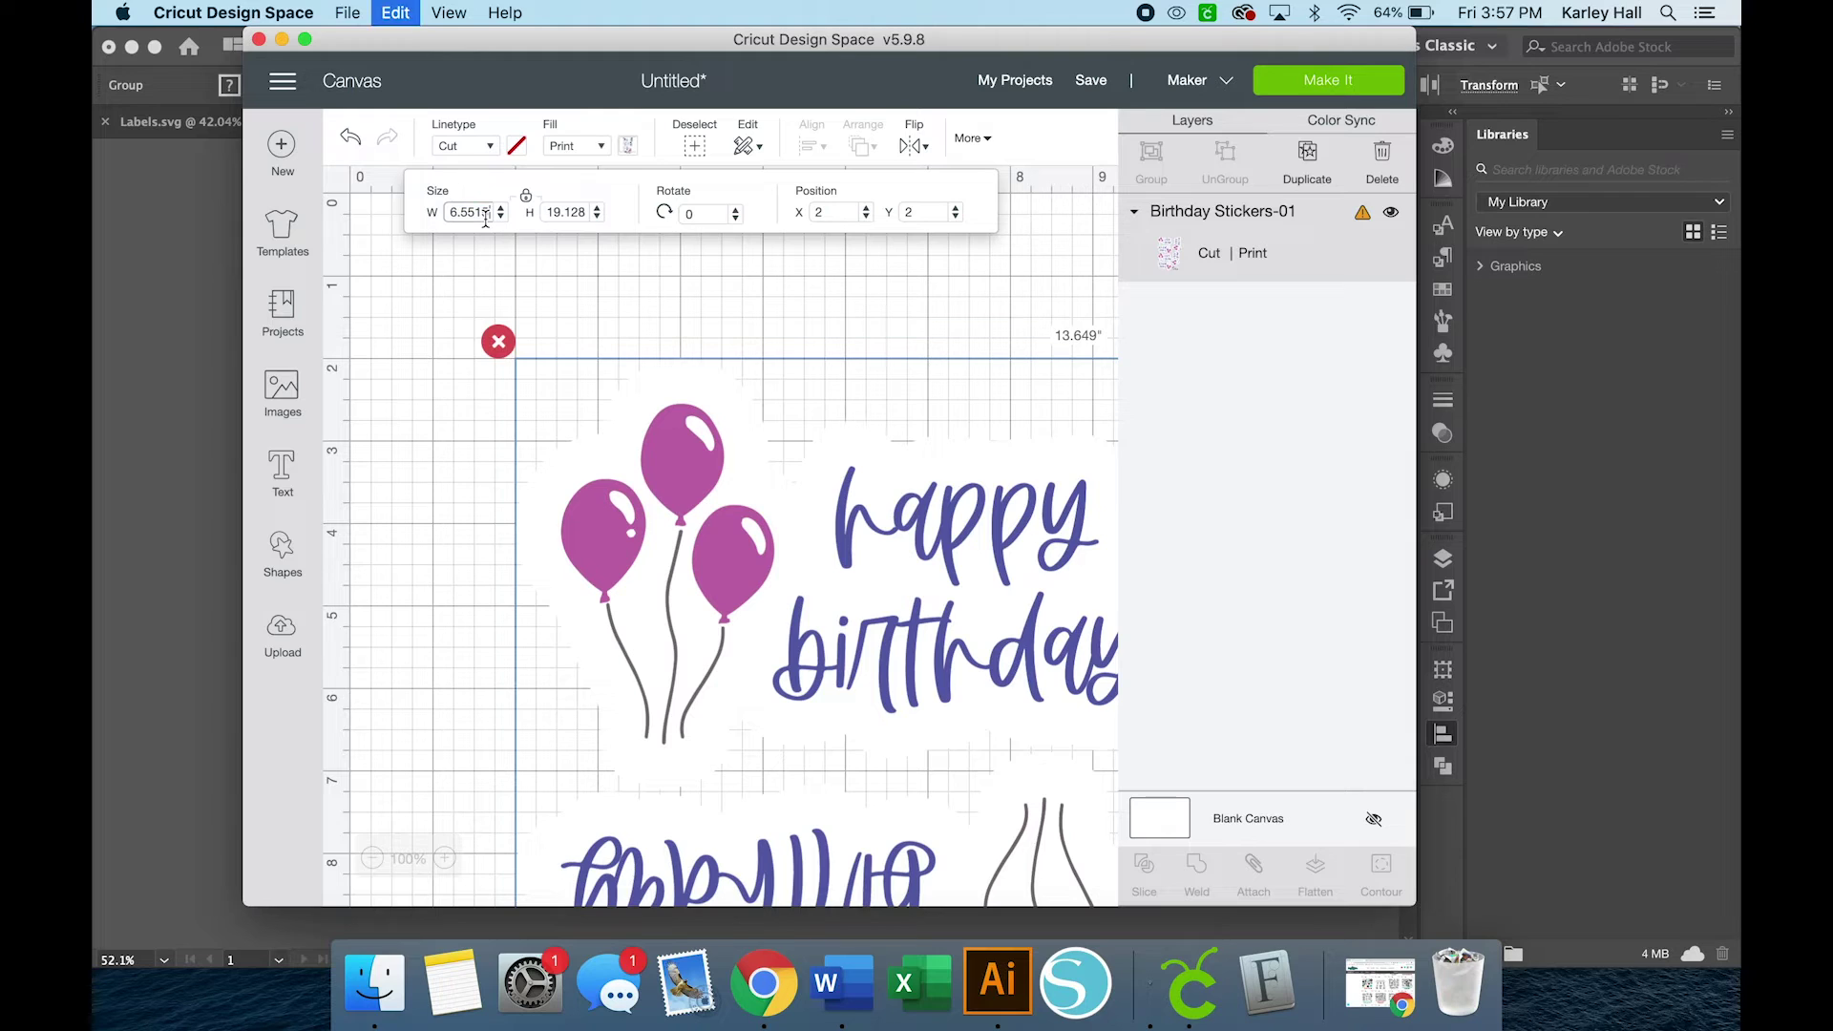
key(Return)
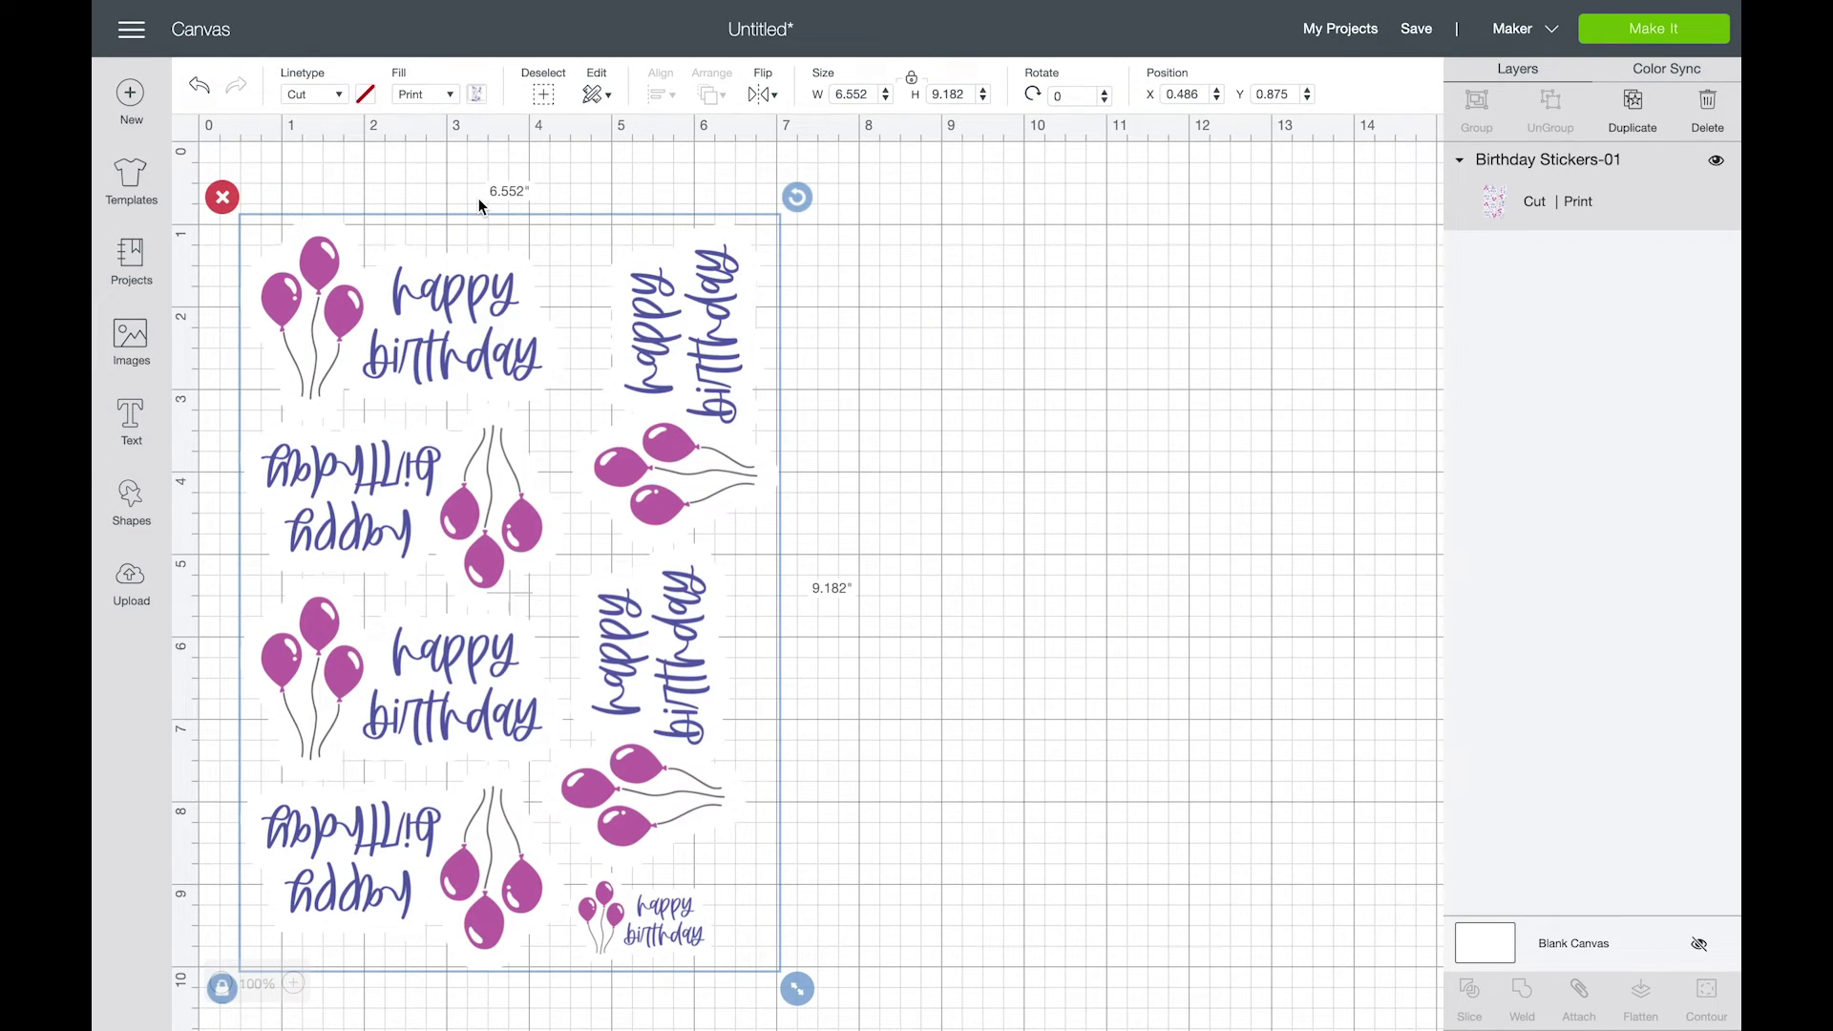
- Send the print-then-cut sheet to print through the system print dialog
click(1669, 37)
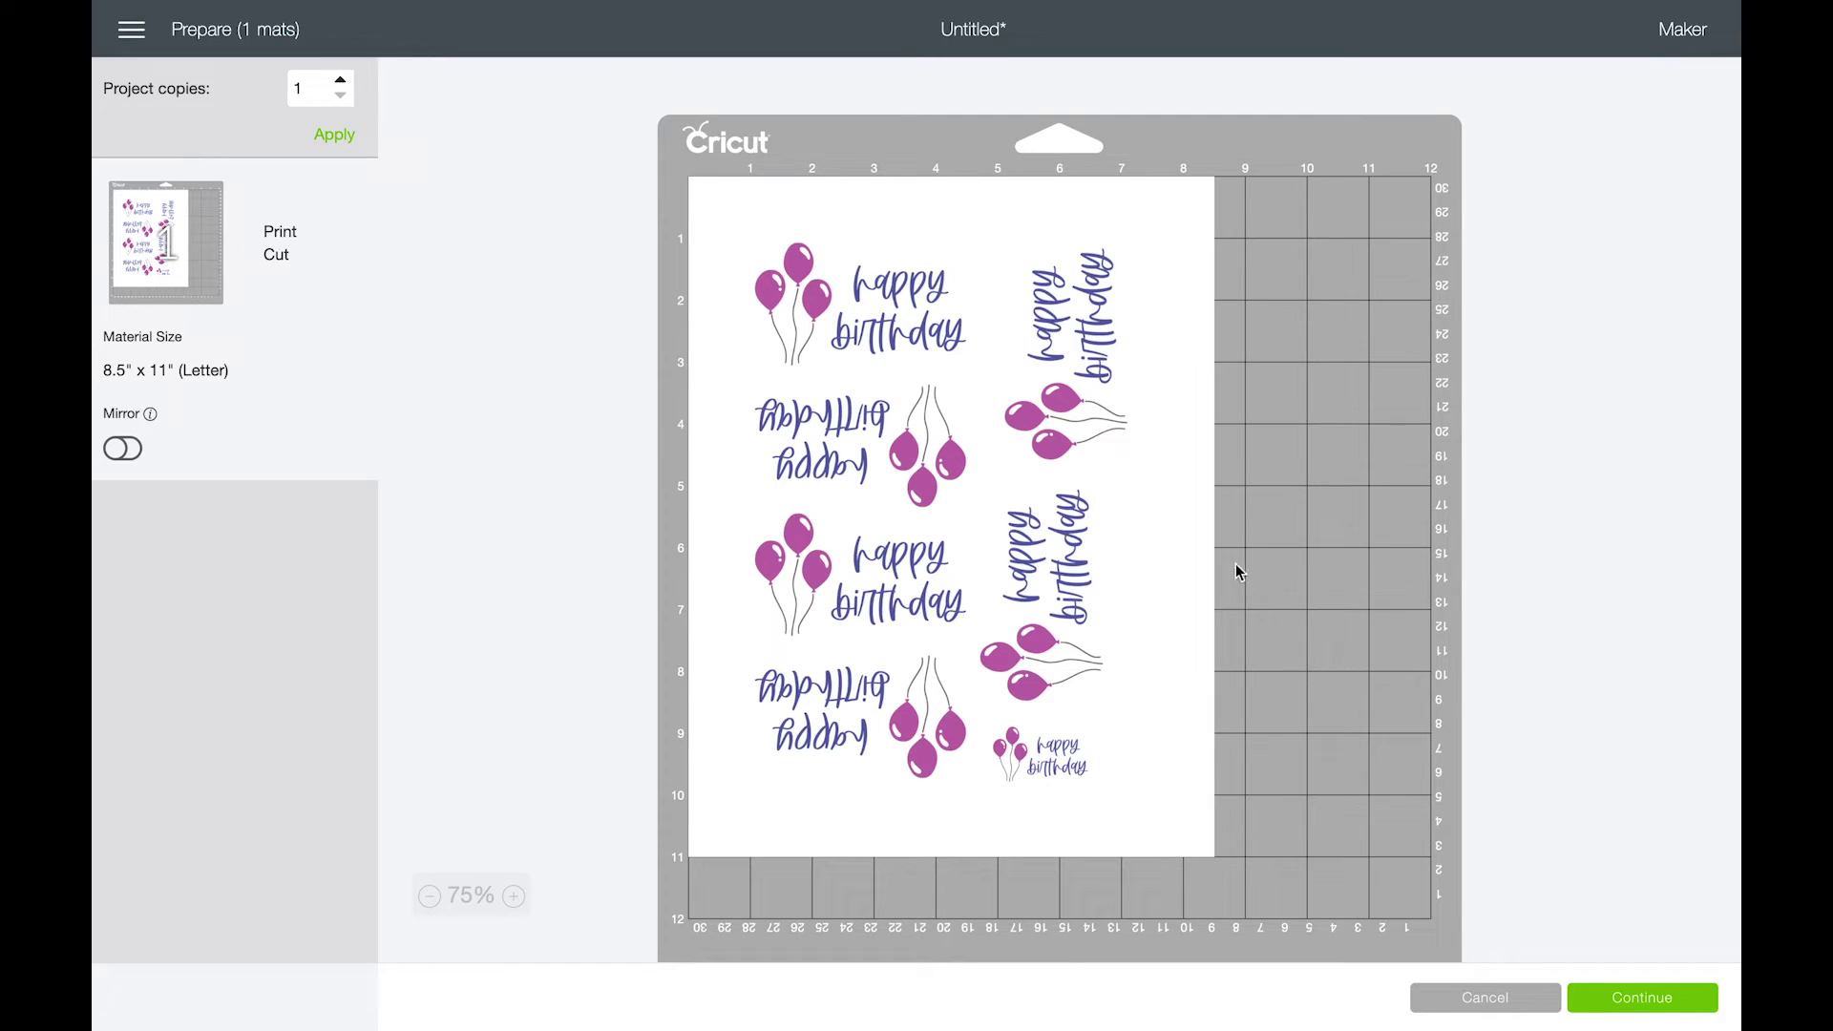
click(1618, 1000)
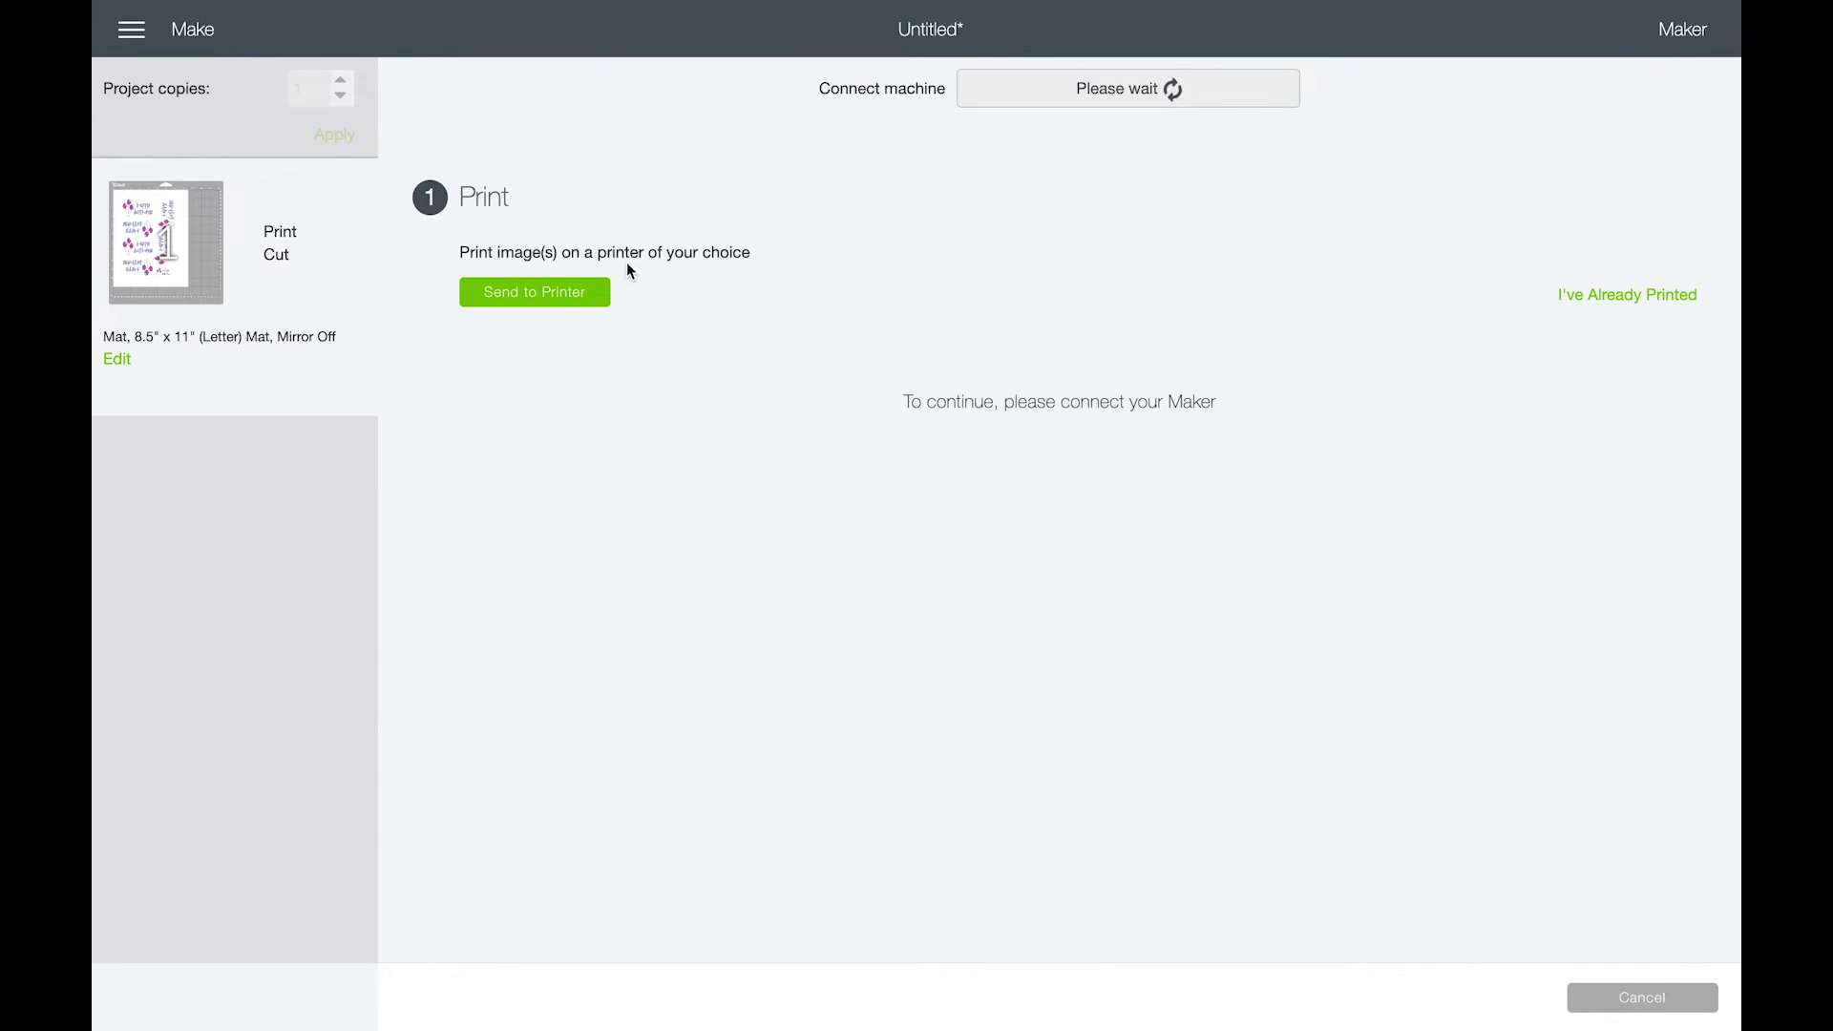
click(584, 296)
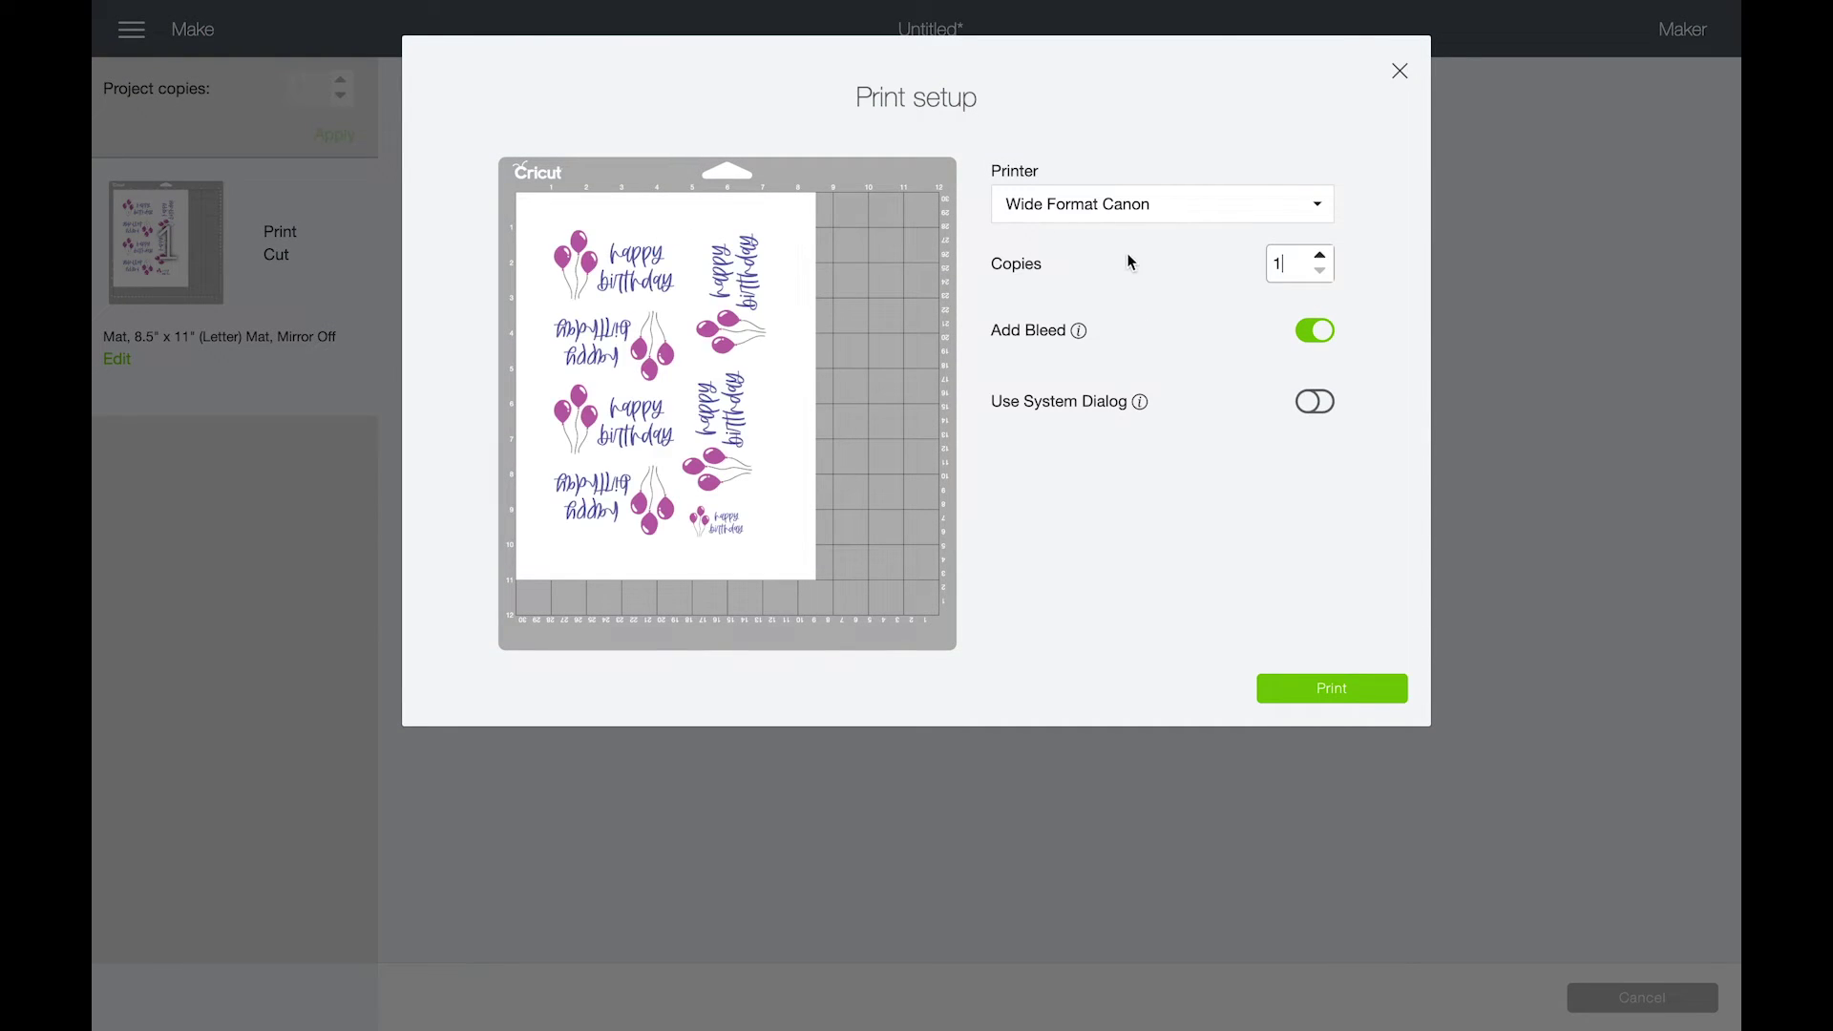
click(1316, 401)
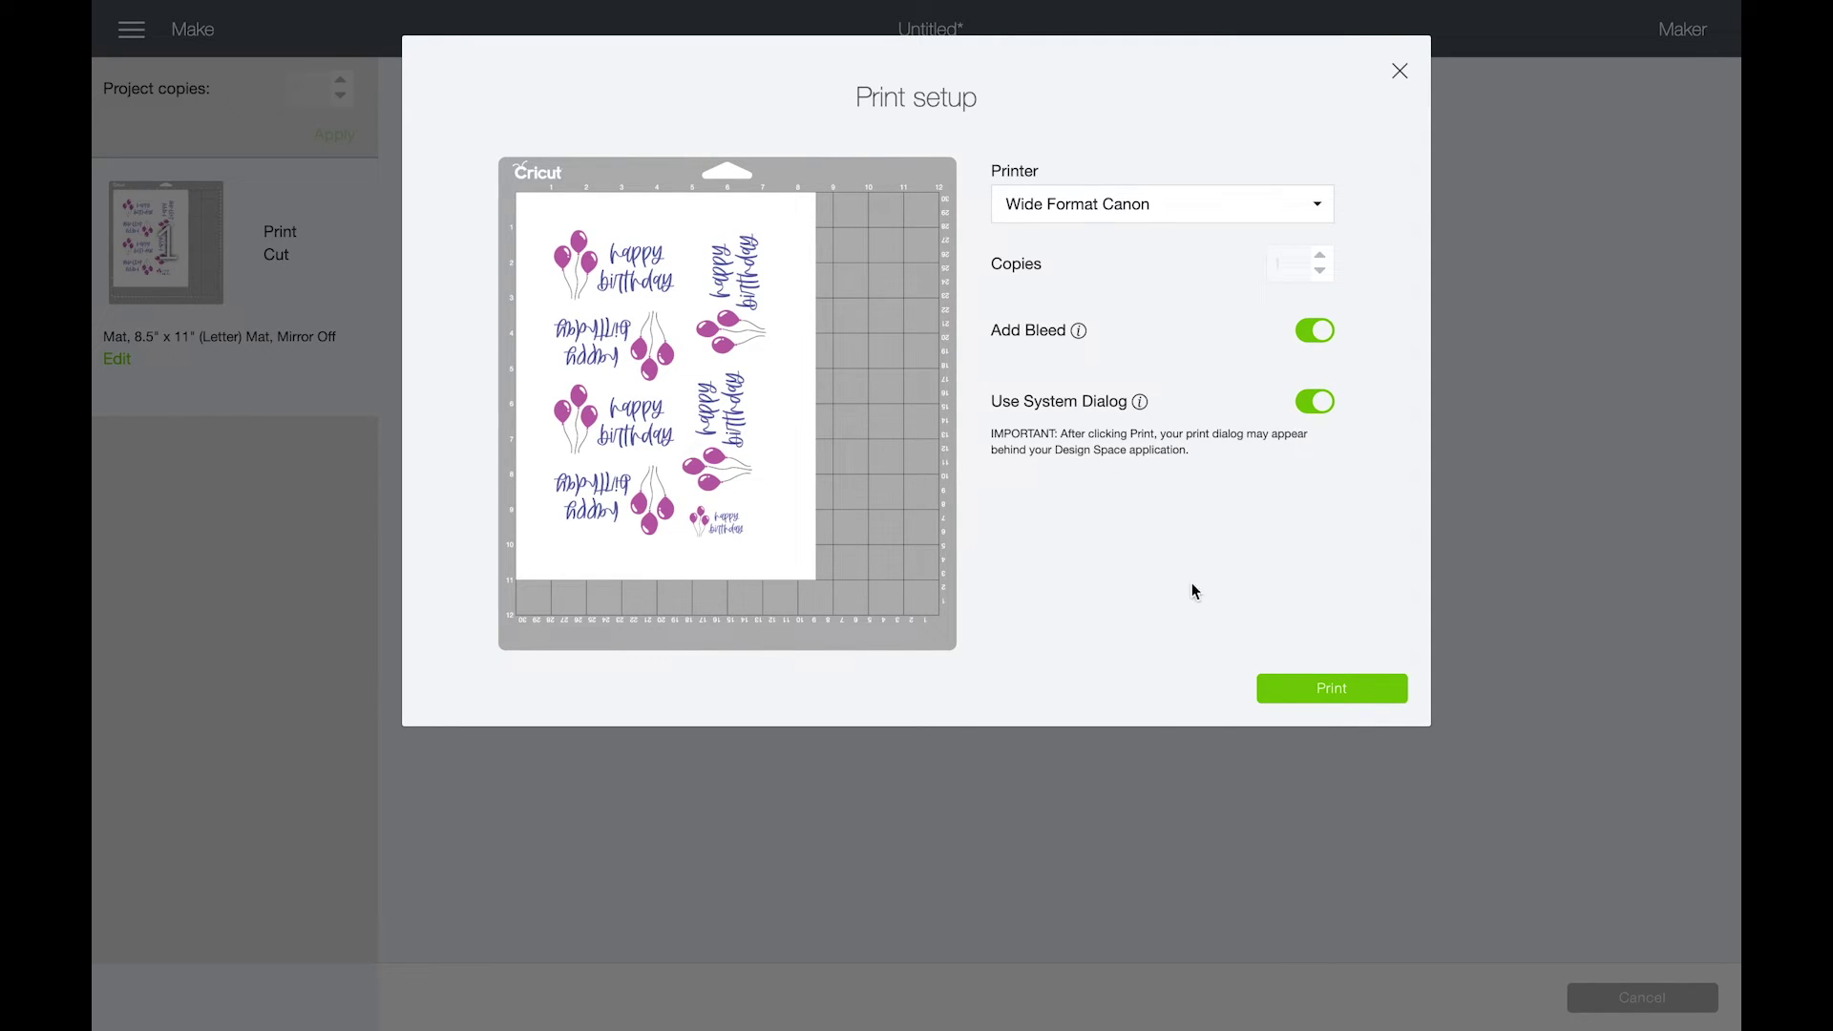
click(1295, 696)
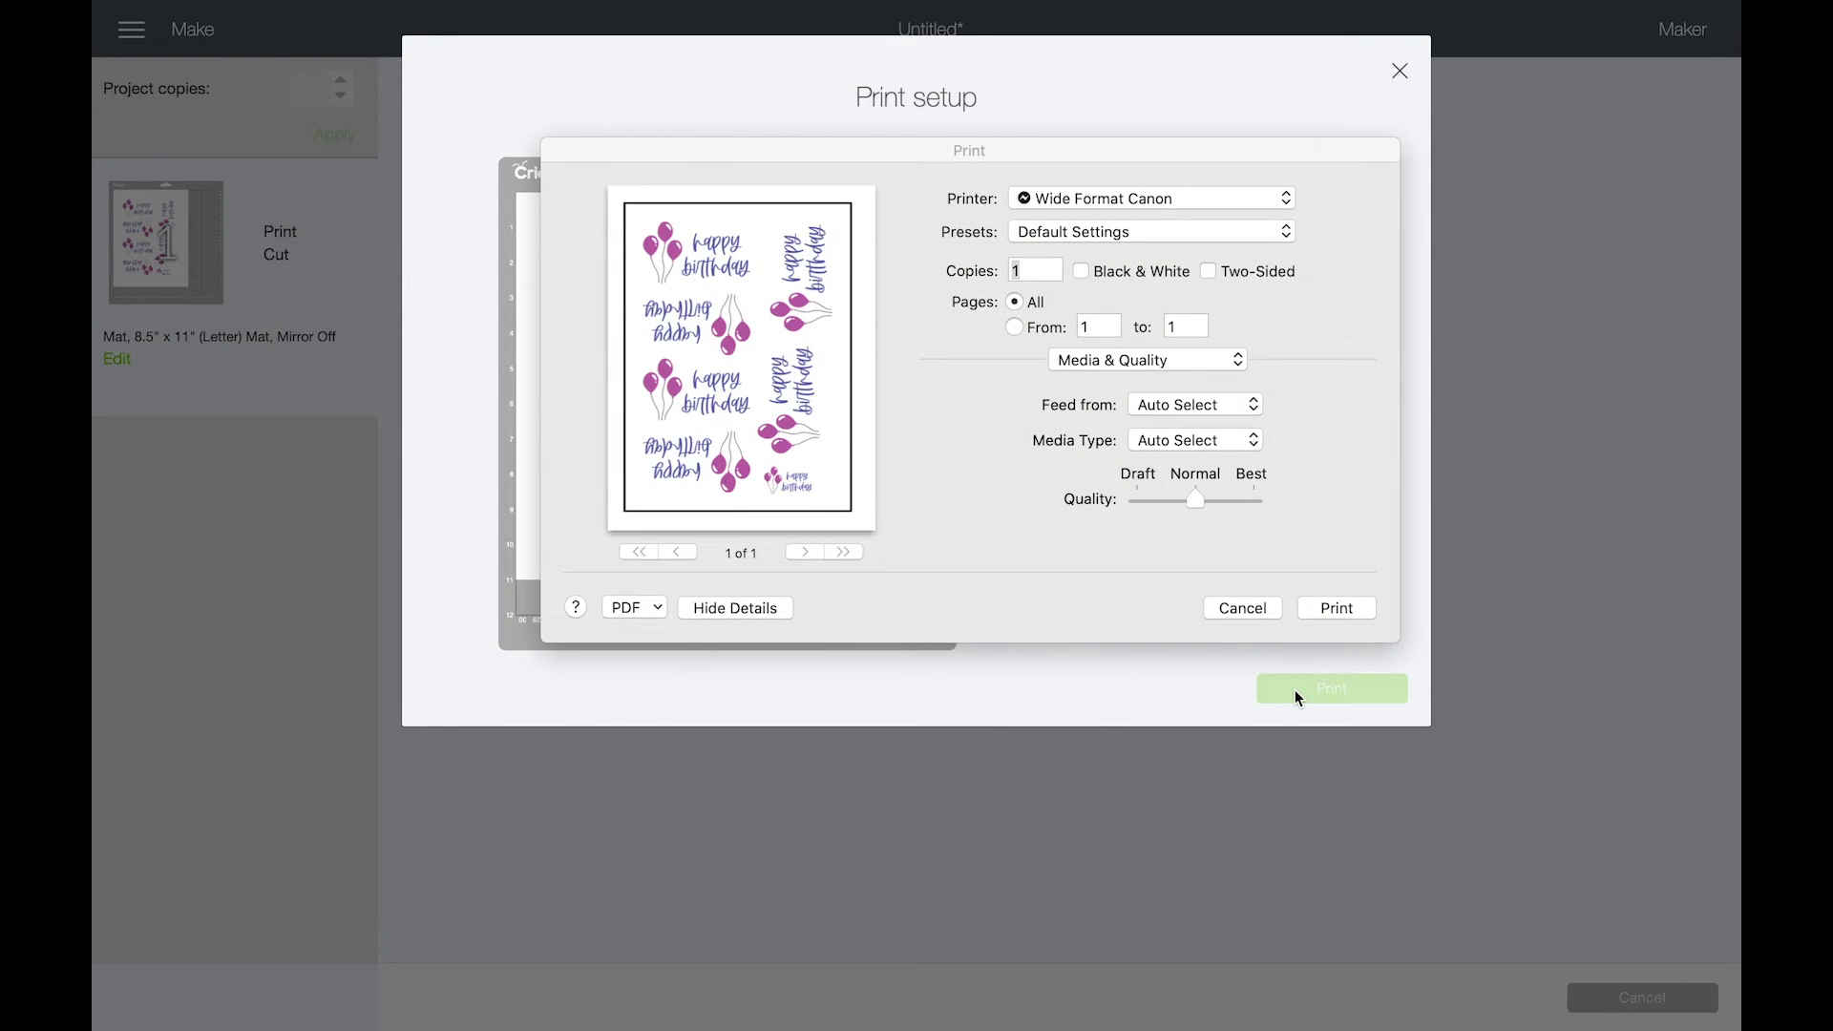
- Choose Save as PDF and save the file with 'Birthday' in its name
click(655, 608)
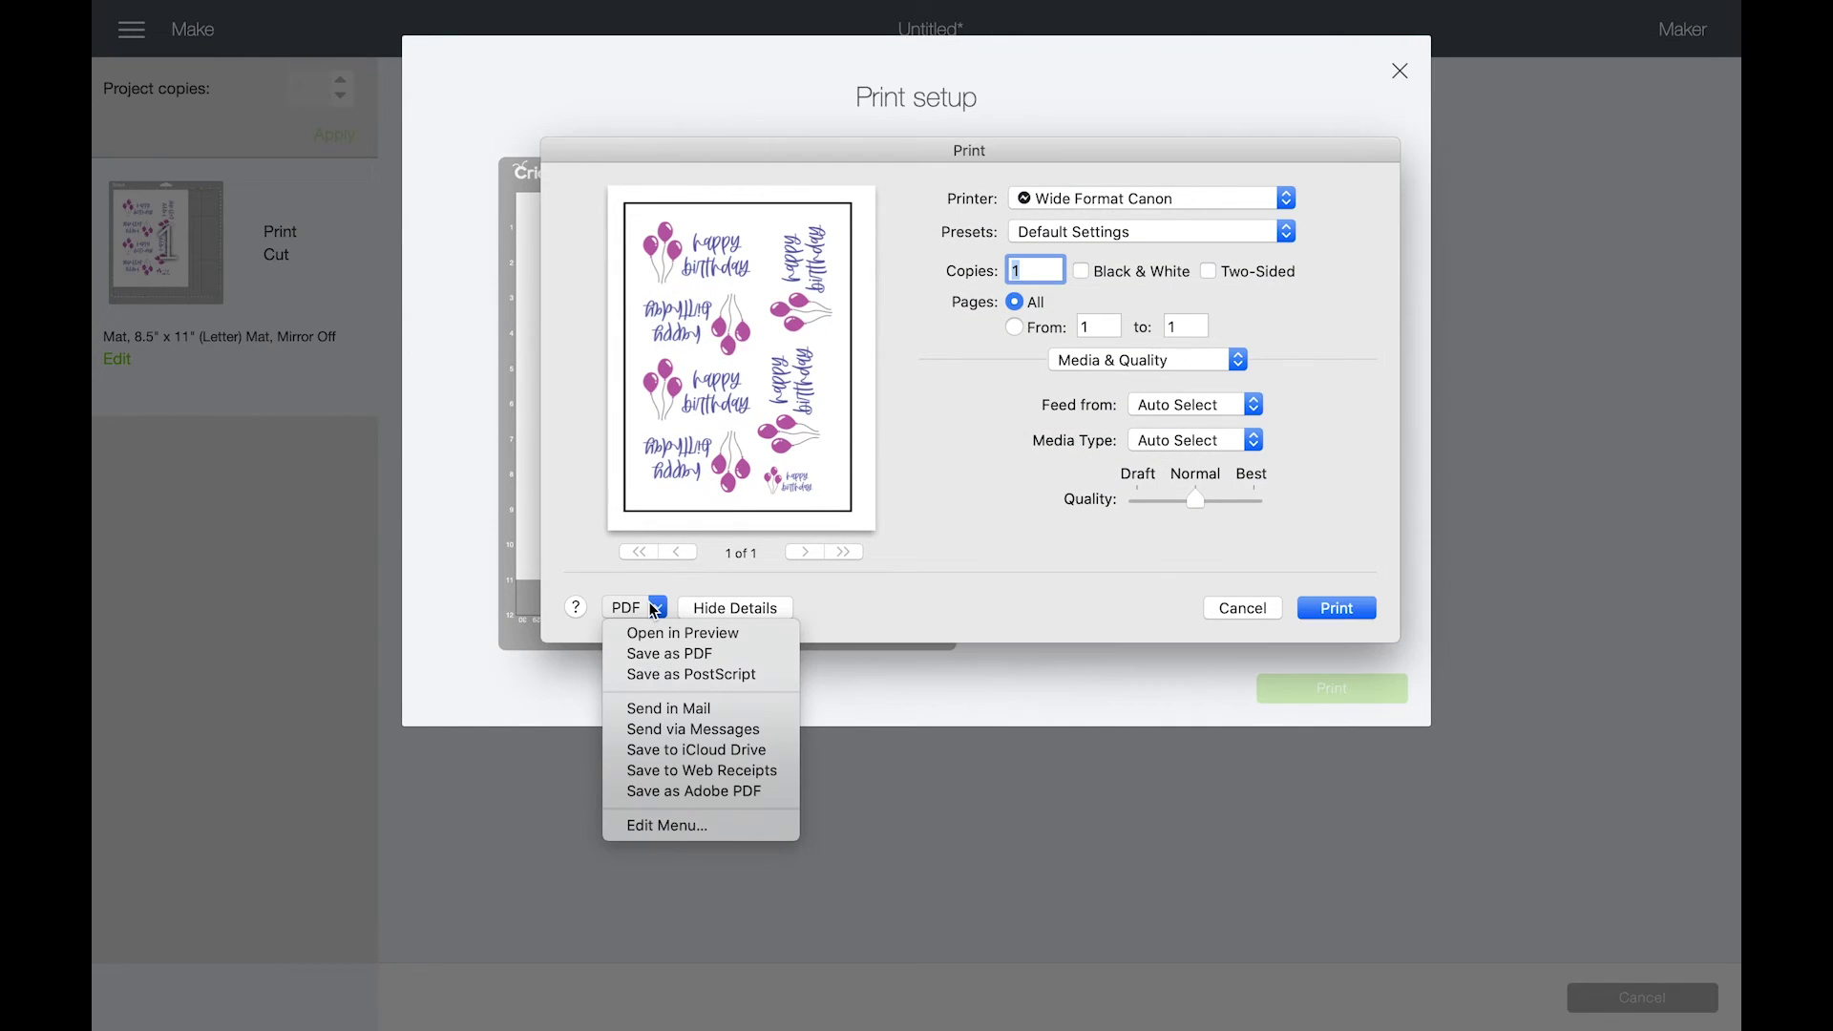
click(647, 654)
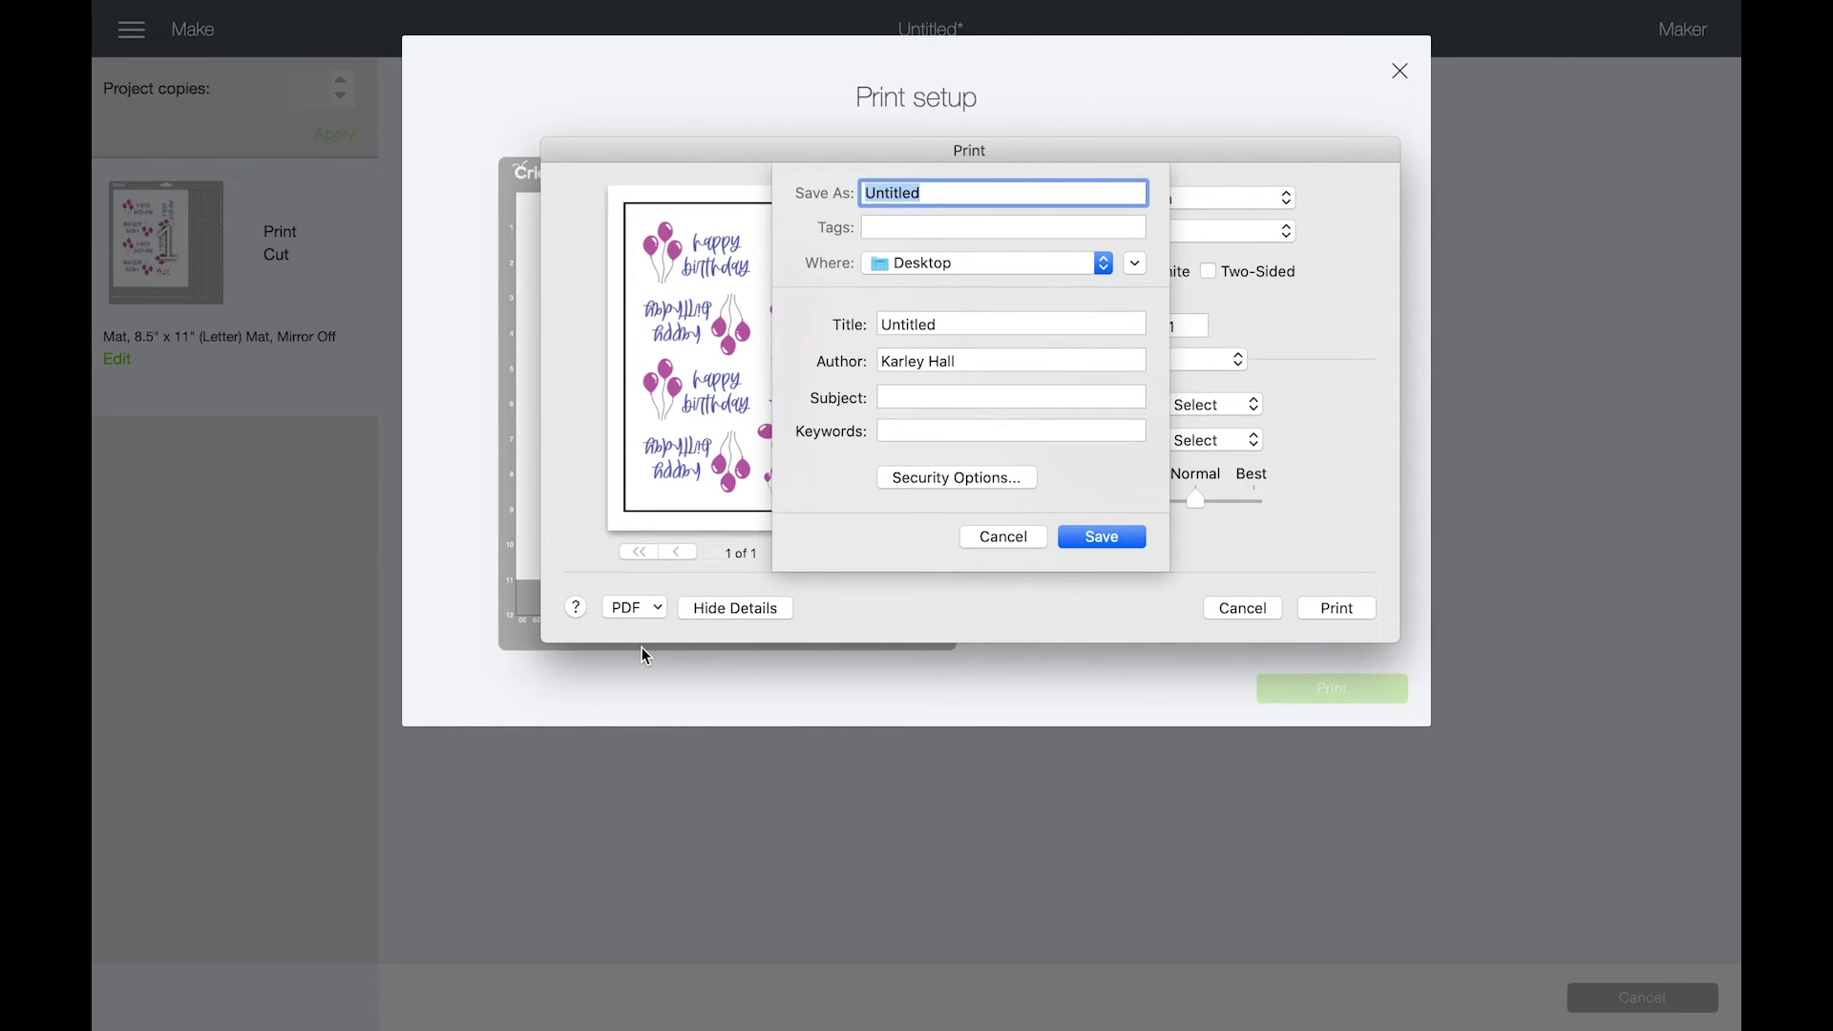
key(BackSpace)
text(Birthday)
key(Return)
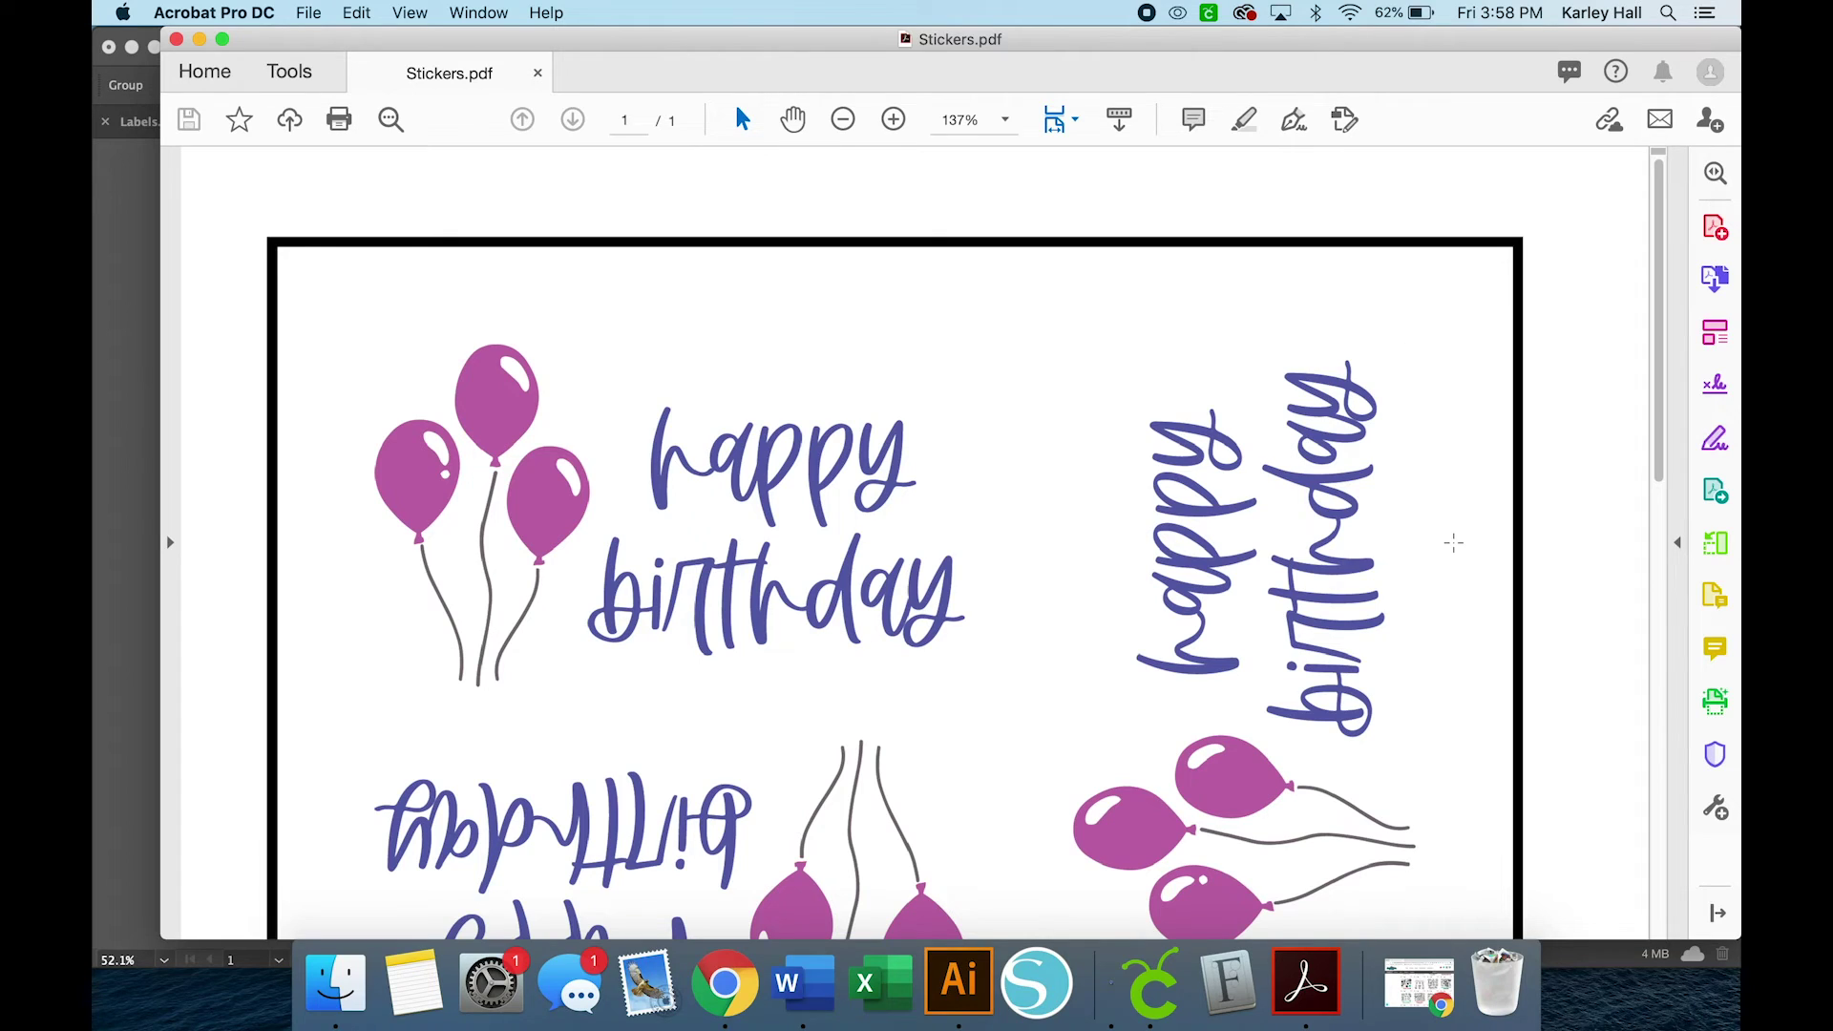
- Review the birthday sticker sheet in Stickers.pdf top to bottom, then minimize Acrobat
scroll(1452, 537, down, 10)
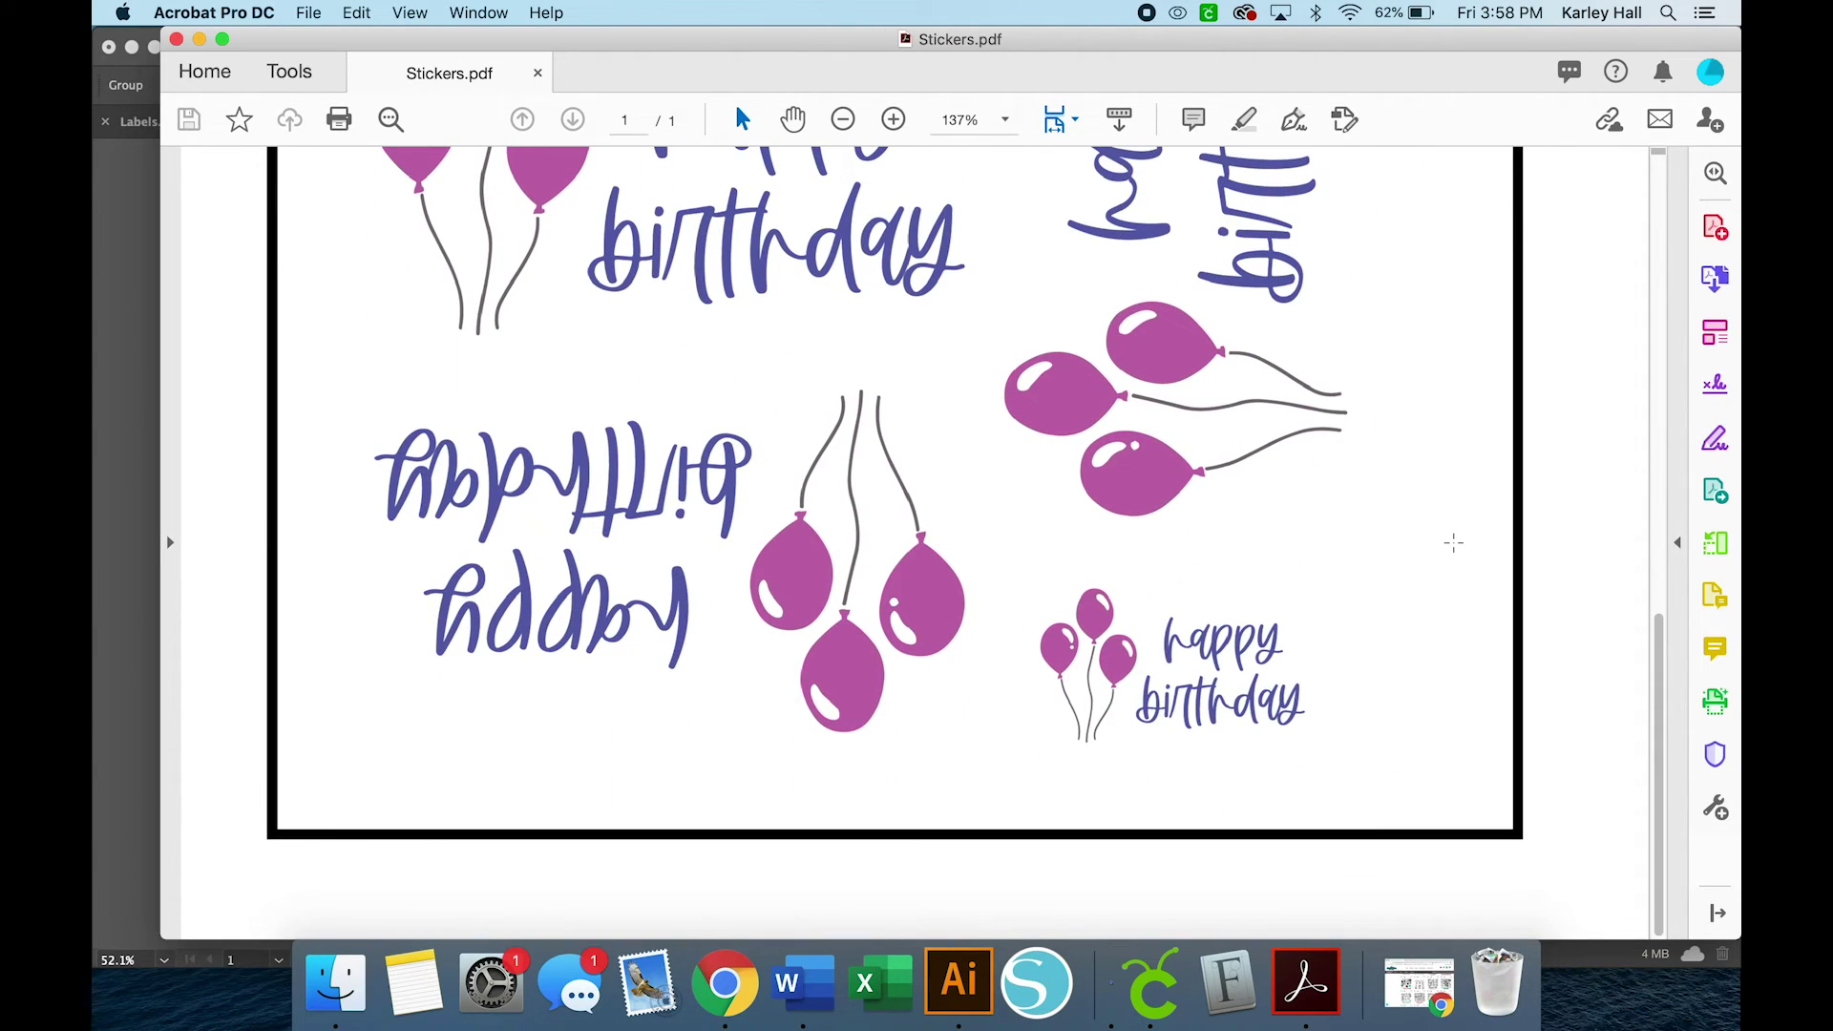
scroll(275, 416, up, 3)
scroll(276, 417, up, 10)
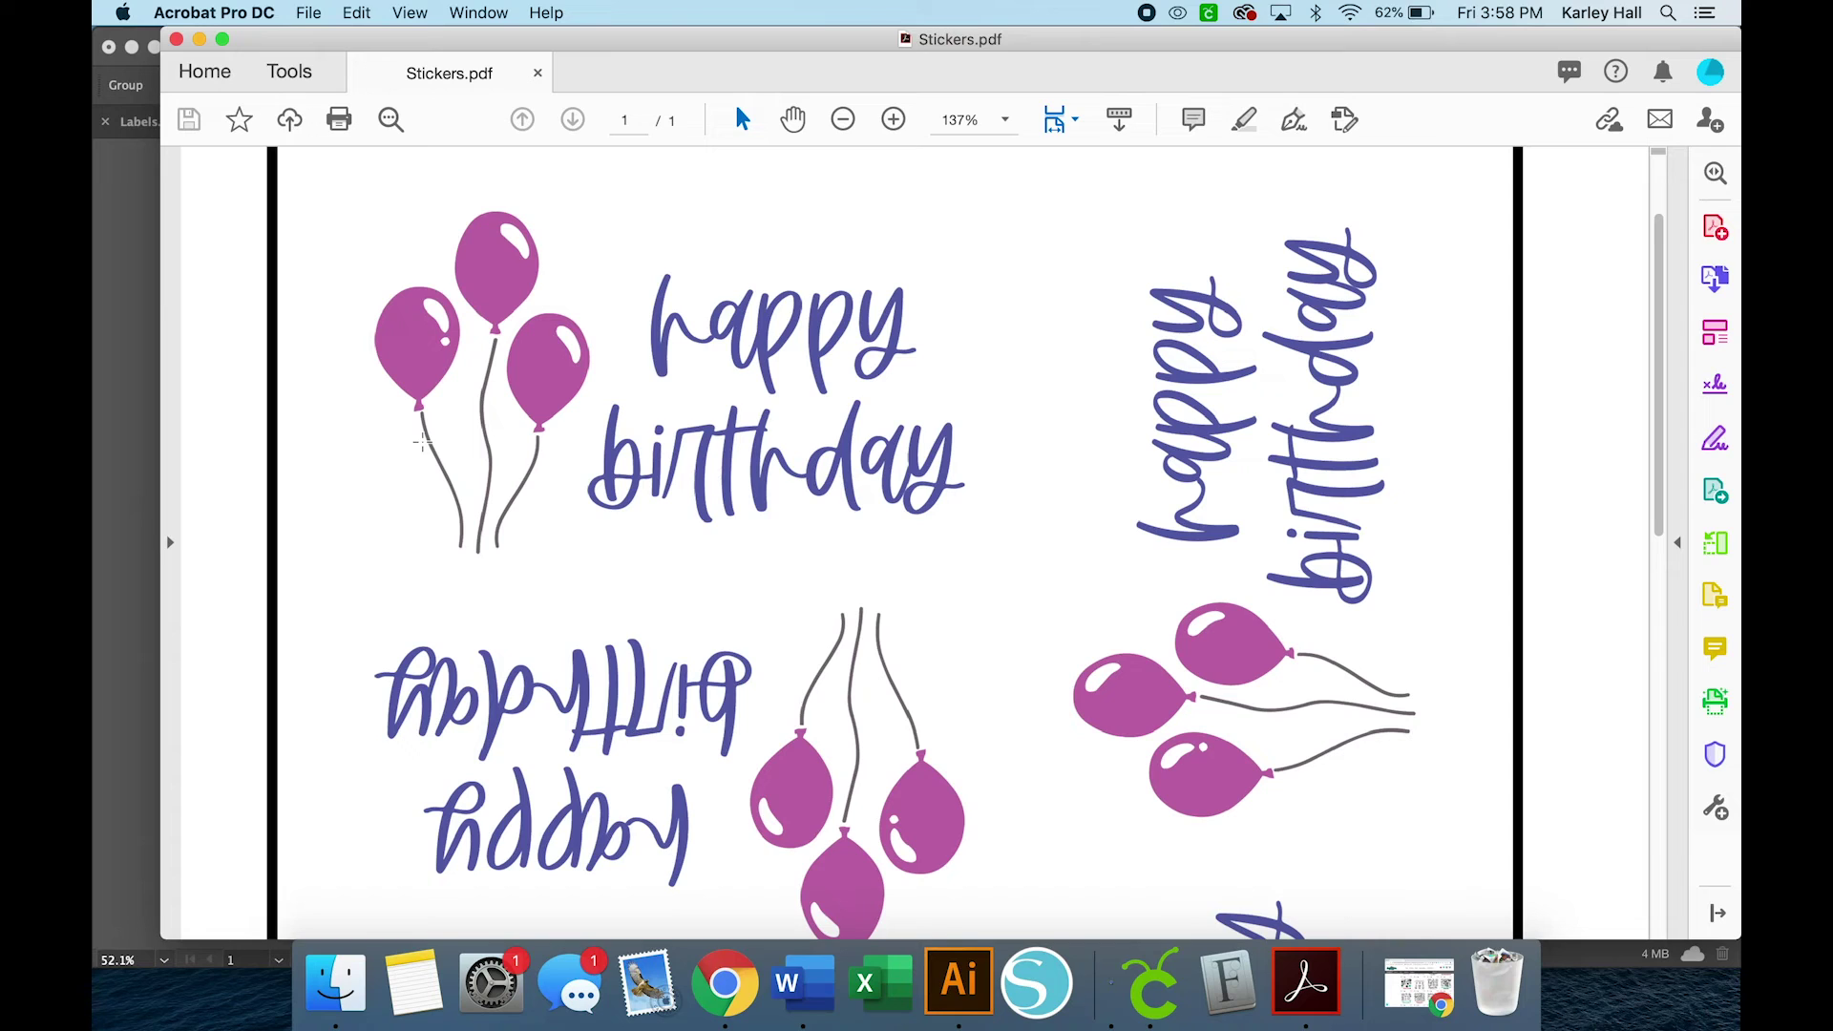
click(200, 39)
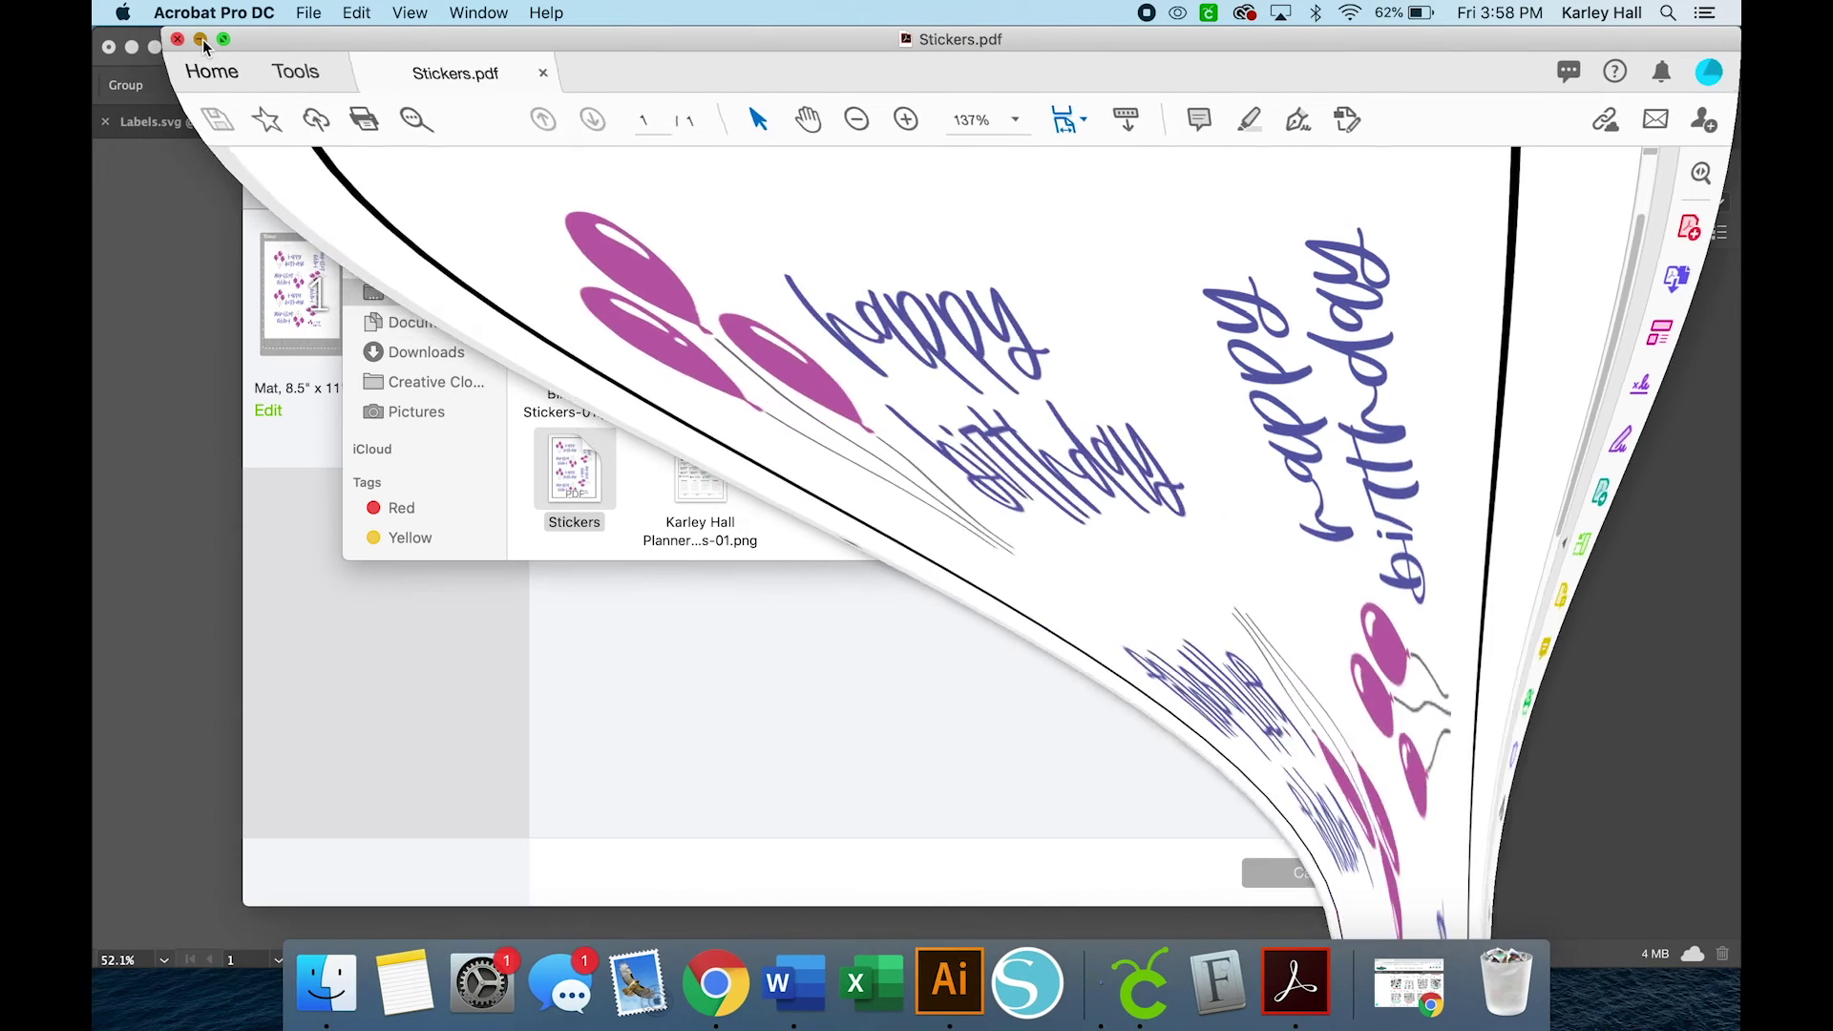
- Minimize Cricut Design Space to bring the Untitled-5 sticker sheet back into view
click(281, 40)
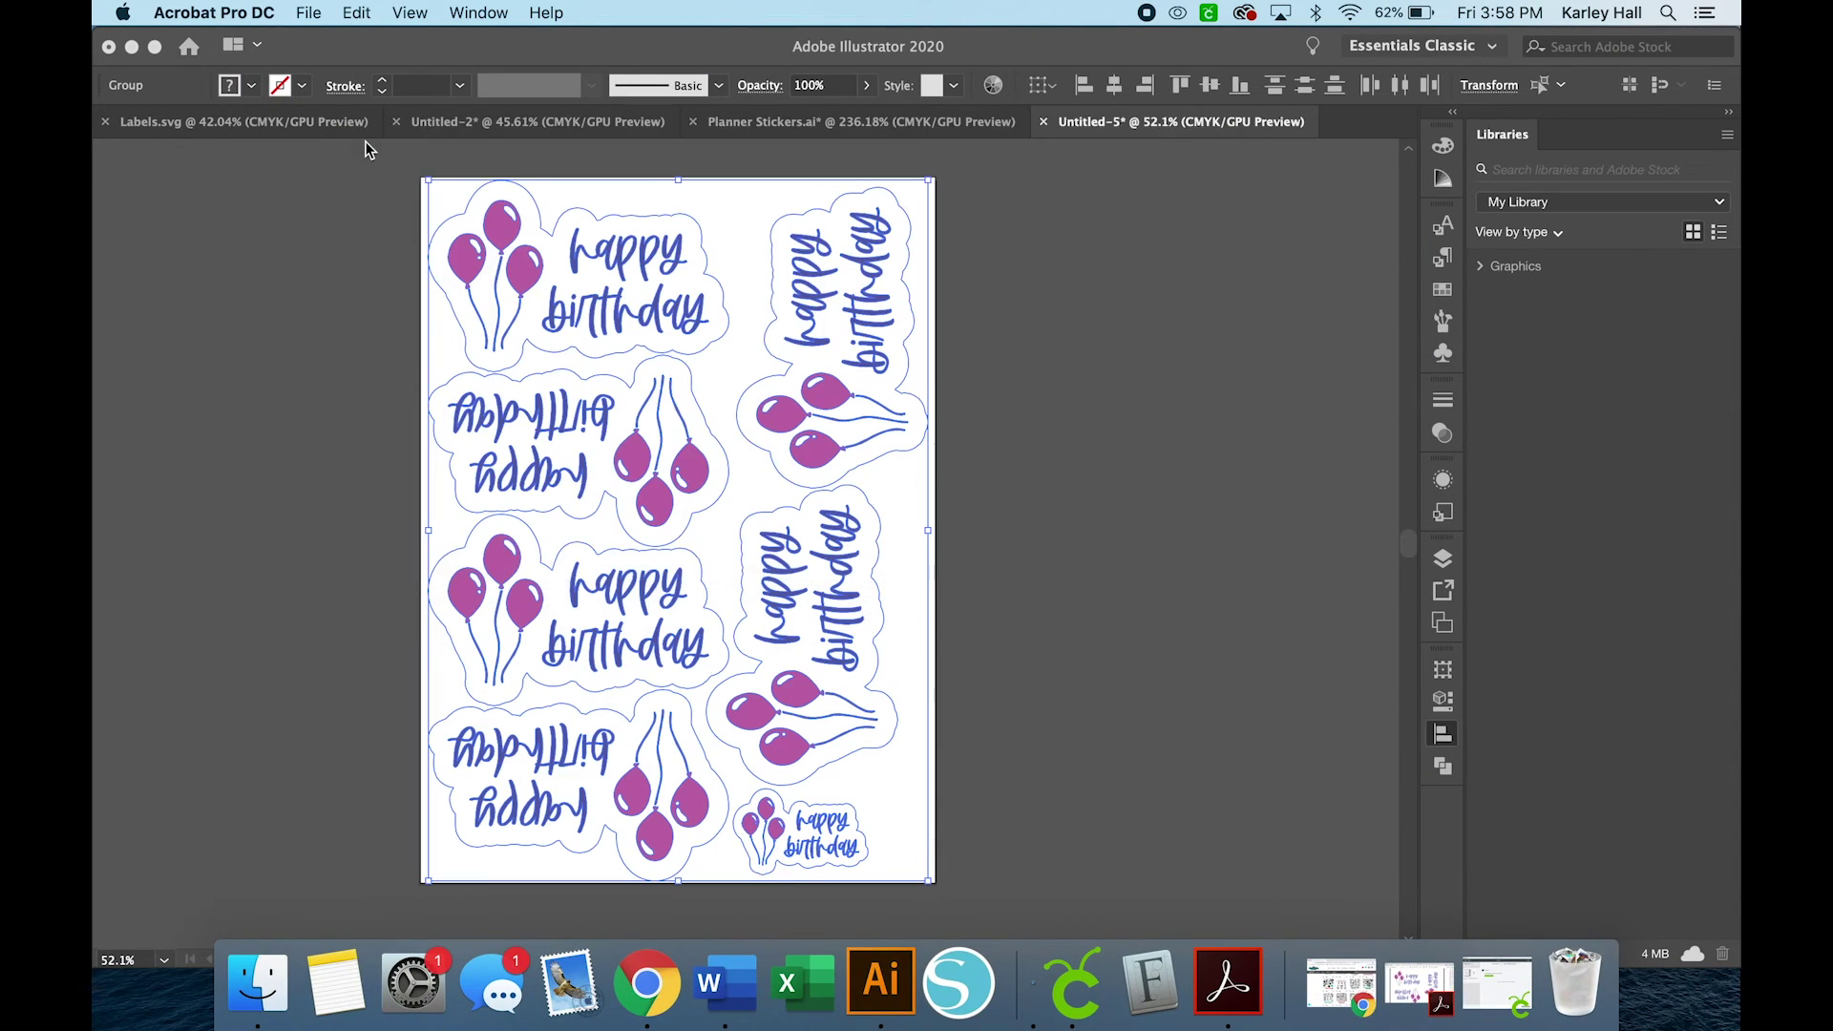